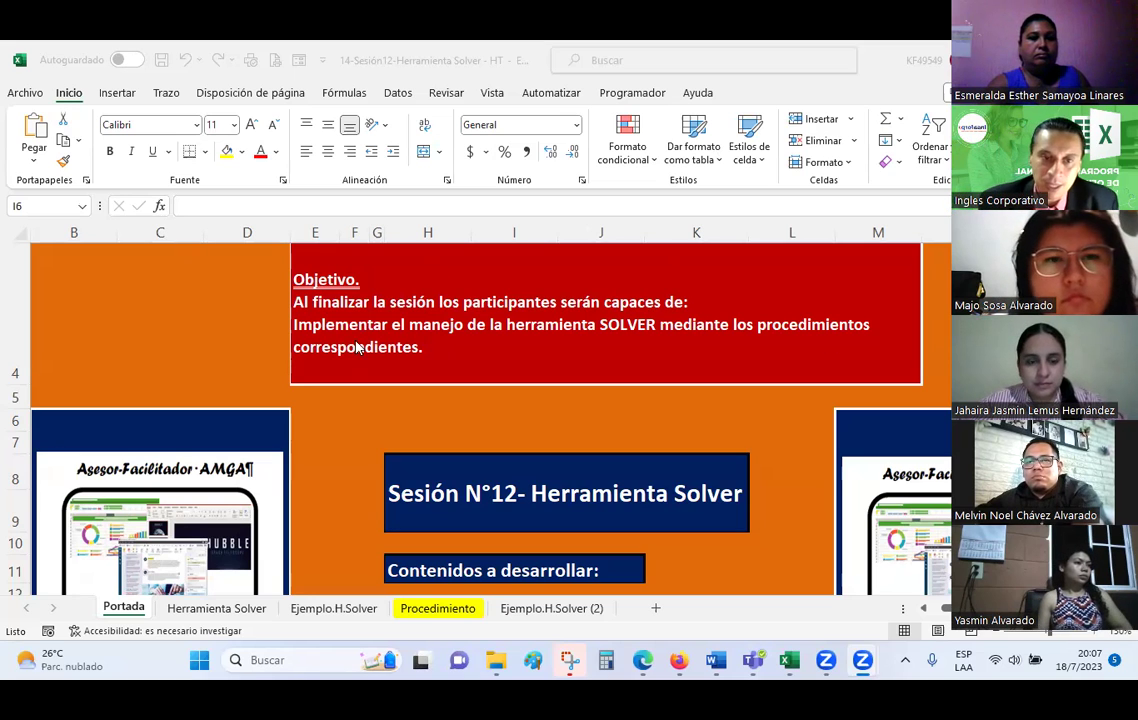
Switch to the Herramienta Solver sheet and scroll up to its top.
left_click(254, 613)
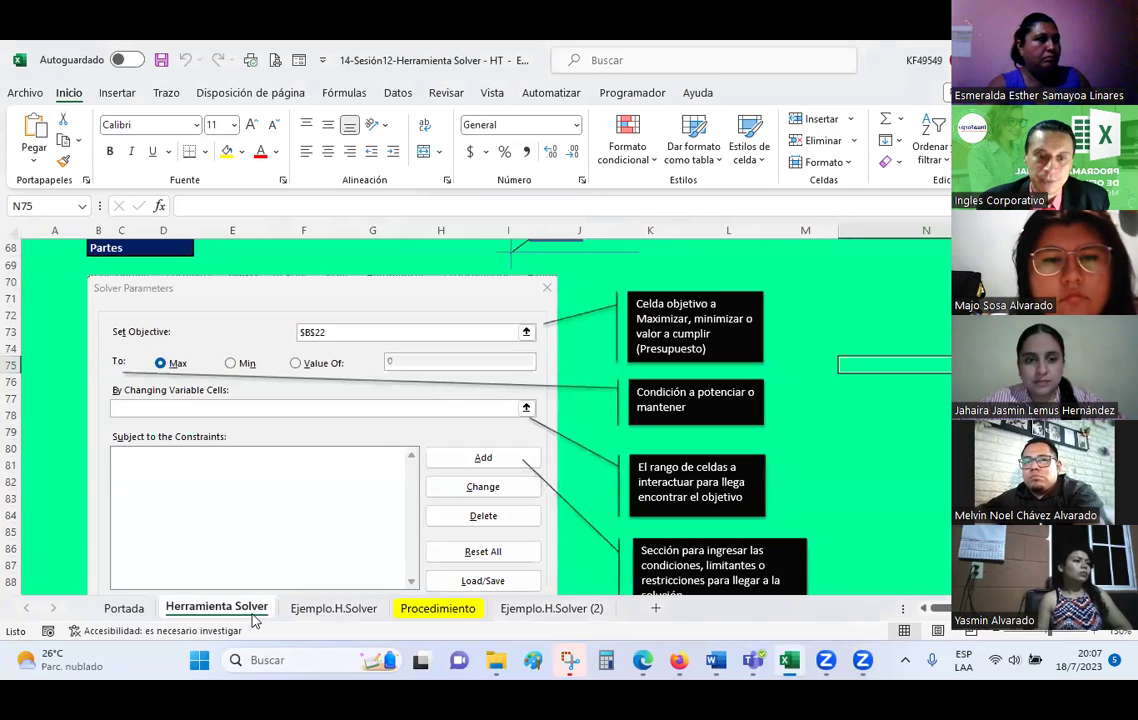
scroll(508, 399, "up", 8)
scroll(508, 399, "up", 3)
scroll(508, 399, "up", 4)
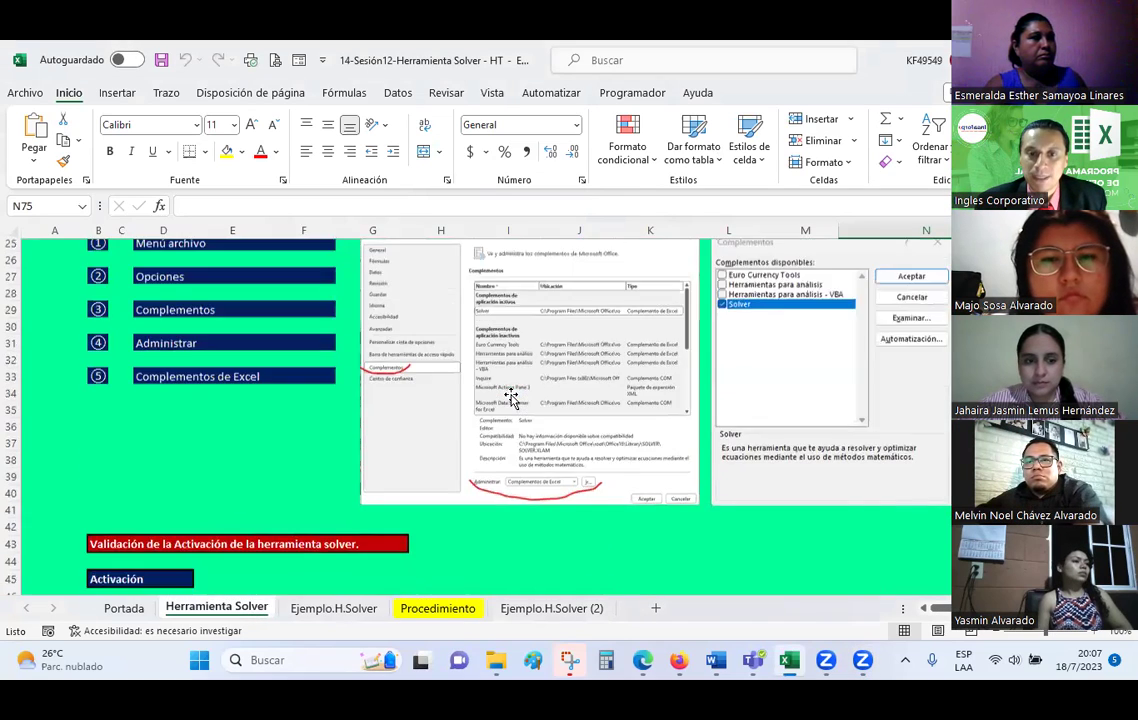
scroll(510, 398, "up", 3)
scroll(511, 398, "up", 1)
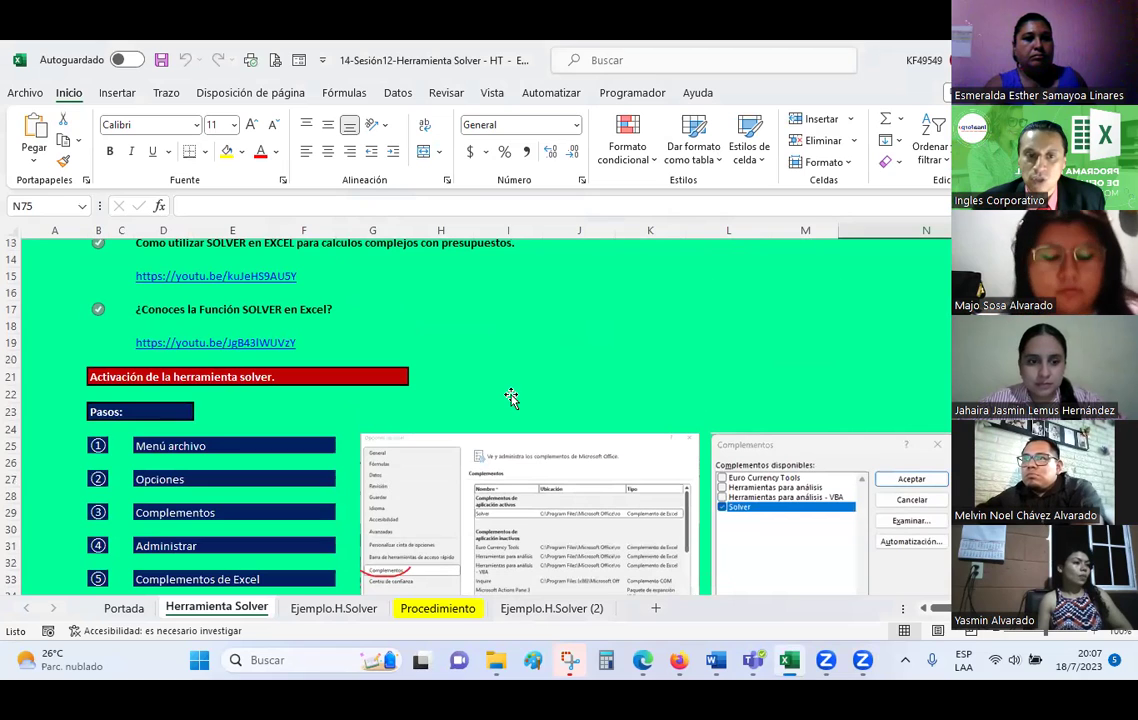
Select cell I22 beside the Solver activation steps and bring up the Datos ribbon commands.
left_click(510, 394)
scroll(510, 395, "down", 1)
scroll(510, 395, "down", 1)
scroll(510, 396, "up", 1)
scroll(510, 397, "up", 1)
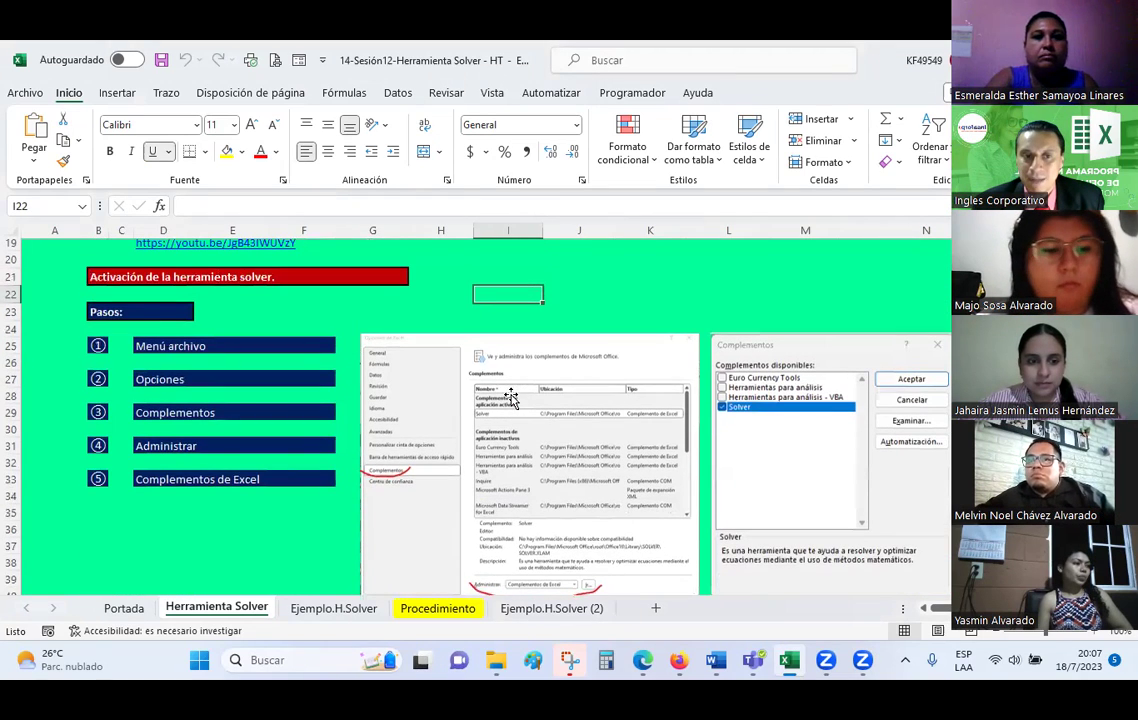
left_click(398, 94)
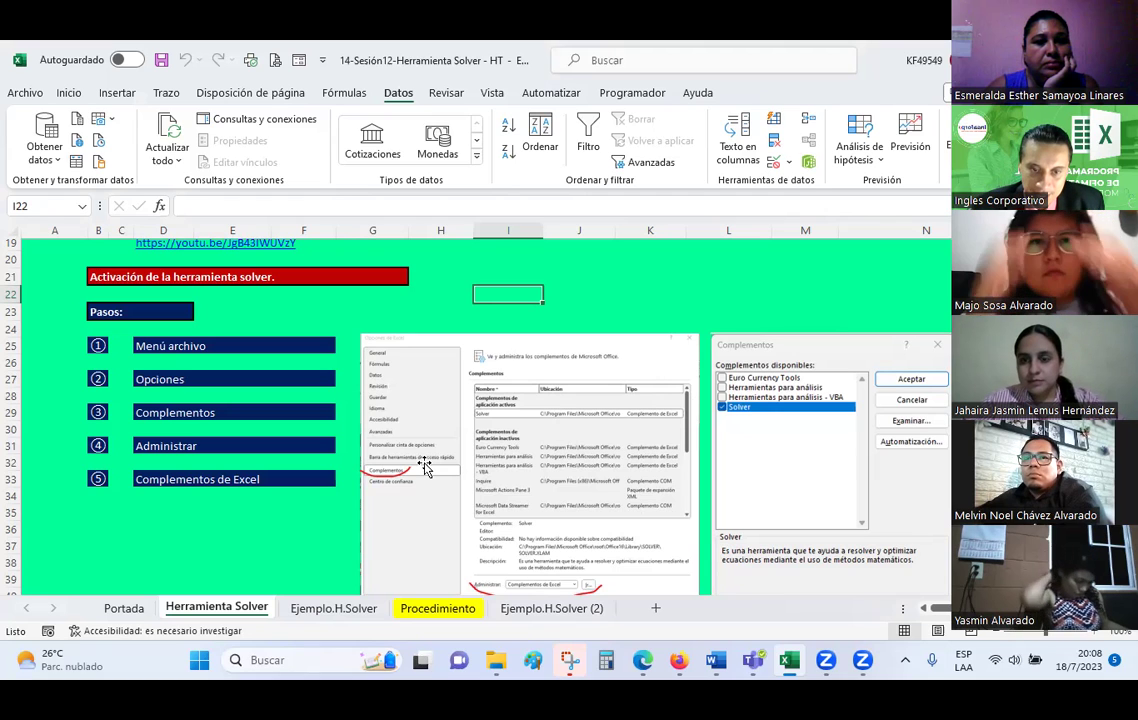
scroll(418, 487, "down", 1)
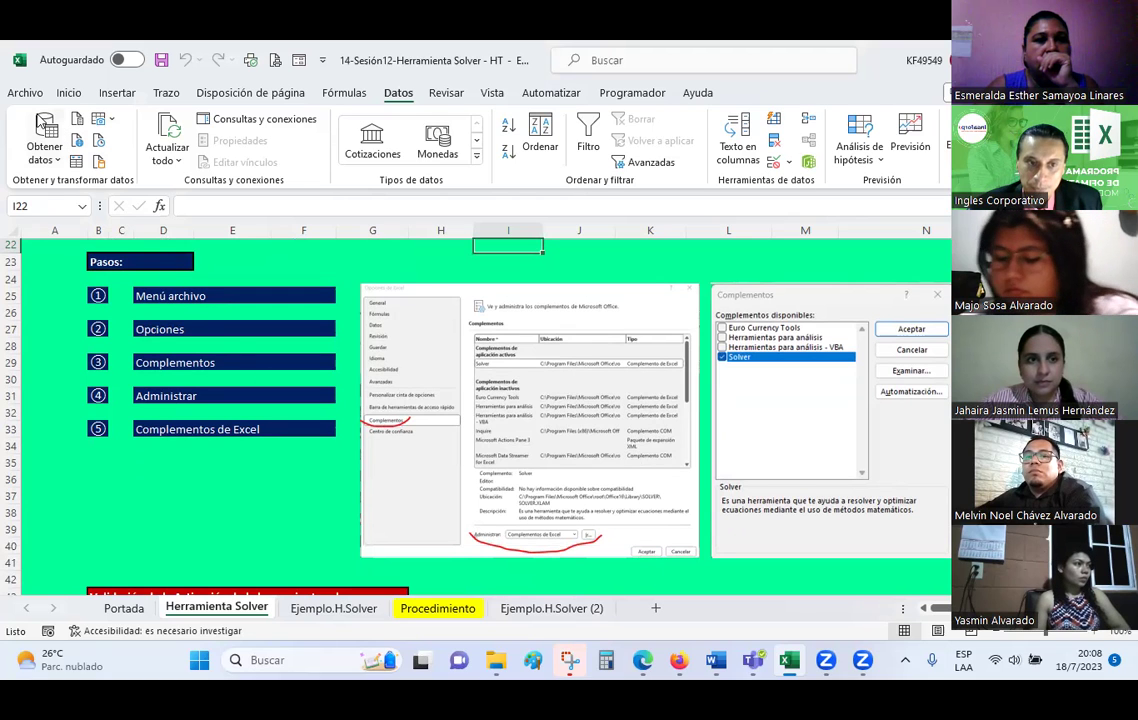
In Excel Options > Complementos, confirm Solver is checked in the add-ins list, then cancel.
left_click(30, 93)
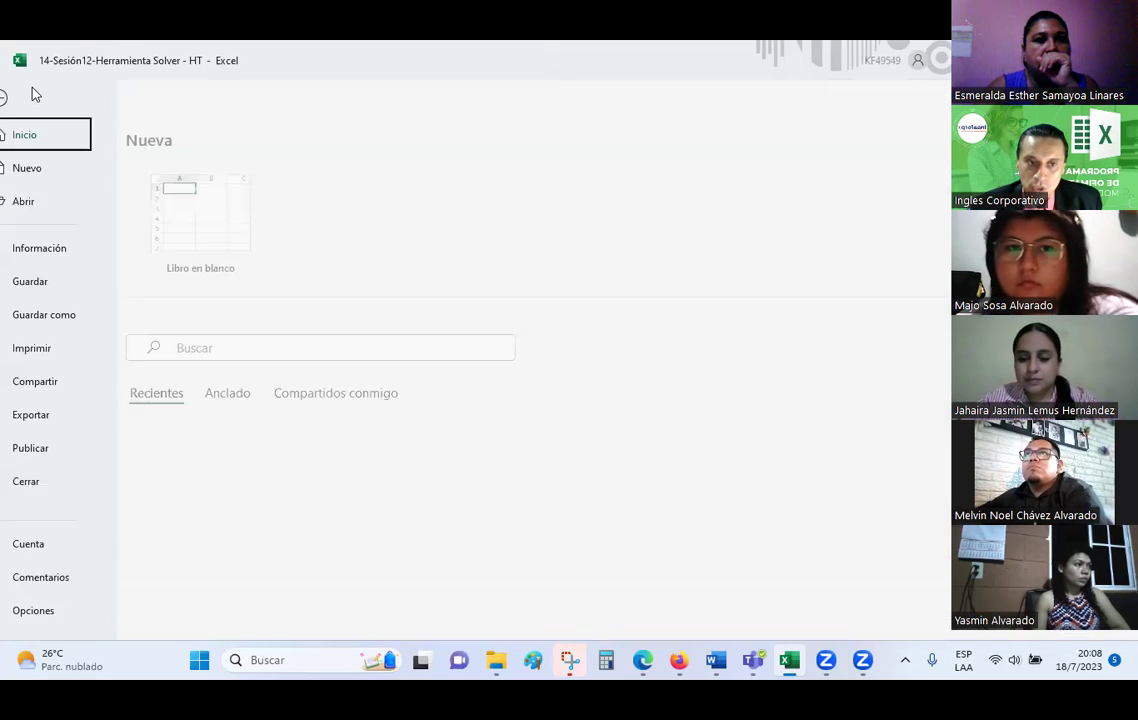
left_click(58, 609)
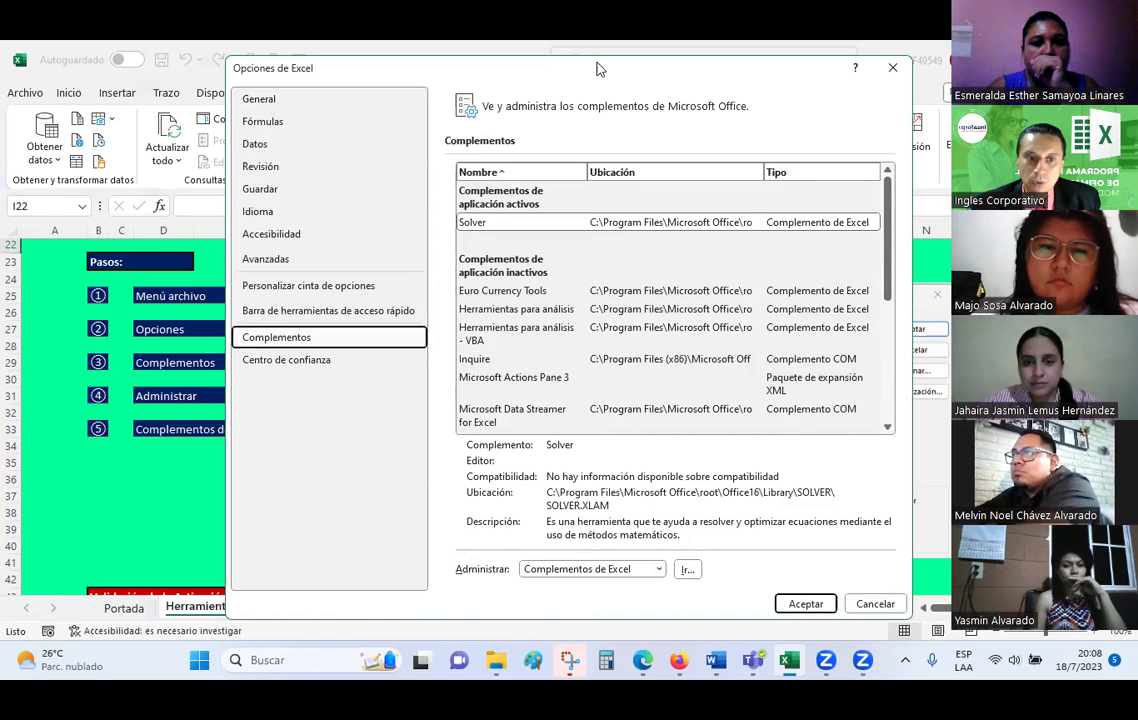
left_click_drag(598, 68, 595, 53)
left_click(684, 557)
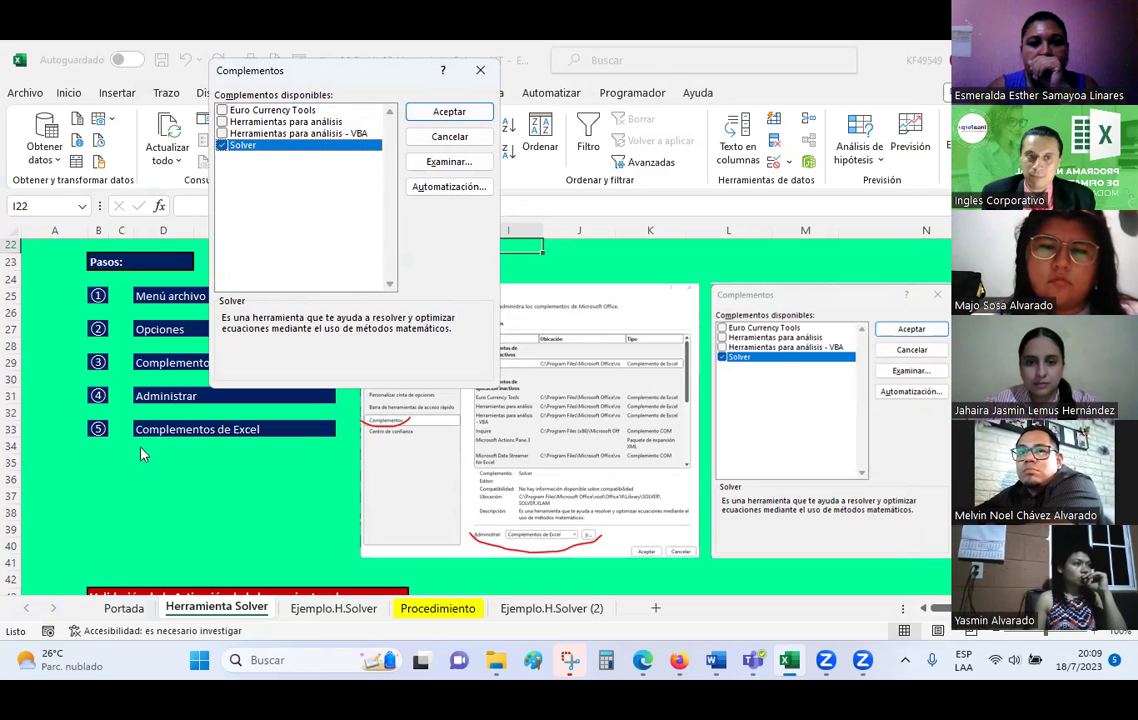
left_click(449, 136)
Select the Administrar step in D31 and scroll to the validation section near row 47.
left_click(218, 399)
scroll(218, 399, "up", 1)
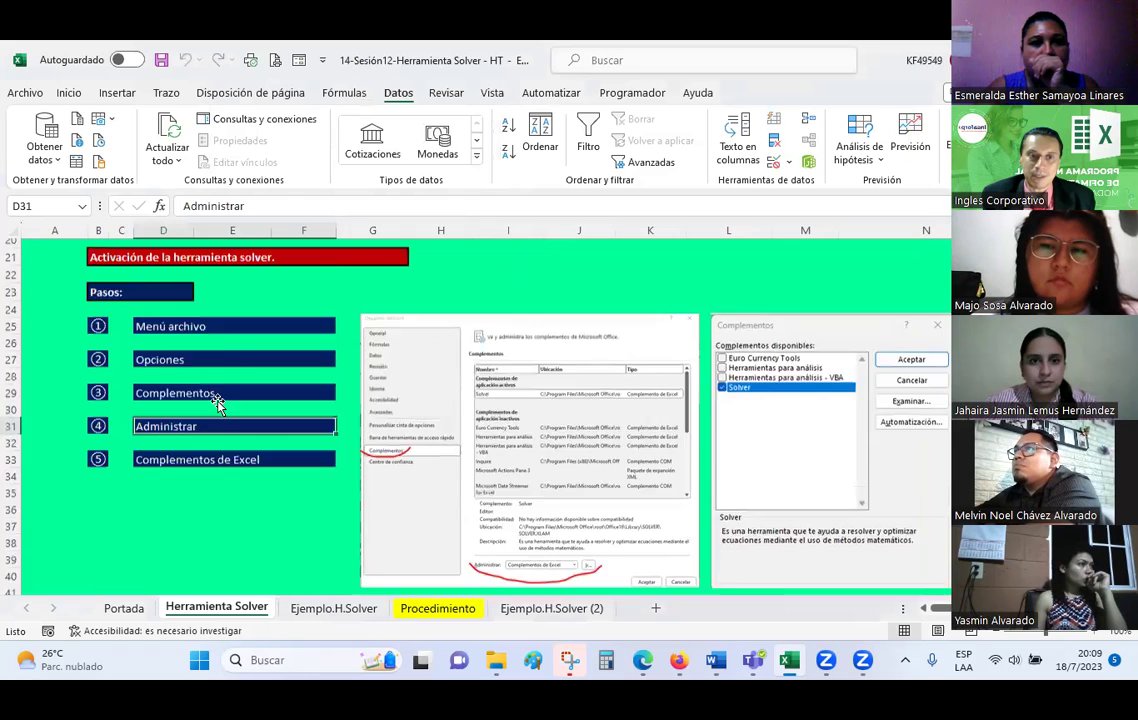
scroll(218, 405, "up", 4)
scroll(216, 401, "down", 6)
scroll(216, 401, "down", 2)
scroll(216, 401, "down", 1)
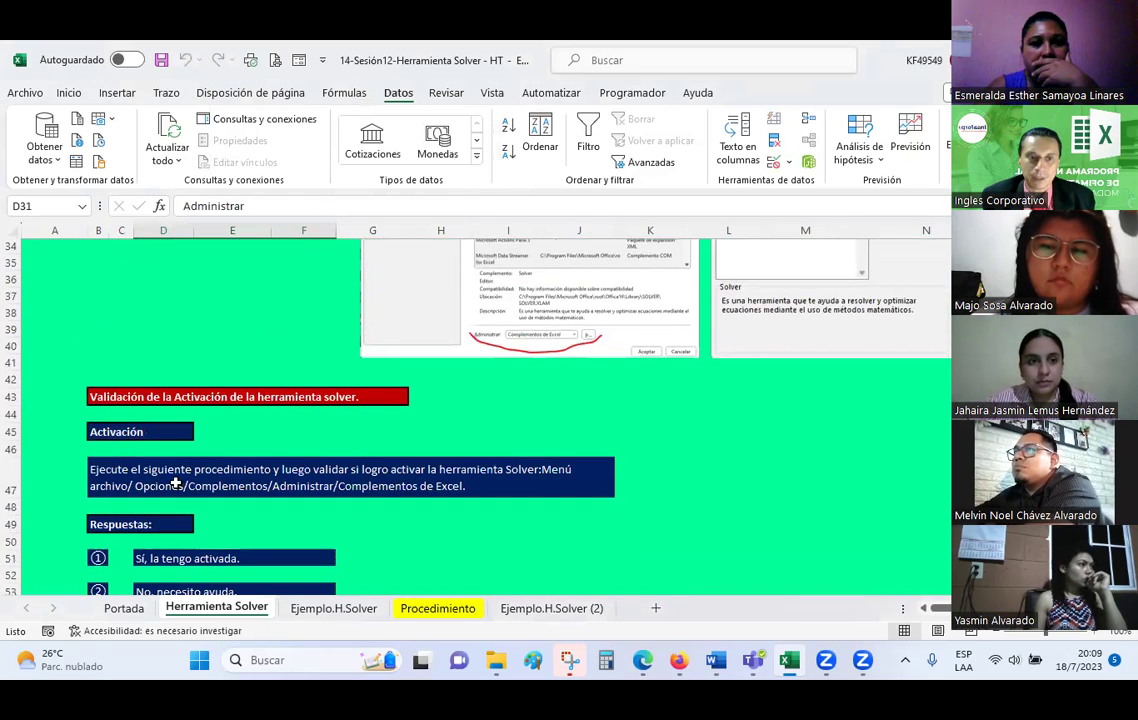
scroll(172, 483, "down", 4)
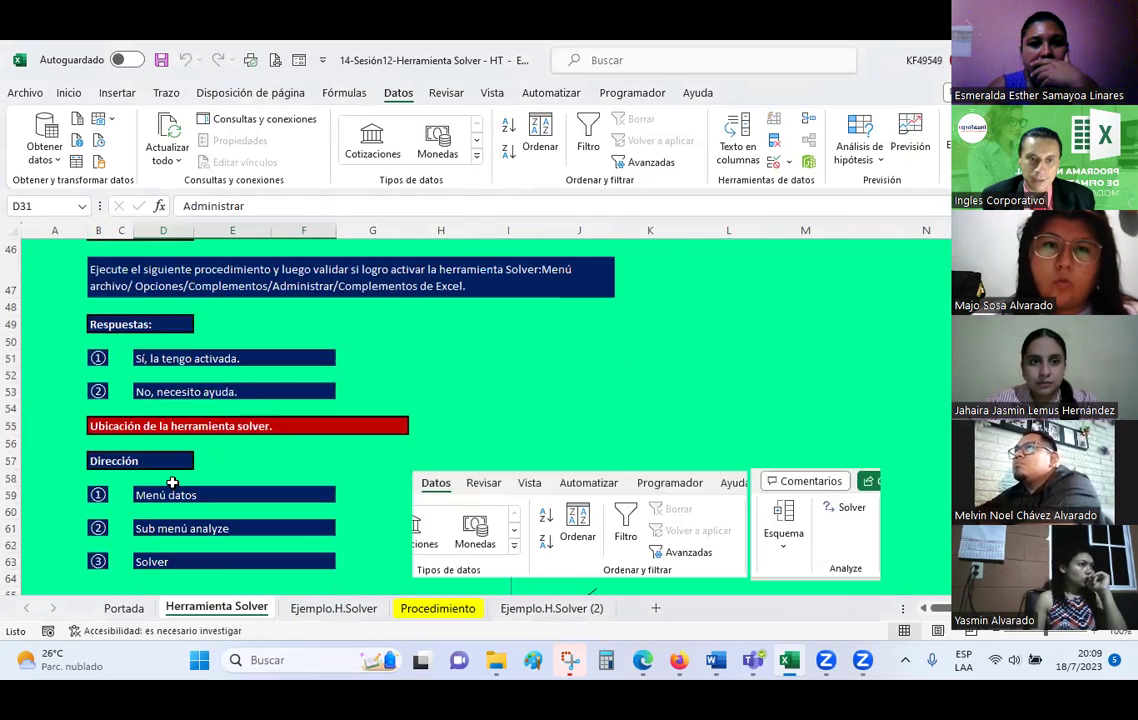
scroll(172, 480, "up", 1)
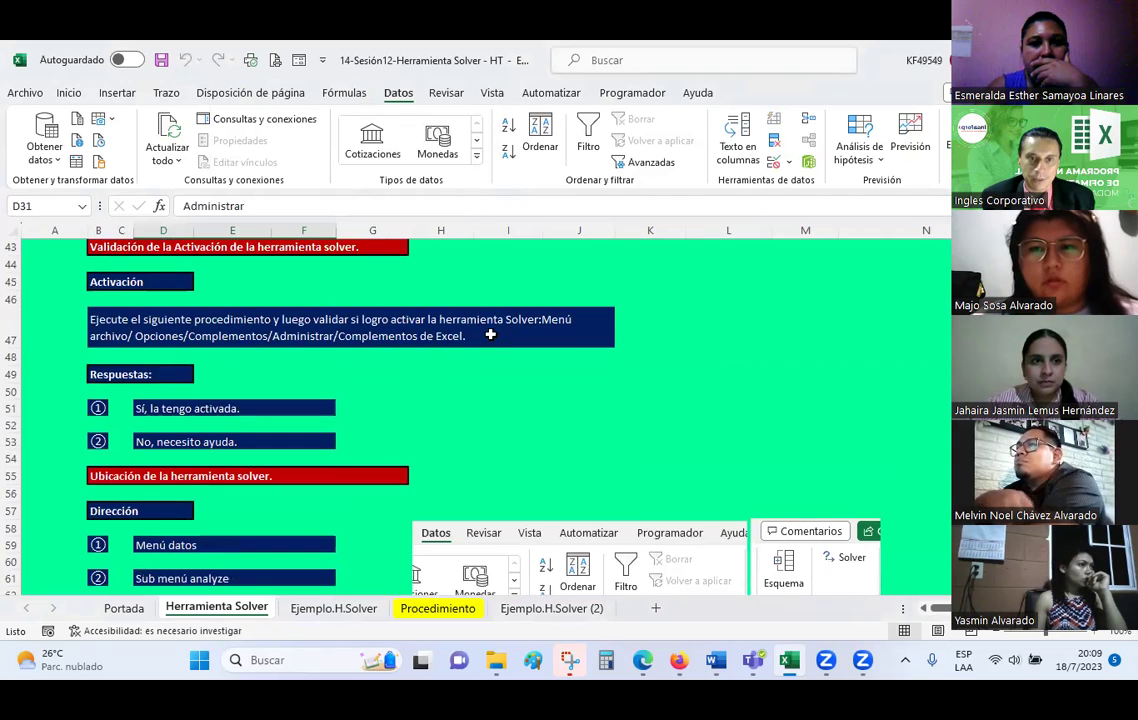
Copy the Solver instruction from B47 into M47 as plain text and open it for editing.
double_click(490, 335)
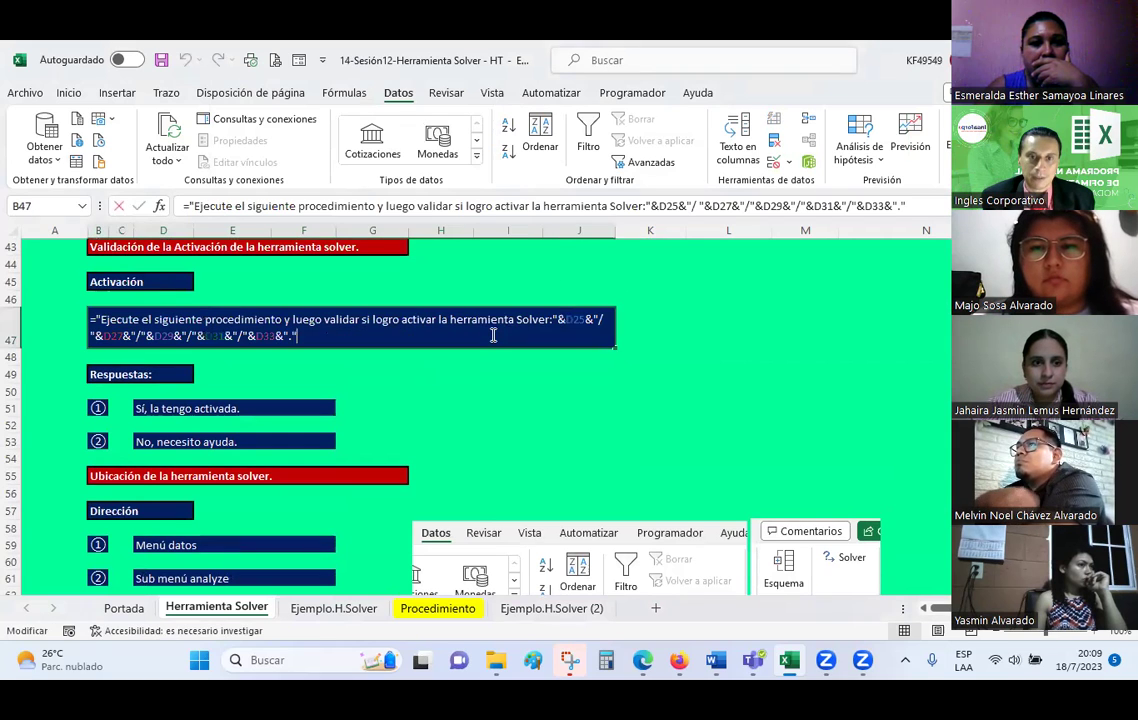
key("Escape")
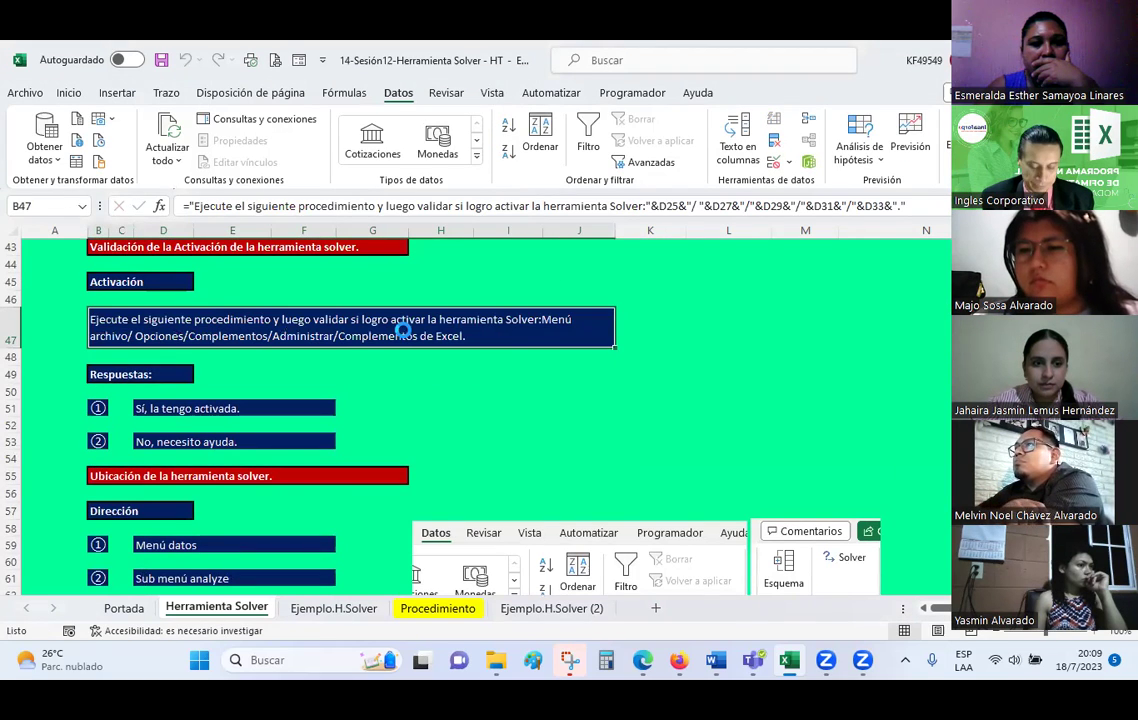
key("ctrl+c")
left_click(815, 316)
right_click(822, 352)
key("Escape")
key("ctrl+v")
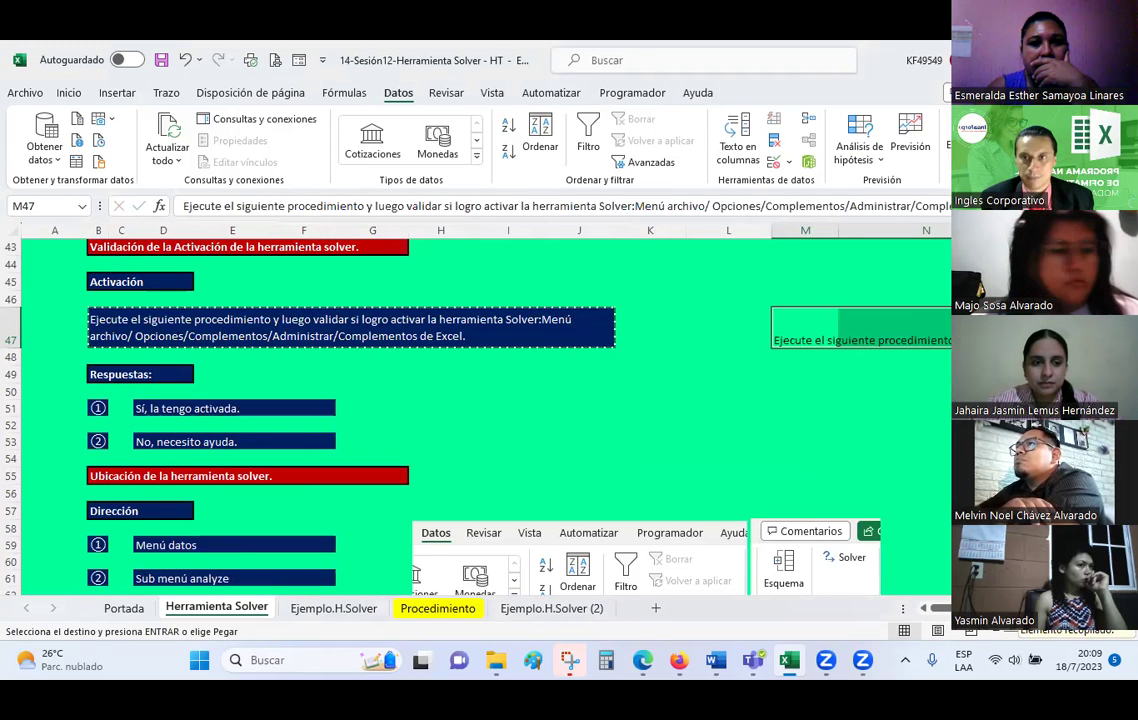
key("F2")
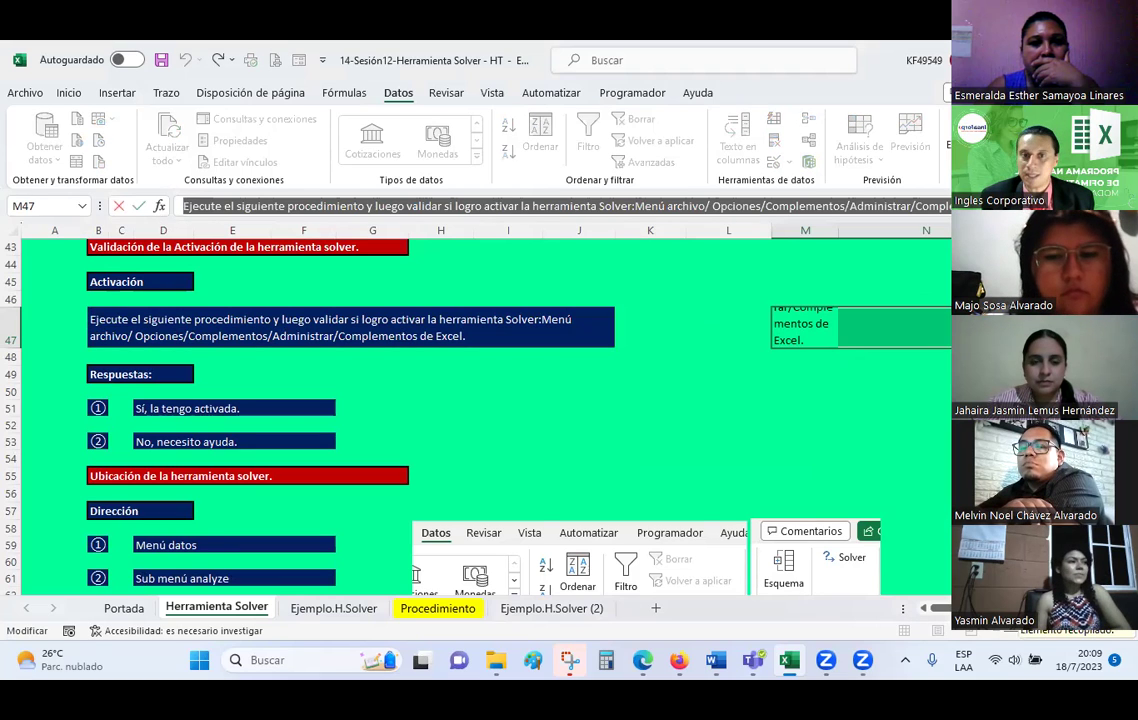
key("alt+Tab")
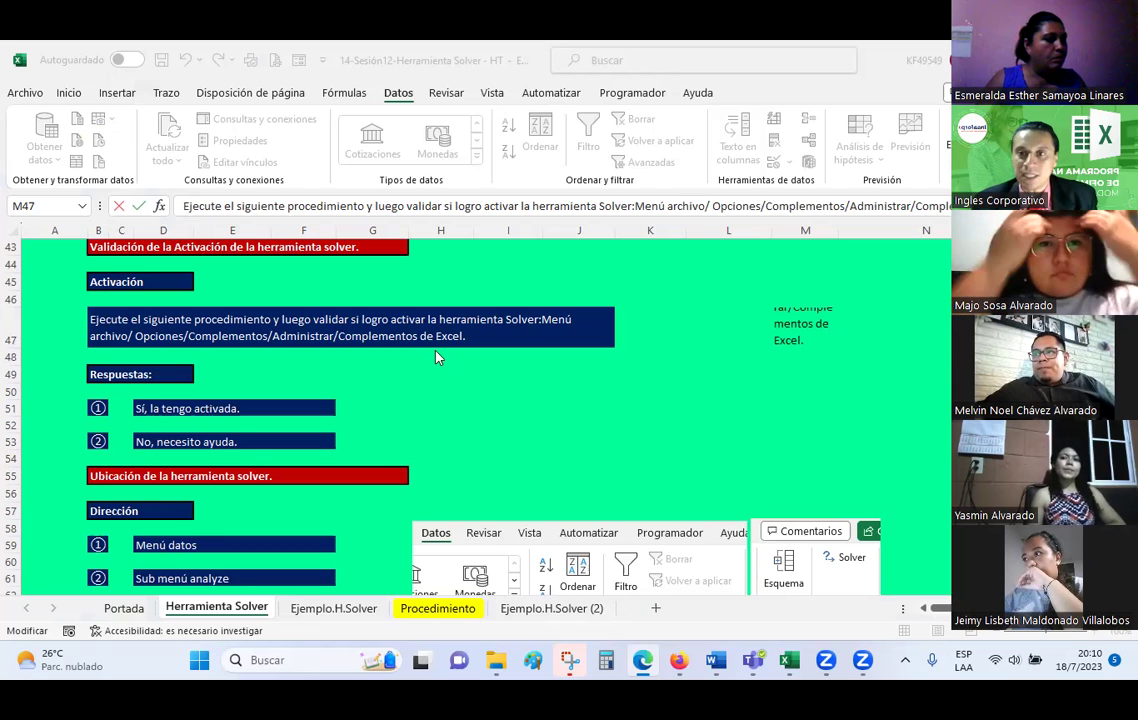
Scroll to the Partes de la herramienta solver section and deselect the triangle by selecting L68.
scroll(655, 418, "down", 2)
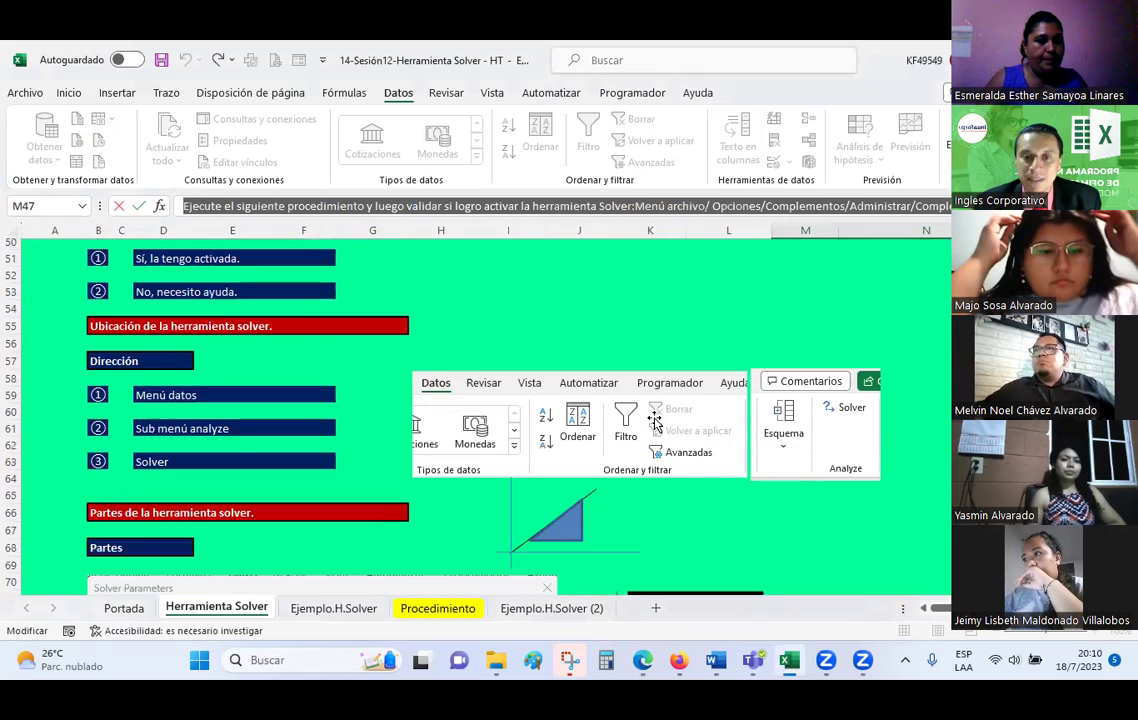
scroll(655, 420, "down", 3)
scroll(655, 420, "down", 2)
left_click(580, 272)
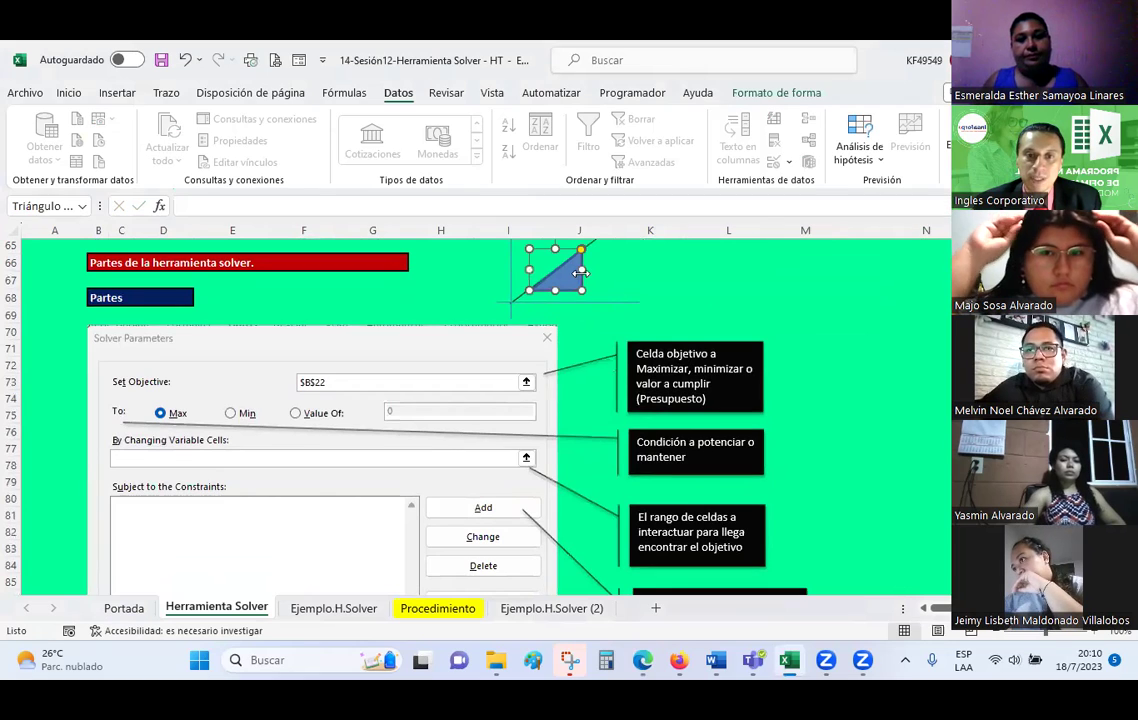
left_click(728, 297)
scroll(645, 371, "down", 2)
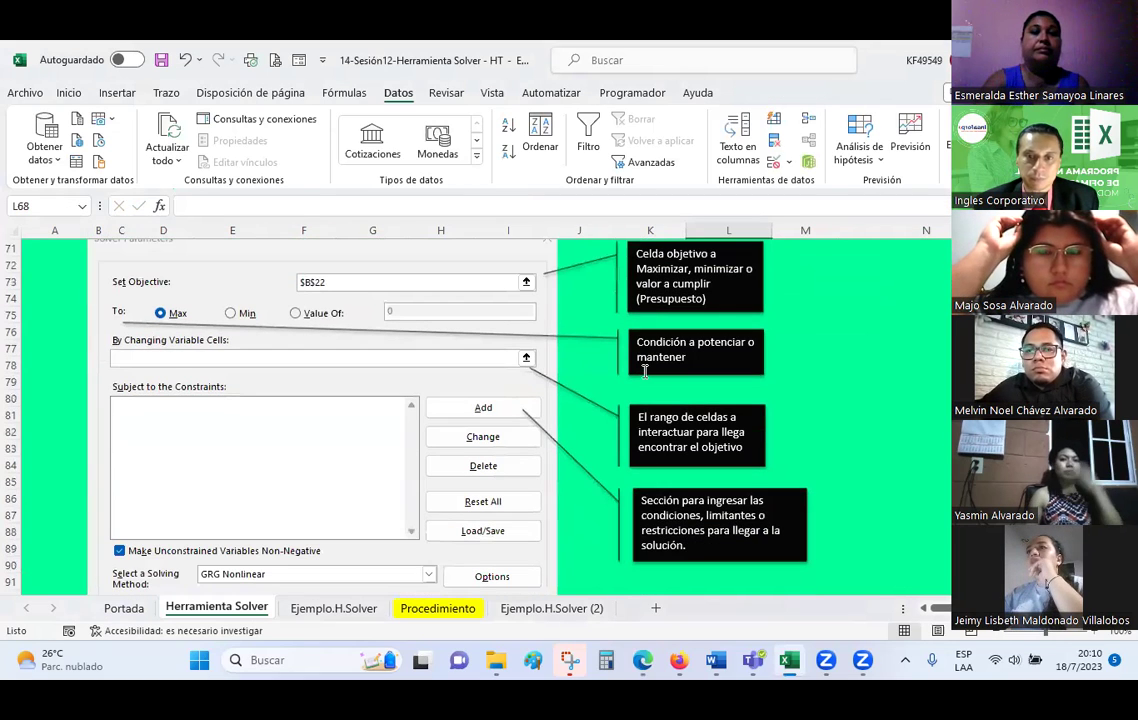
scroll(645, 371, "up", 1)
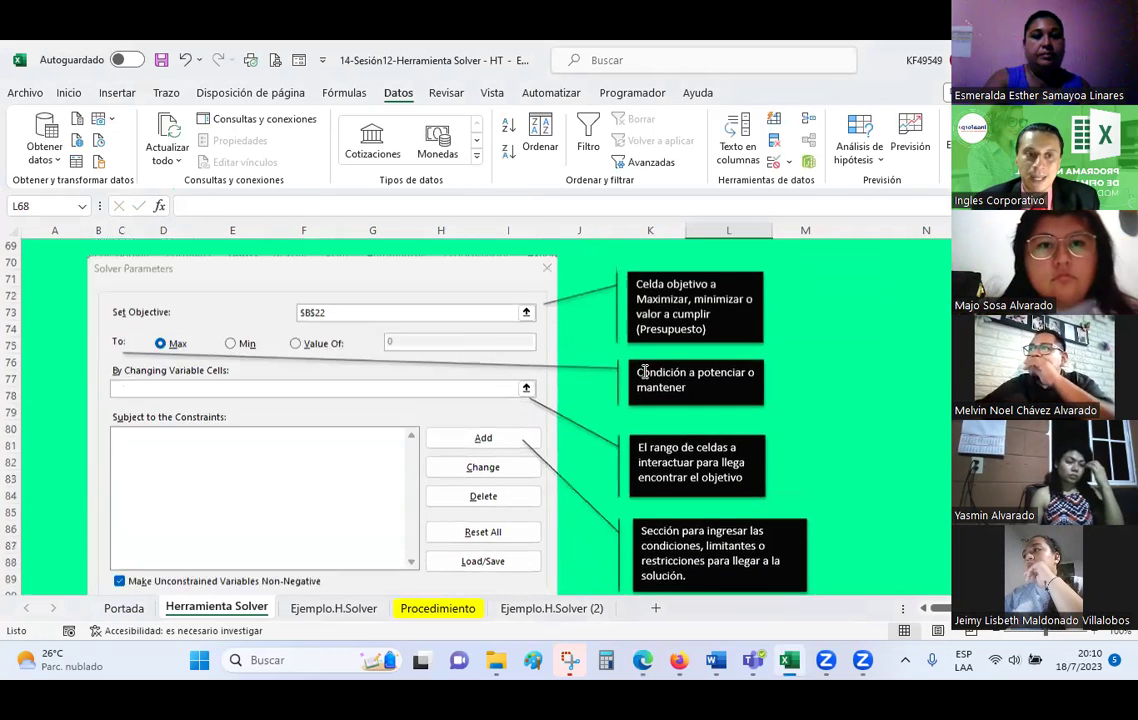
scroll(645, 371, "up", 1)
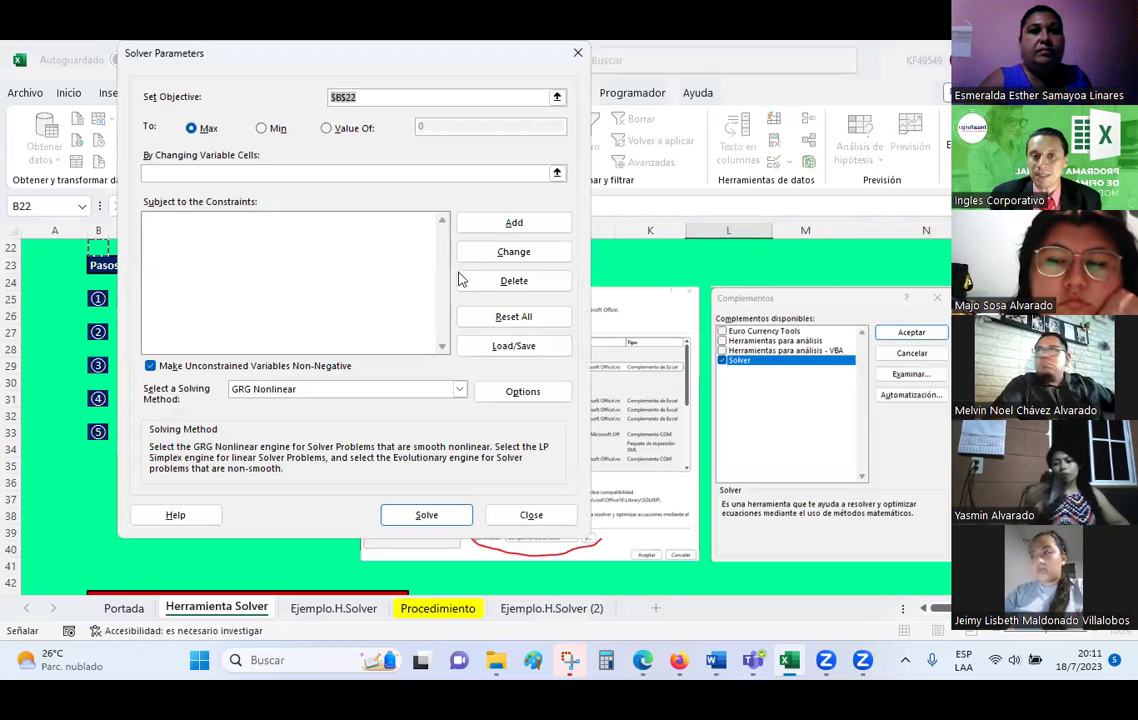
Set the Solver objective cell to $O$30, replacing a mistaken F37 reference.
left_click_drag(300, 55, 508, 93)
left_click(578, 134)
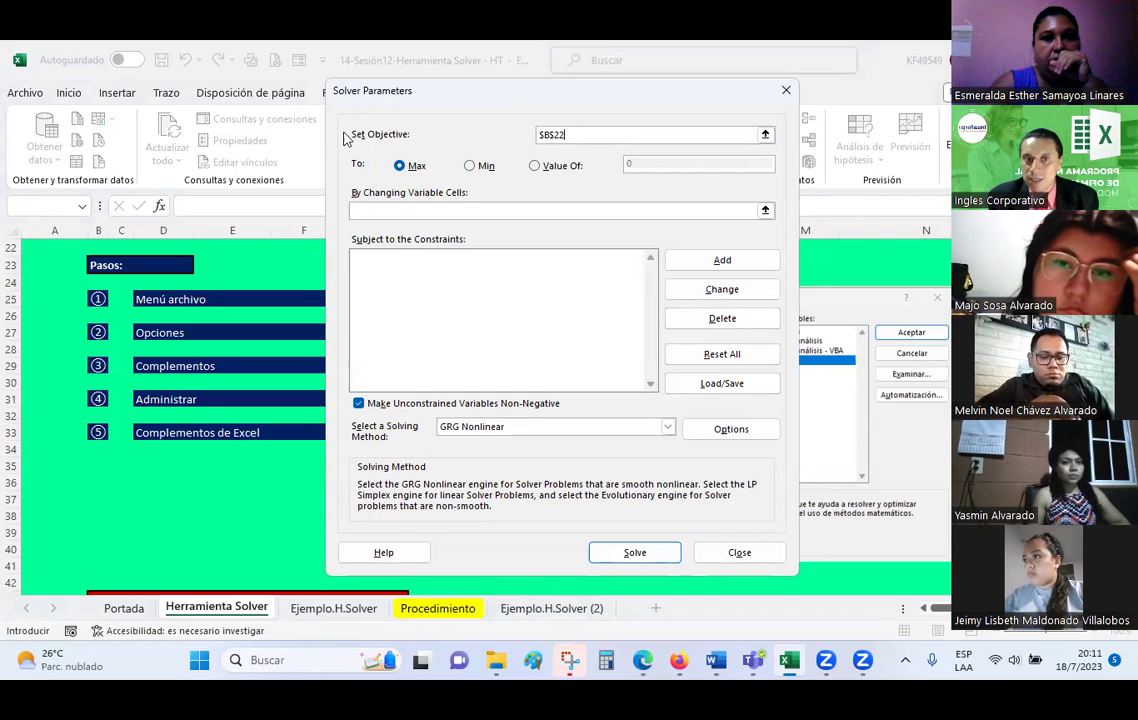
left_click(566, 135)
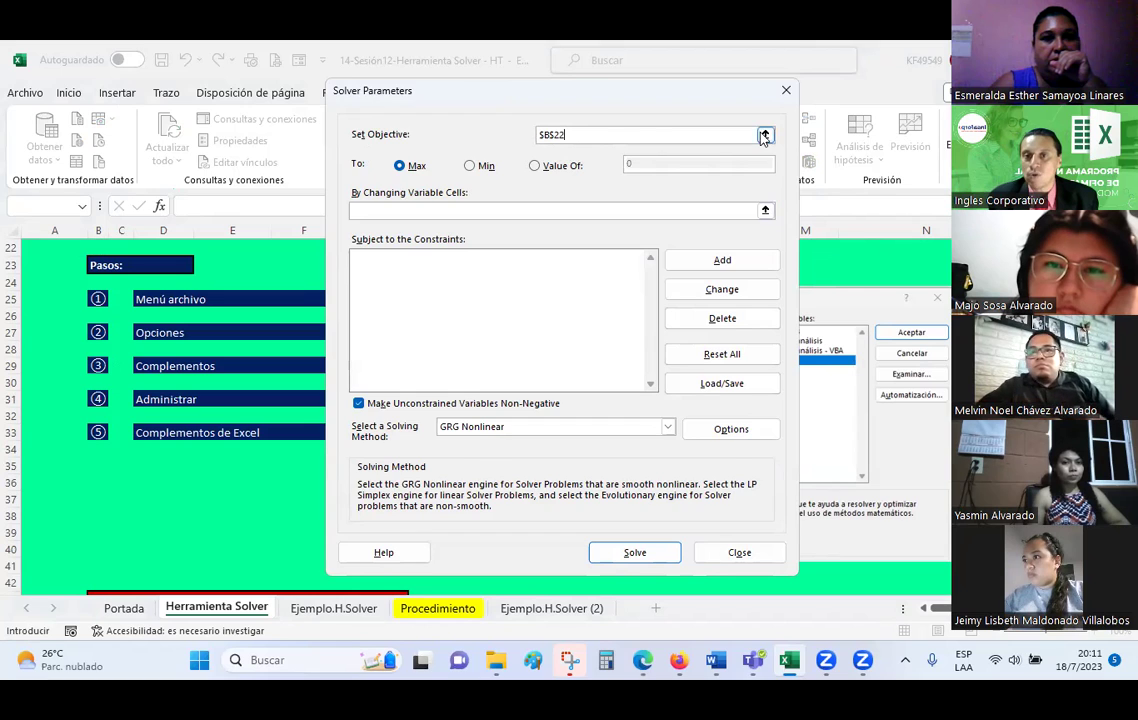
left_click(764, 135)
left_click(292, 493, "ctrl")
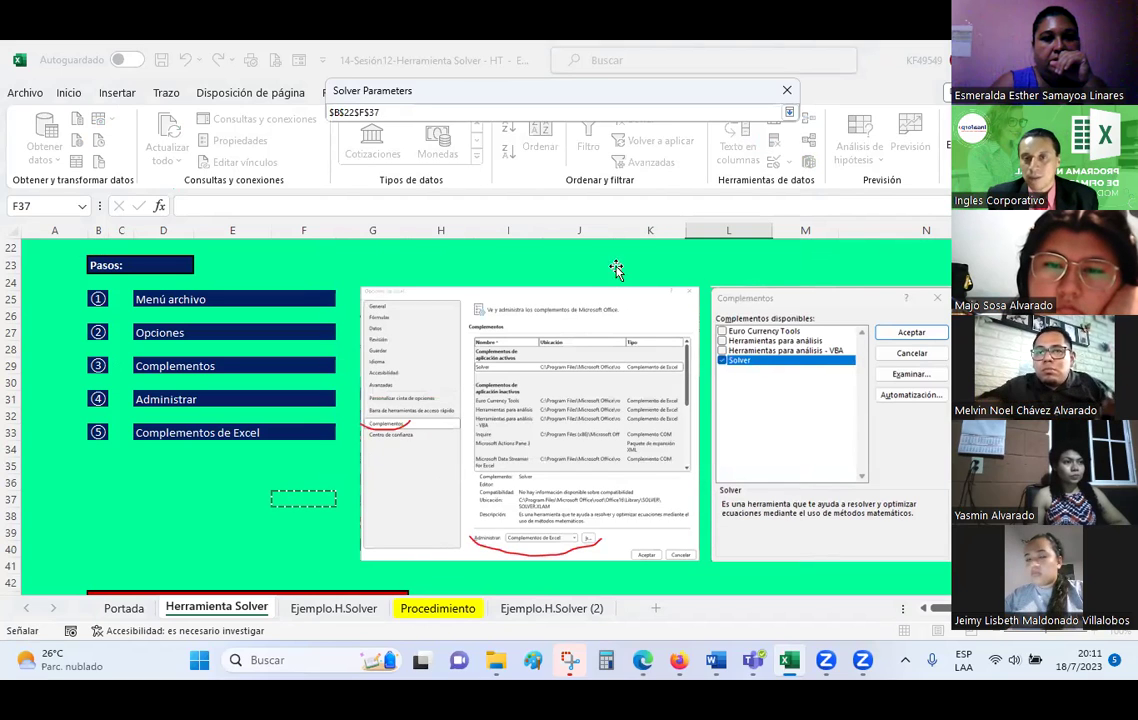
left_click(789, 114)
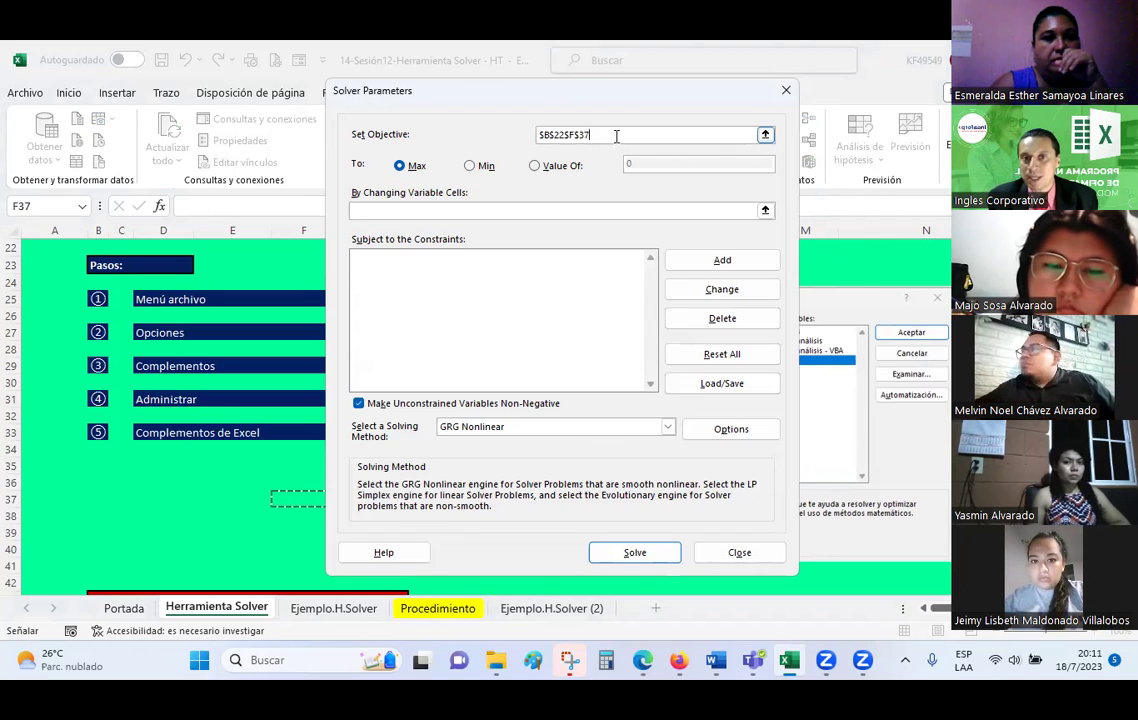
left_click_drag(592, 134, 538, 134)
key("BackSpace")
left_click(765, 134)
left_click(1000, 382)
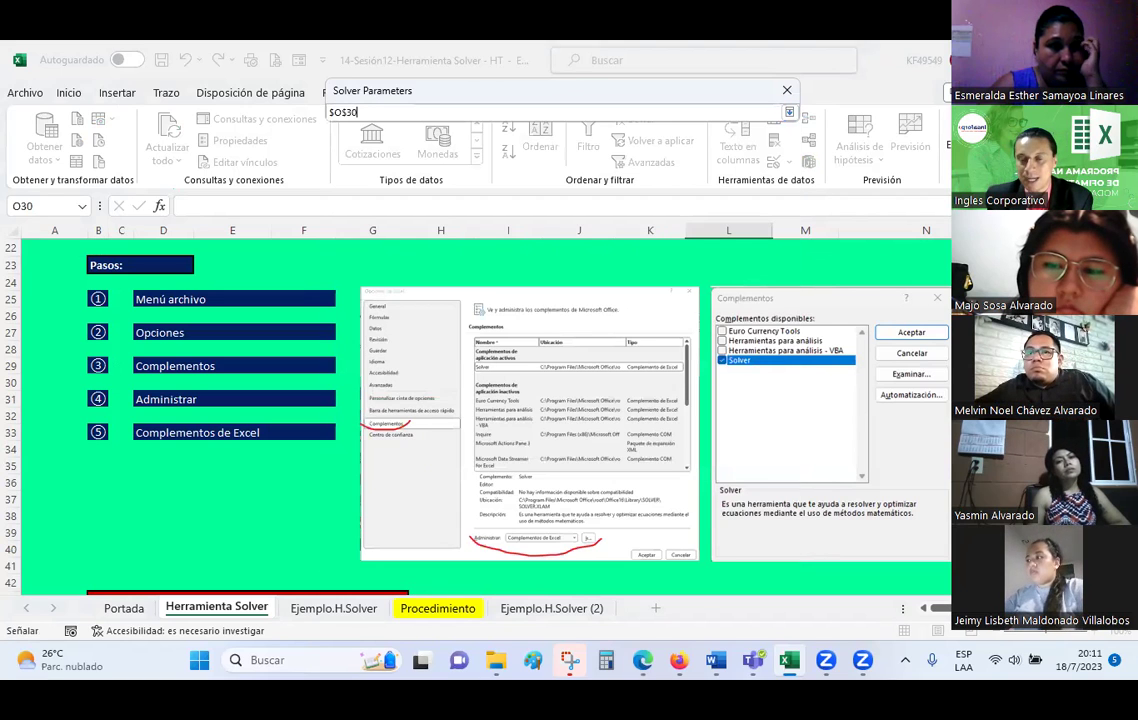
left_click(789, 114)
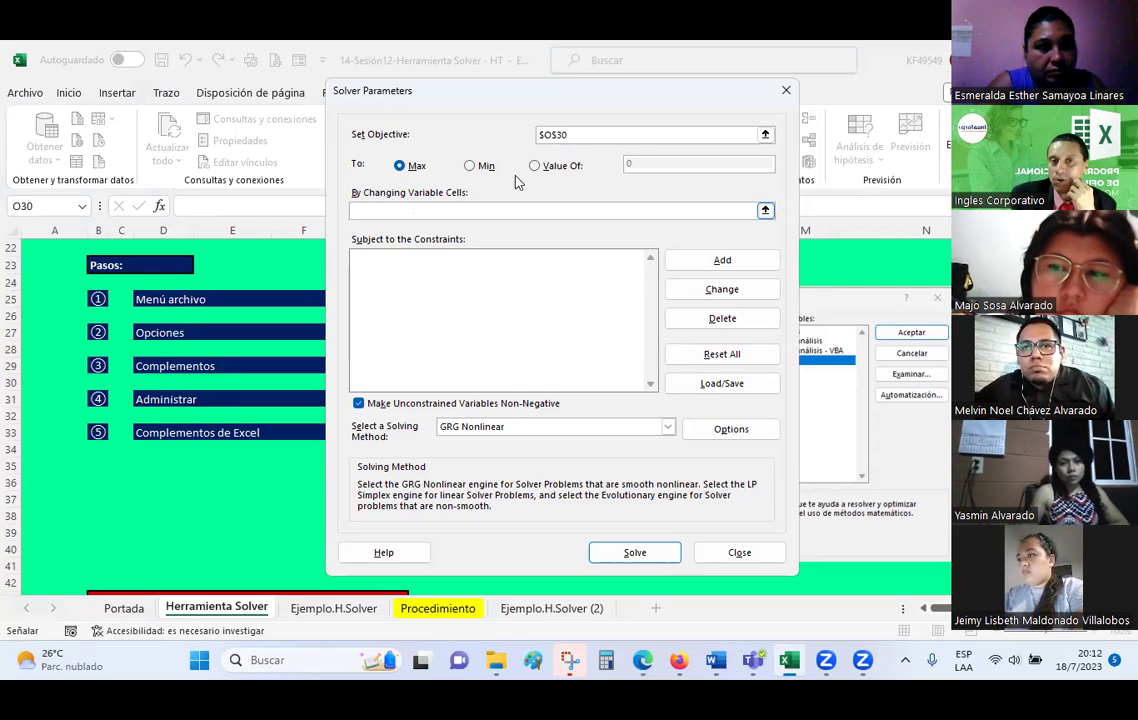
Make objective $O$30 reach a Value Of 0 instead of Max, after briefly trying Min.
left_click(545, 165)
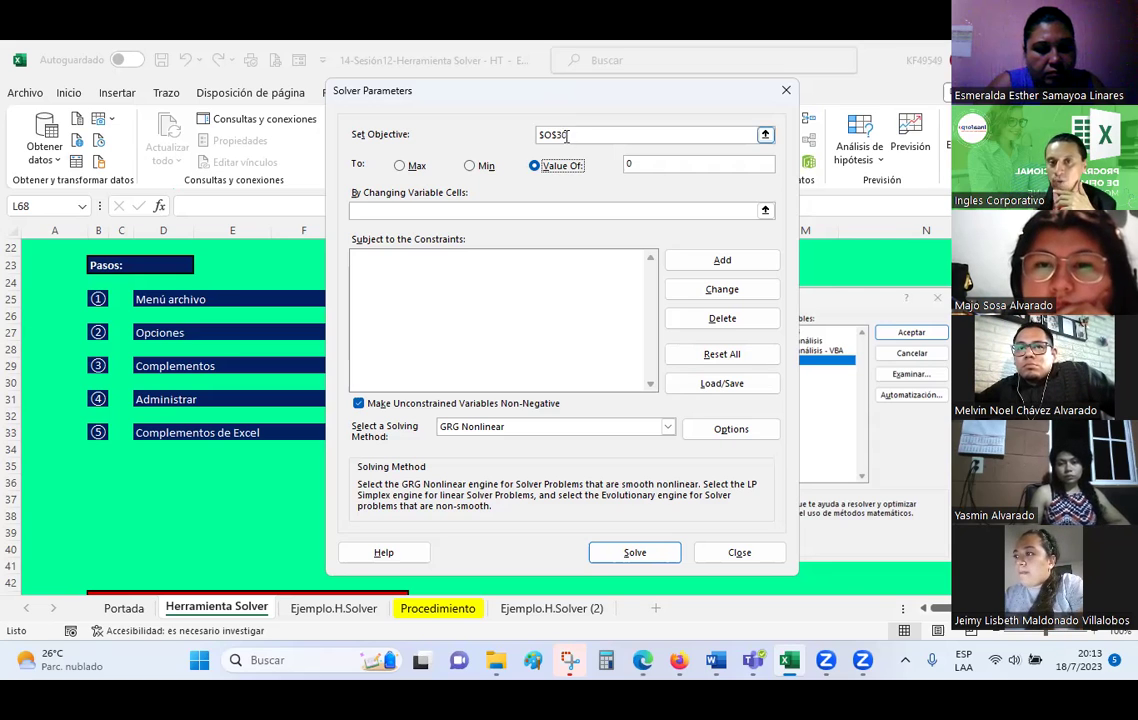
double_click(548, 135)
left_click(548, 135)
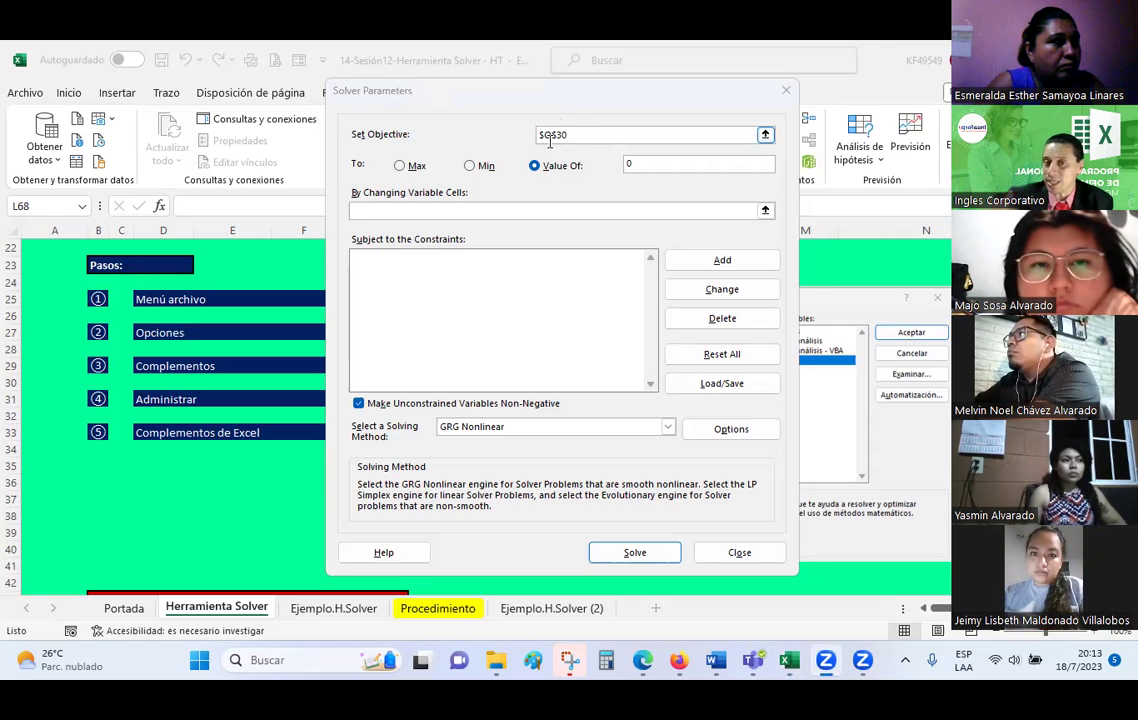
left_click(470, 168)
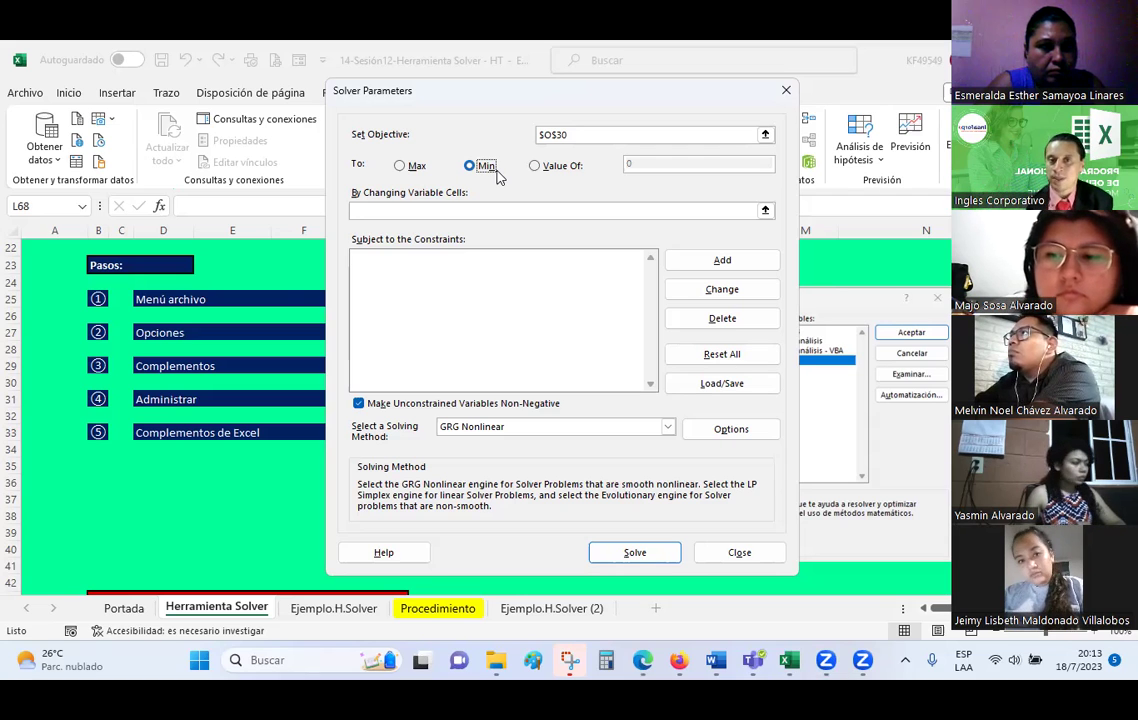
left_click(534, 165)
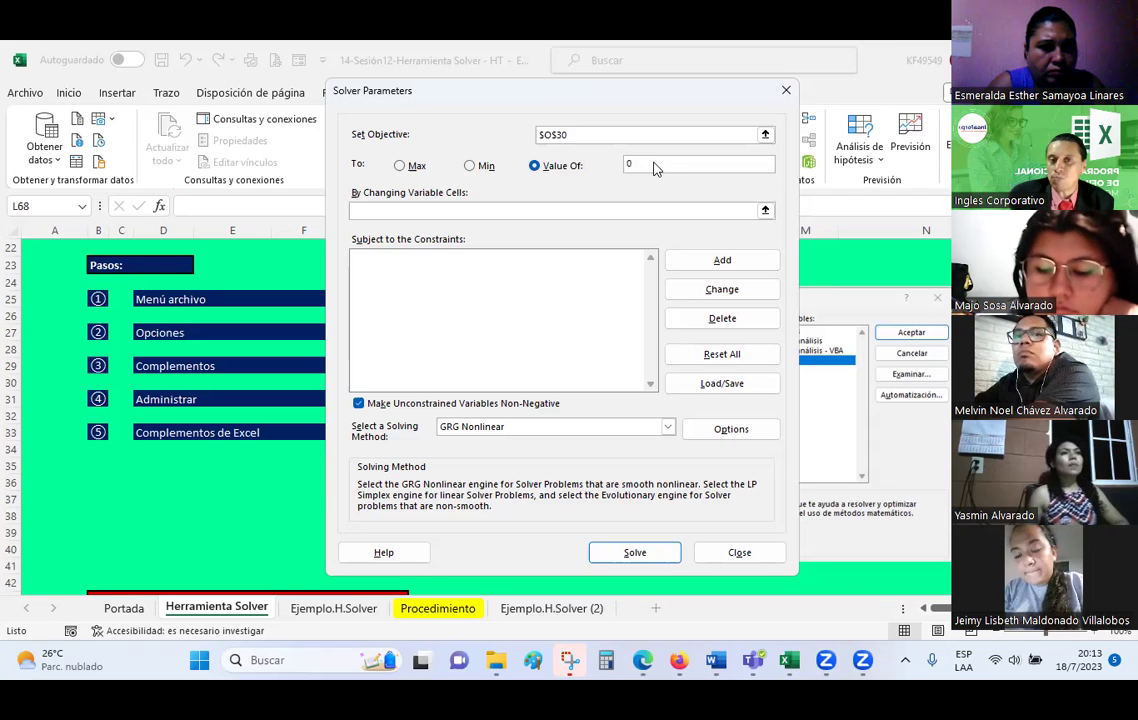
left_click(655, 162)
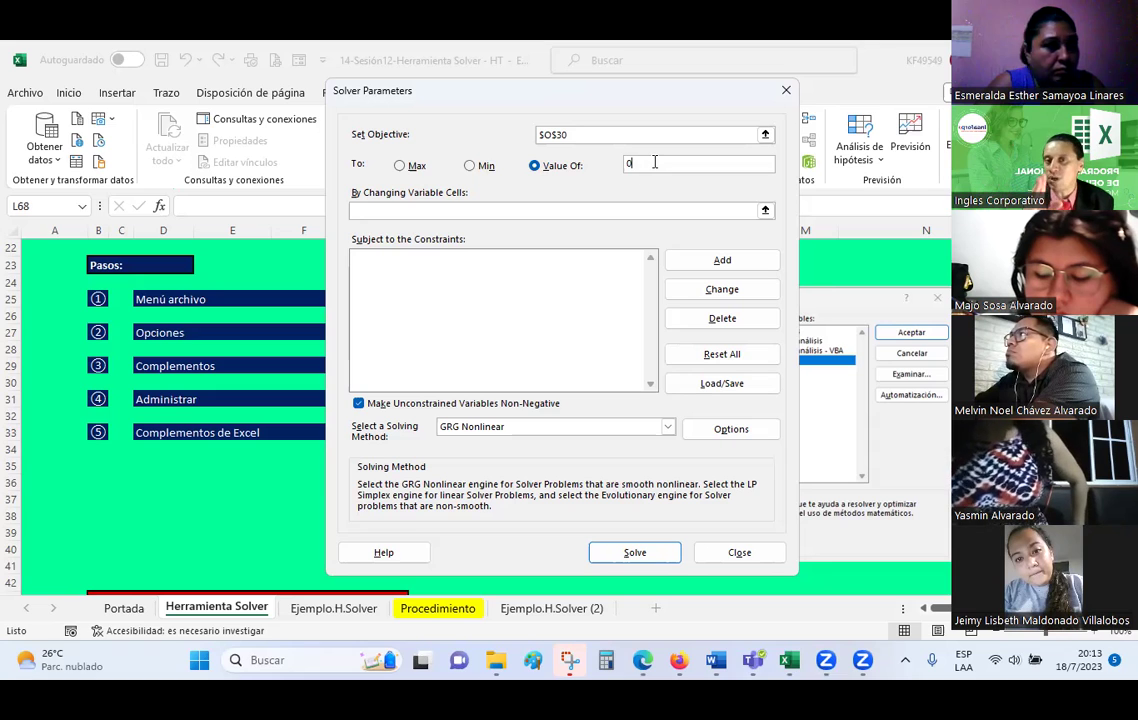
double_click(653, 162)
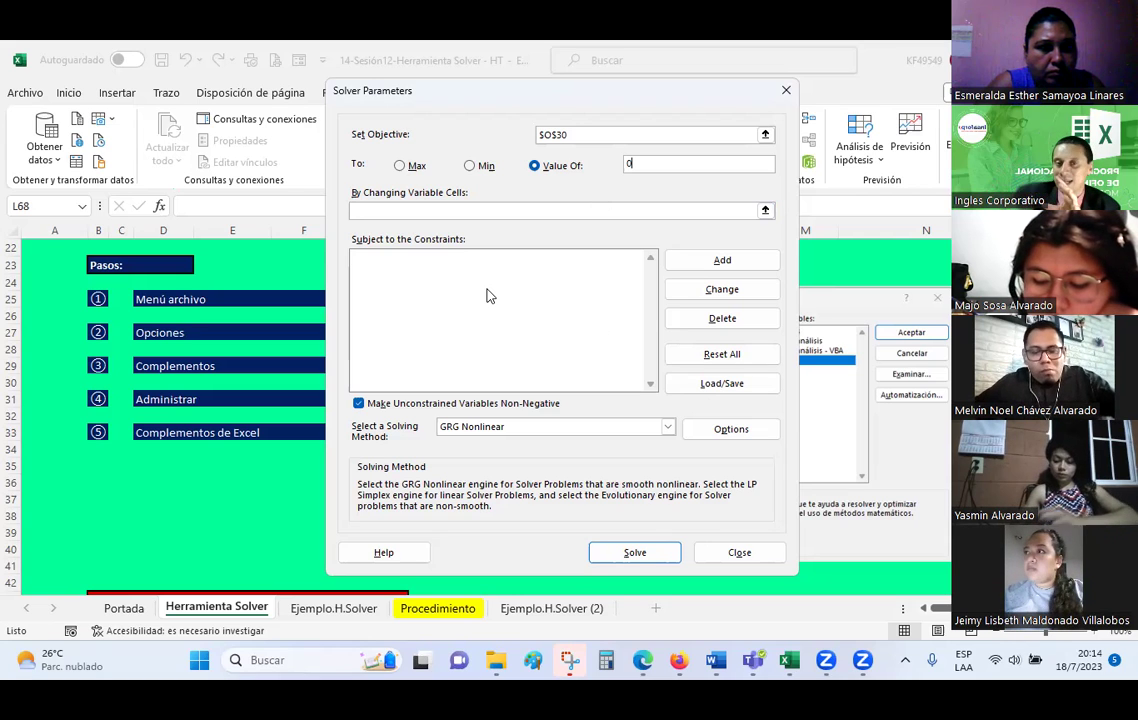
left_click(463, 210)
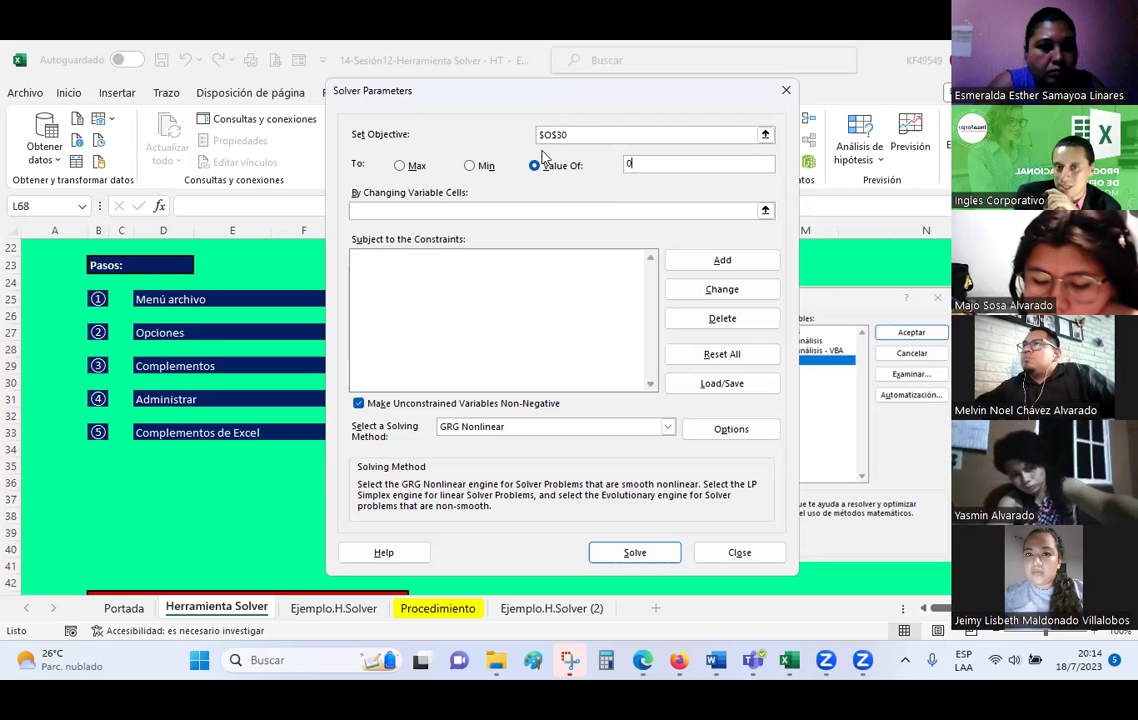
left_click(408, 209)
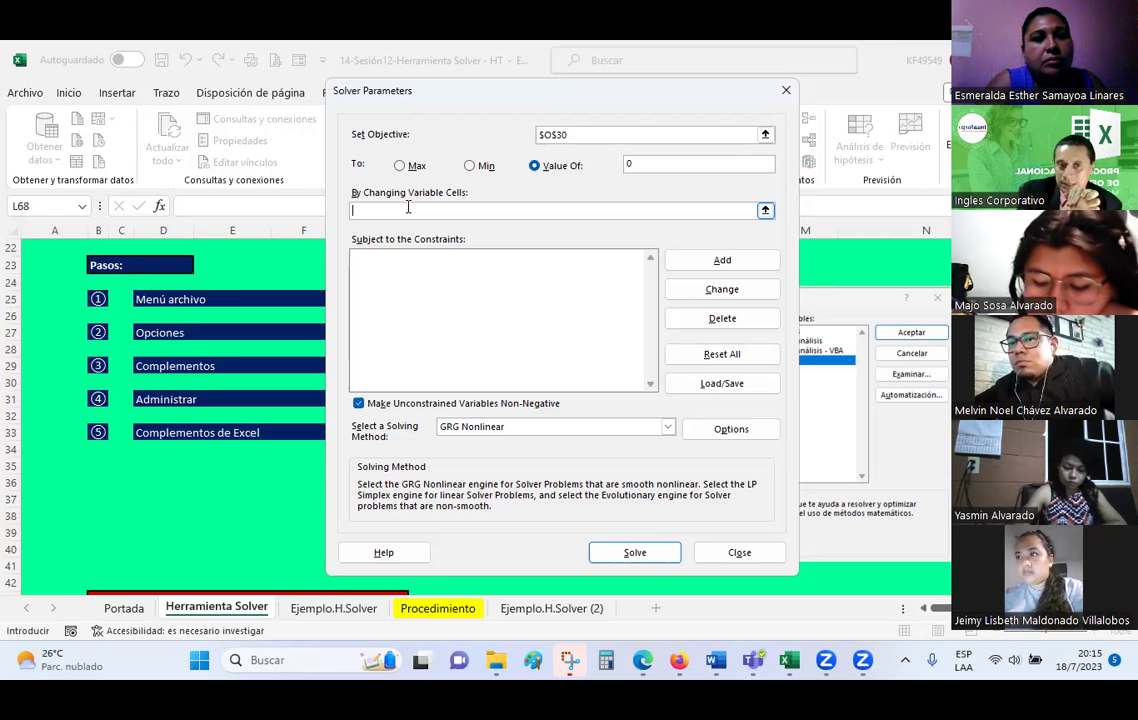
left_click(424, 302)
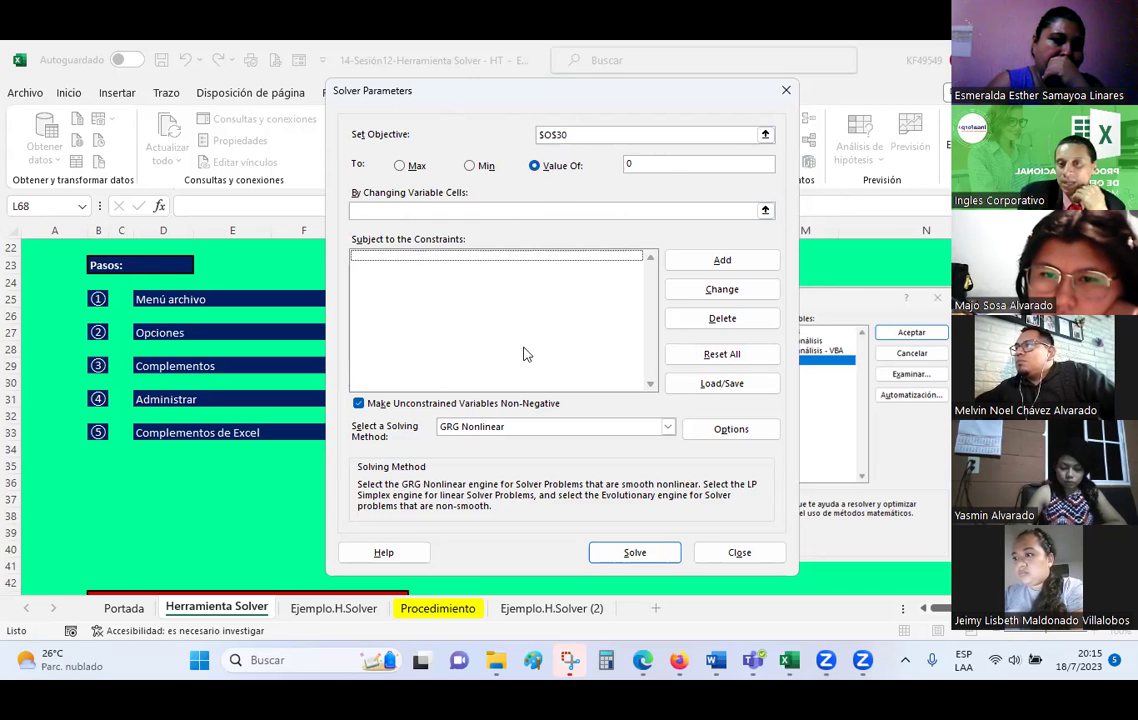
Add a new constraint and choose the dif (AllDifferent) relation after trying int and bin.
left_click(722, 261)
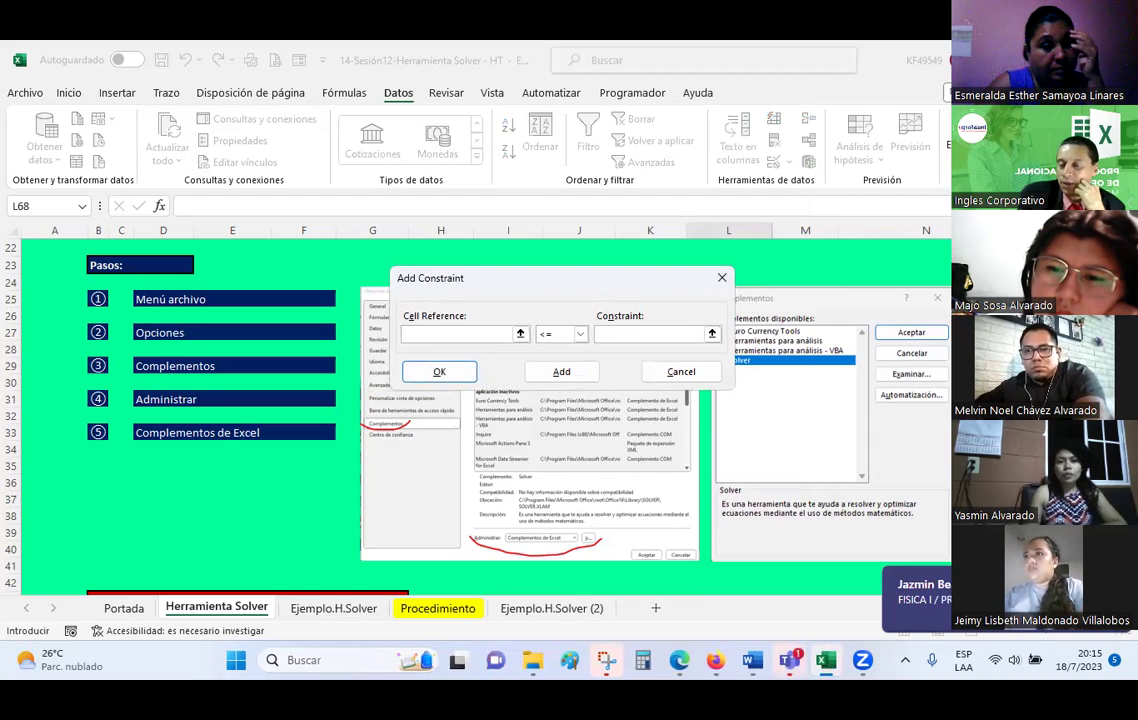
left_click(582, 334)
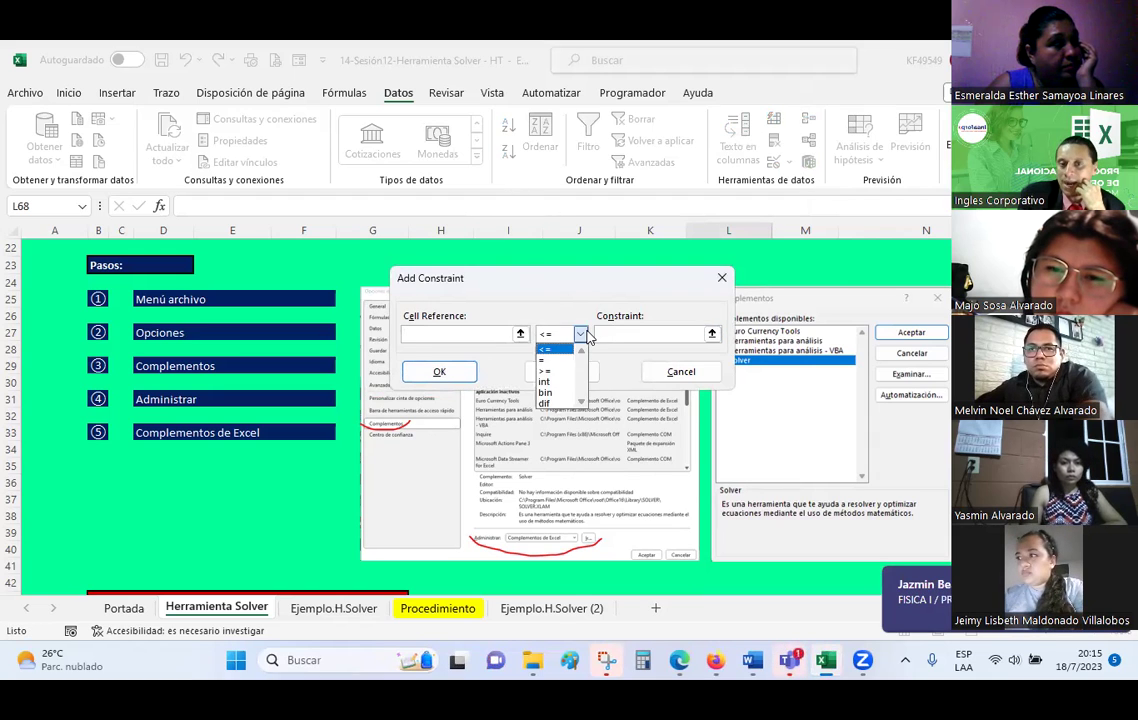
left_click(558, 384)
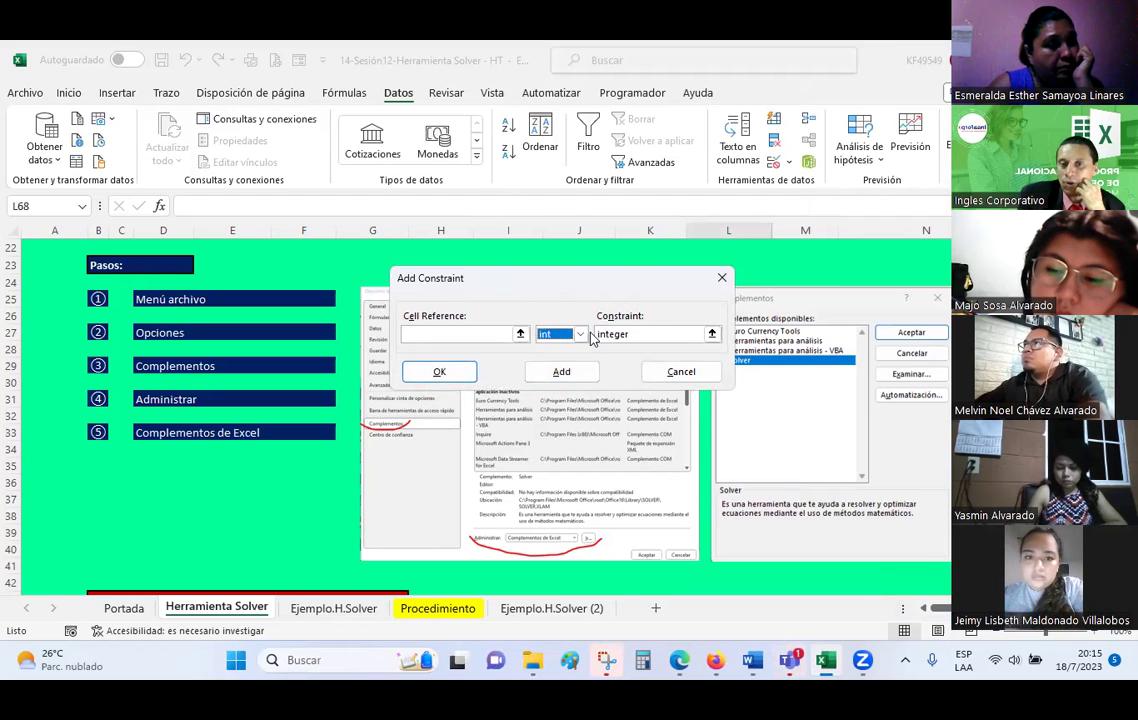
left_click(582, 335)
left_click(556, 396)
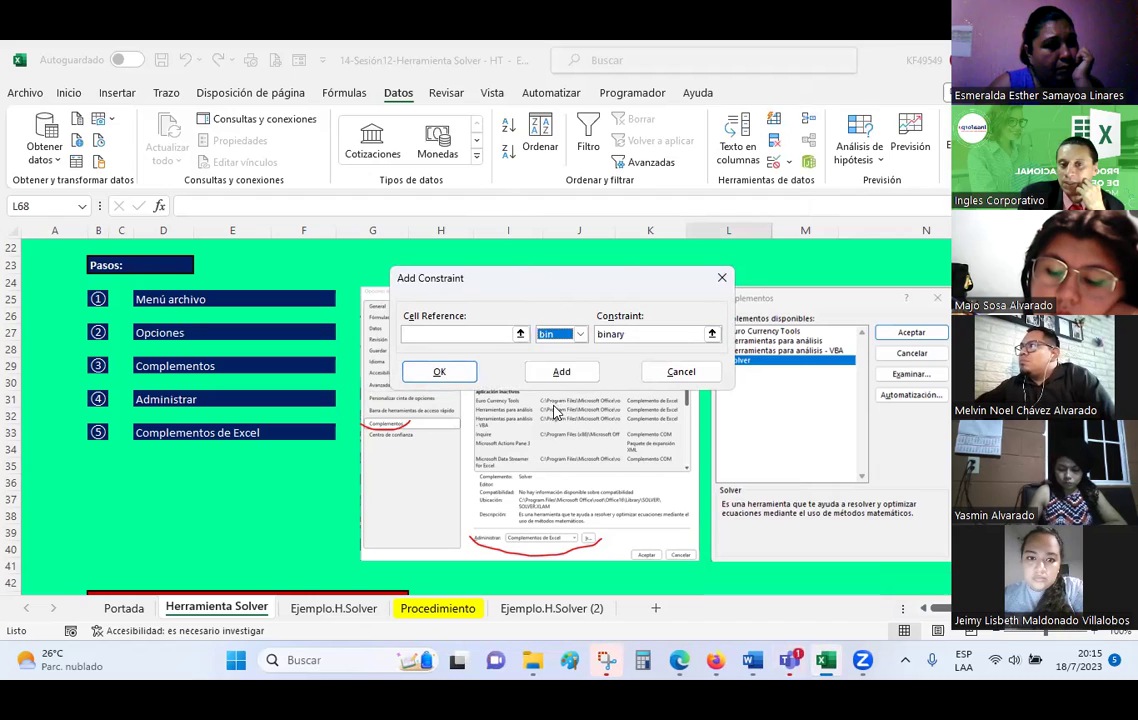
left_click(578, 335)
left_click(546, 403)
left_click(578, 335)
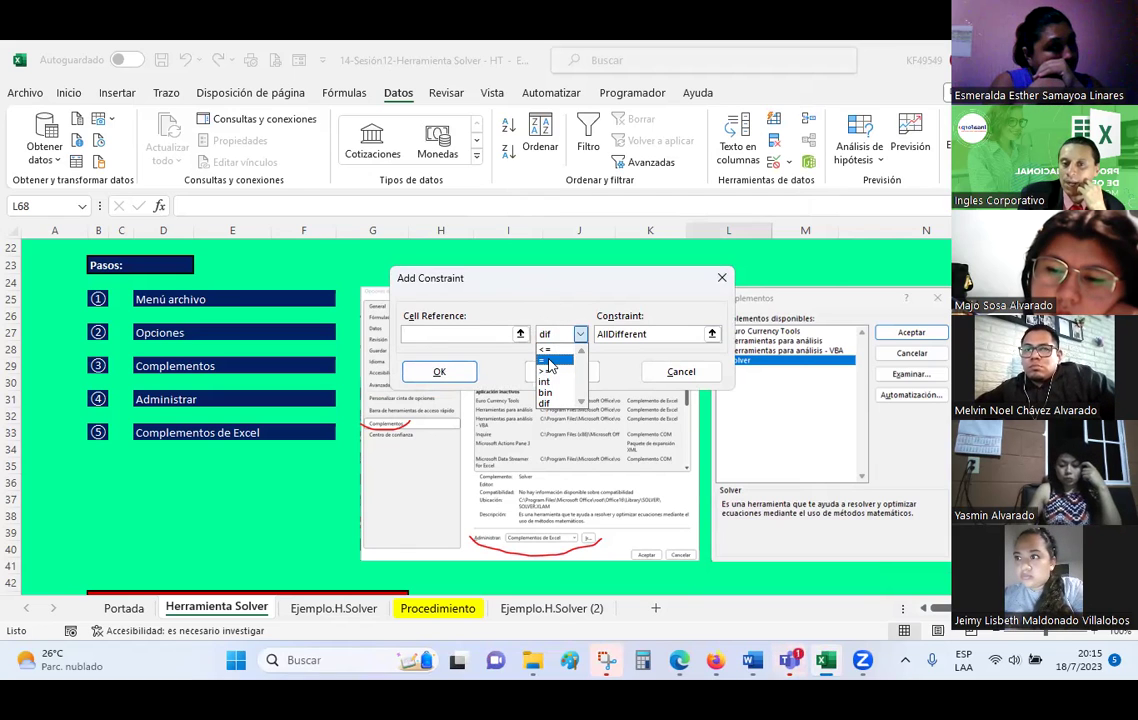
left_click(516, 350)
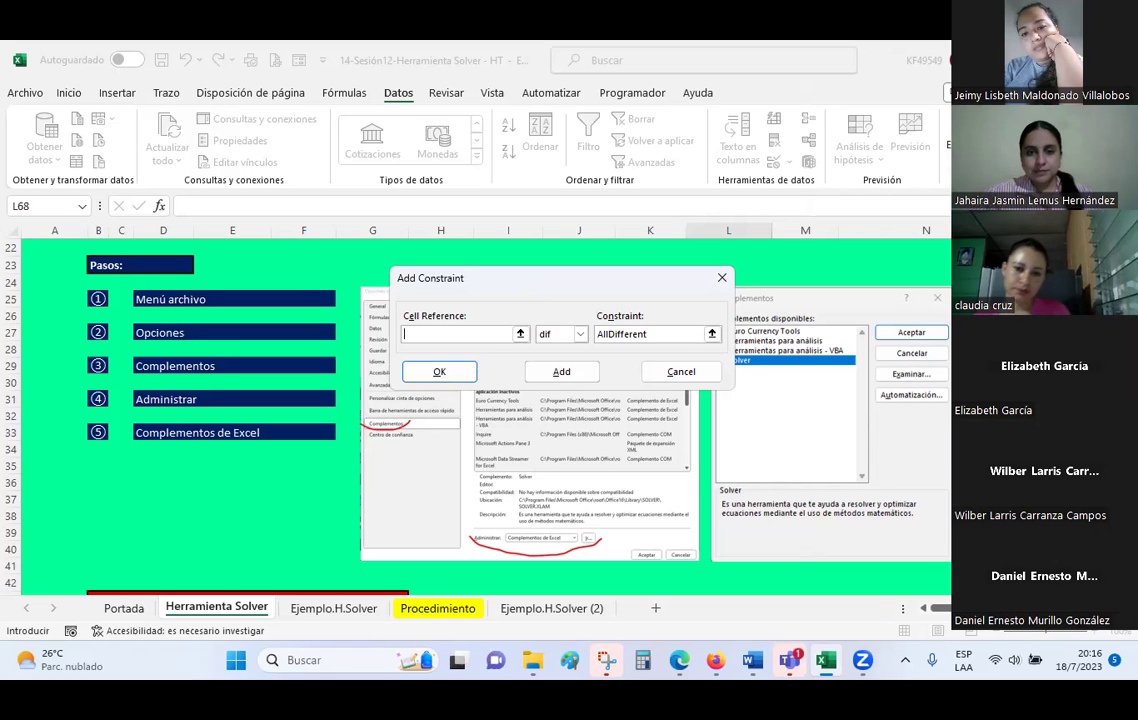
Cancel the constraint, close Solver, and scroll to the annotated Solver parts illustration around rows 73–93.
left_click(681, 372)
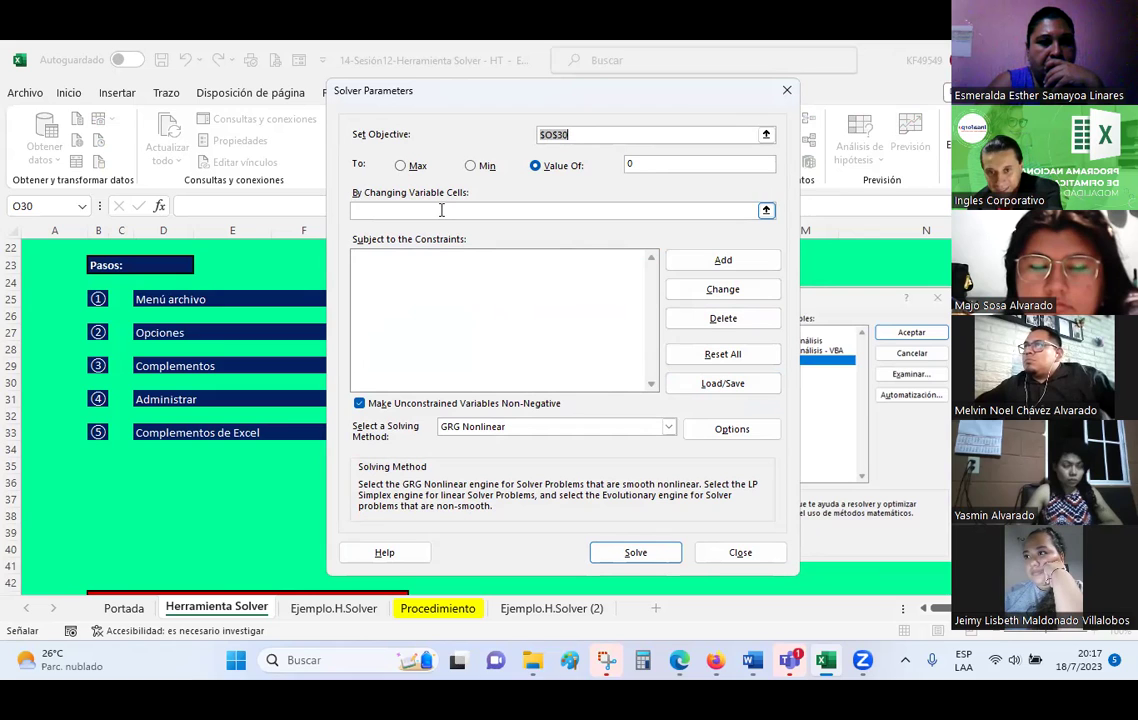
left_click(790, 91)
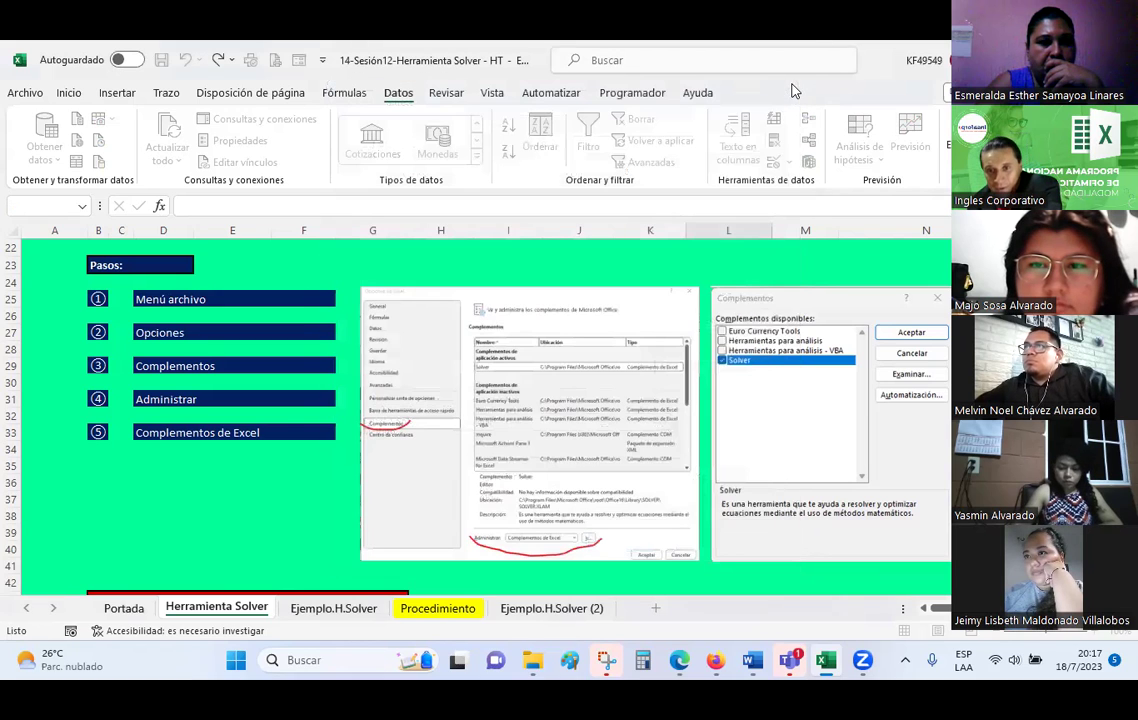
scroll(696, 345, "down", 7)
scroll(696, 345, "down", 3)
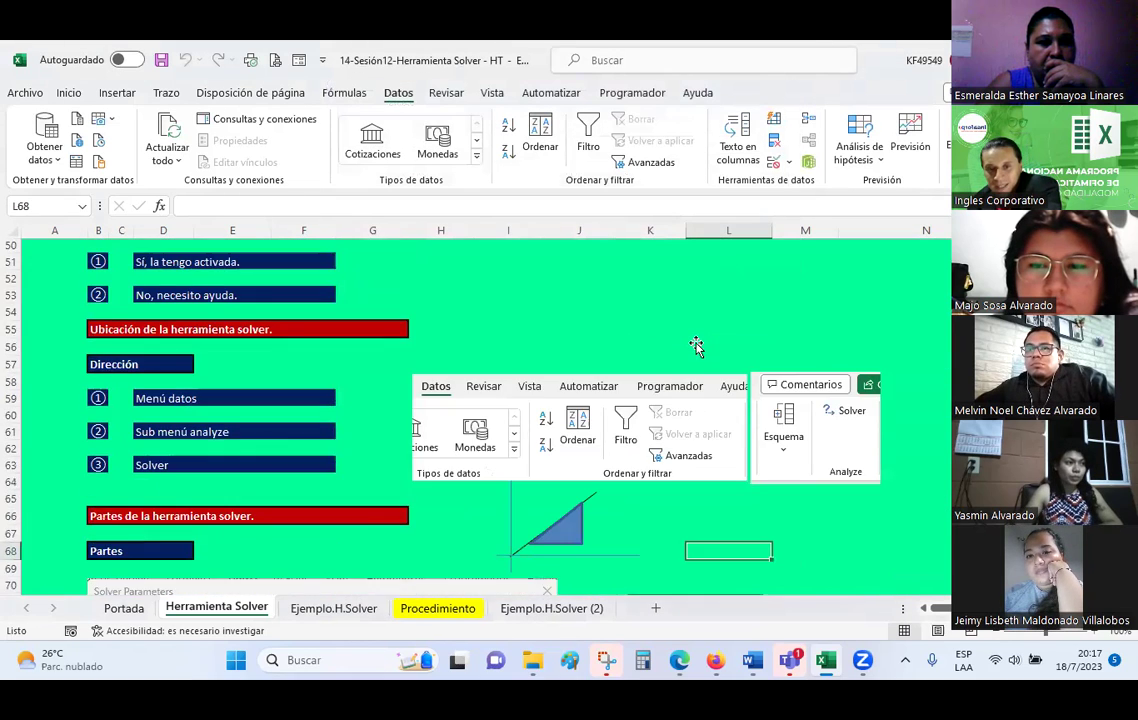
scroll(696, 345, "down", 2)
scroll(696, 345, "down", 1)
scroll(696, 345, "down", 2)
scroll(696, 345, "down", 2)
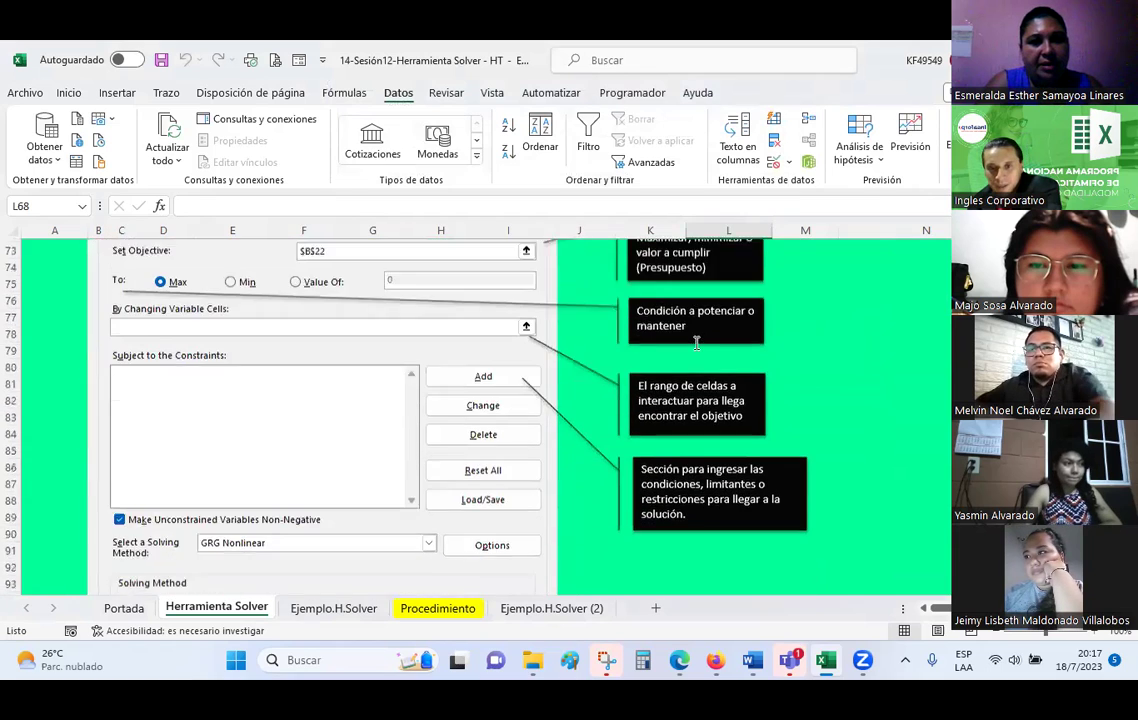
scroll(696, 345, "down", 2)
scroll(696, 345, "down", 2)
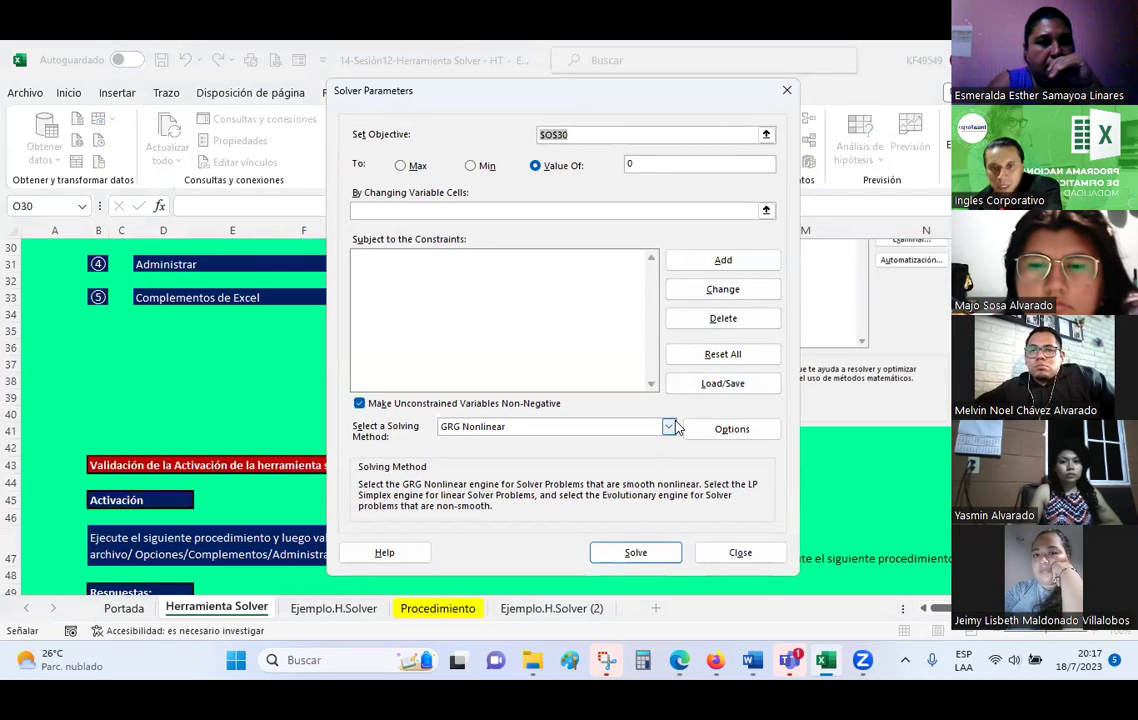
Keep GRG Nonlinear as the solving method for objective $O$30 targeting 0.
left_click(667, 427)
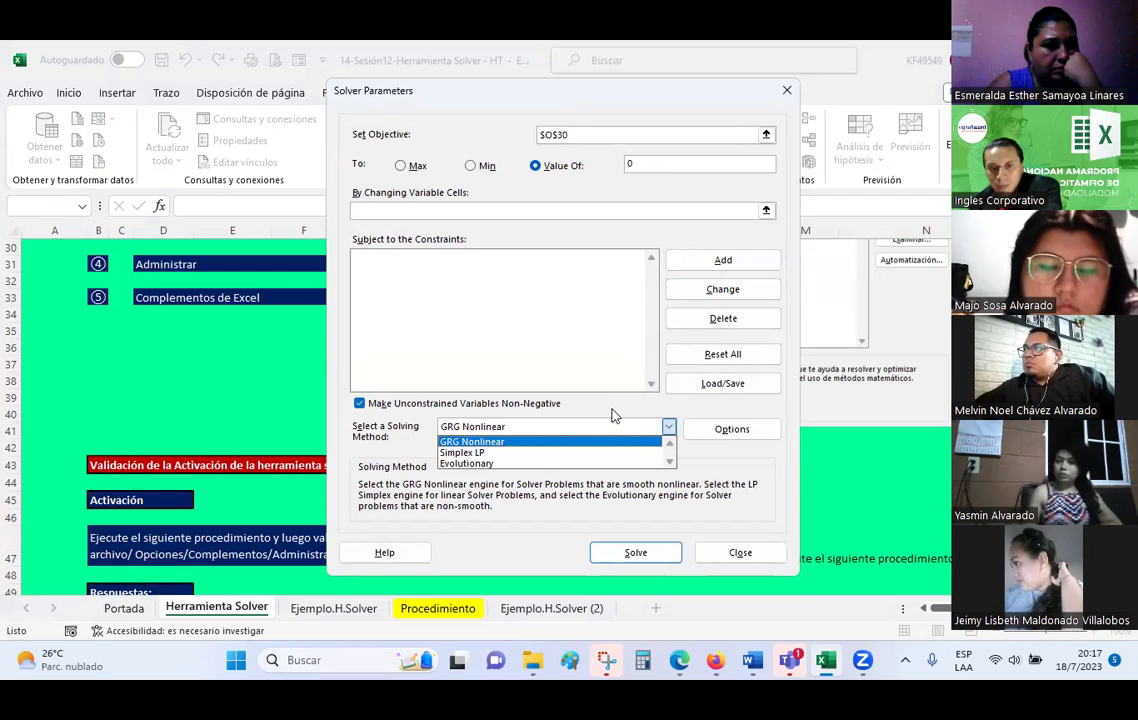
left_click(477, 431)
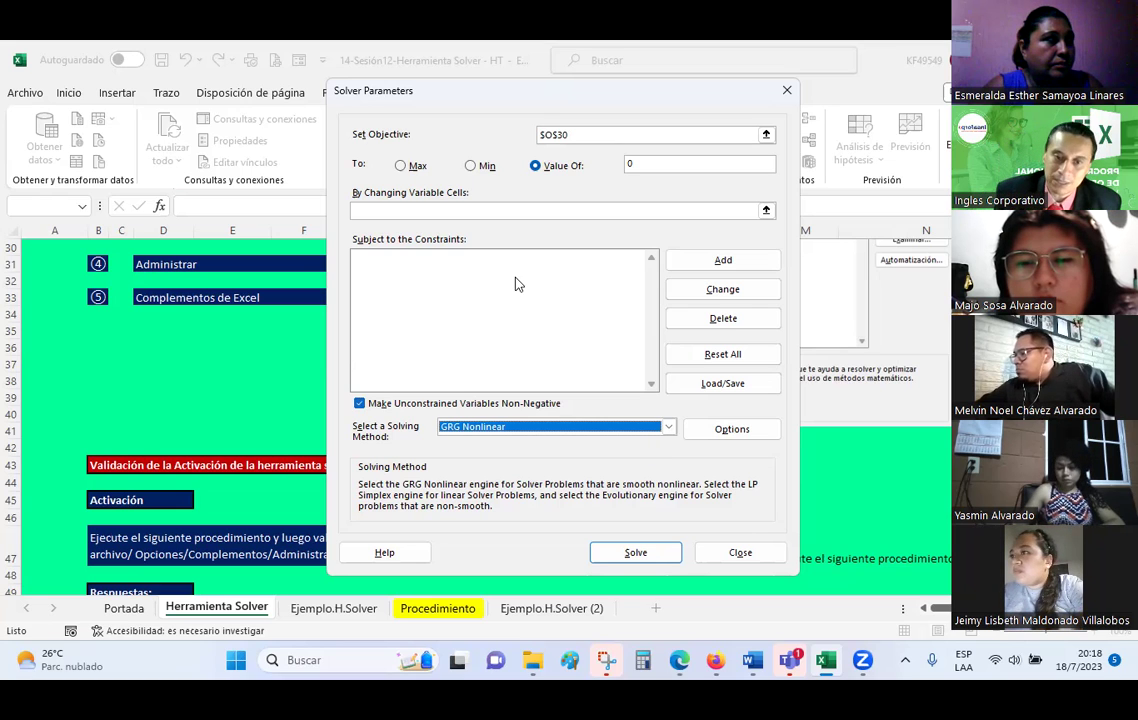
left_click(739, 550)
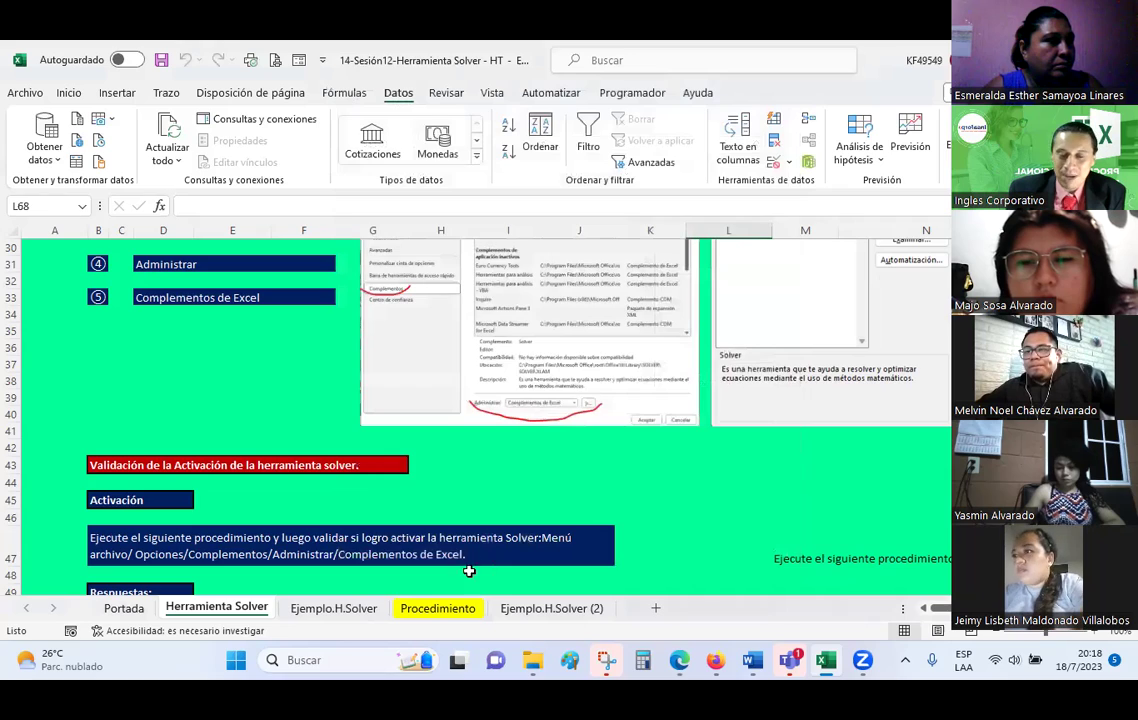
left_click(444, 608)
scroll(422, 368, "up", 8)
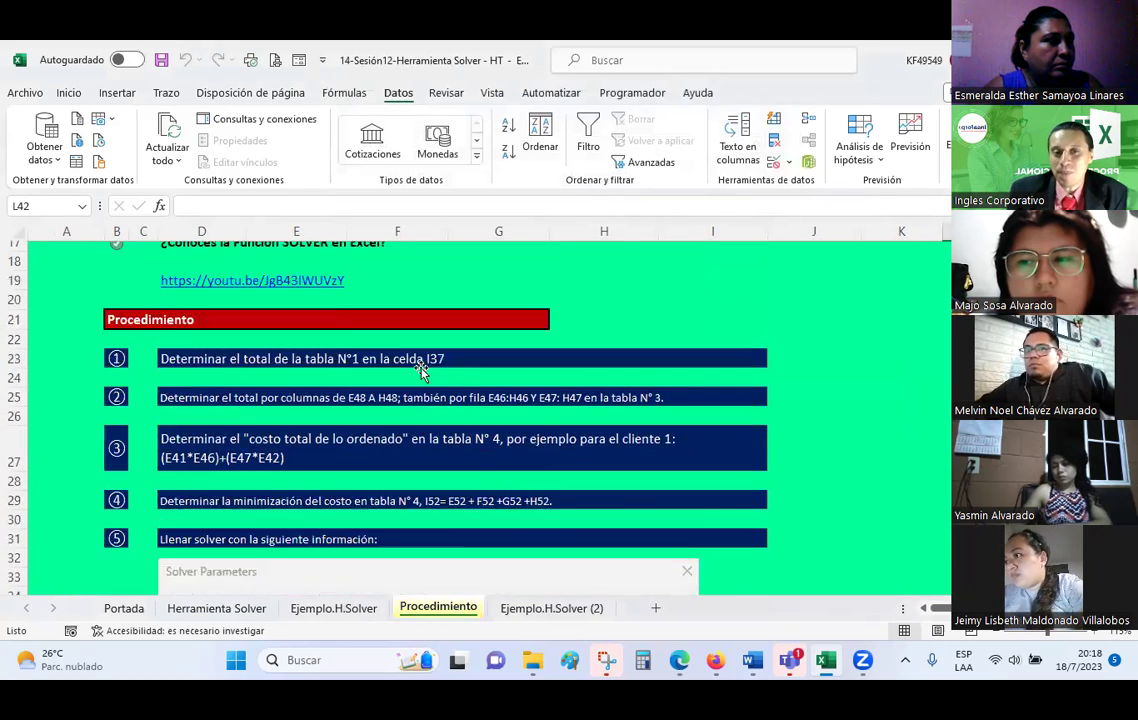
scroll(422, 368, "up", 1)
scroll(422, 368, "up", 4)
scroll(422, 368, "down", 4)
scroll(422, 370, "down", 2)
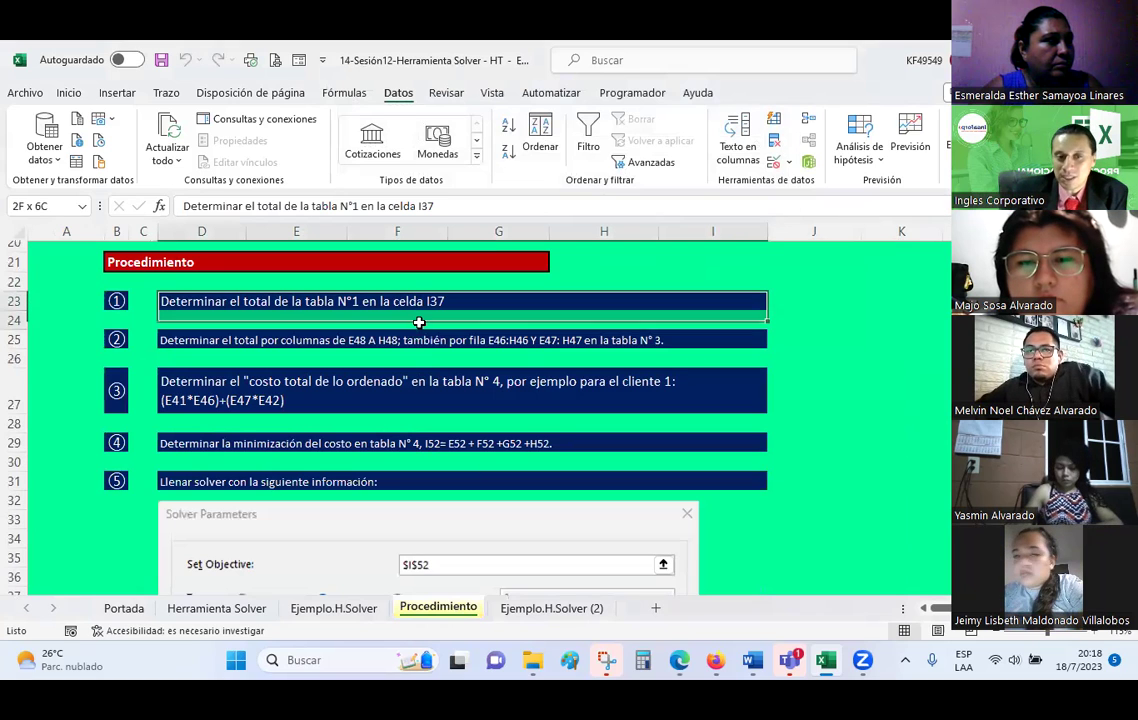
left_click_drag(419, 310, 415, 481)
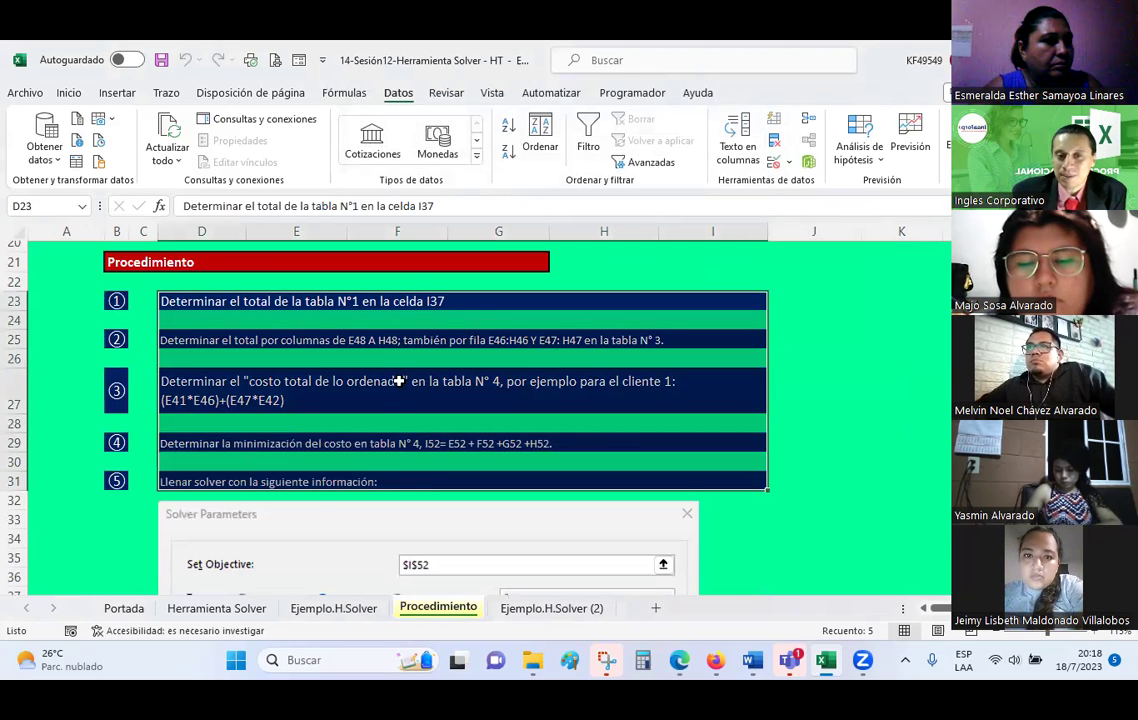
scroll(399, 381, "down", 2)
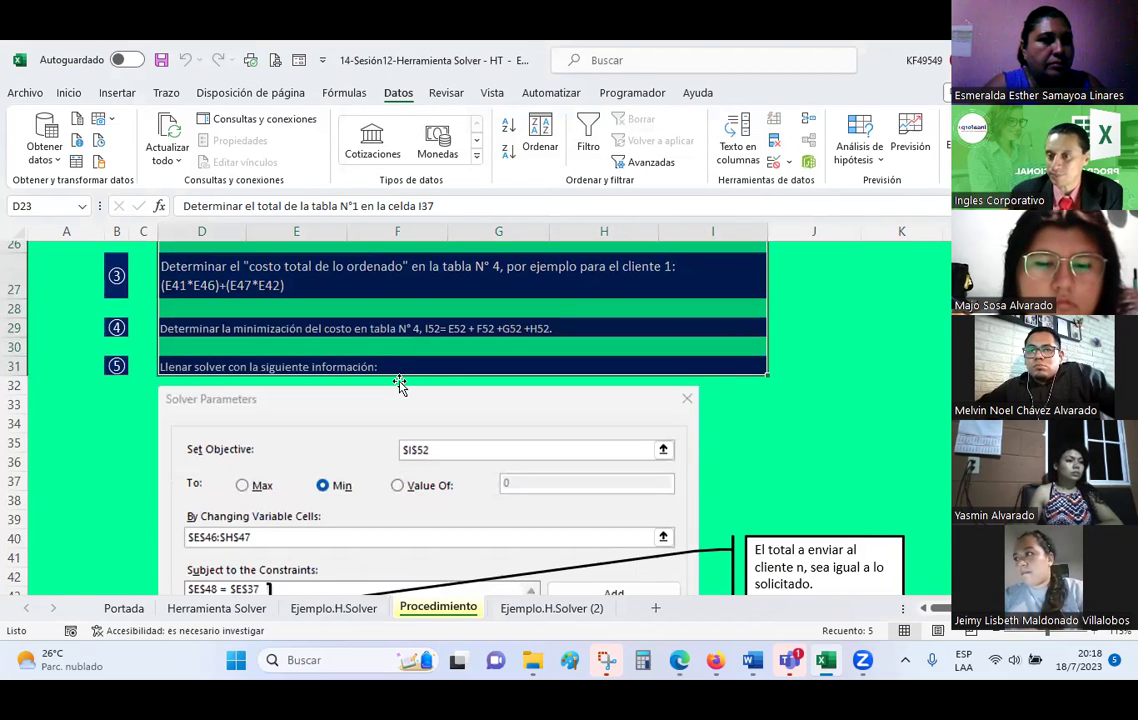
left_click(897, 431)
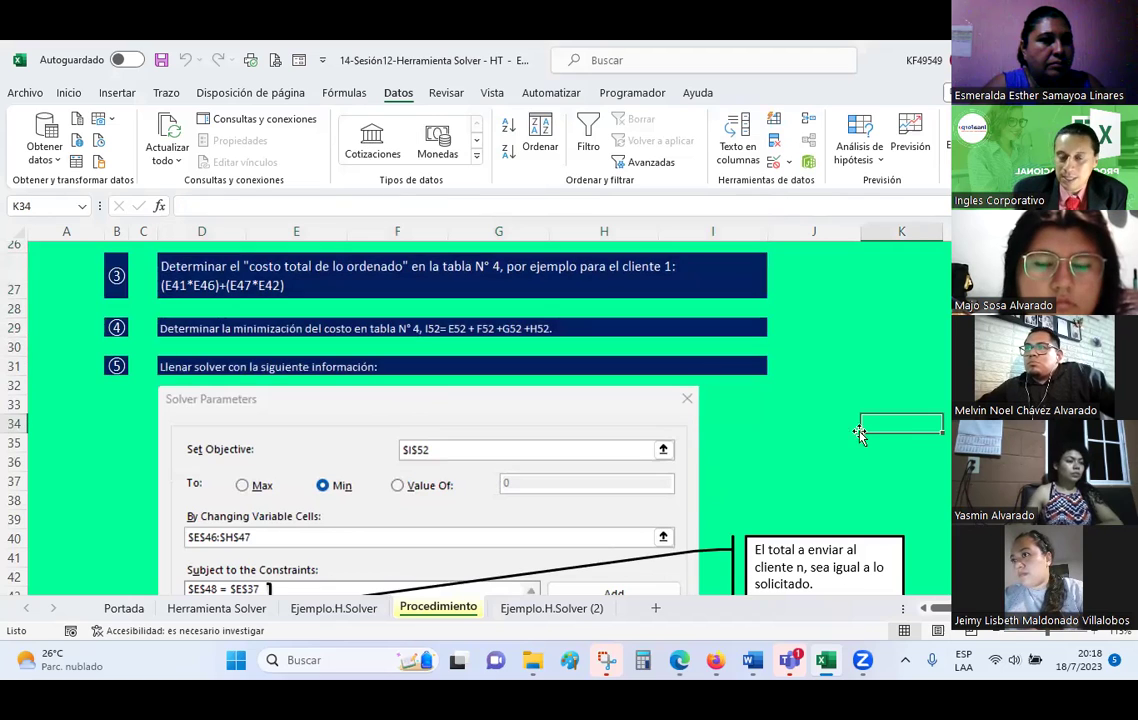
scroll(696, 410, "down", 1)
scroll(696, 414, "up", 2)
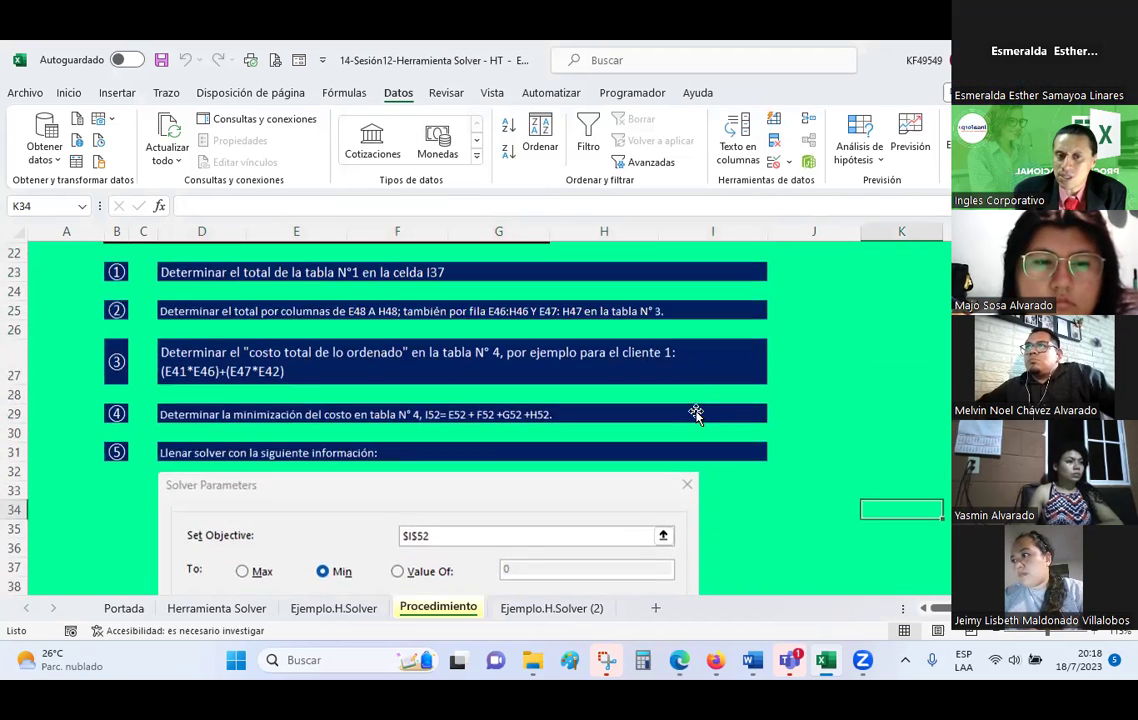
scroll(696, 410, "up", 1)
mouse_move(165, 300)
left_mouse_down()
mouse_move(222, 366)
mouse_move(230, 477)
left_mouse_up()
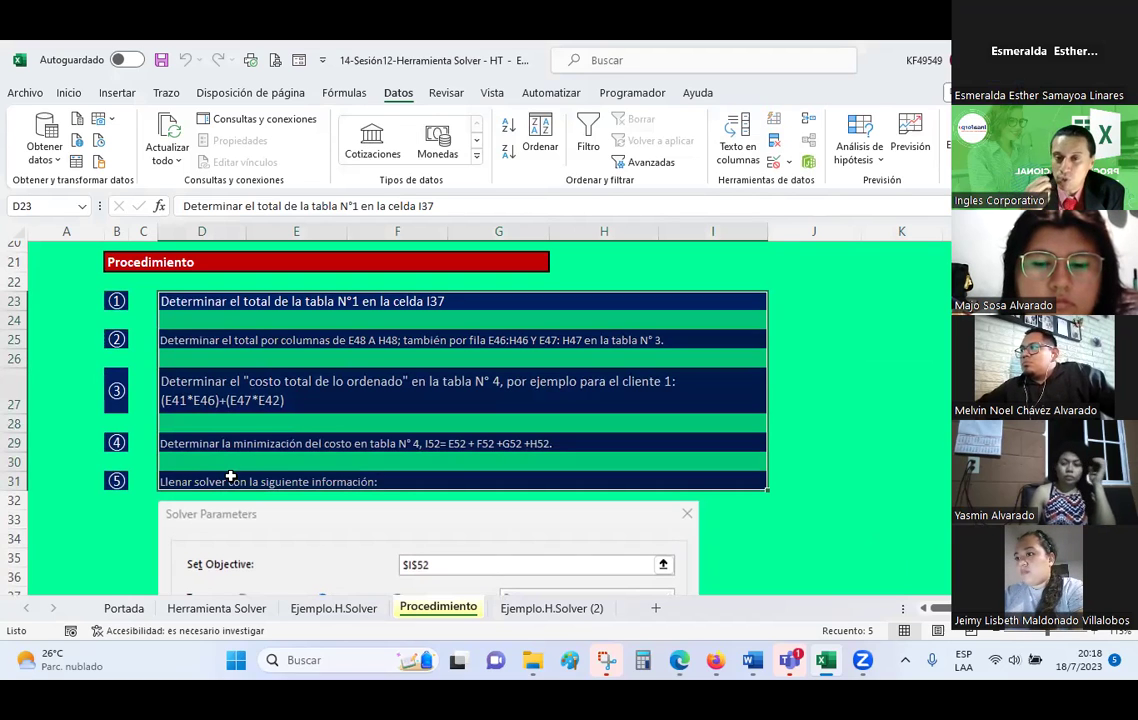
left_click(302, 441)
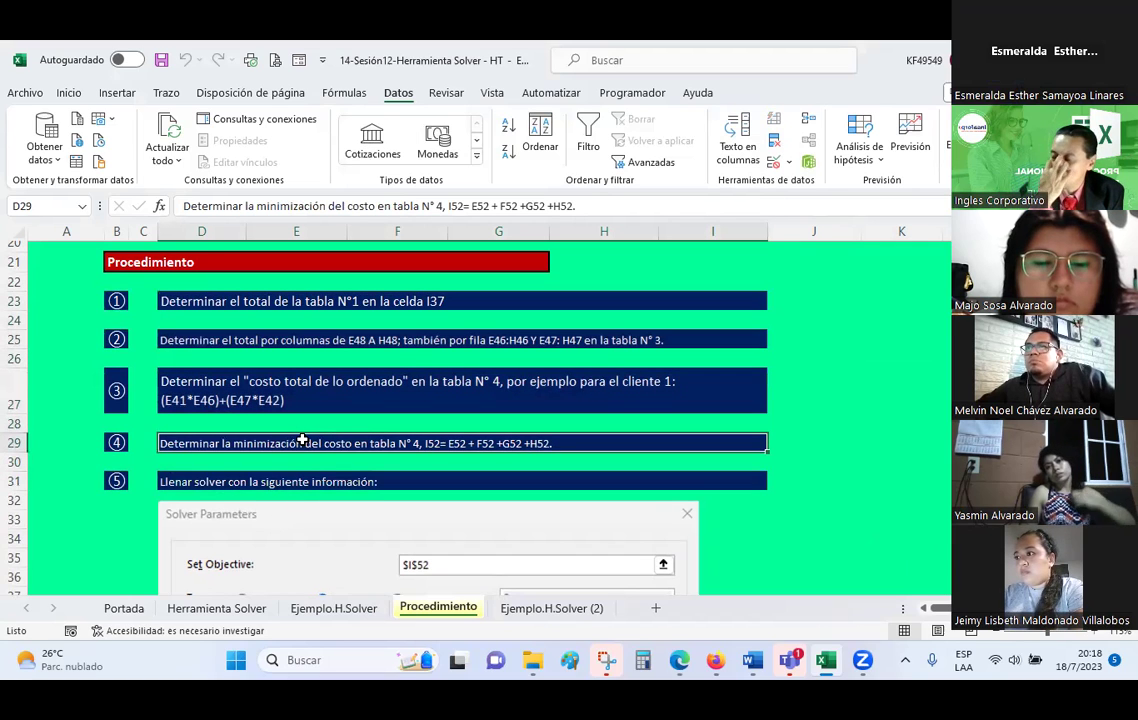
Switch to Ejemplo.H.Solver and select B23, the problem description listing the three restrictions.
left_click(362, 611)
scroll(381, 455, "up", 4)
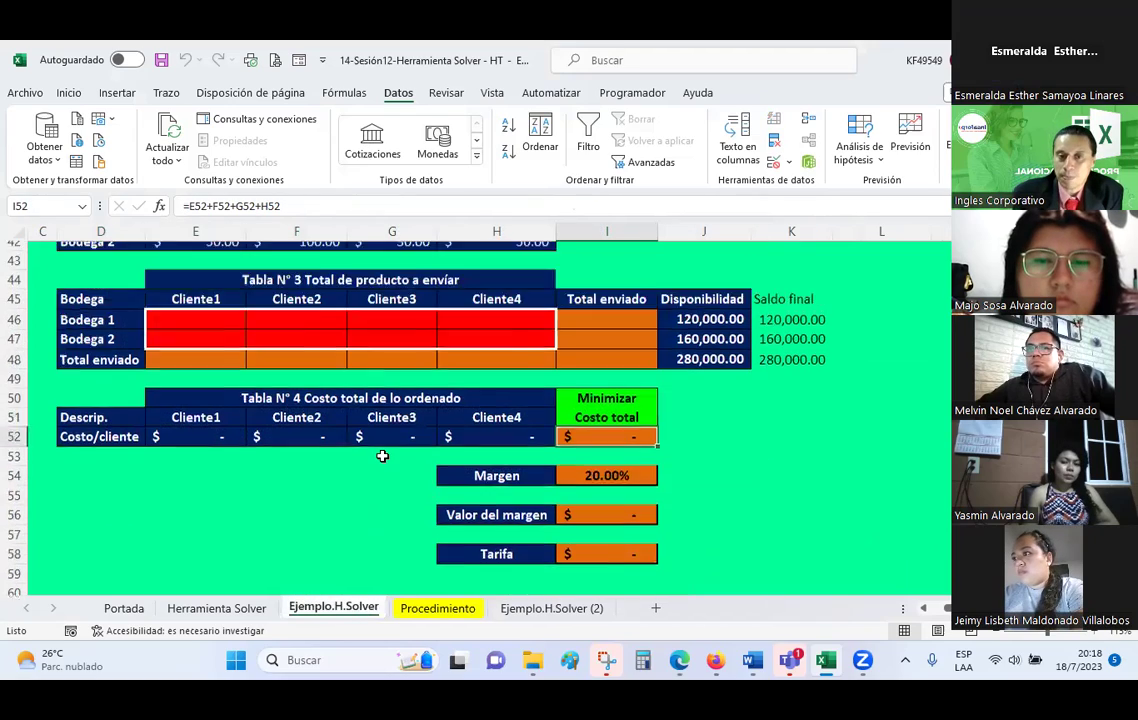
scroll(382, 456, "up", 4)
scroll(382, 456, "up", 1)
scroll(382, 456, "up", 1)
scroll(382, 456, "up", 3)
scroll(382, 456, "down", 2)
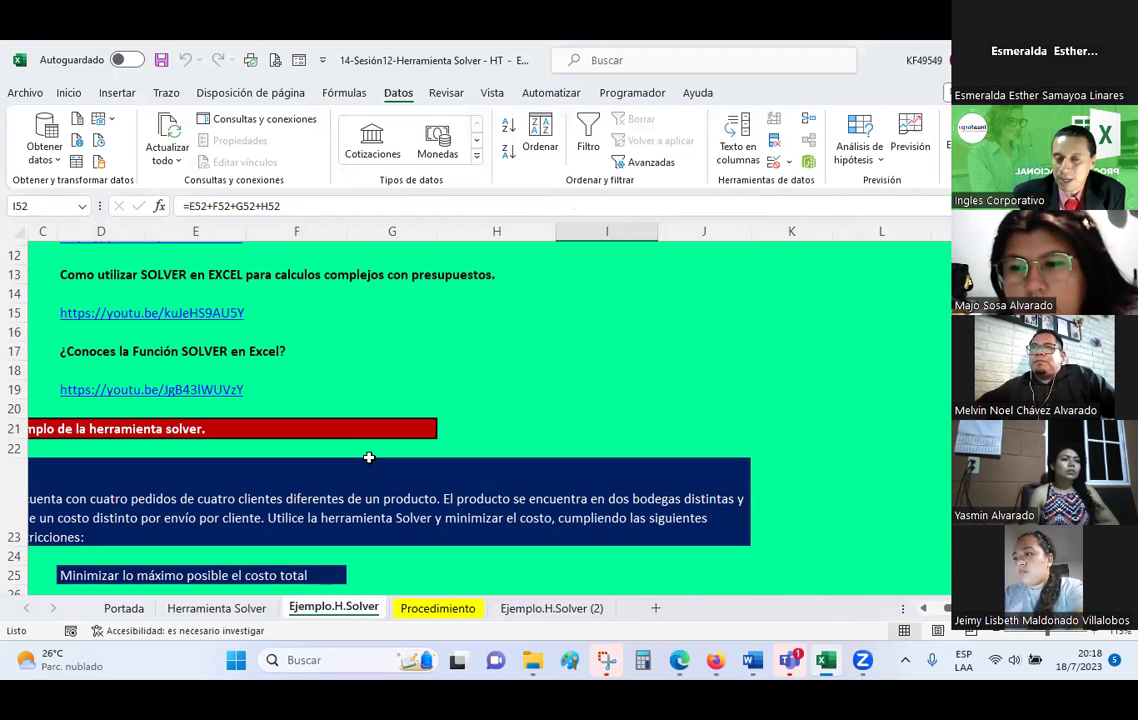
left_click(922, 609)
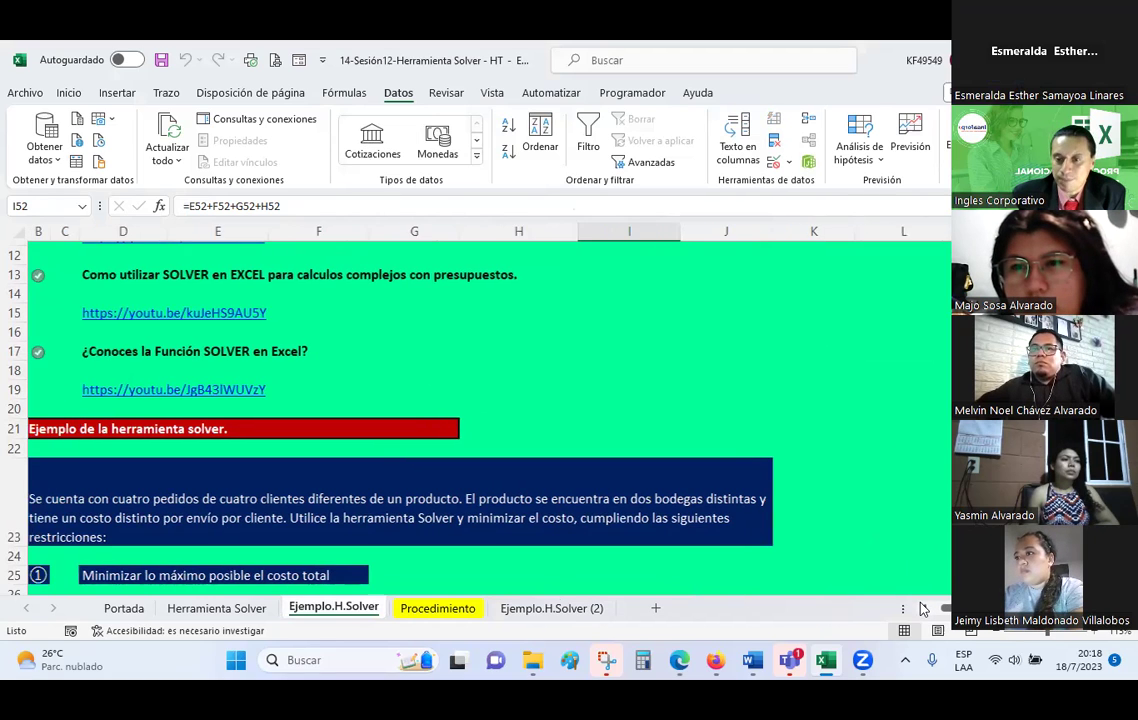
left_click(922, 609)
scroll(465, 349, "down", 2)
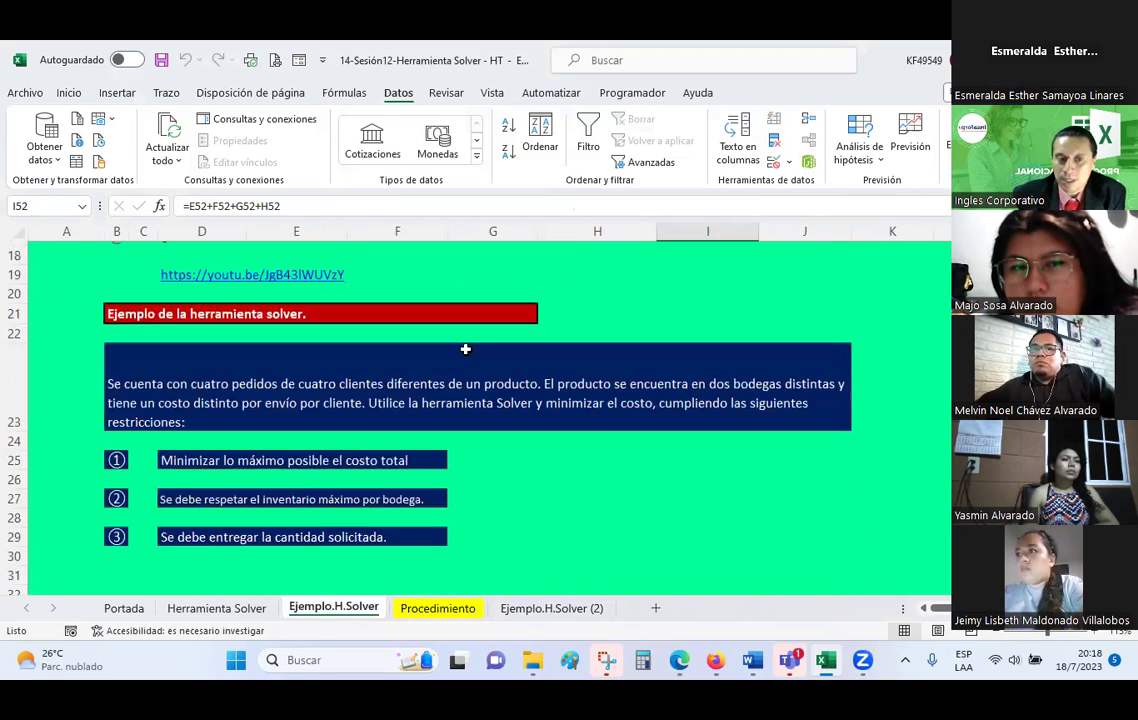
left_click(303, 369)
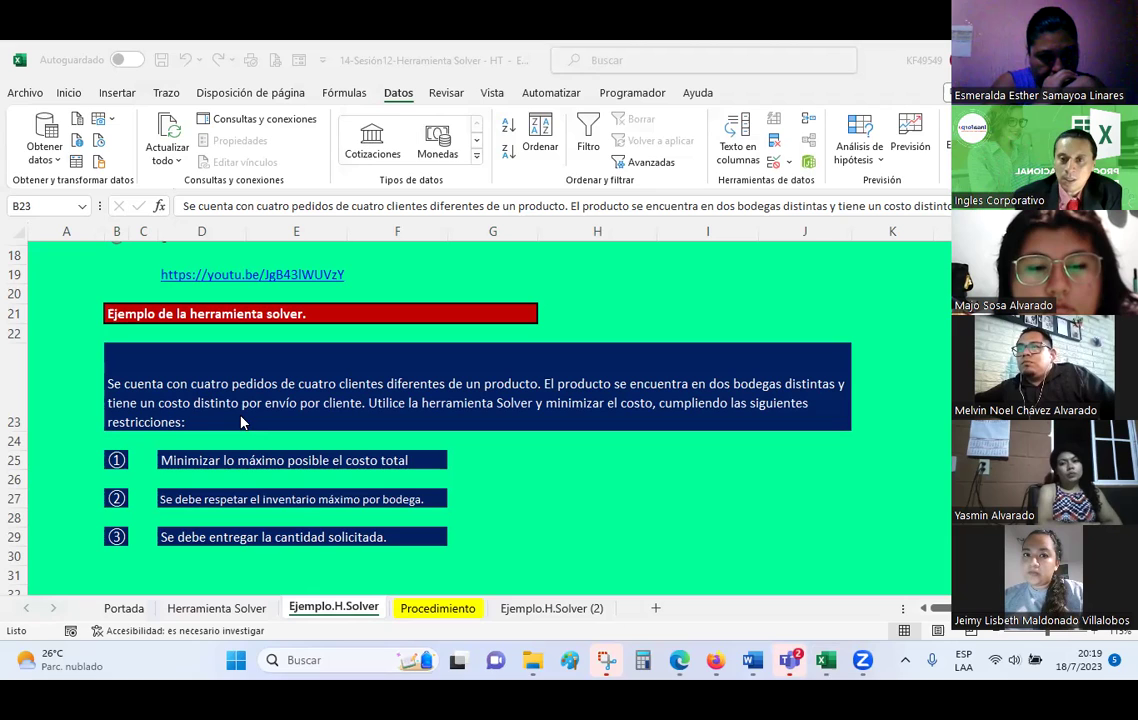
left_click(370, 460)
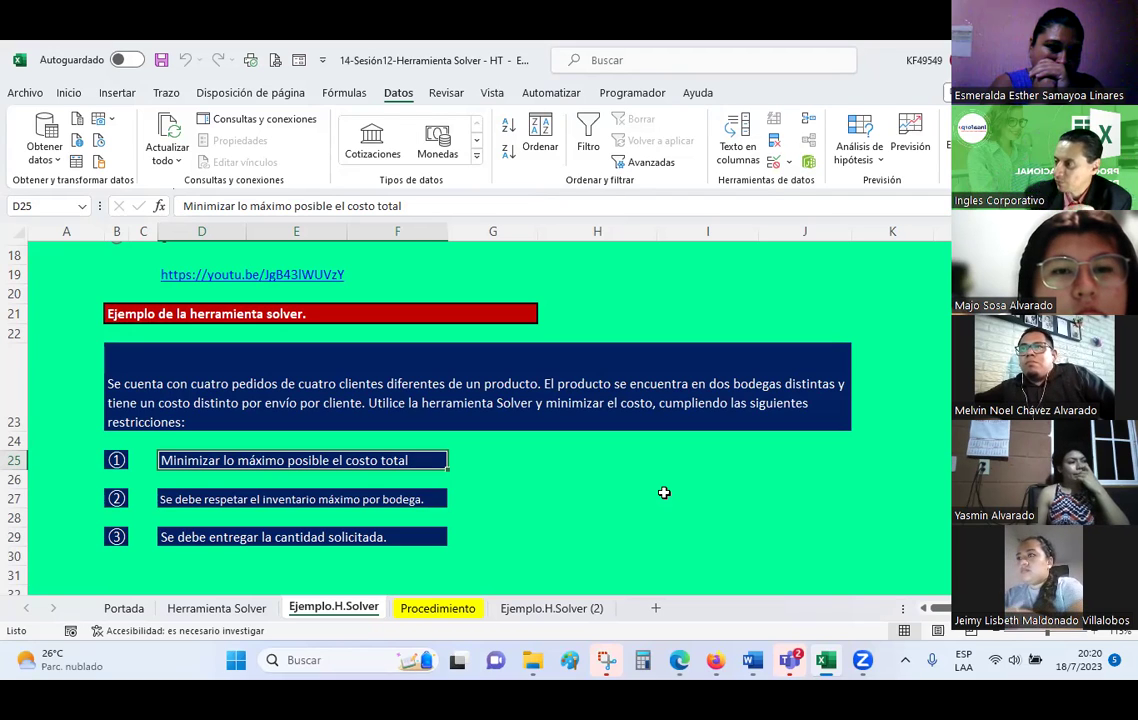
left_click(293, 498)
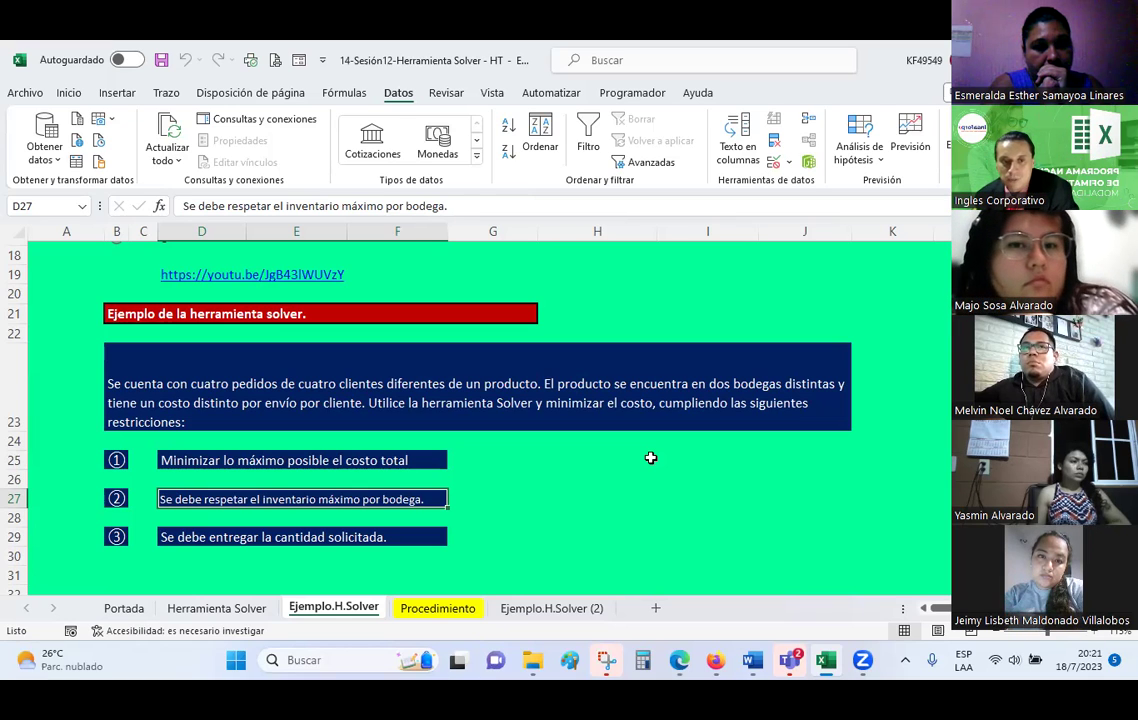
key("Down")
key("Down")
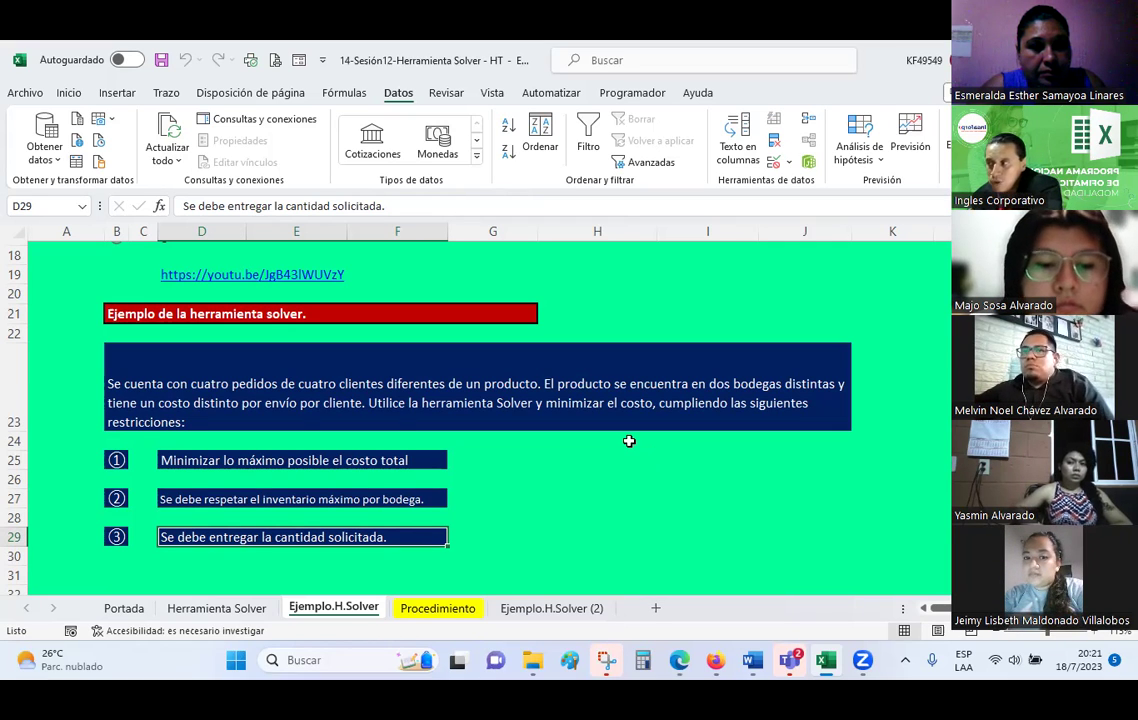
scroll(629, 441, "down", 2)
scroll(629, 441, "down", 1)
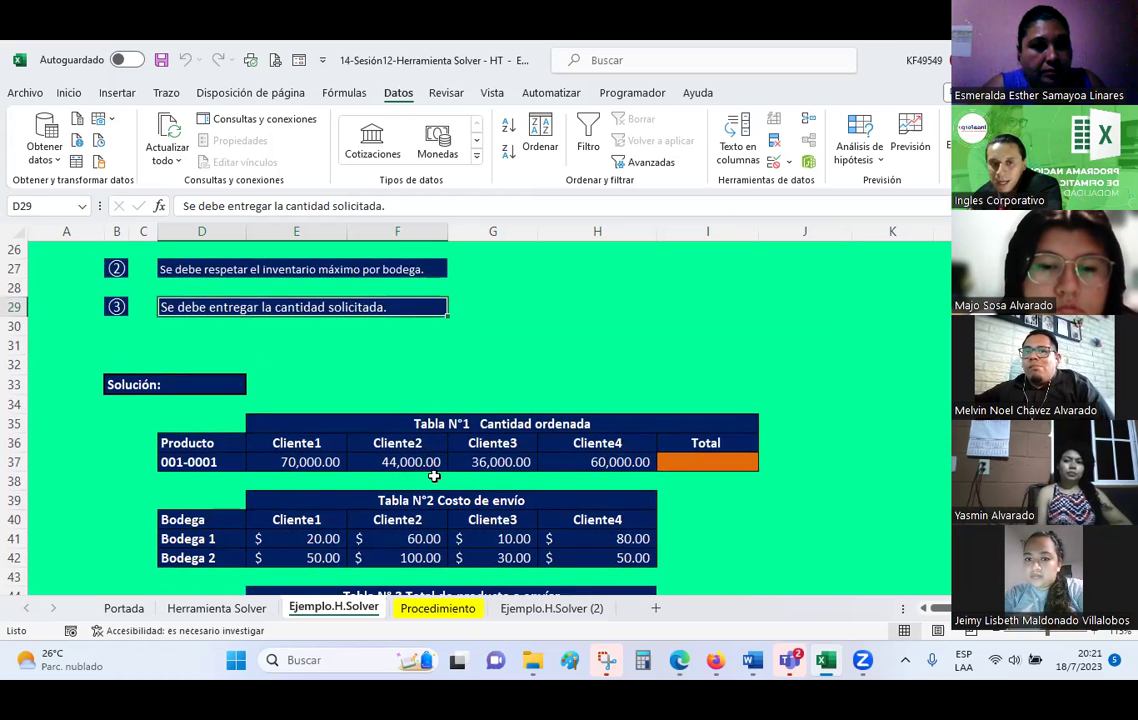
left_click(320, 437)
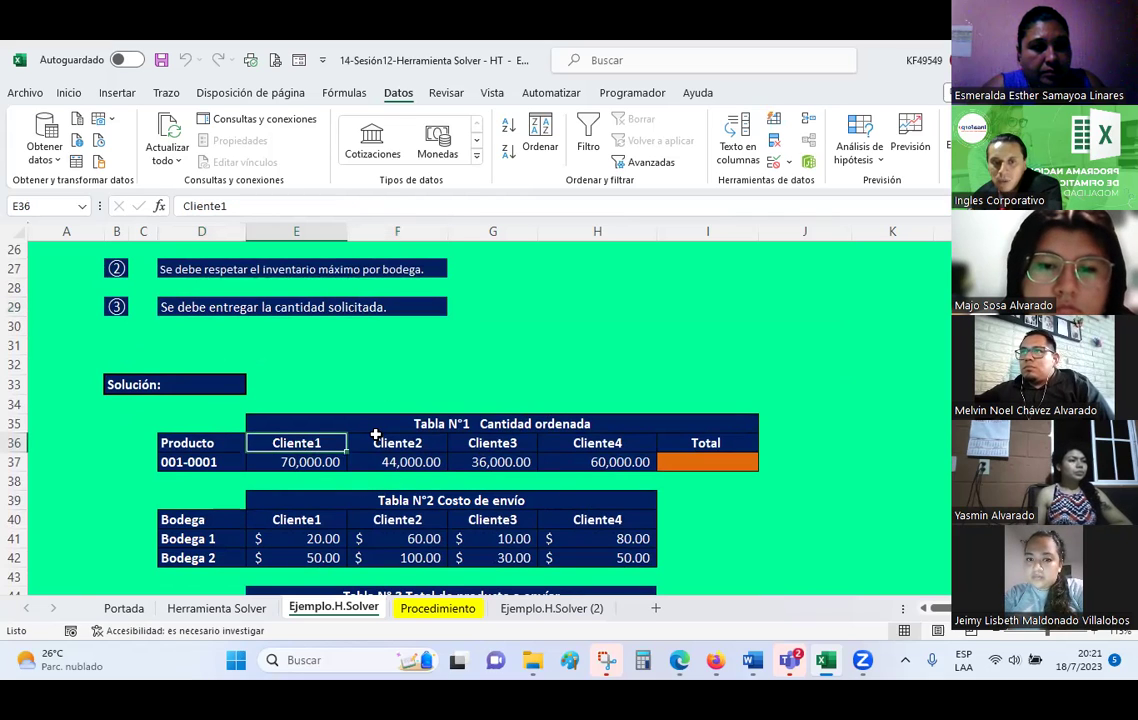
left_click(434, 440)
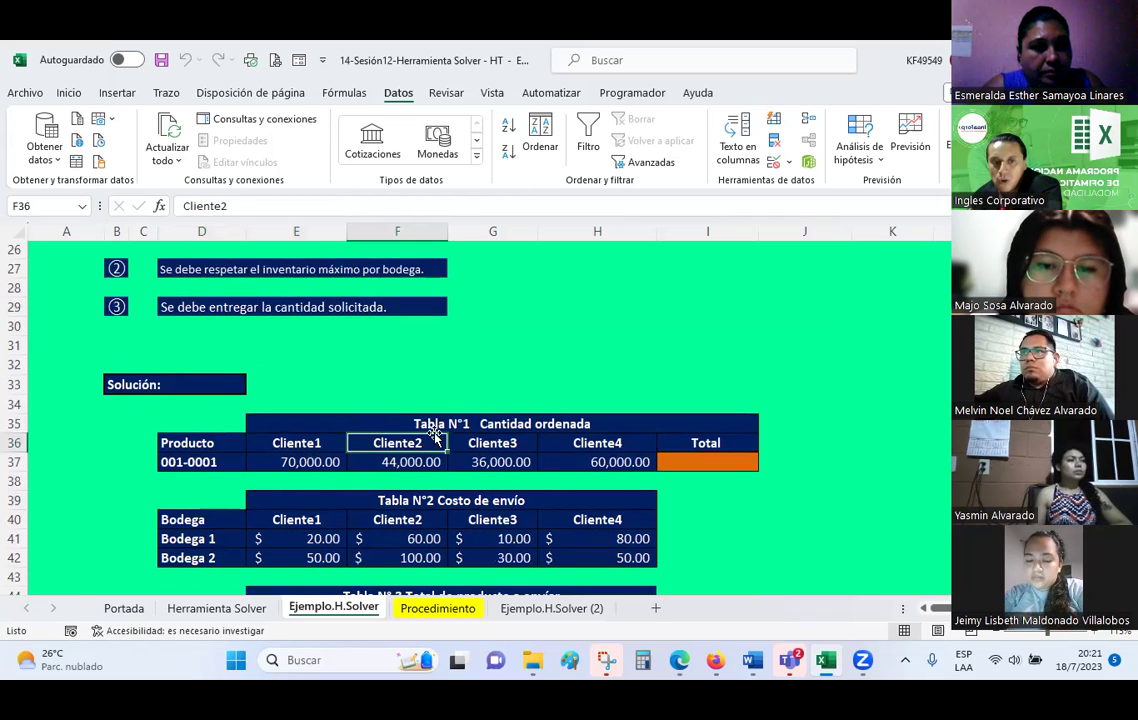
left_click(505, 440)
left_click(580, 440)
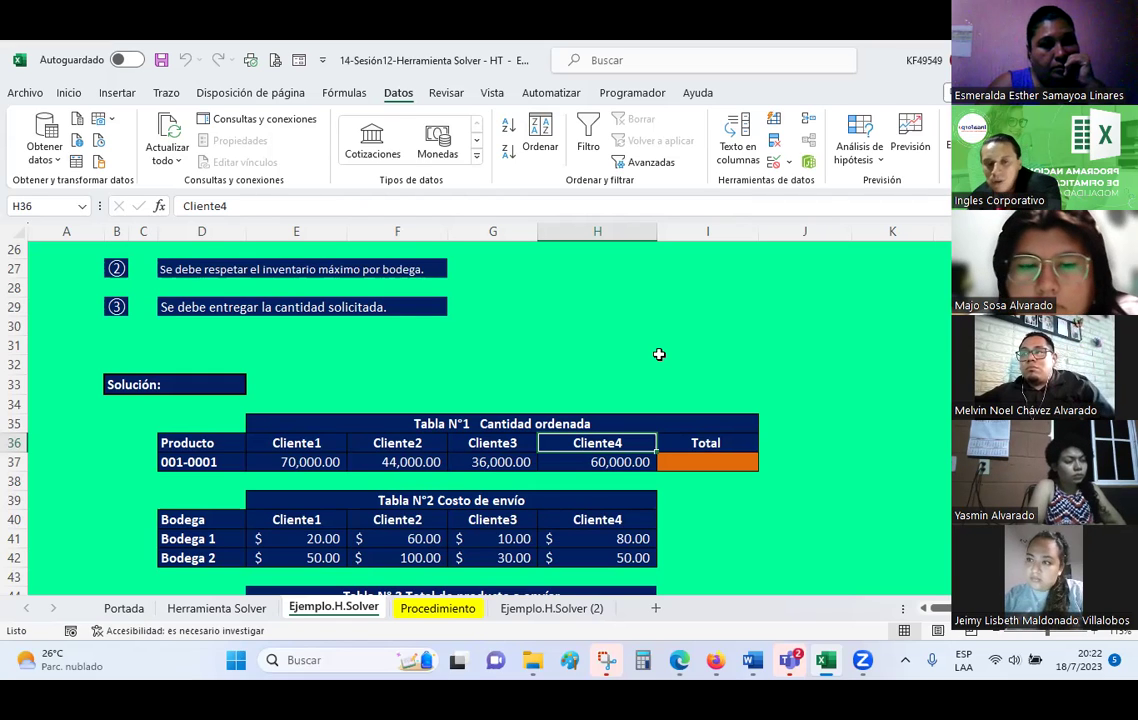
left_click(302, 461)
left_click(400, 462)
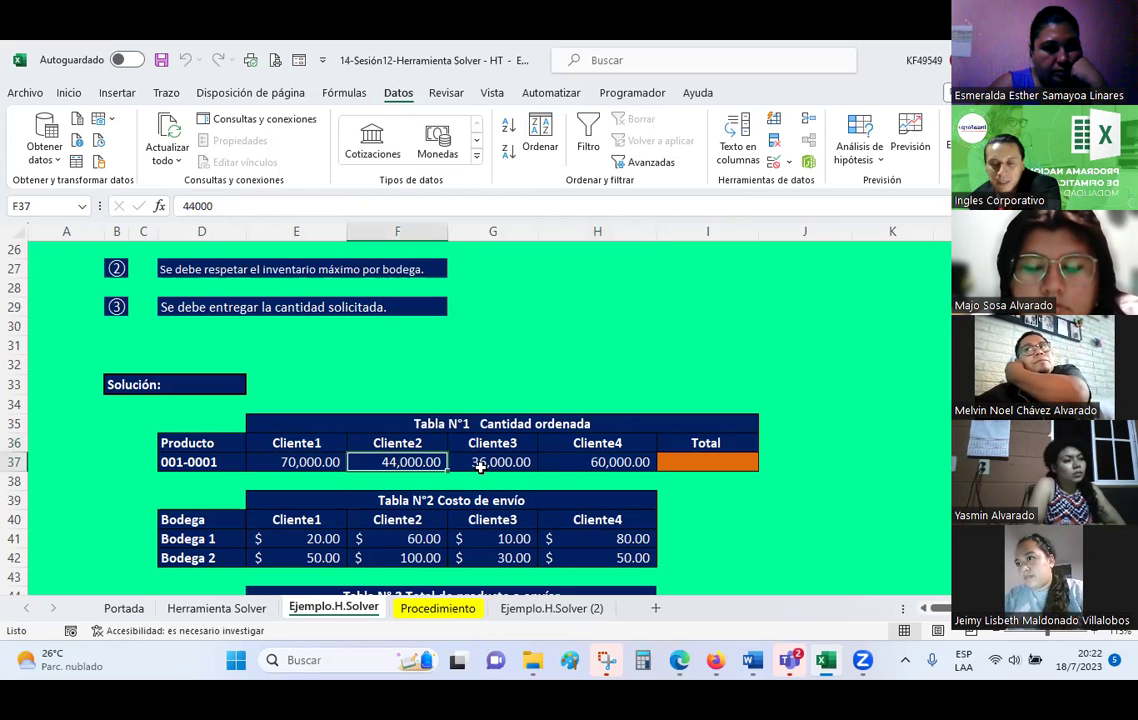
scroll(480, 466, "down", 1)
scroll(470, 430, "down", 1)
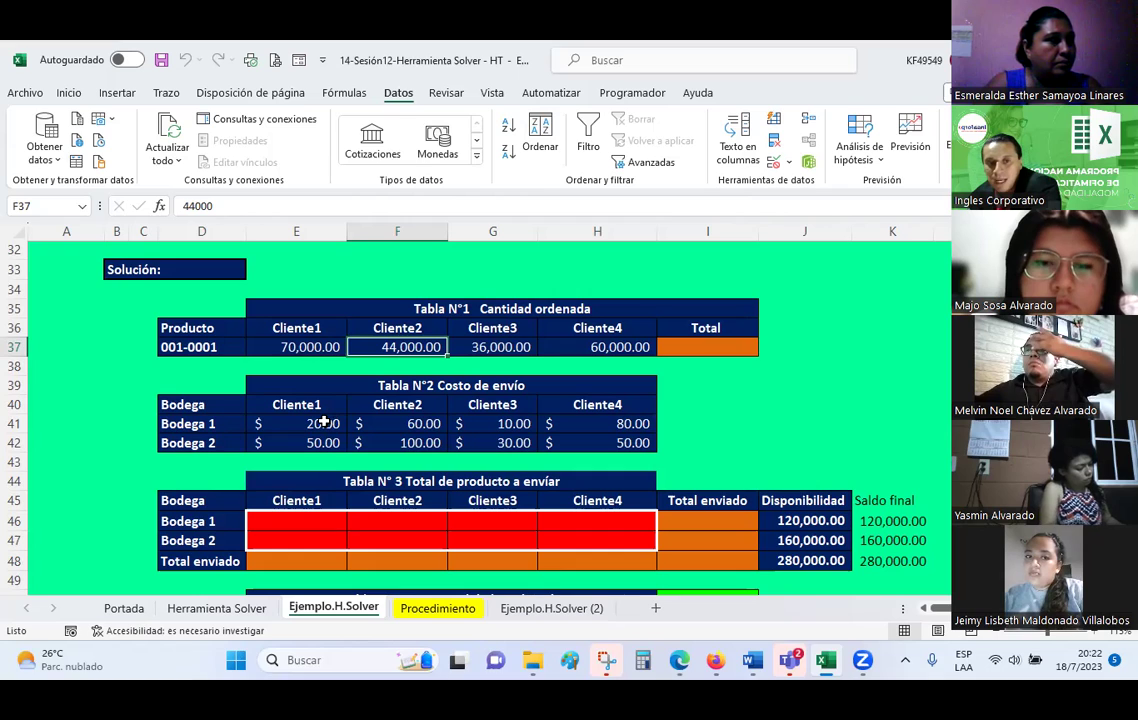
left_click(323, 423)
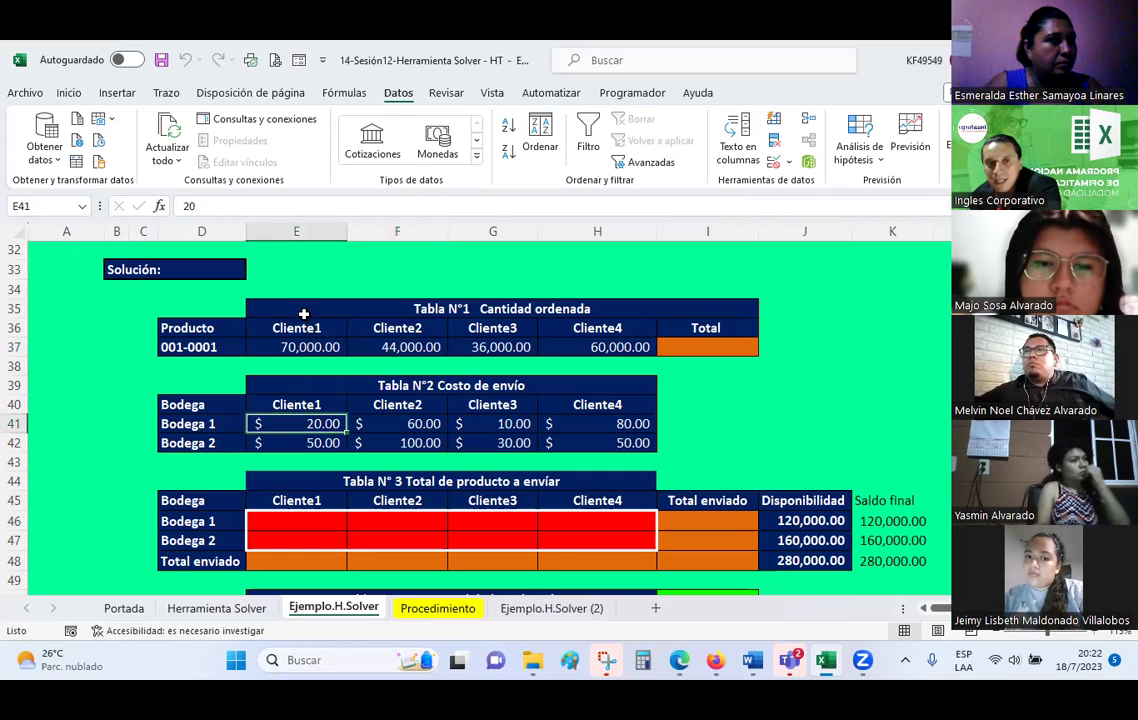
left_click(300, 346)
left_click(316, 425)
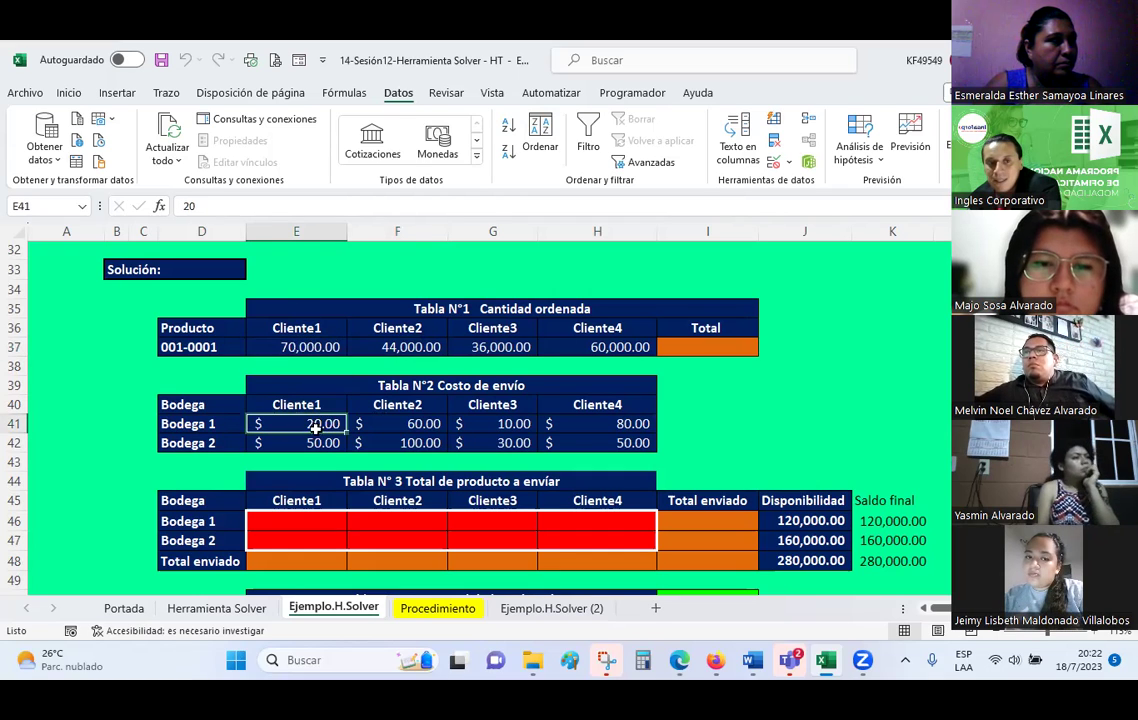
left_click(311, 441)
left_click(309, 328)
left_click(389, 425)
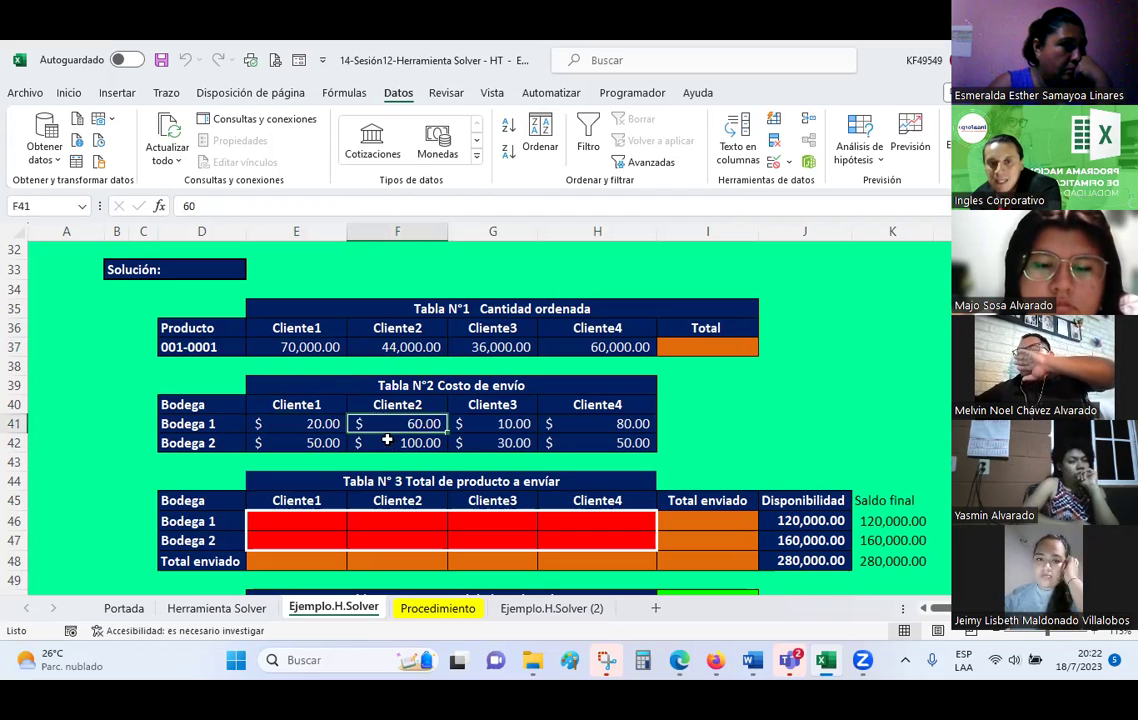
left_click(387, 440)
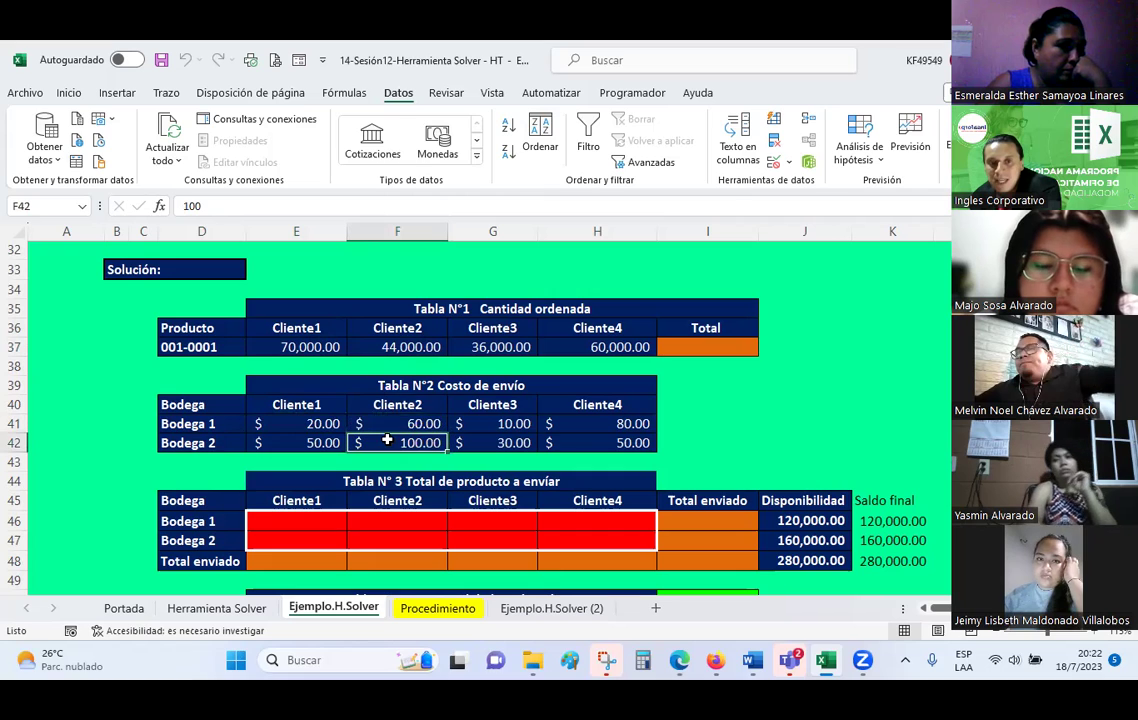
left_click(476, 408)
left_click(480, 430)
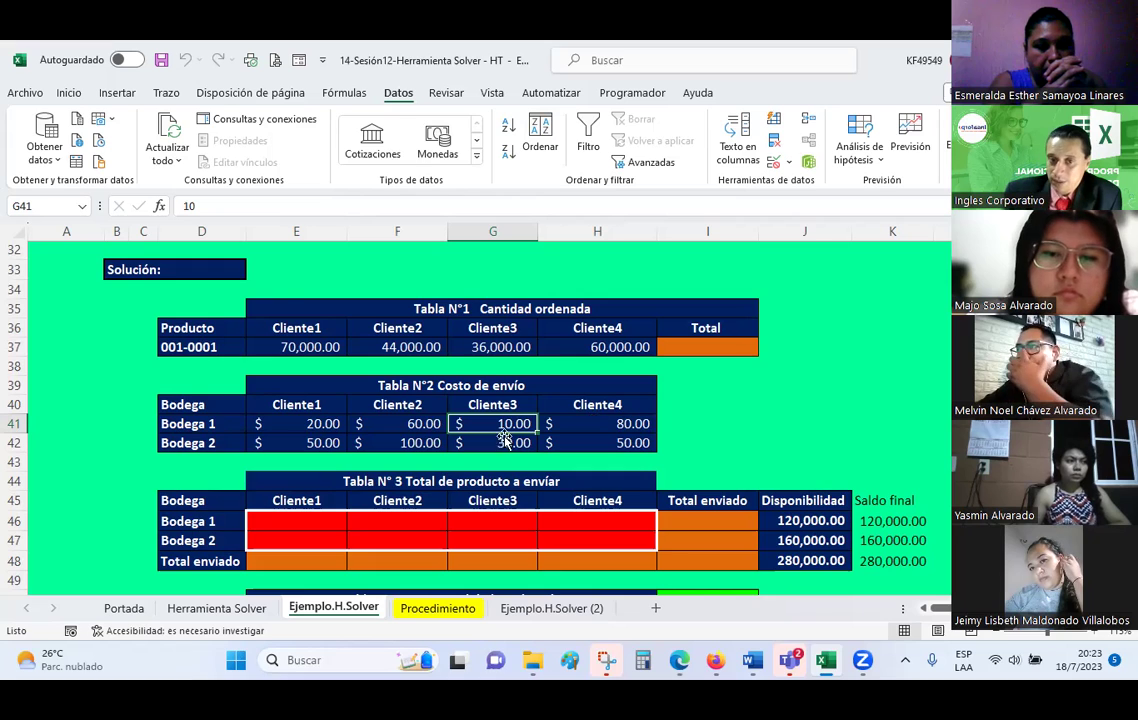
scroll(491, 347, "down", 2)
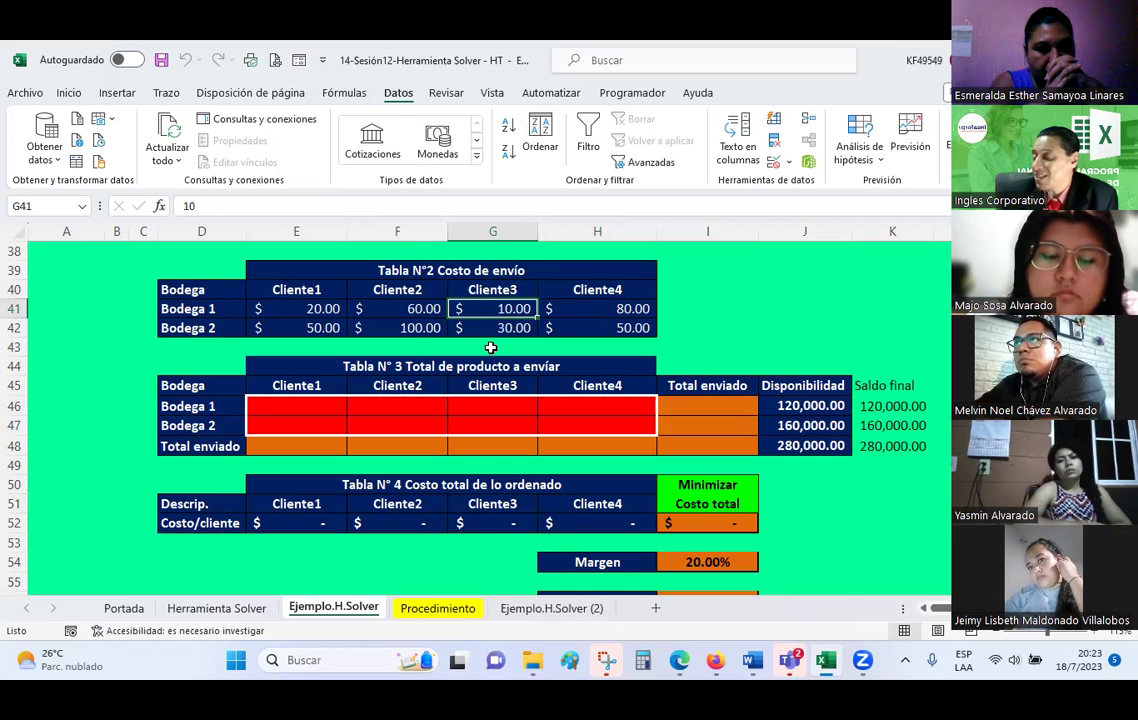
left_click(319, 523)
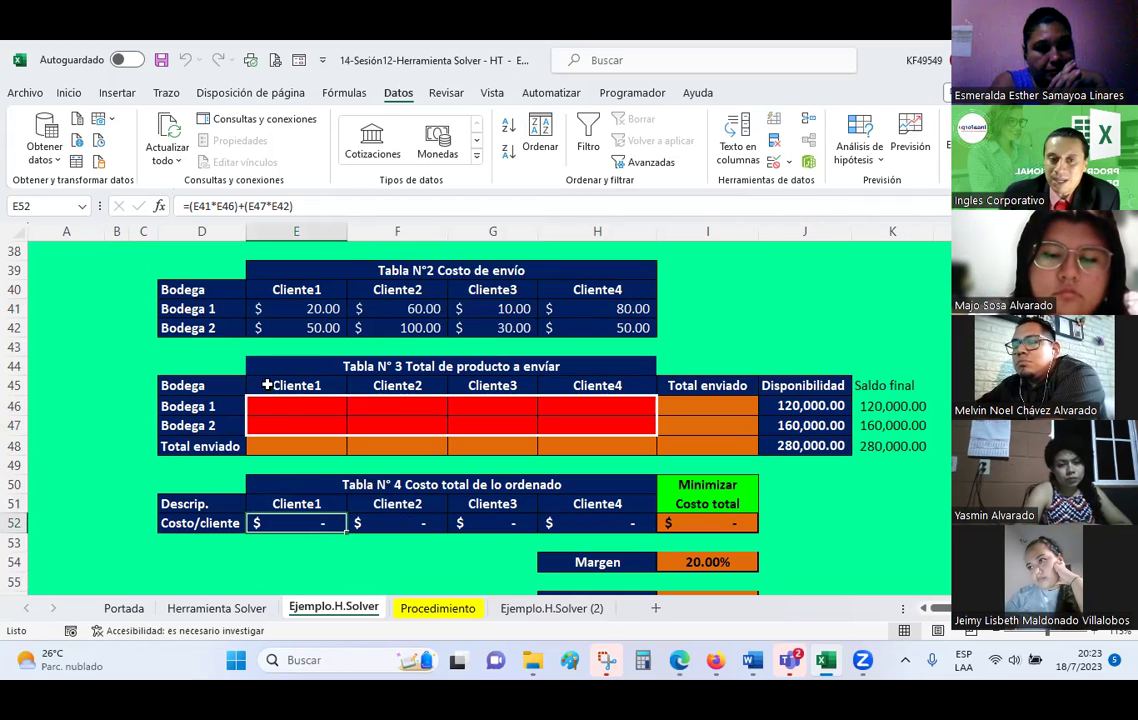
left_click_drag(282, 403, 600, 425)
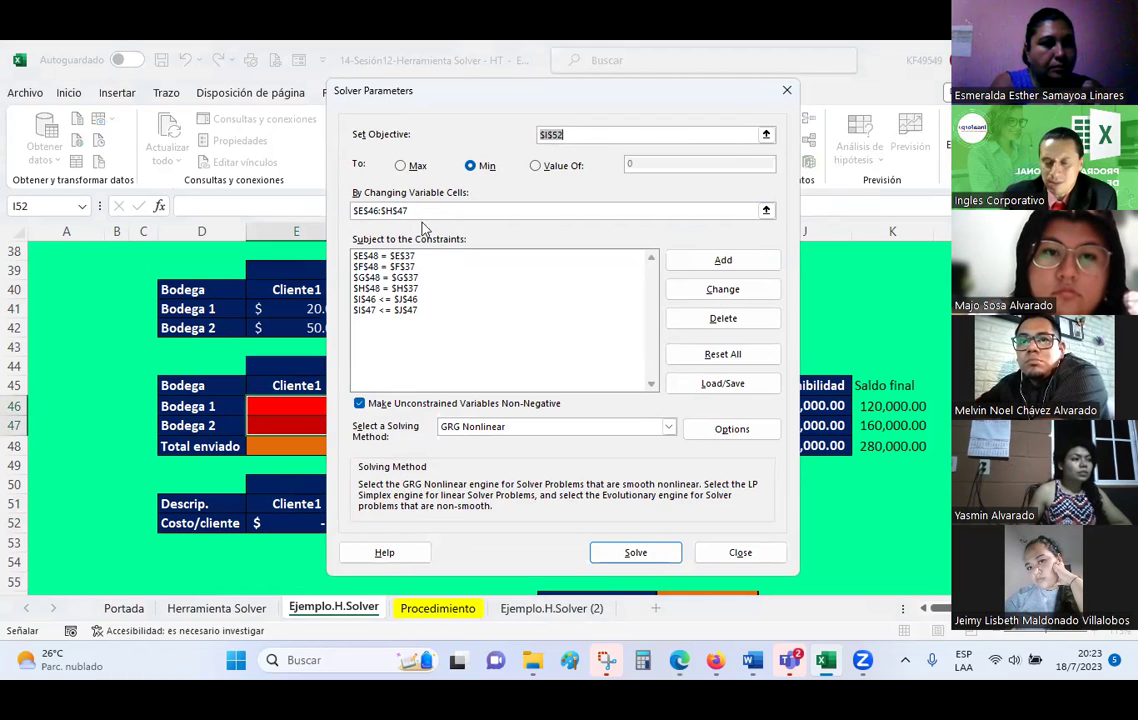
left_click(741, 558)
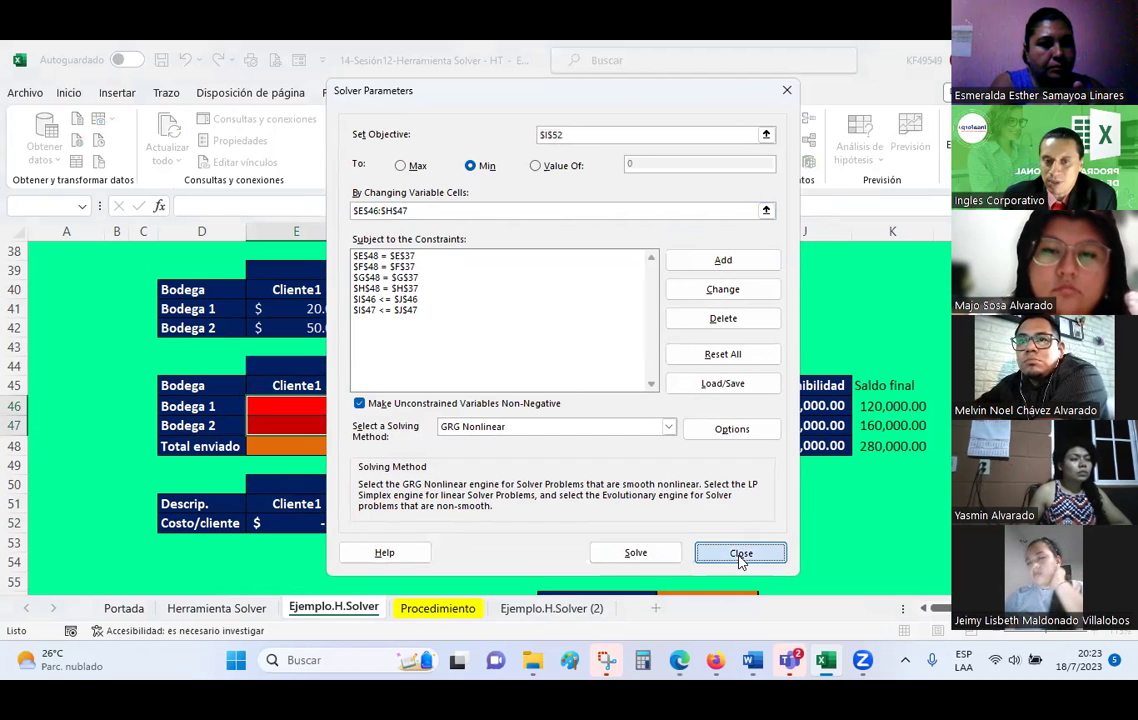
mouse_move(309, 403)
left_mouse_down()
mouse_move(590, 419)
mouse_move(379, 412)
left_mouse_up()
left_click_drag(294, 409, 554, 419)
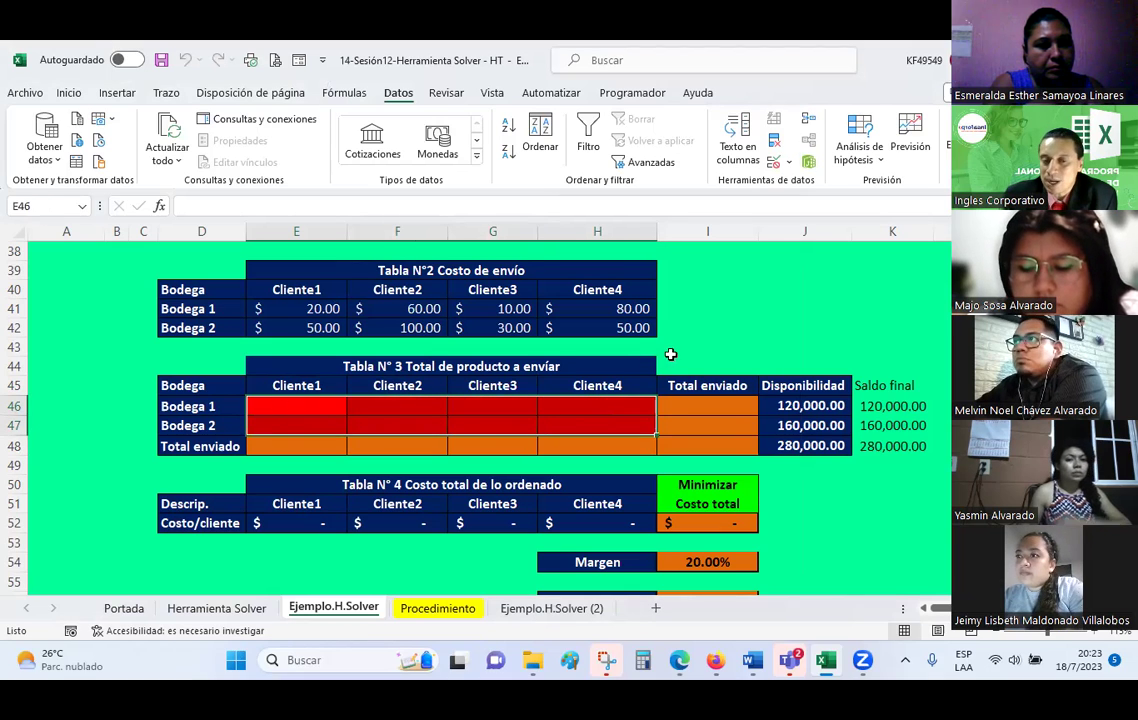
left_click_drag(554, 419, 330, 402)
left_click(373, 404)
left_click(376, 424)
left_click(480, 403)
left_click_drag(480, 403, 462, 410)
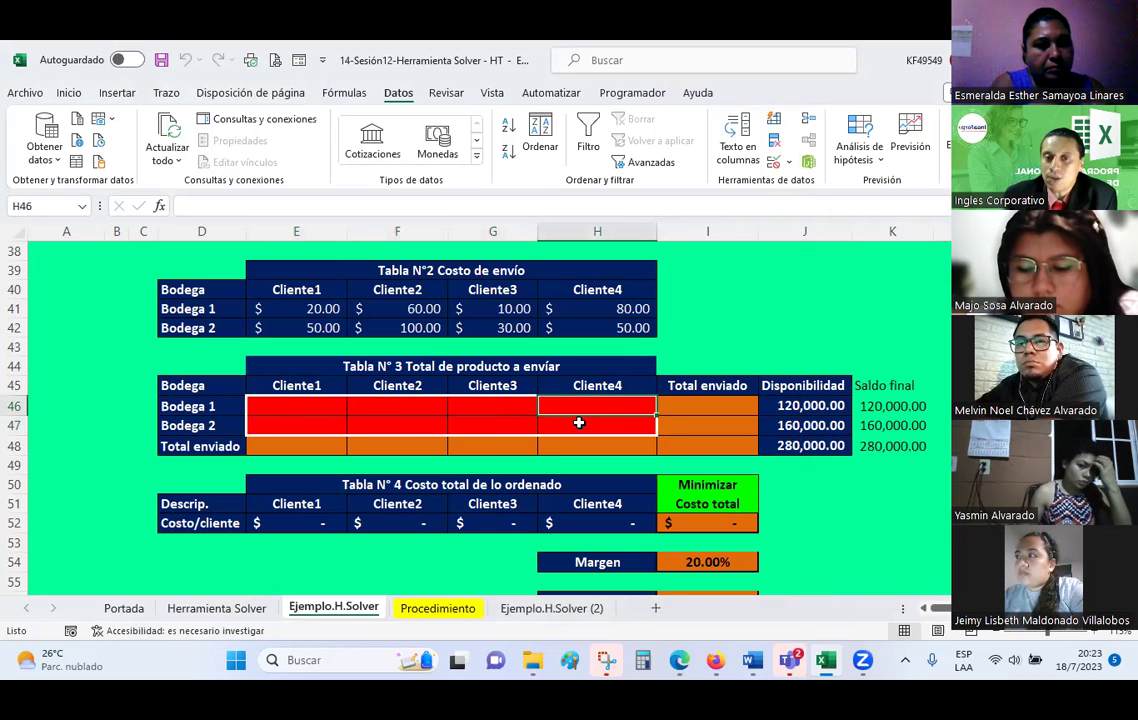
left_click(392, 424)
left_click(318, 406)
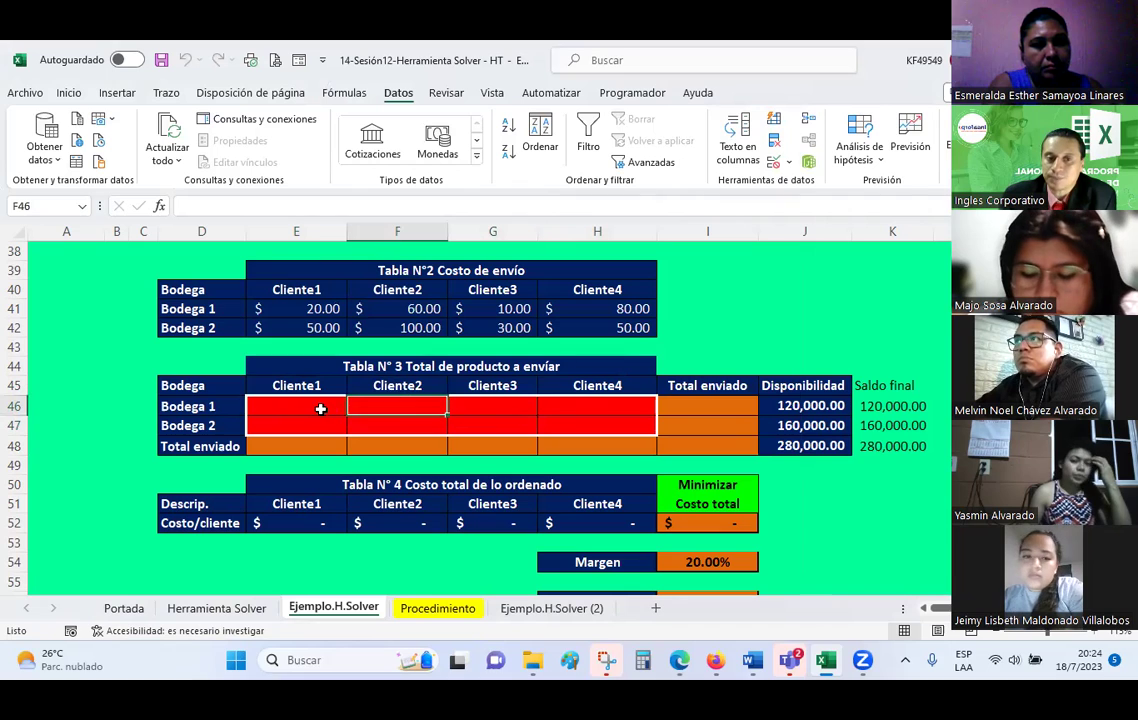
left_click(309, 427)
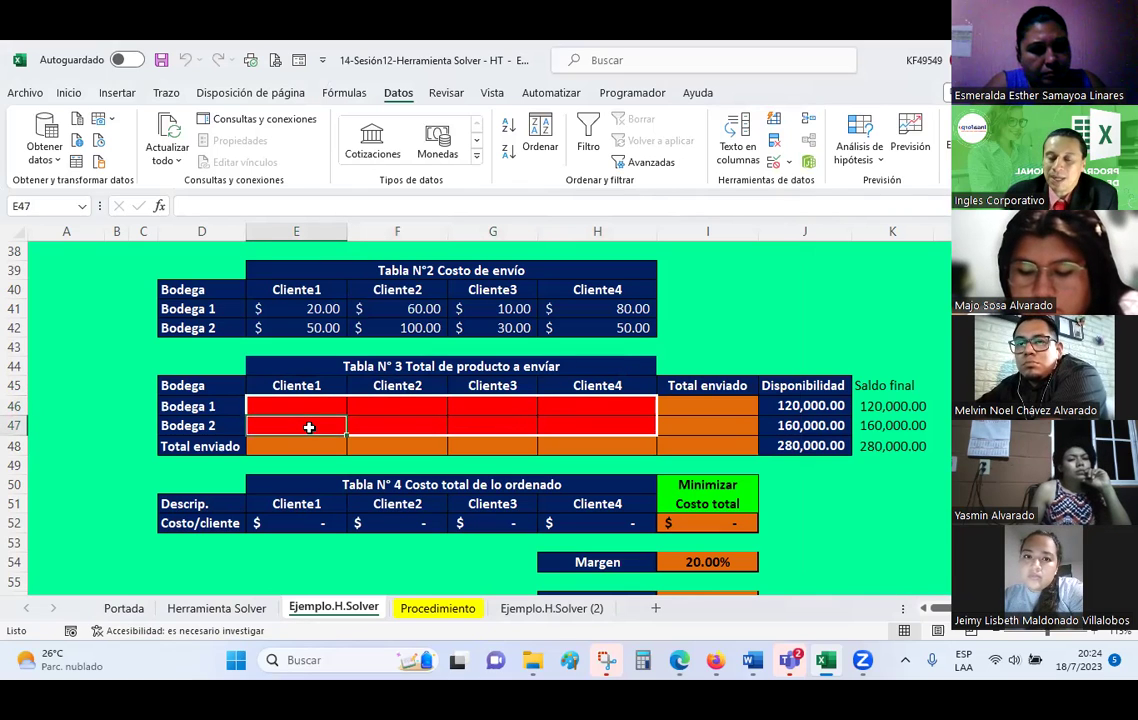
left_click(296, 407)
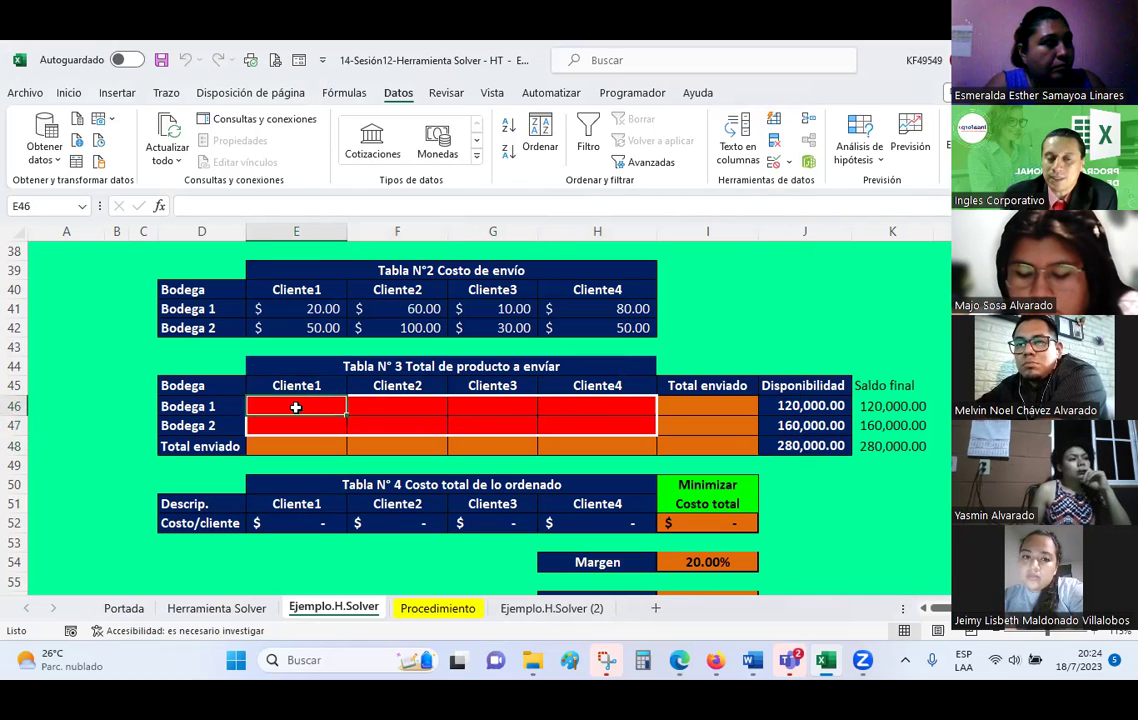
left_click(287, 448)
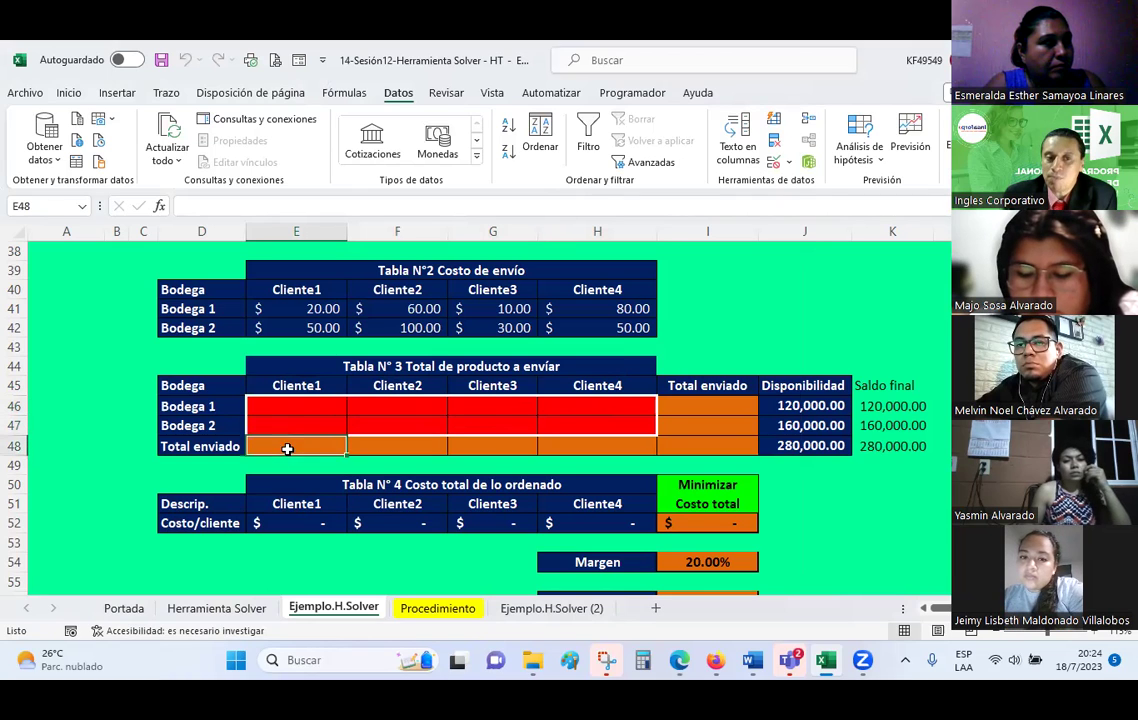
scroll(322, 427, "up", 3)
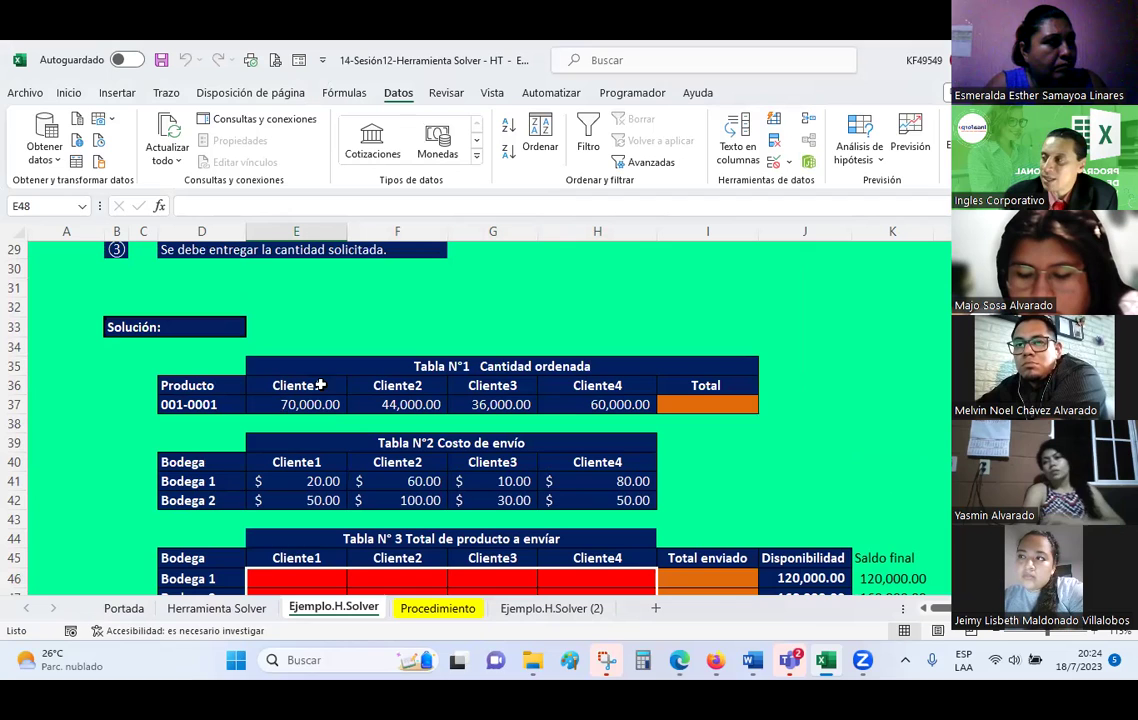
scroll(340, 385, "down", 3)
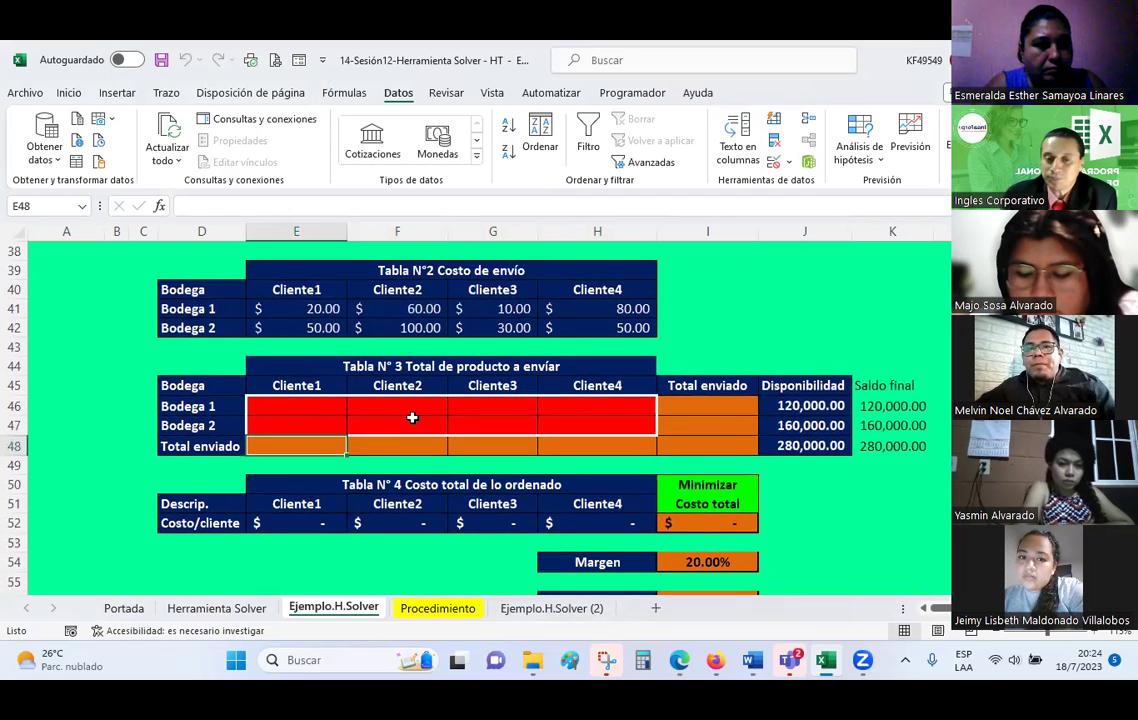
left_click(394, 444)
left_click(492, 442)
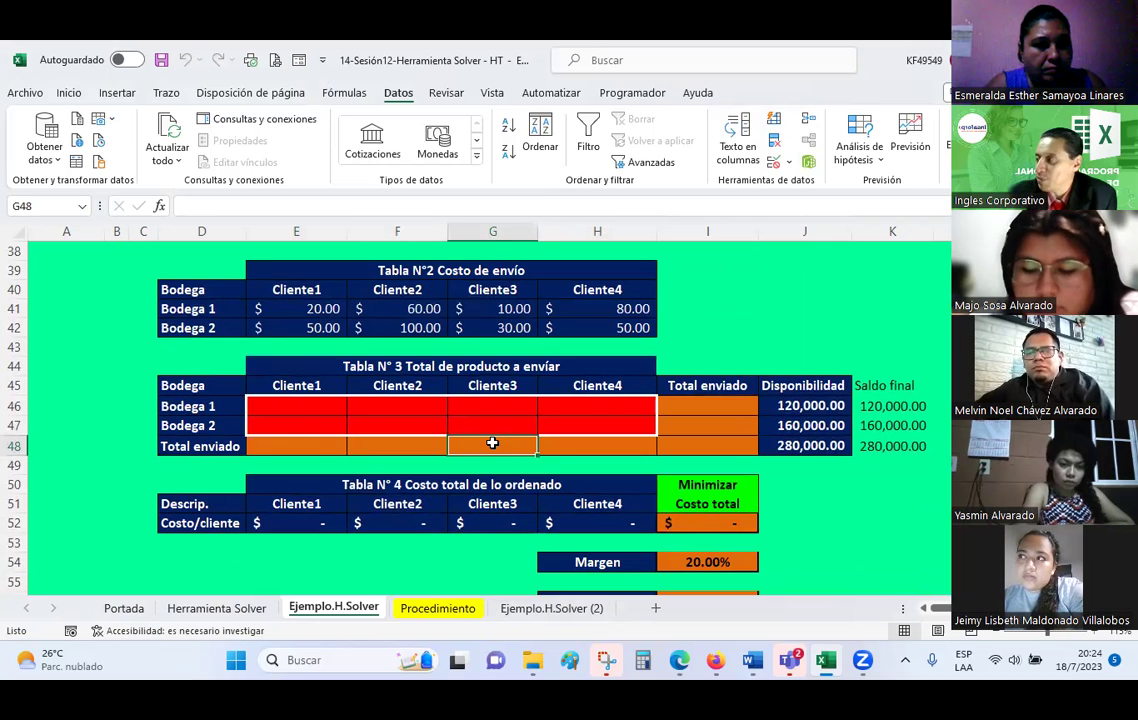
left_click(574, 442)
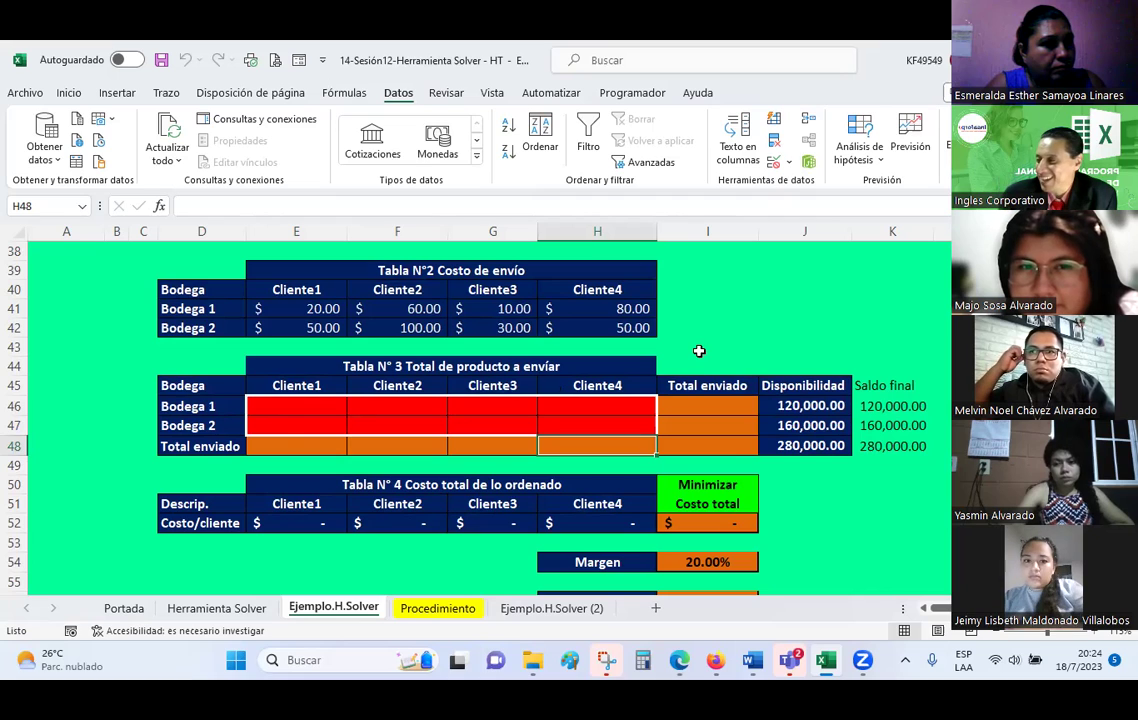
left_click(691, 408)
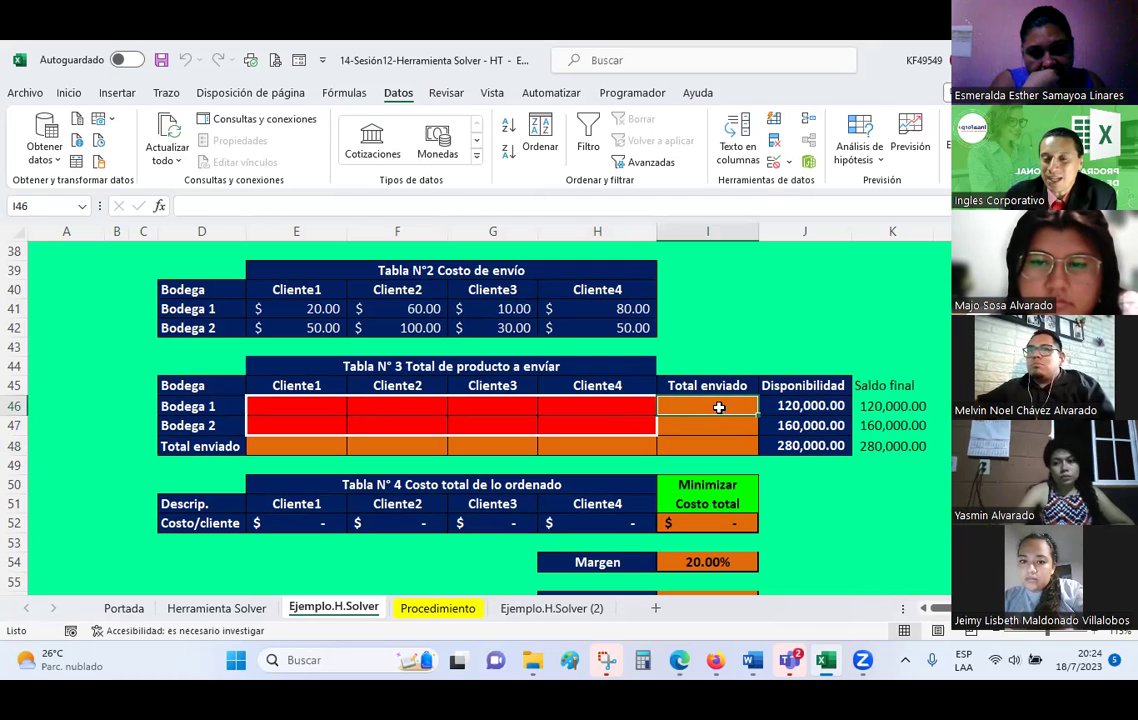
left_click(210, 407)
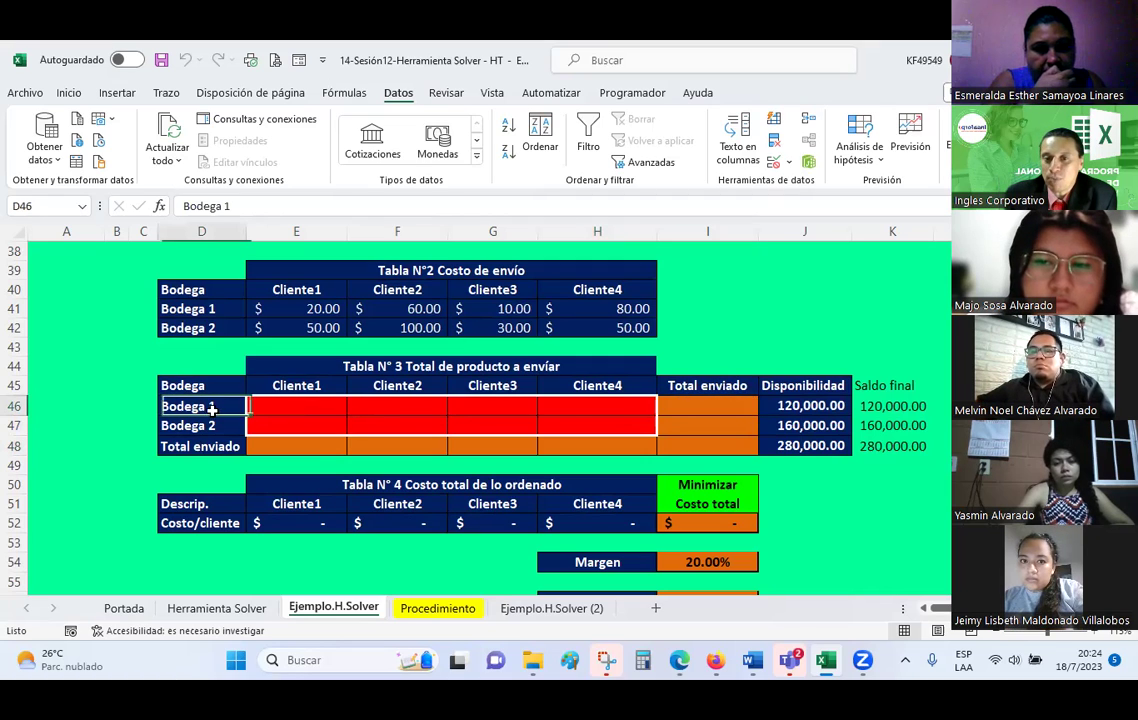
left_click(803, 405)
left_click(798, 425)
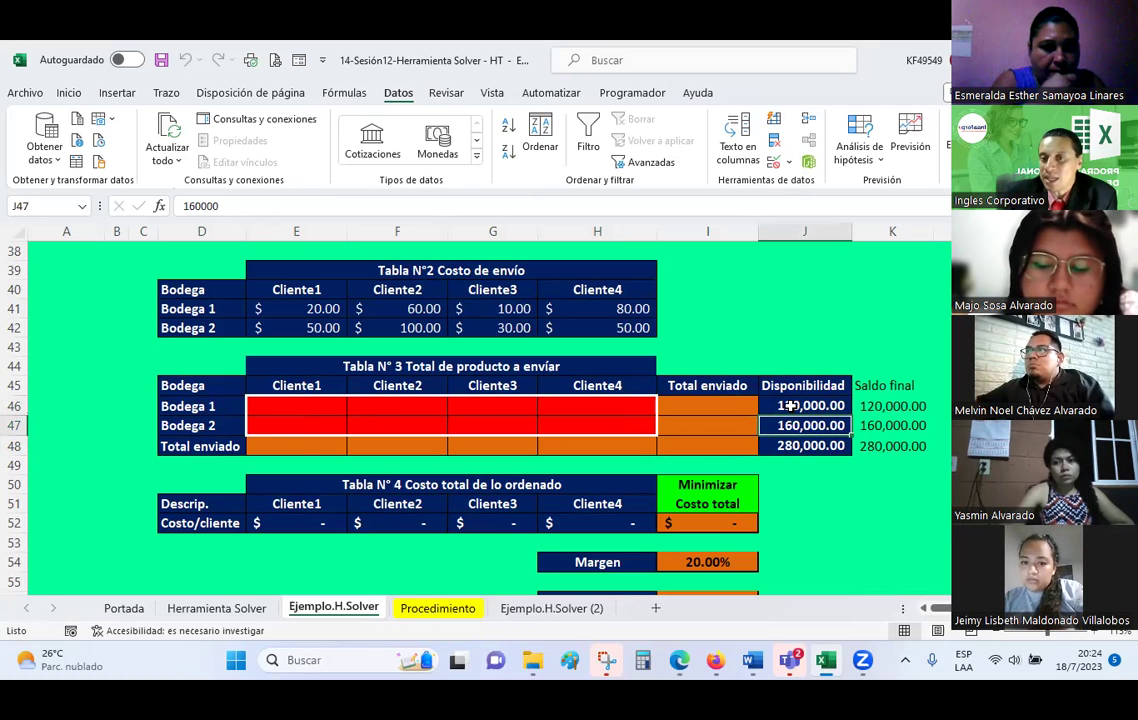
left_click(790, 406)
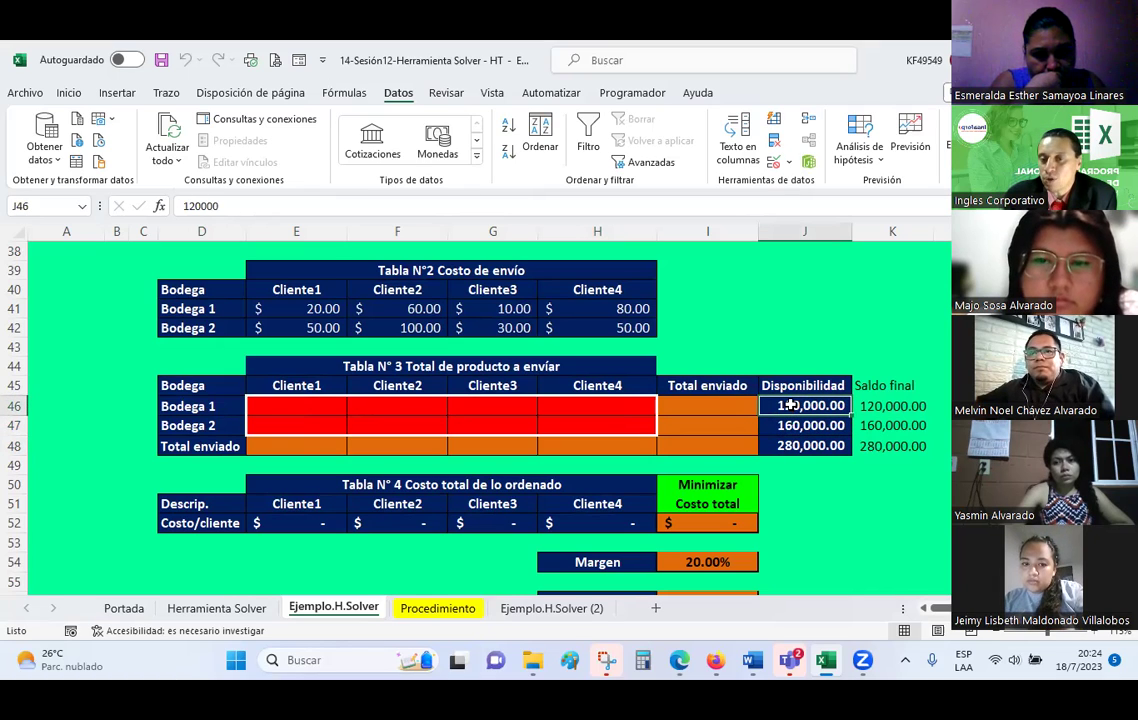
left_click(178, 407)
left_click(797, 430)
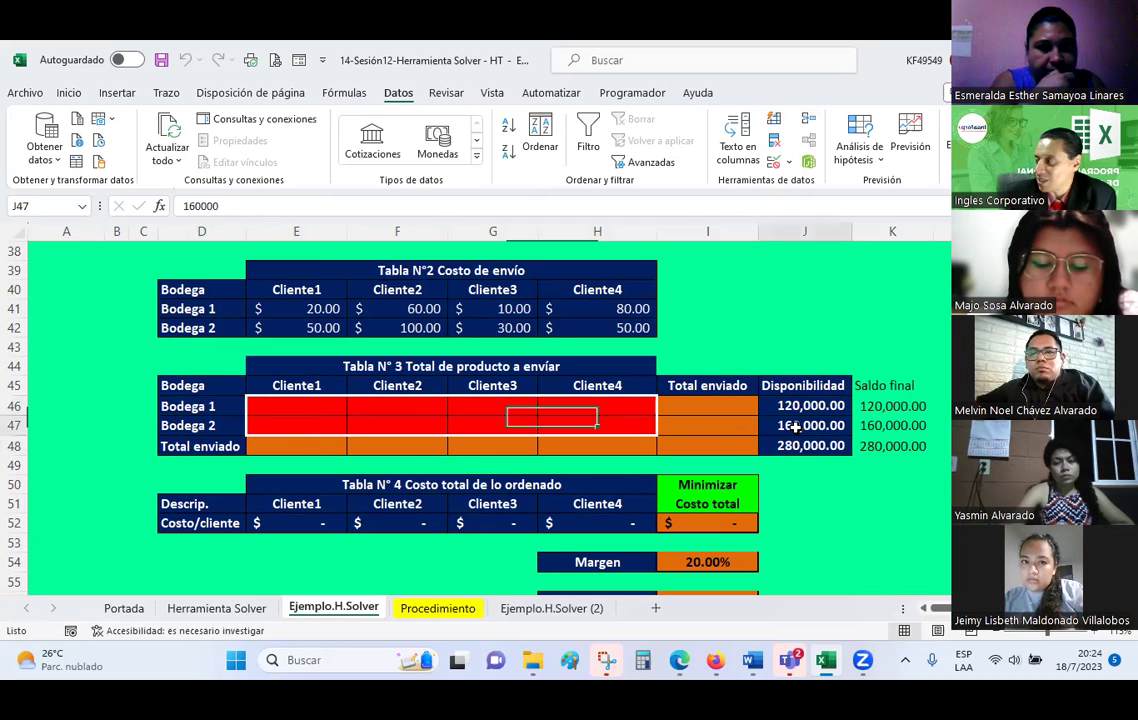
left_click(208, 439)
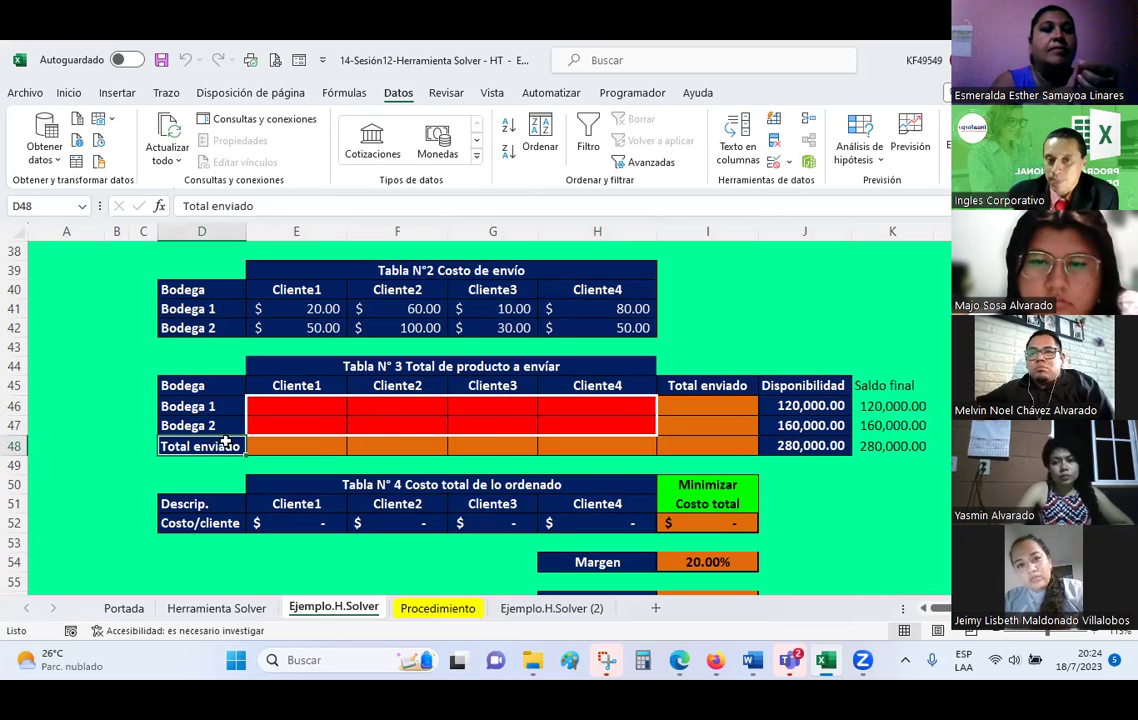
scroll(198, 478, "up", 2)
scroll(300, 426, "down", 1)
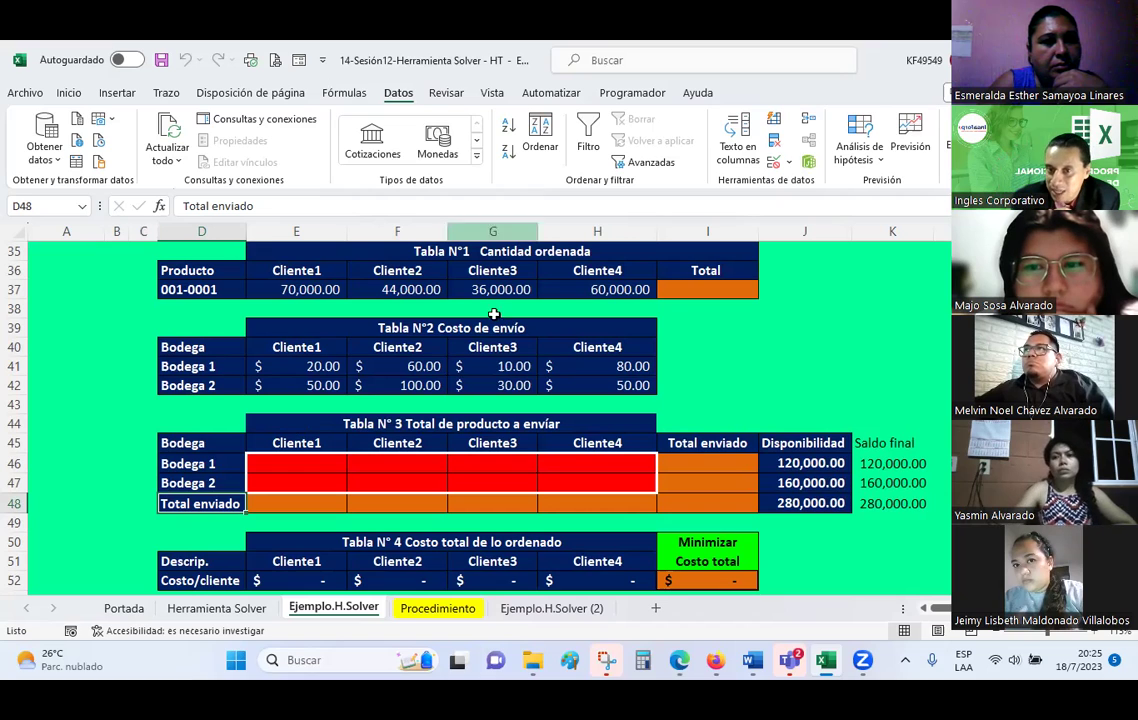
left_click_drag(805, 404, 815, 535)
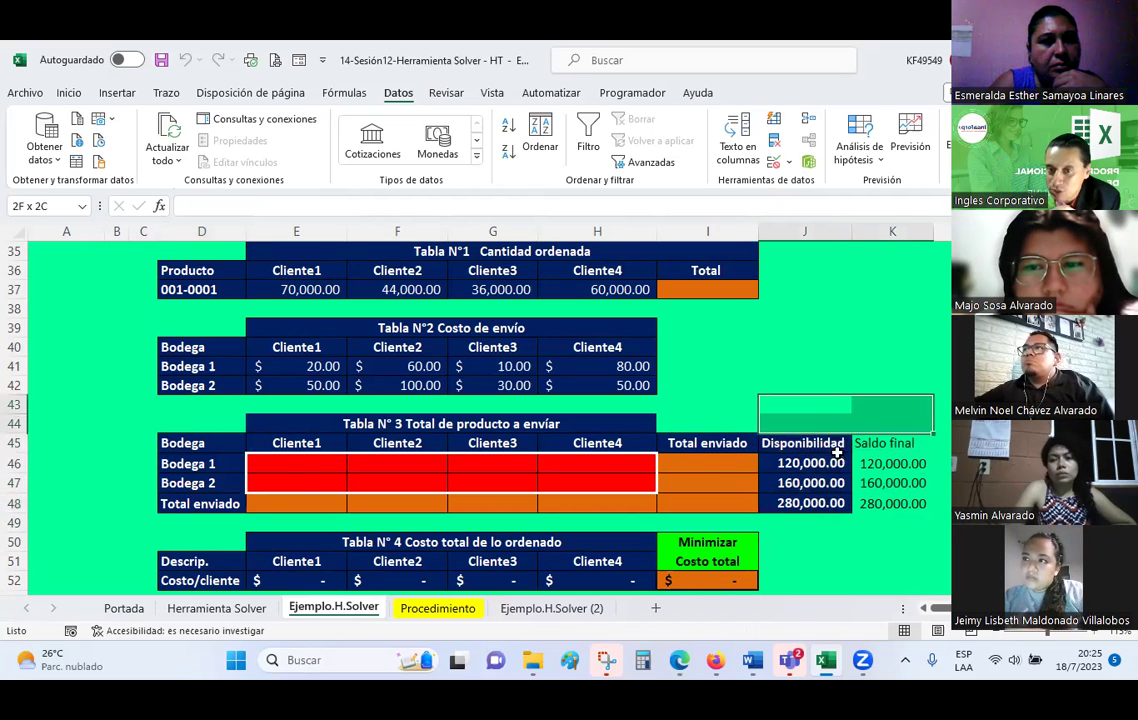
left_click(800, 506)
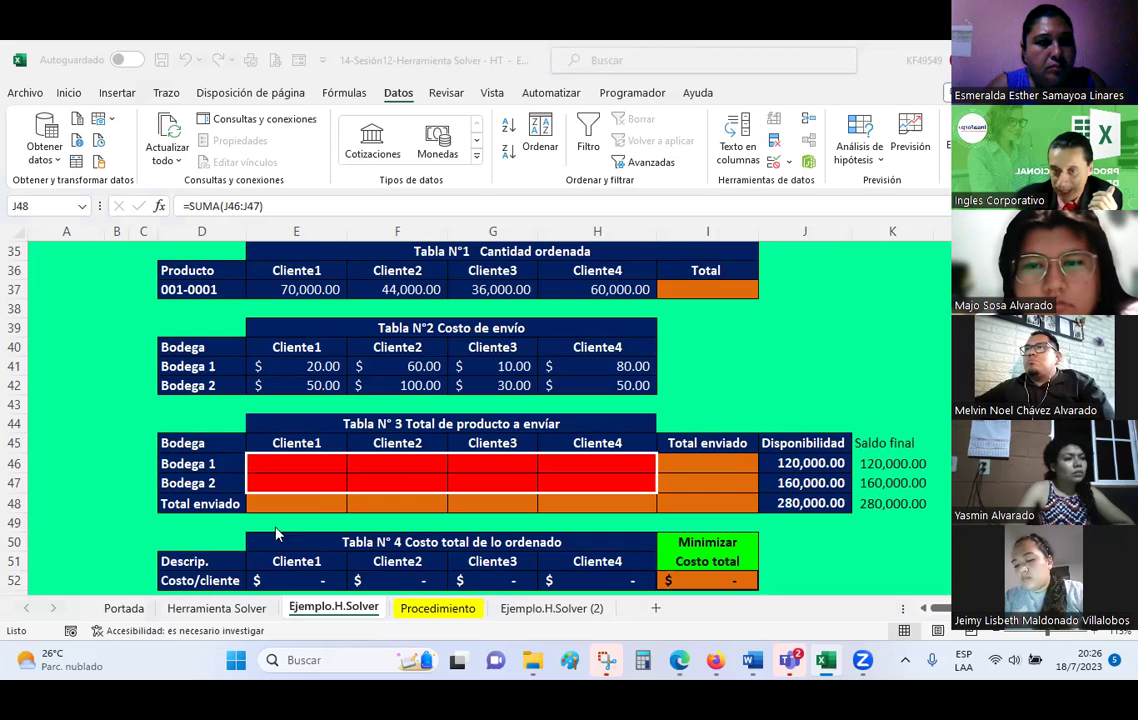
scroll(316, 498, "down", 2)
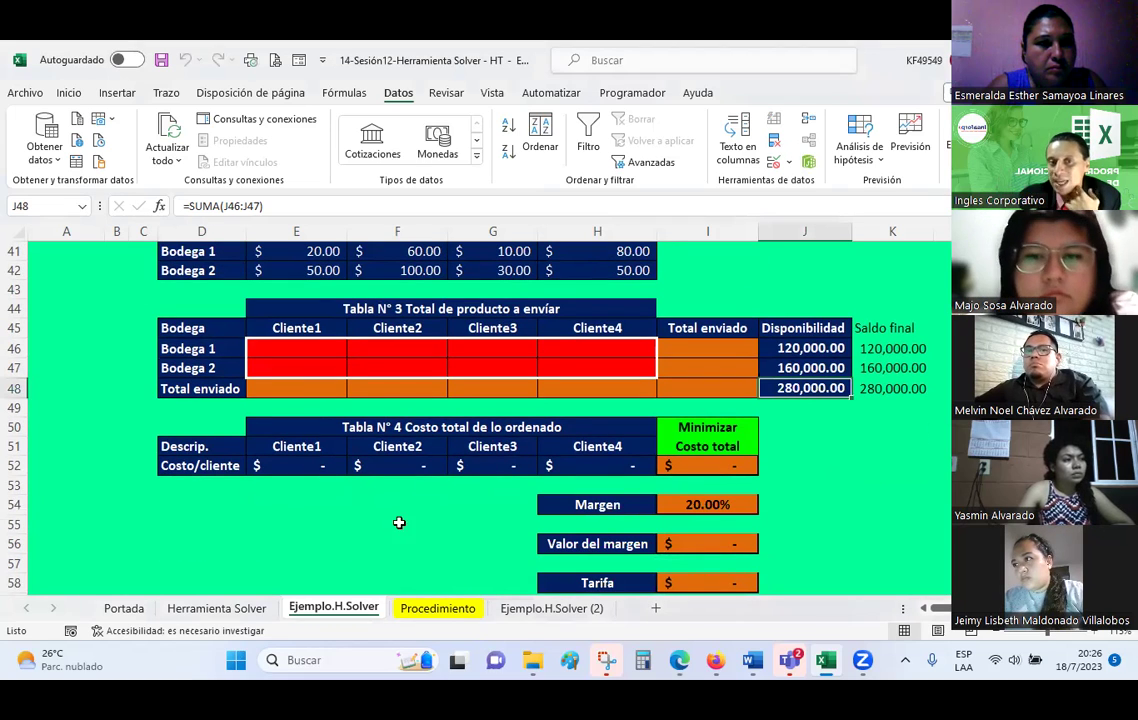
left_click(327, 468)
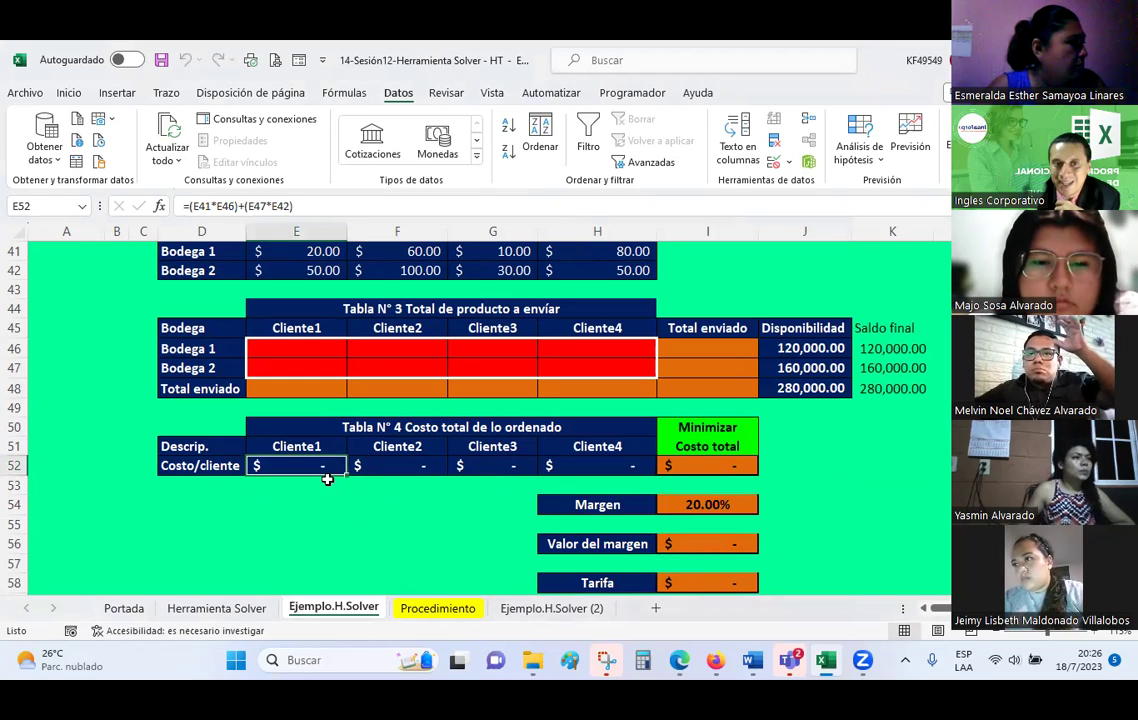
scroll(332, 466, "up", 1)
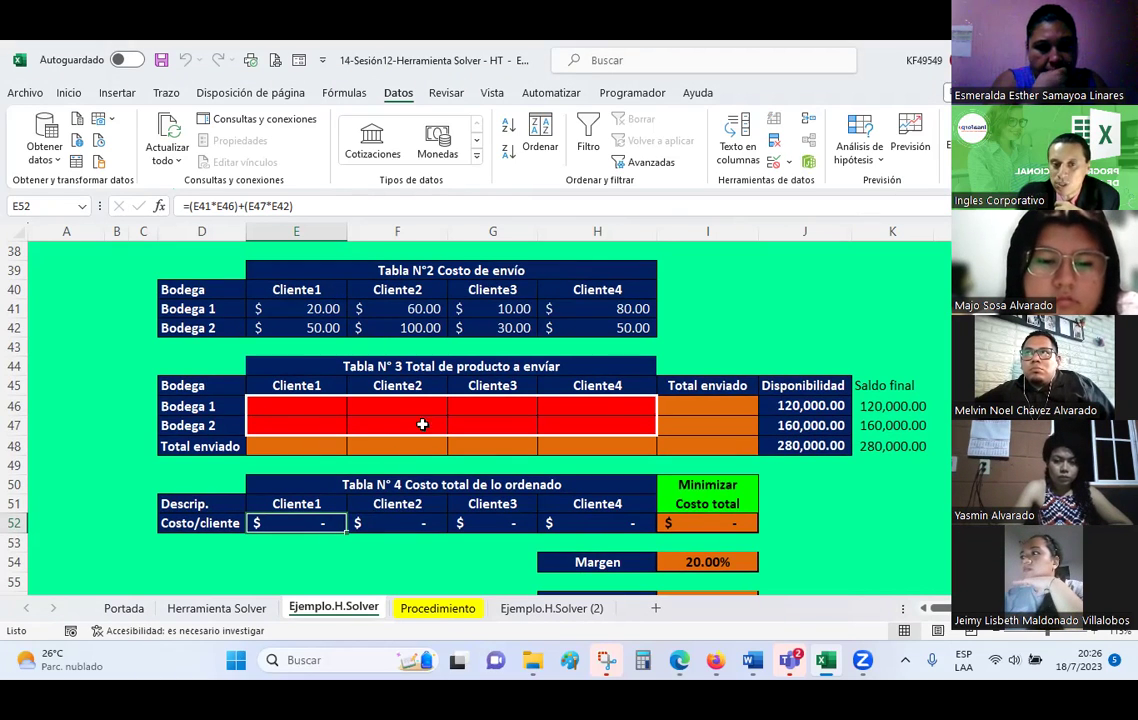
left_click(720, 522)
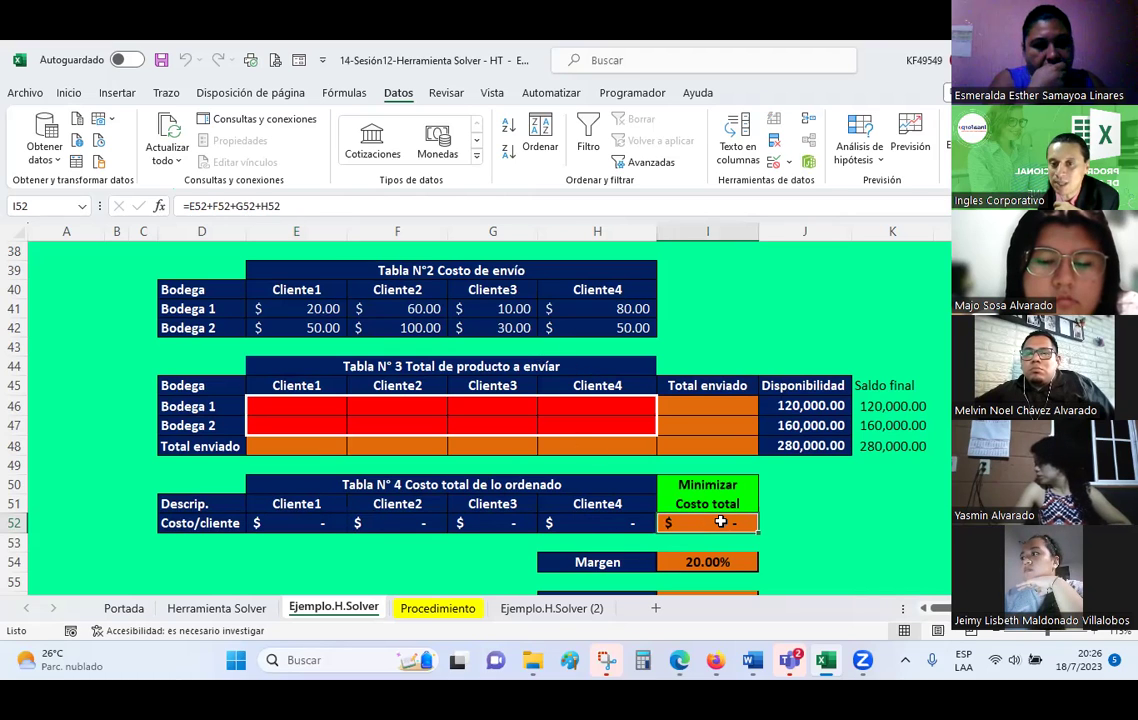
left_click(292, 525)
left_click(714, 520)
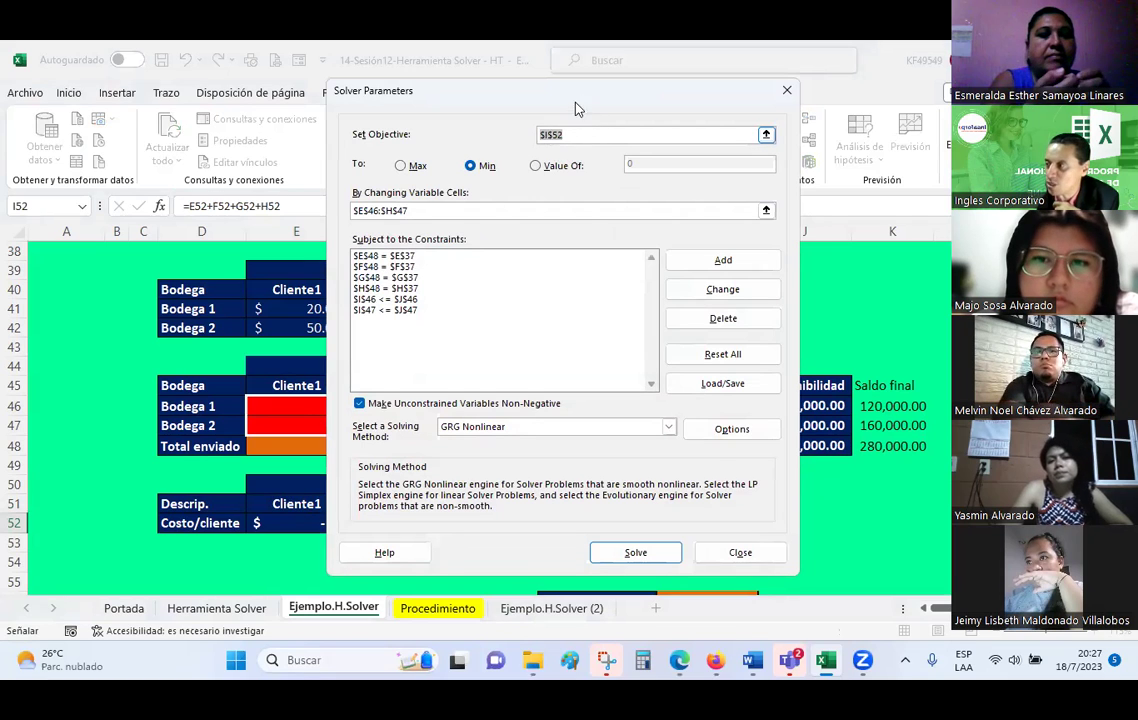
left_click(742, 548)
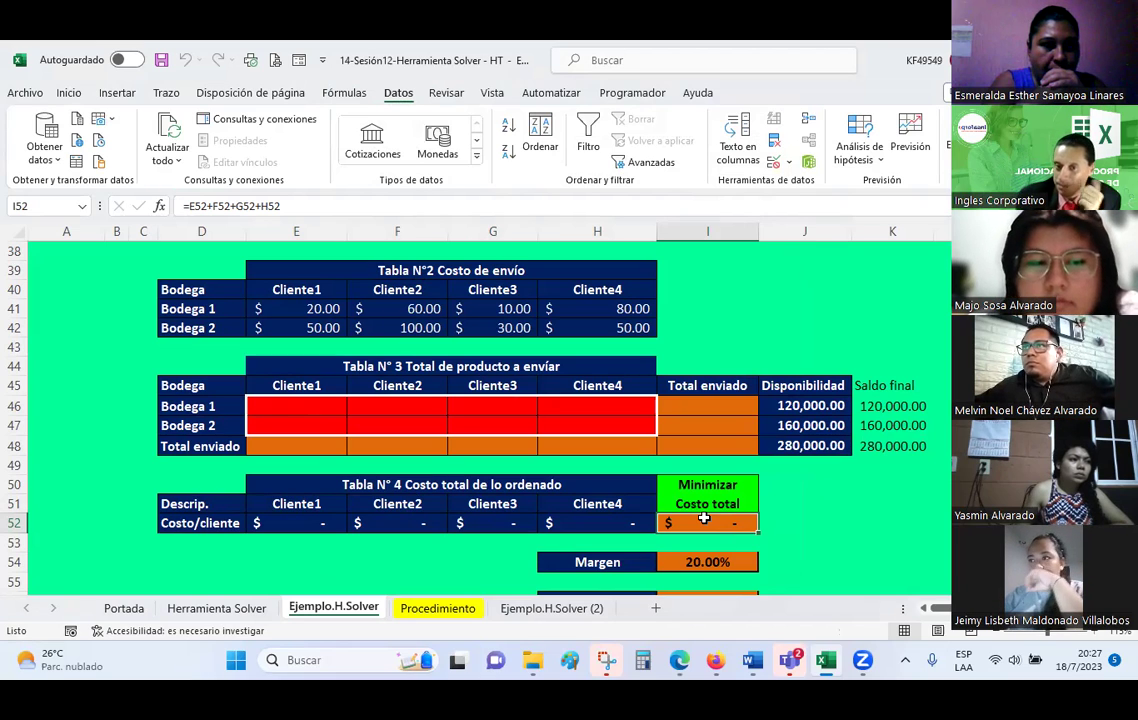
Review the 20.00% margin, total cost, Valor del margen and Tarifa formulas on the cost sheet.
scroll(704, 518, "down", 2)
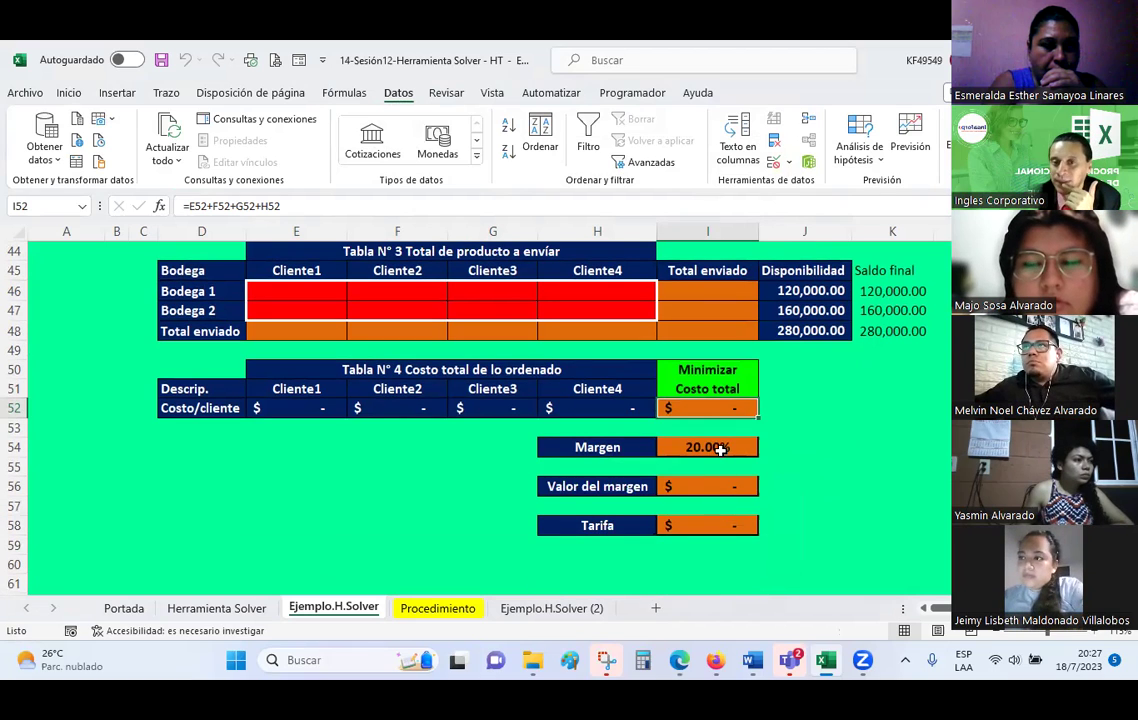
left_click(720, 451)
left_click(712, 409)
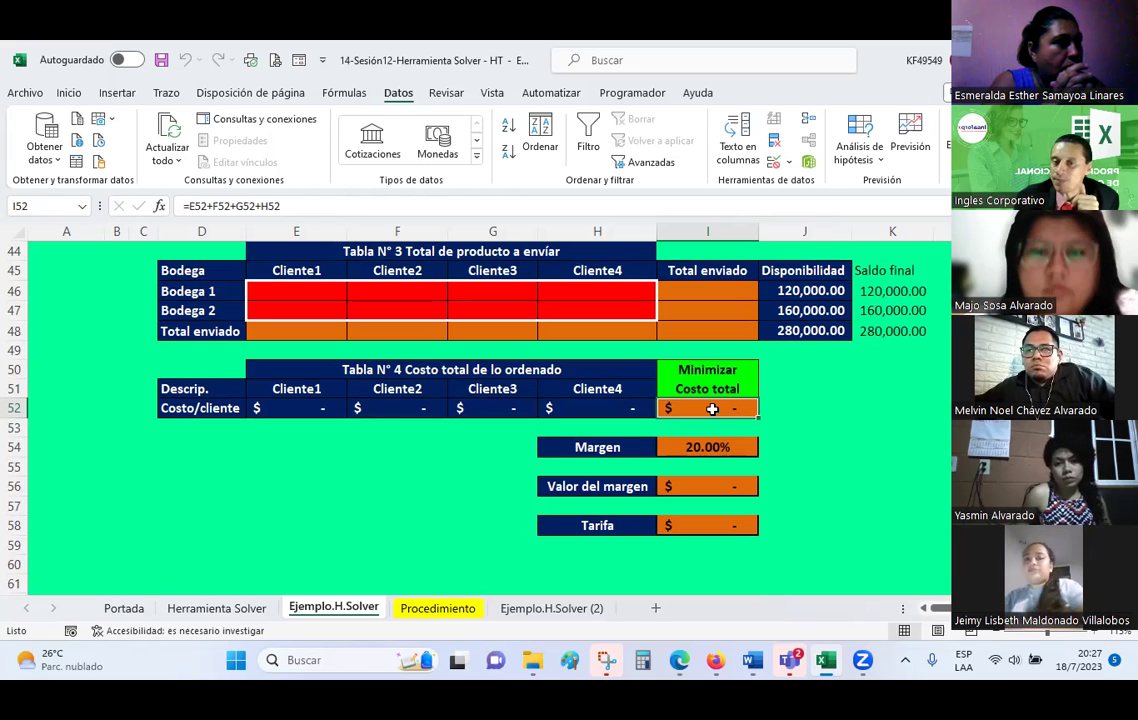
left_click(680, 486)
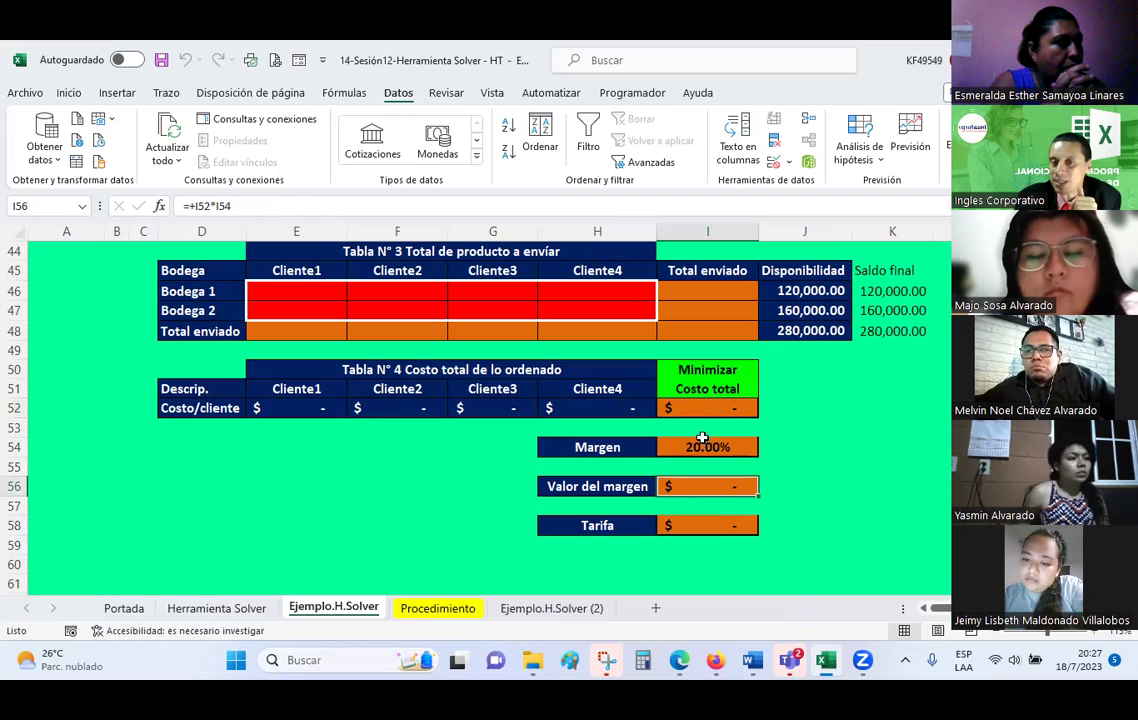
left_click(684, 523)
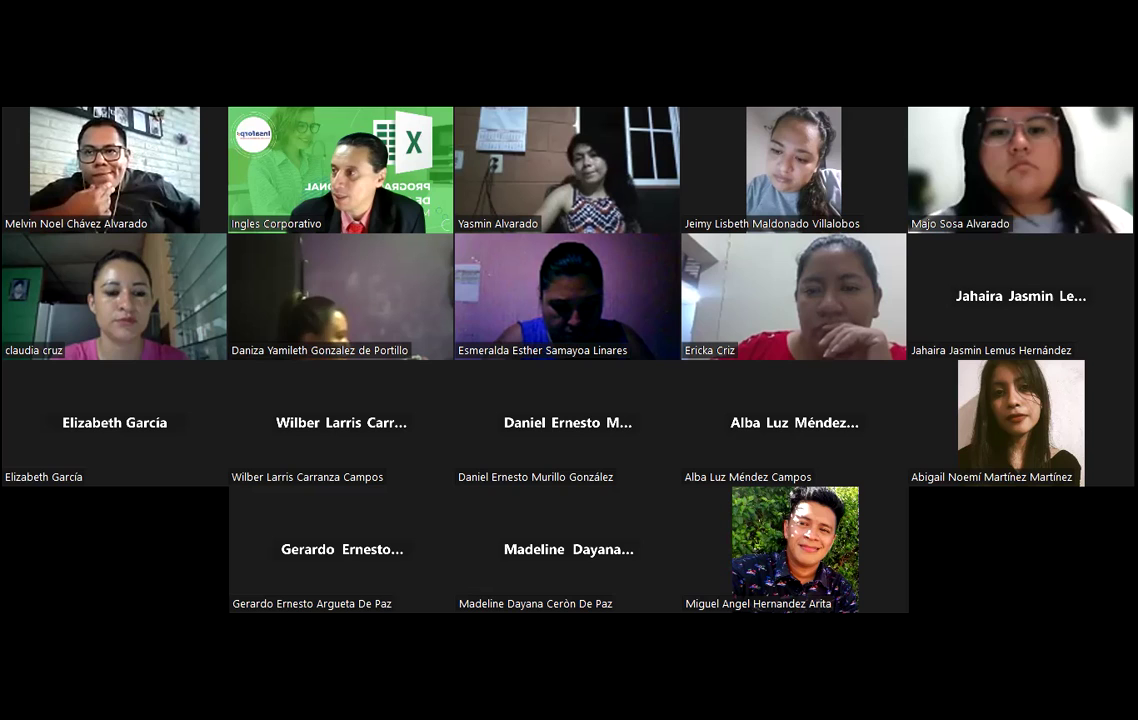
Record a 1 in L2 for the first student under 18/7/2023.
type("1")
key("Return")
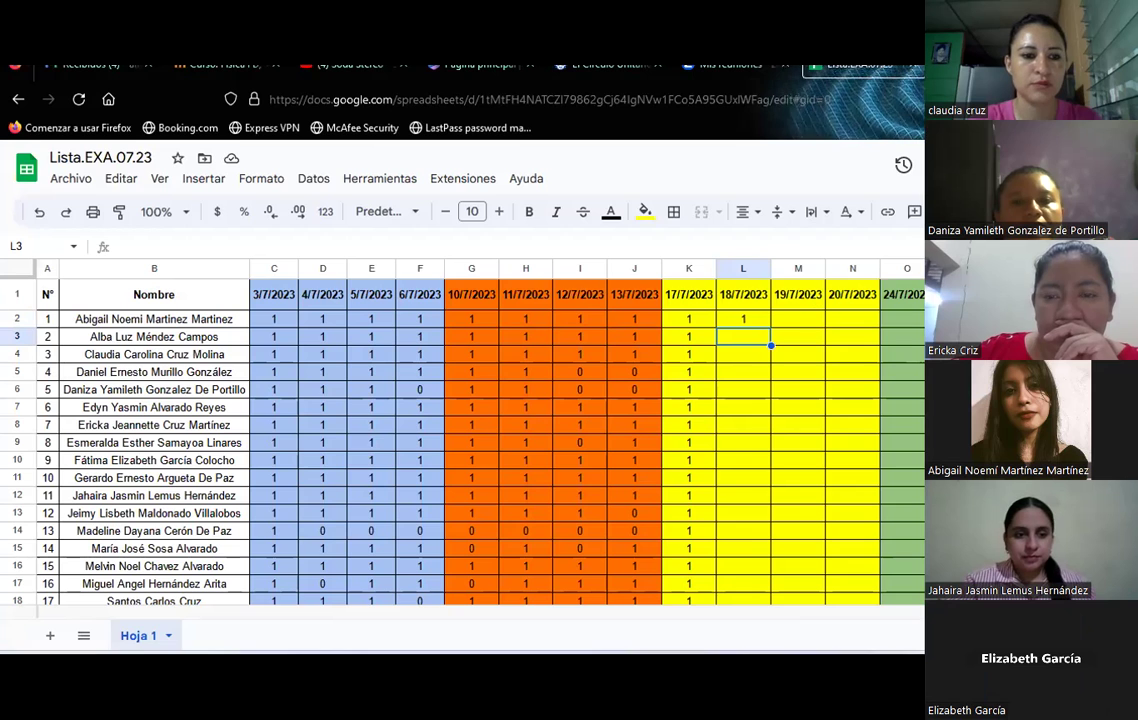
Enter 1 for each student from L3 through L10.
type("1")
key("Return")
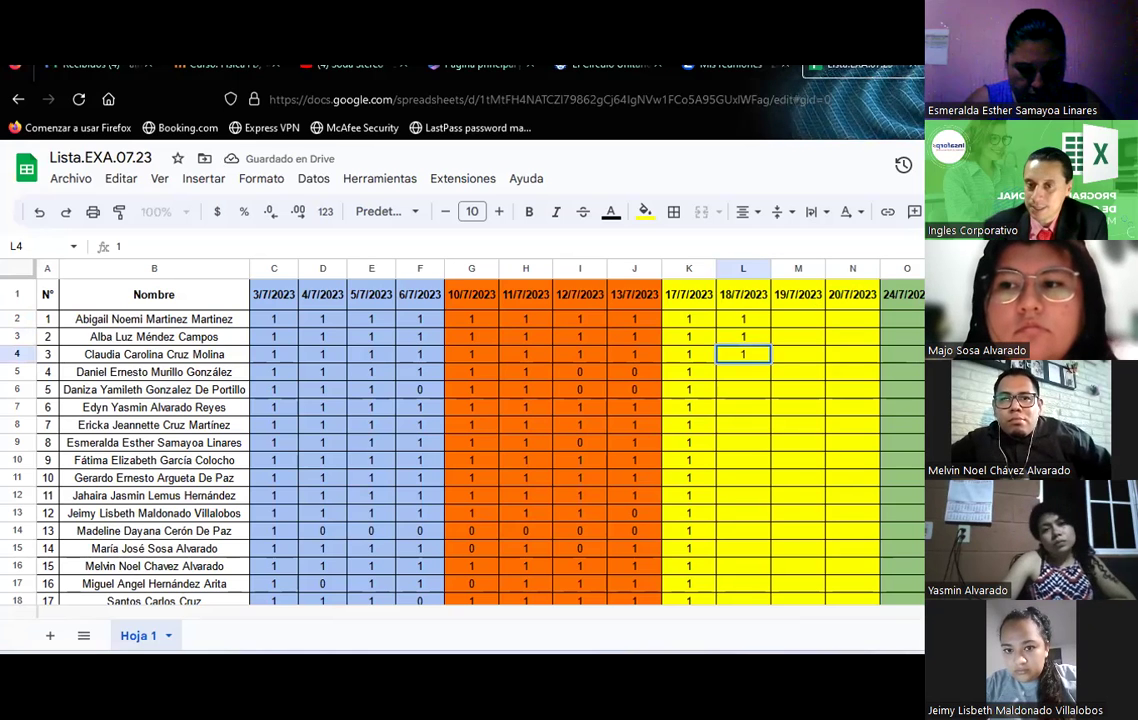
type("1")
key("Return")
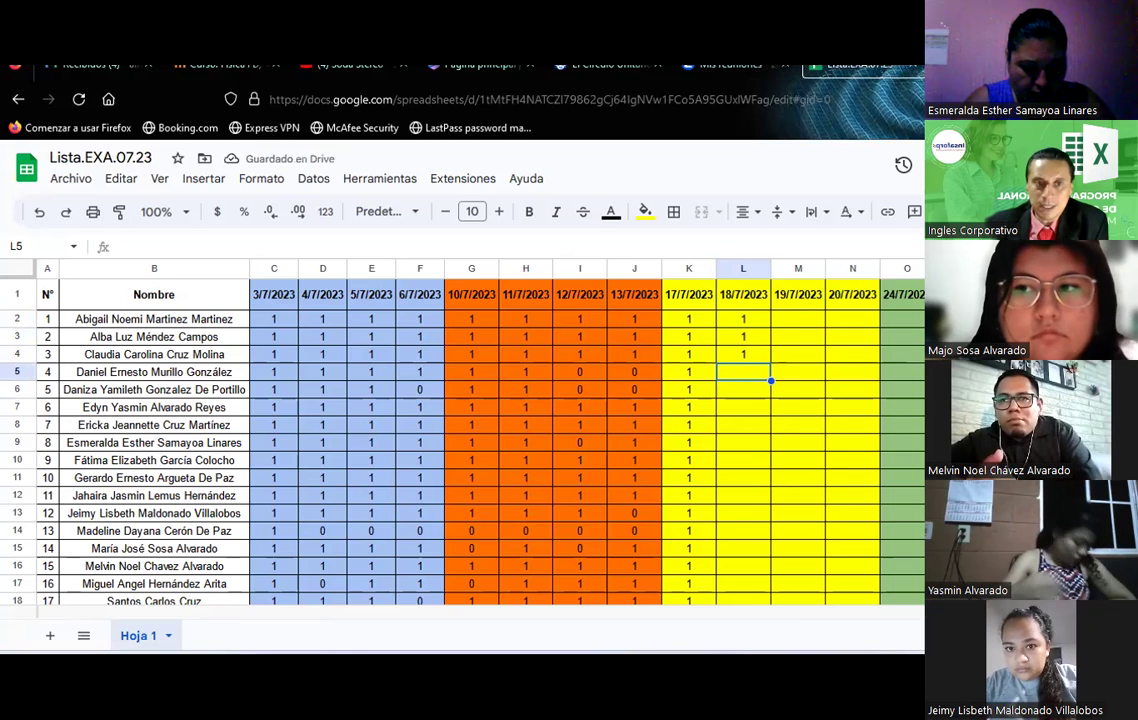
type("1")
key("Return")
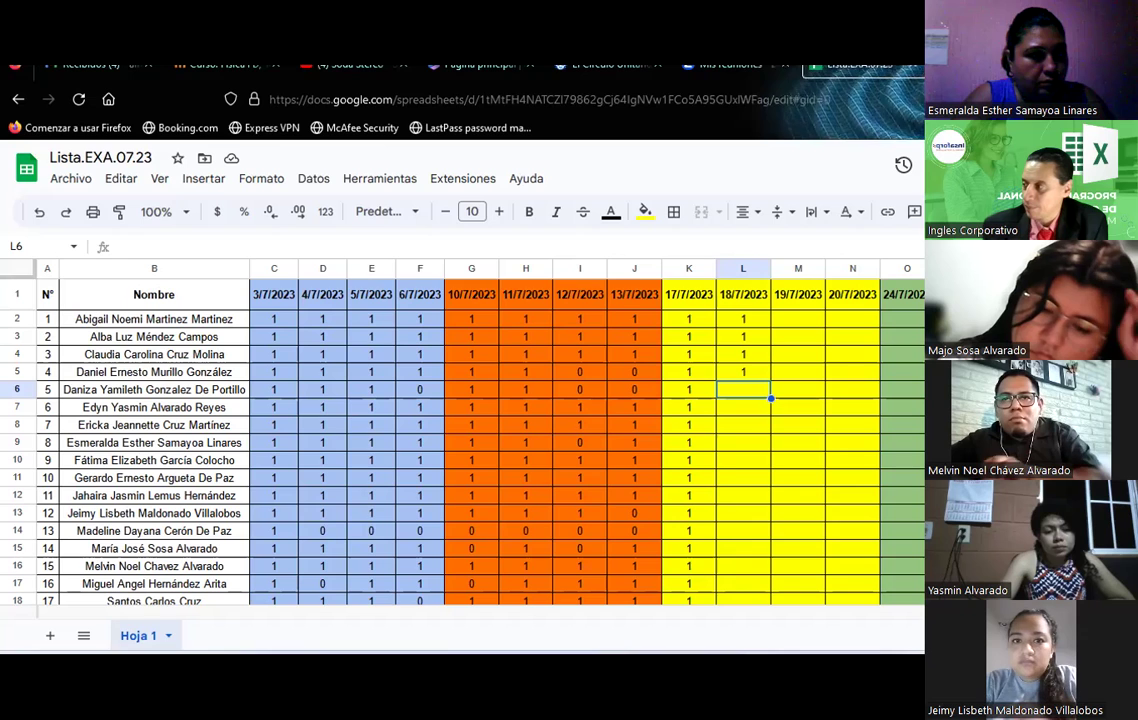
type("1")
key("Return")
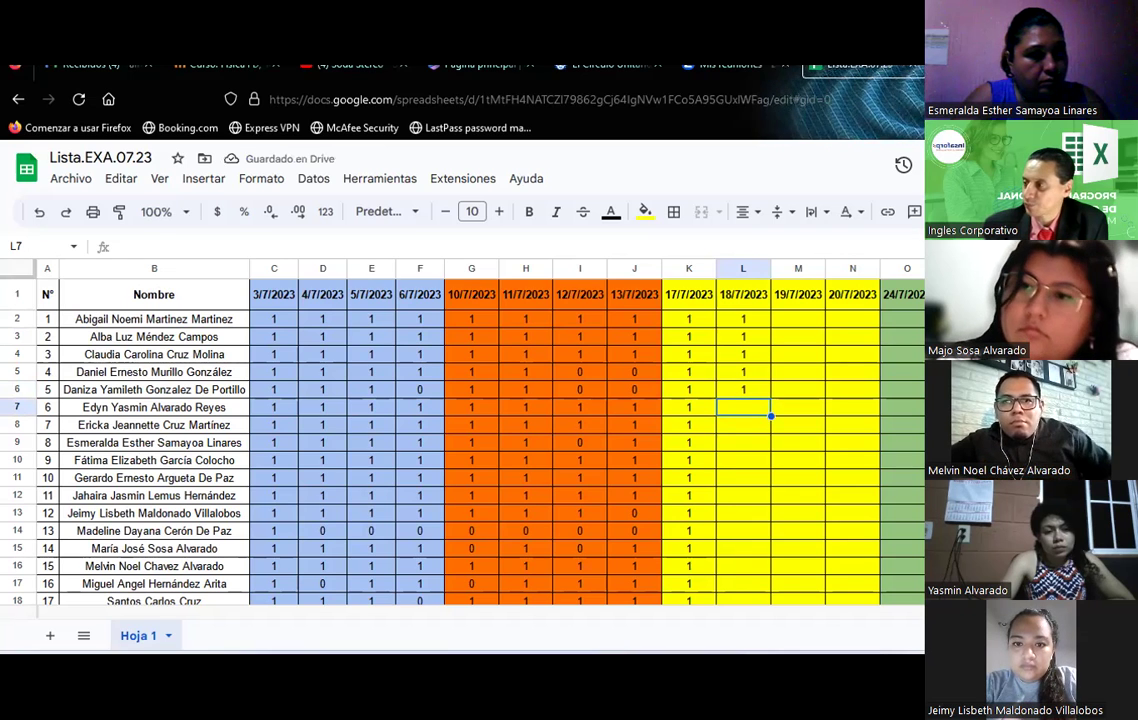
type("1")
key("Return")
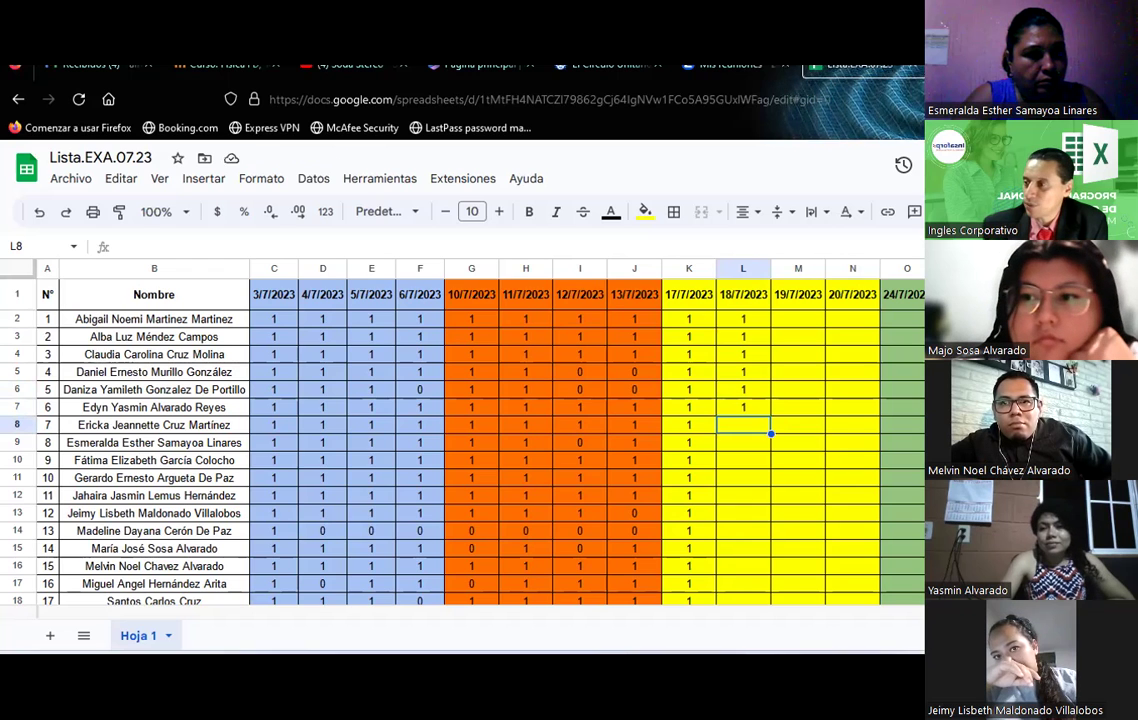
type("1")
key("Return")
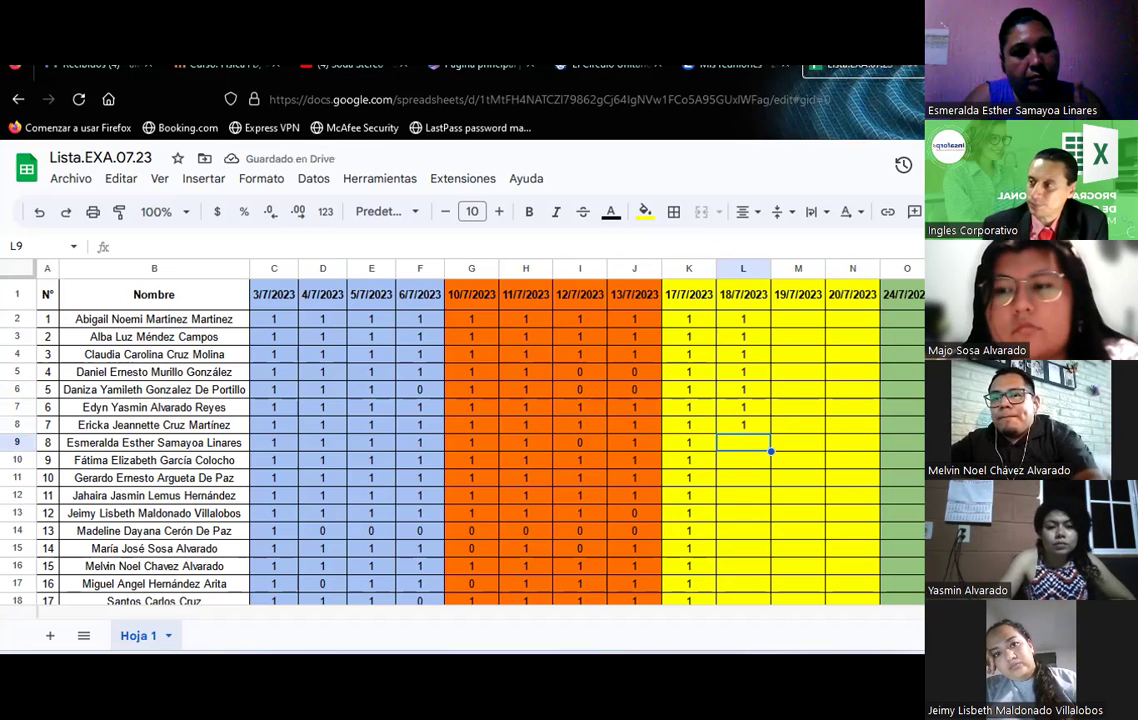
type("1")
key("Return")
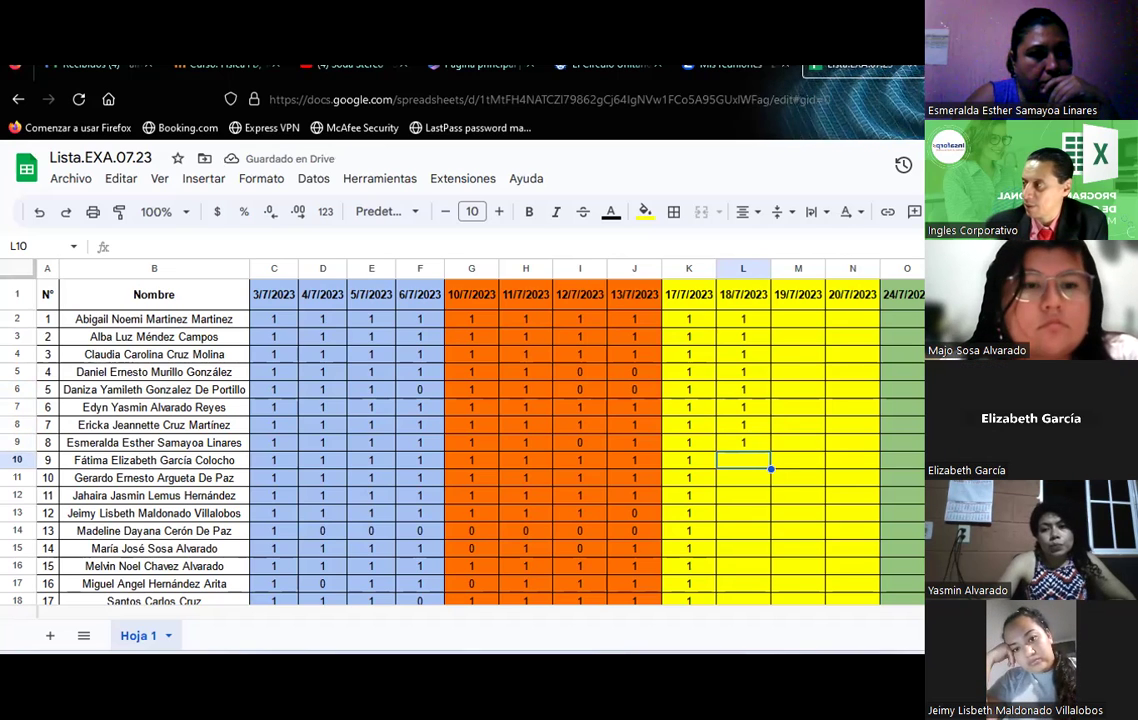
type("1")
key("Return")
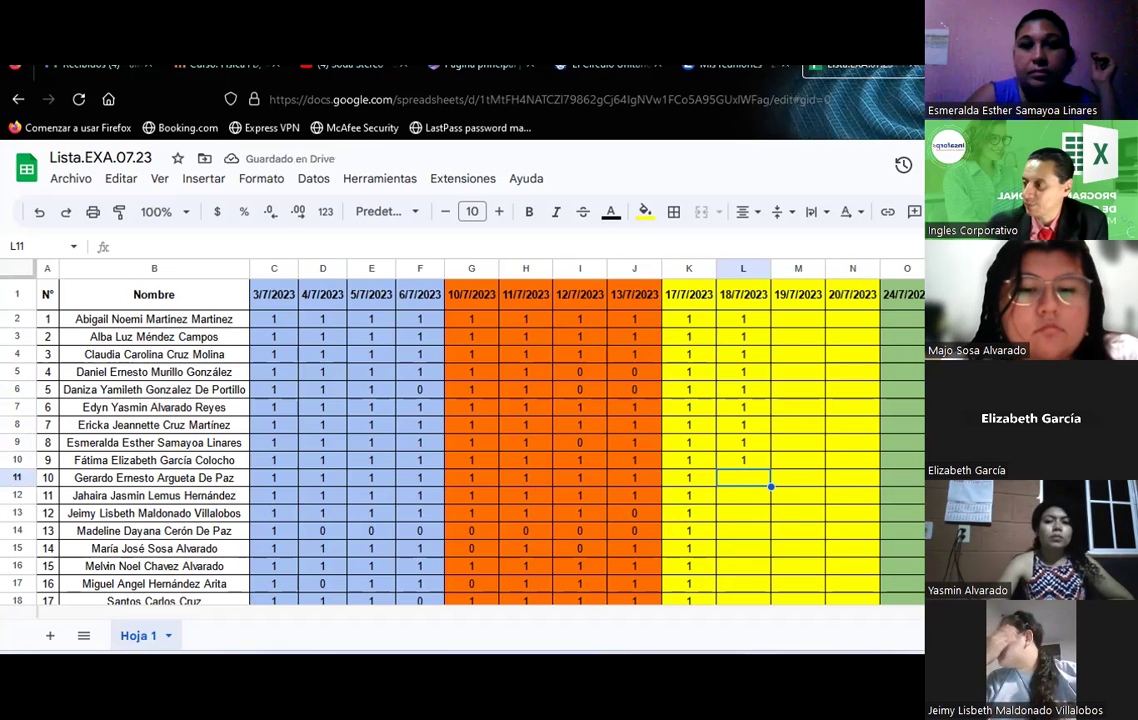
Enter 1 in L11–L17, 0 in L18 and 1 in L19, then return to Excel.
type("1")
key("Return")
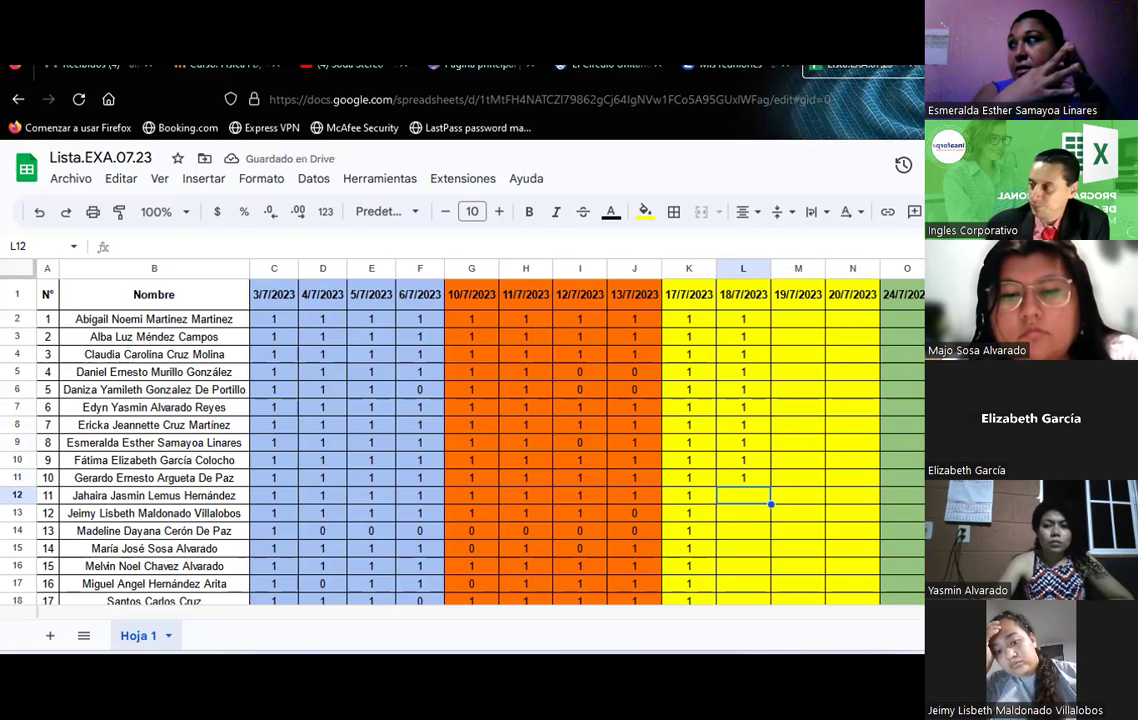
type("1")
key("Return")
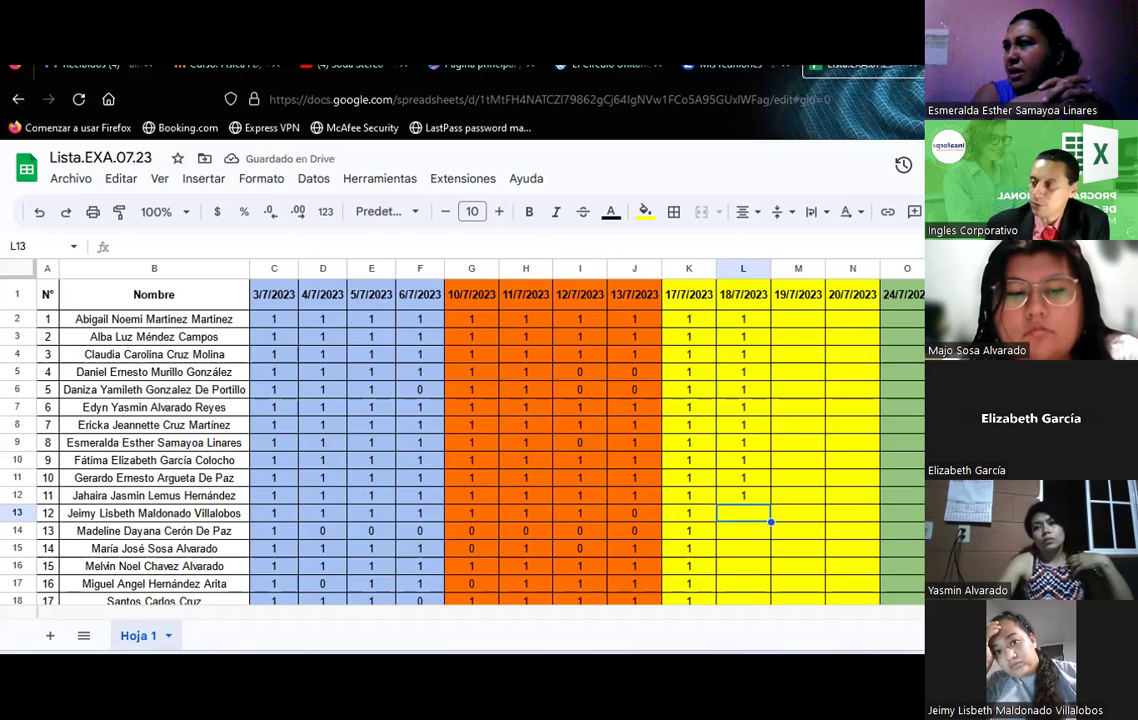
type("1")
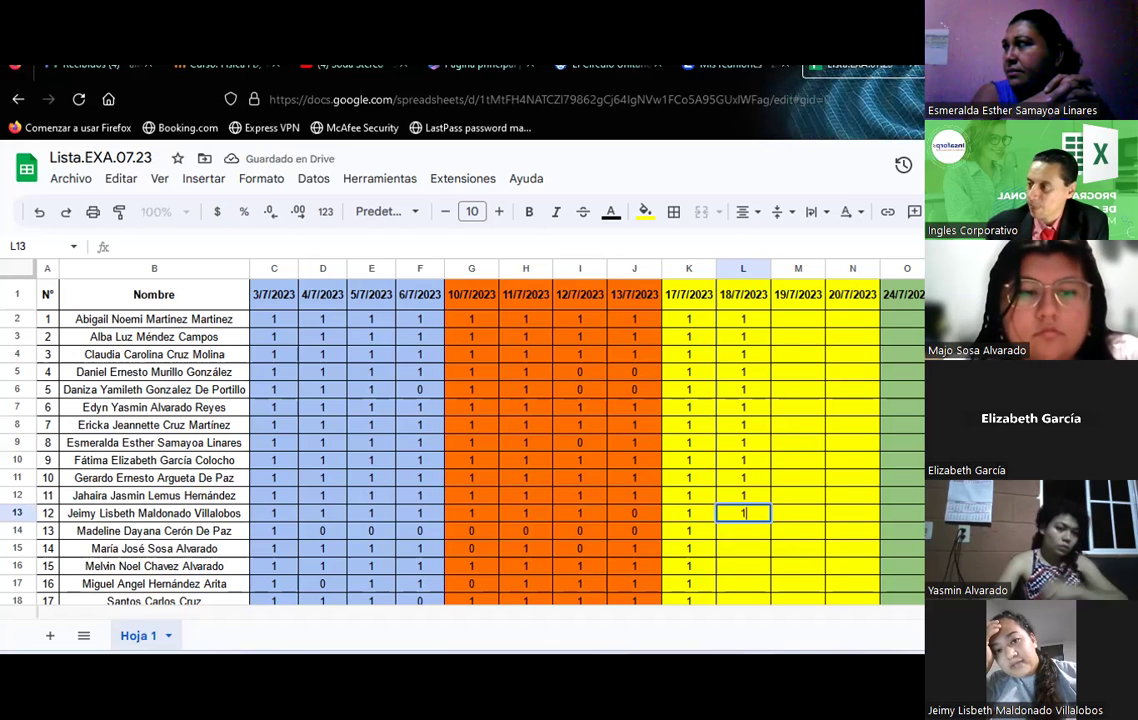
key("Return")
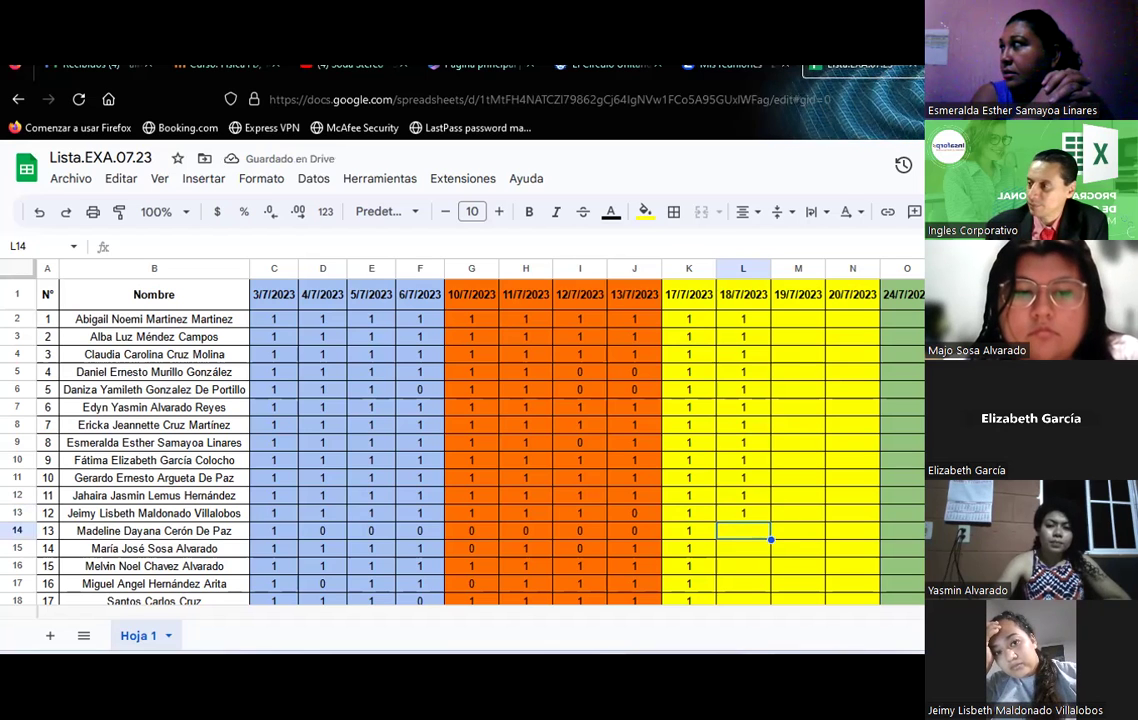
type("1")
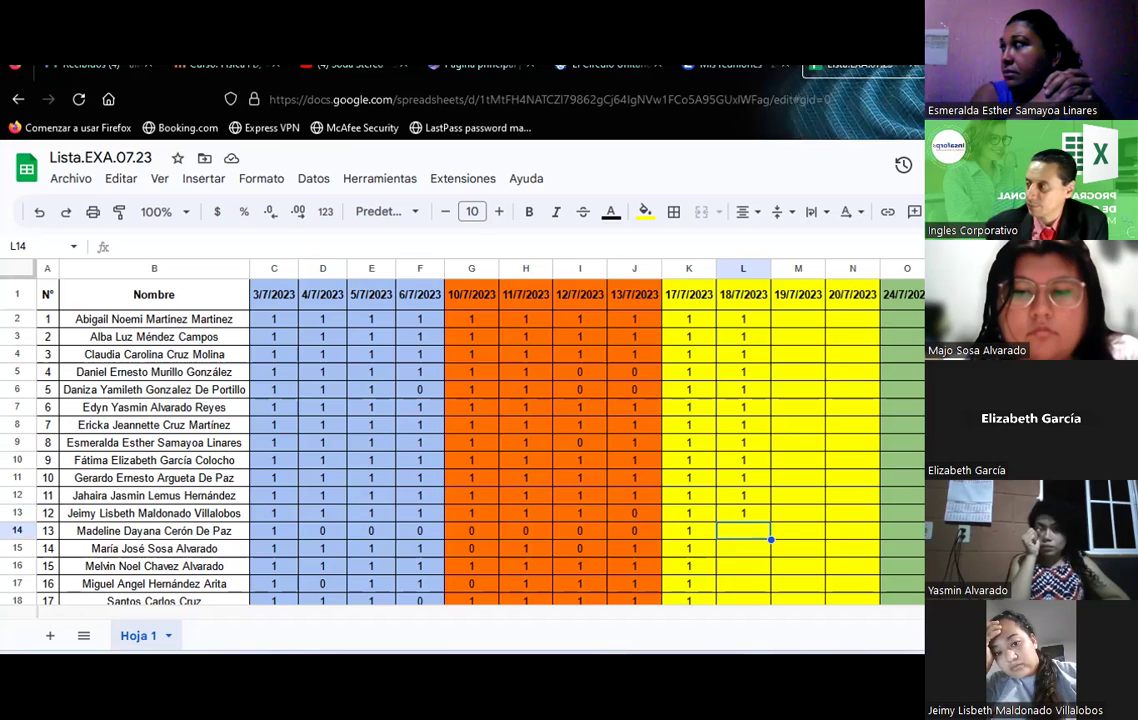
key("Return")
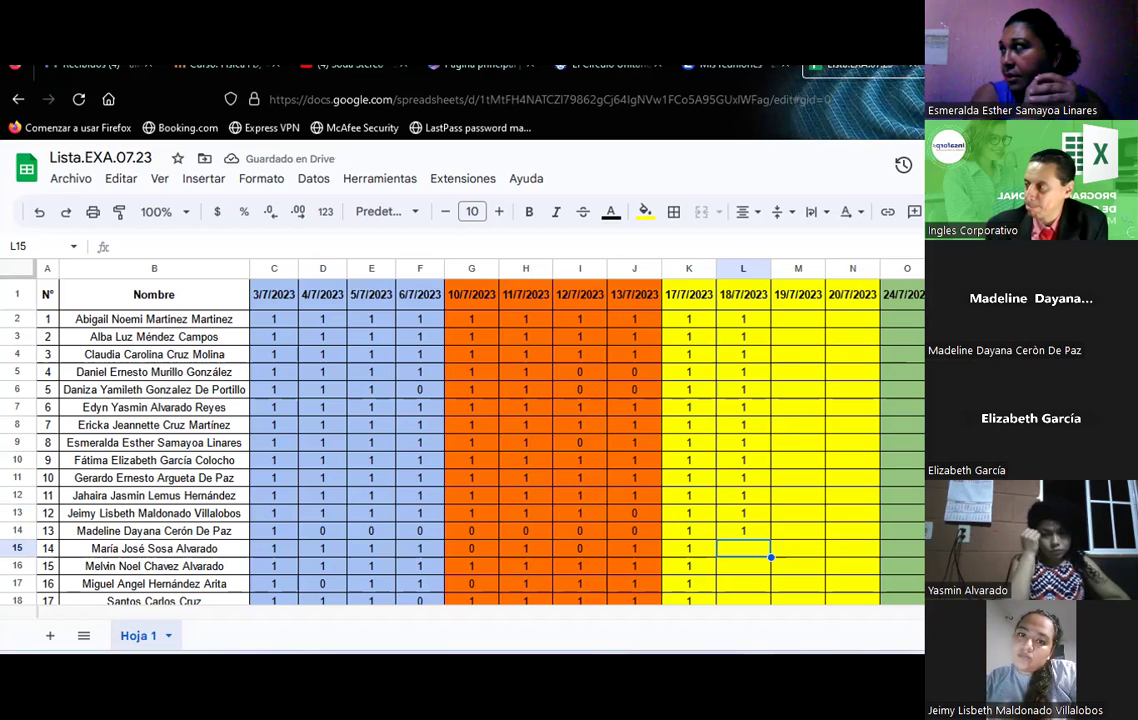
type("1")
key("Return")
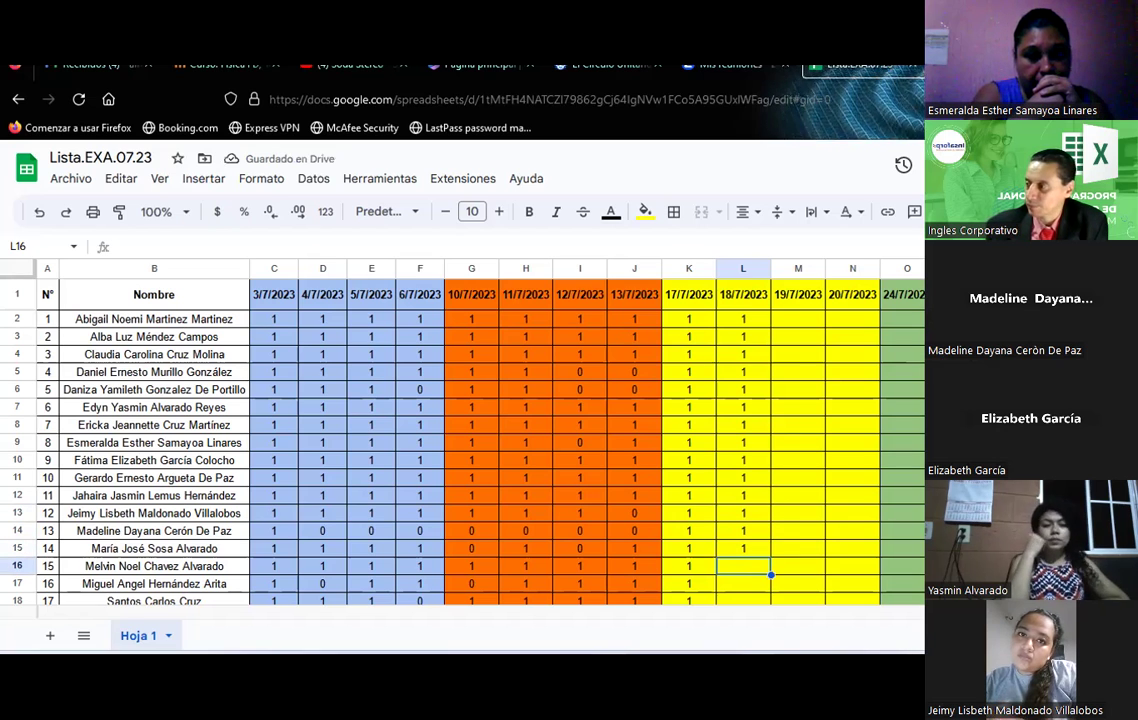
type("1")
key("Return")
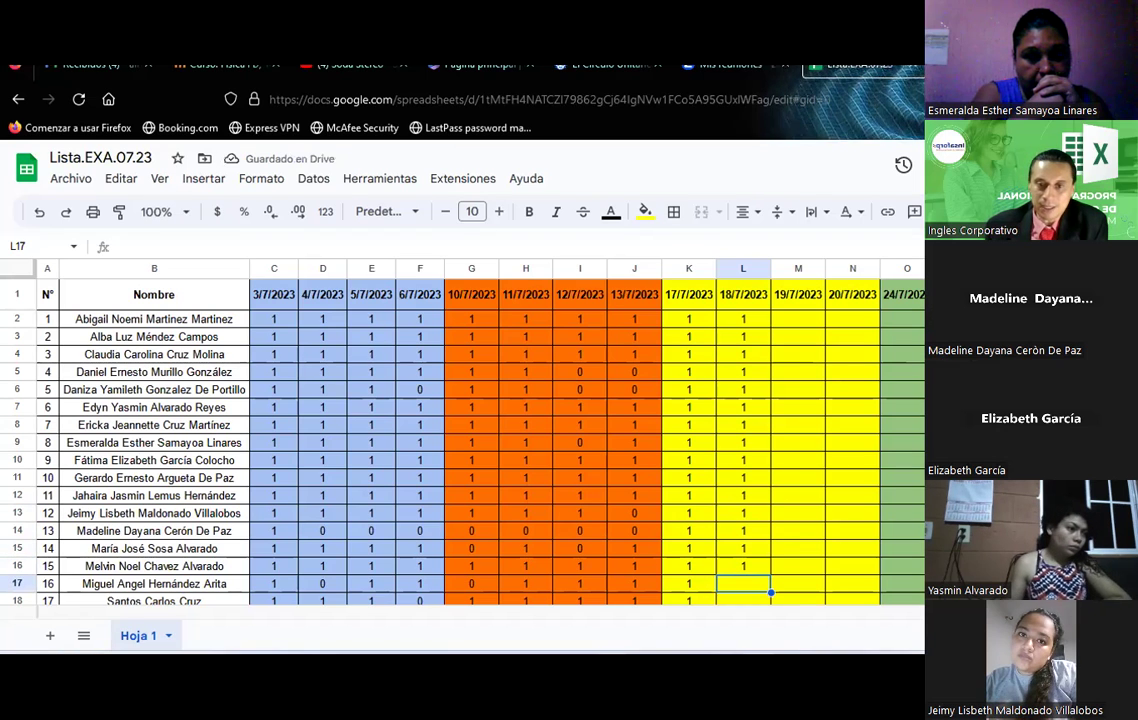
scroll(460, 440, "down", 1)
type("1")
key("Return")
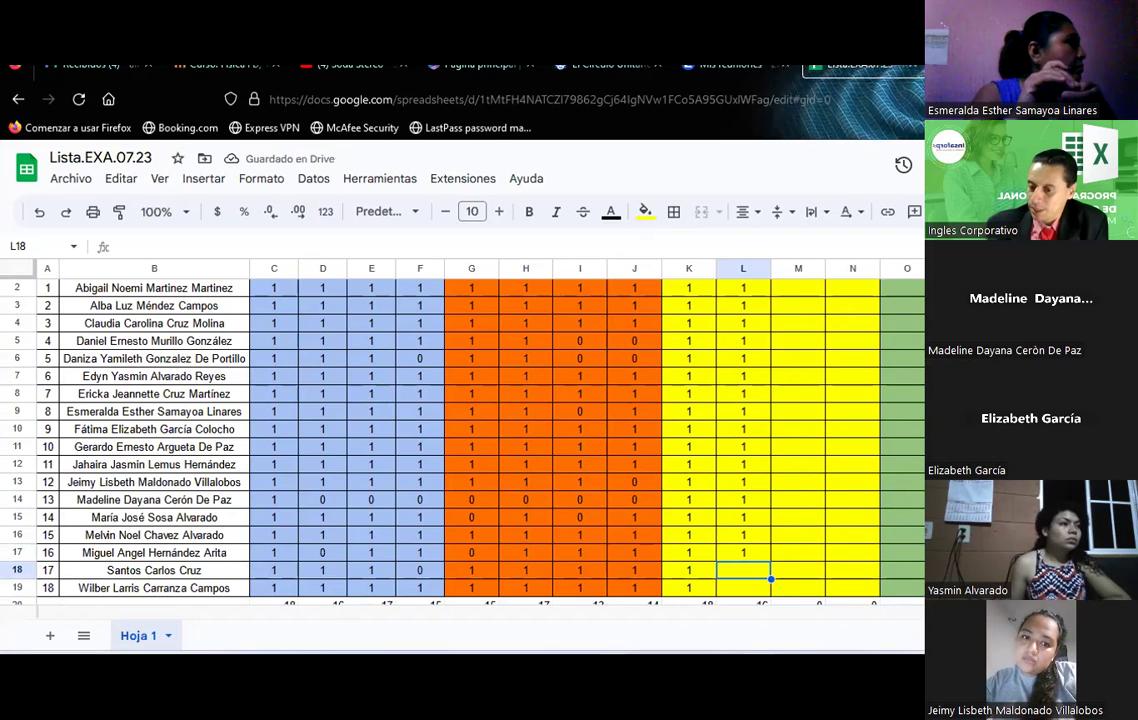
type("0")
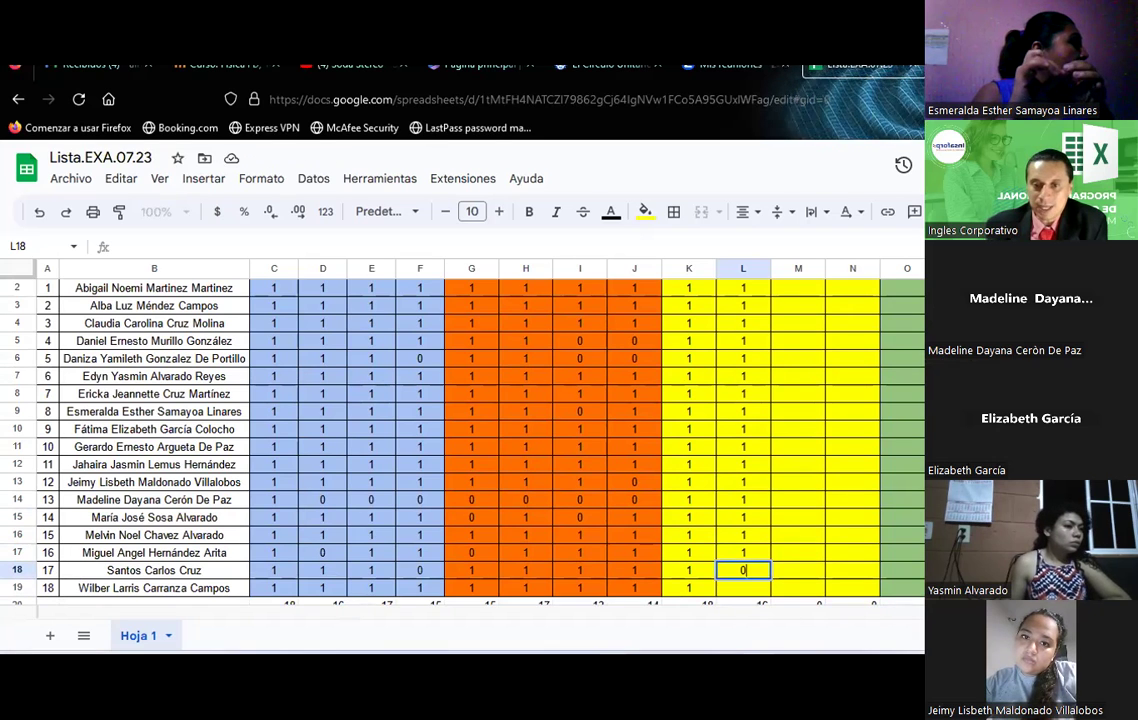
key("Return")
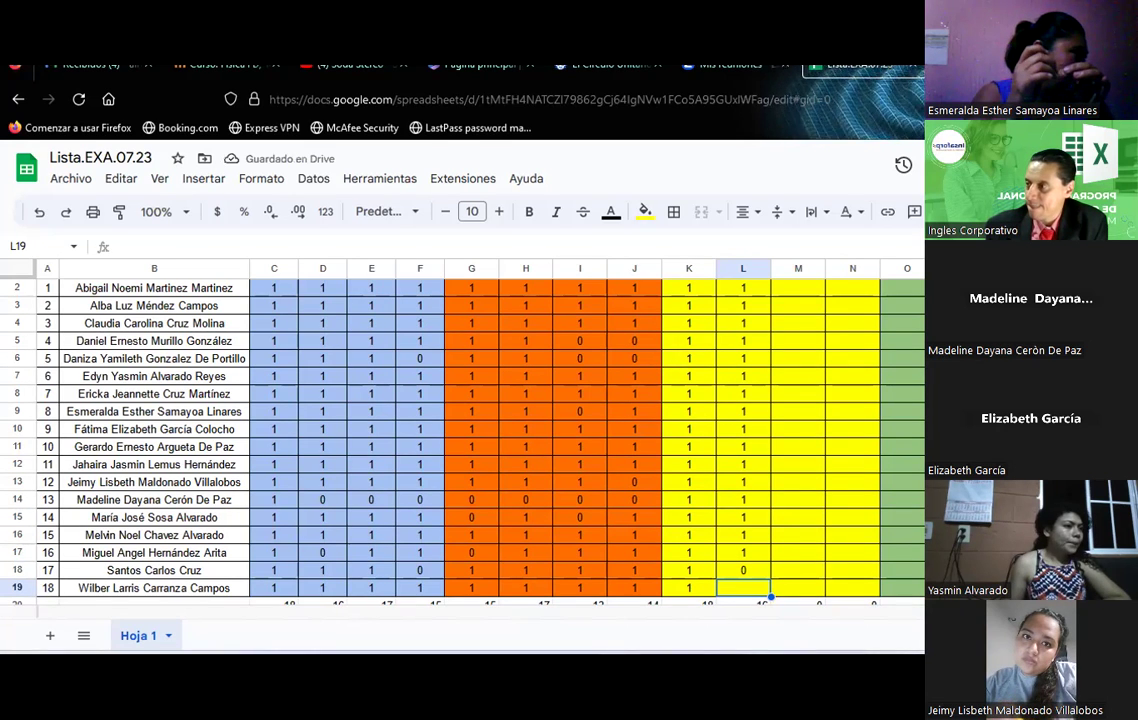
type("1")
key("Return")
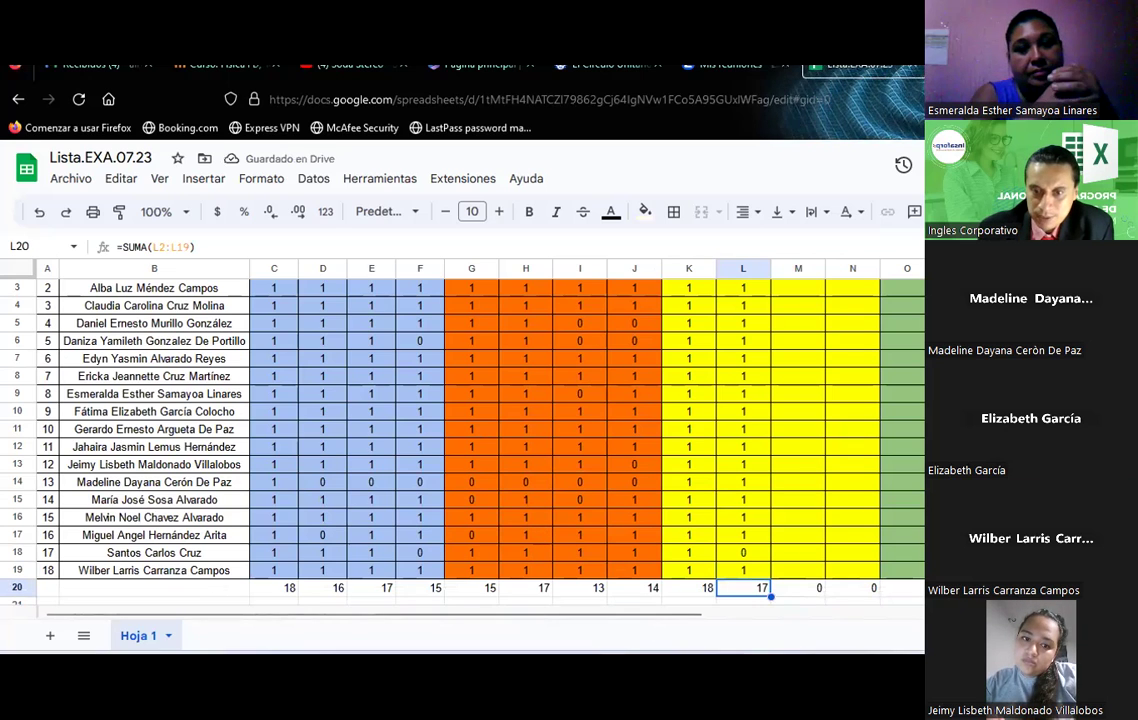
left_click(790, 537)
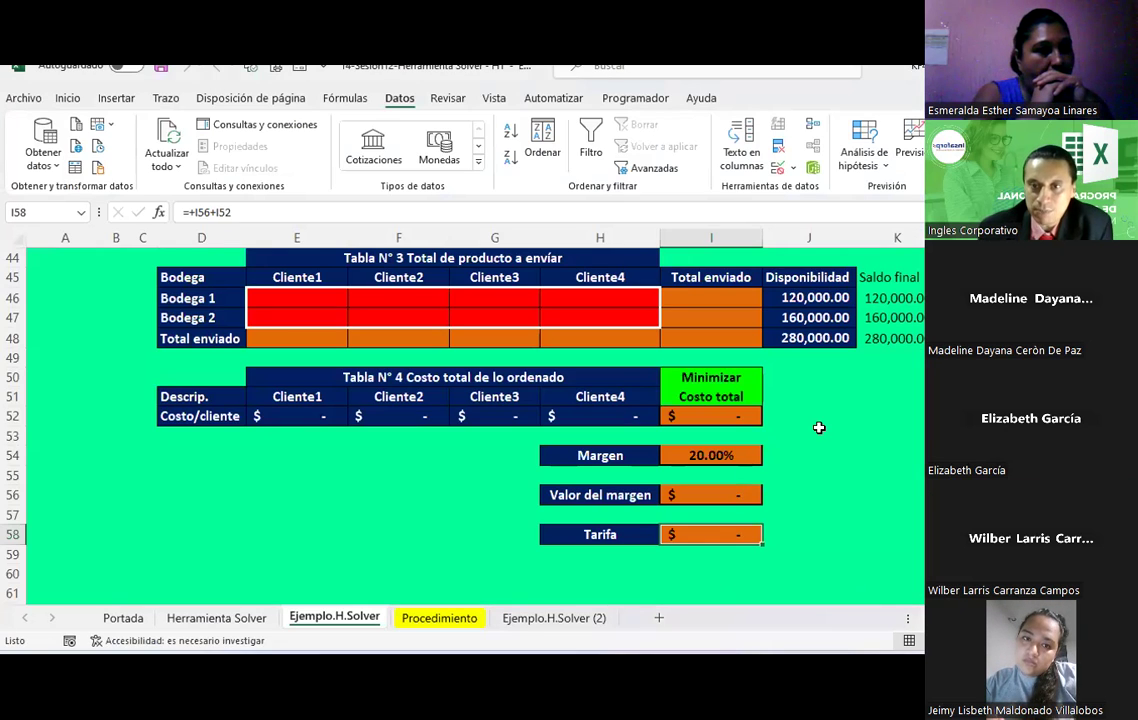
Reset all Solver settings, dismiss the problem-not-specified error, and close Solver.
left_click(818, 430)
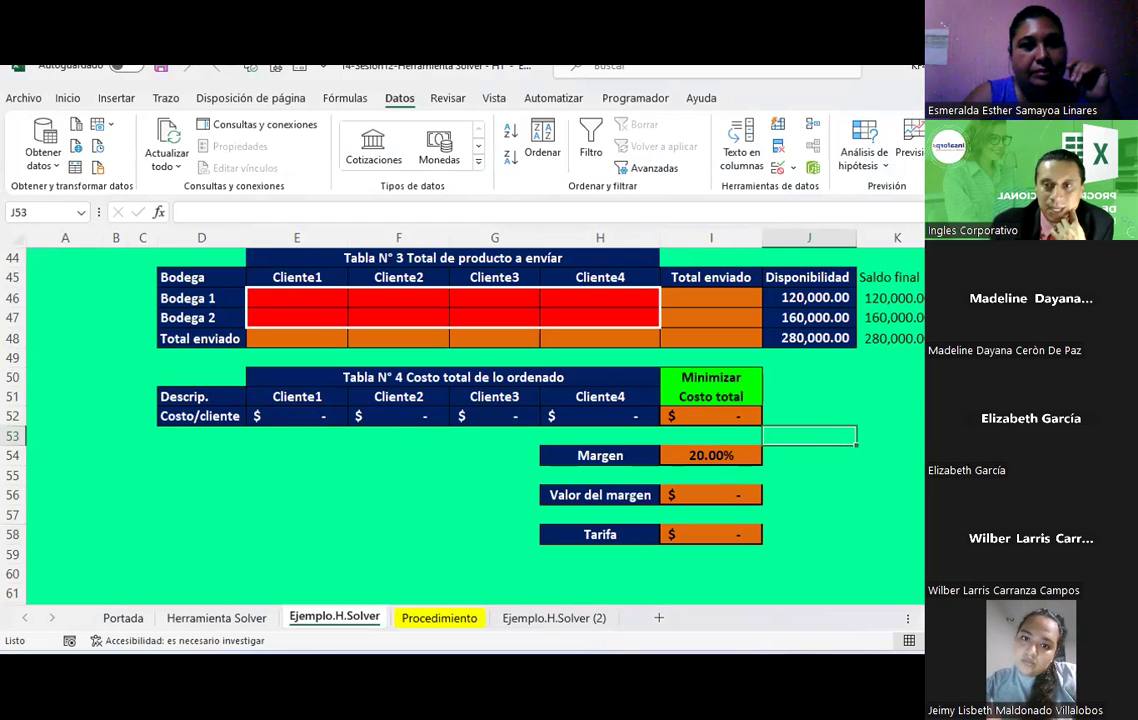
left_click(1010, 135)
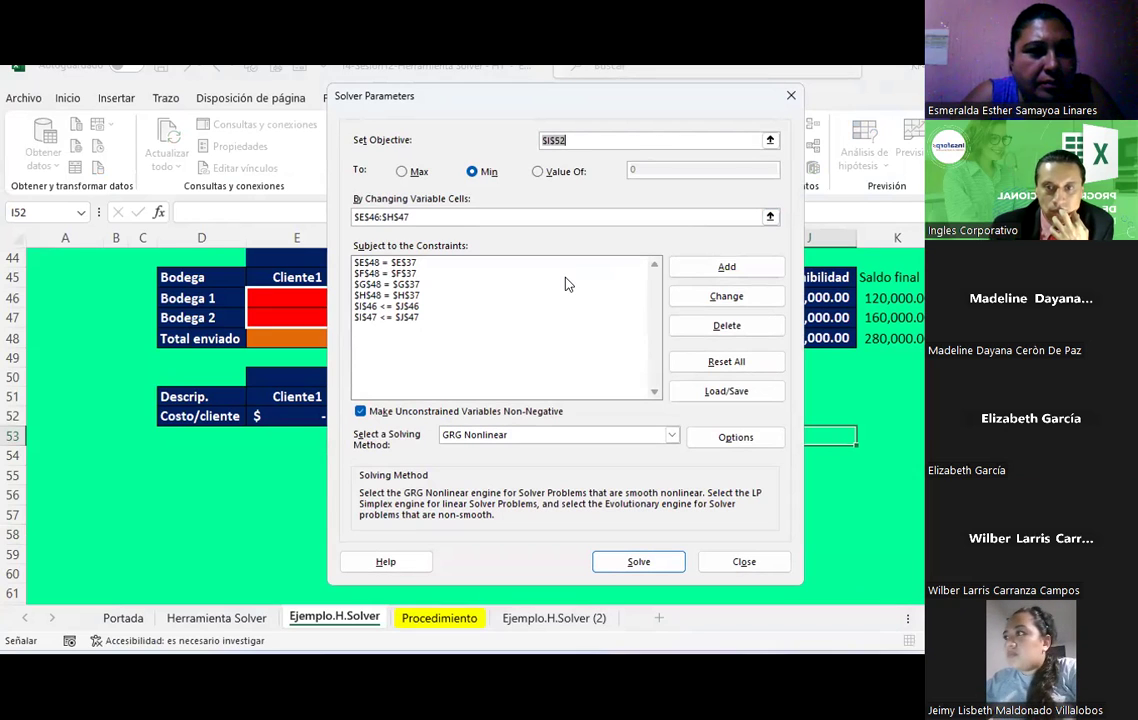
left_click(716, 366)
left_click(597, 416)
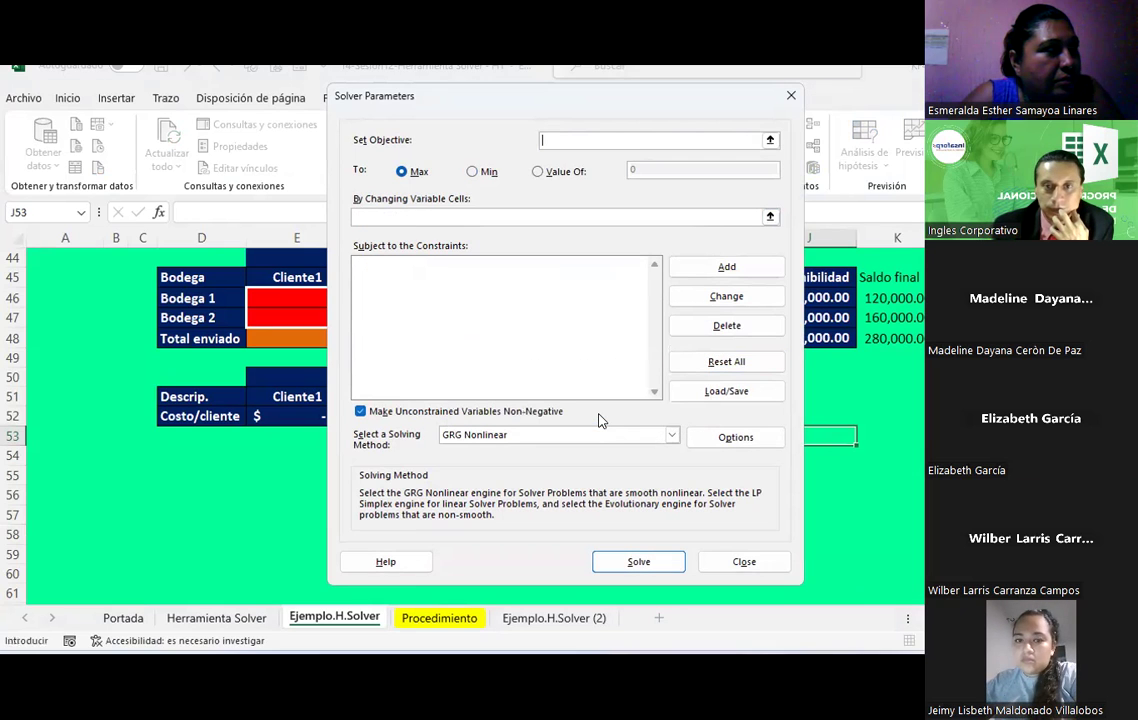
left_click(638, 562)
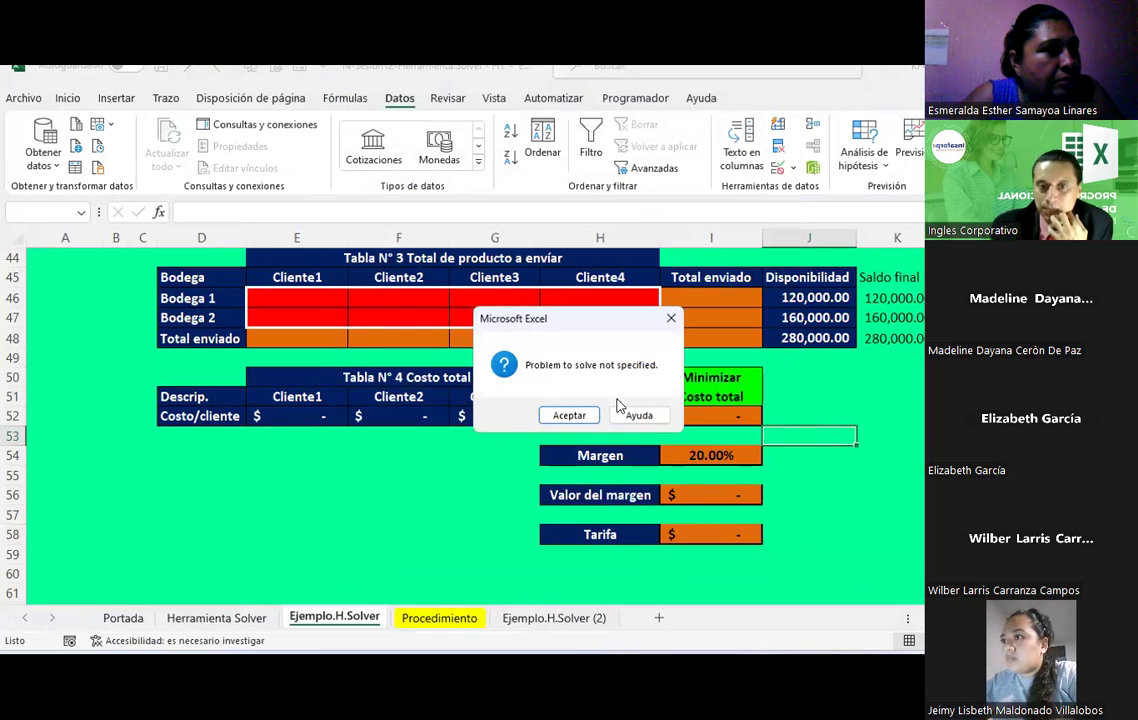
left_click(570, 416)
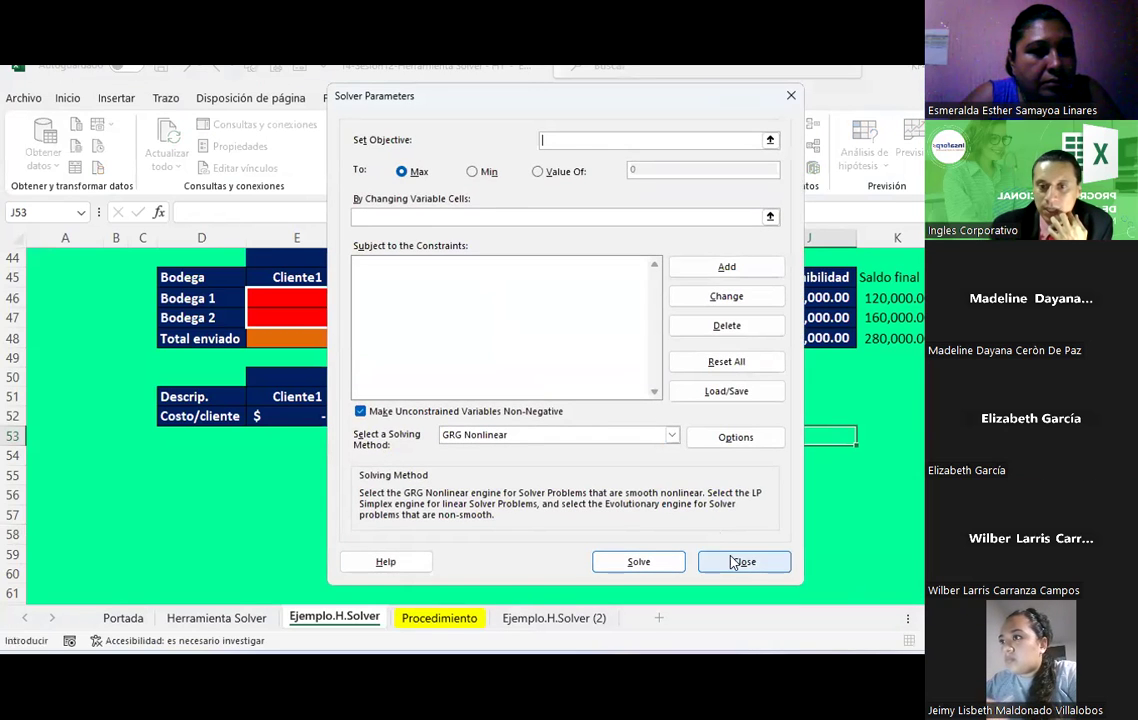
left_click(738, 558)
scroll(430, 360, "up", 4)
scroll(470, 433, "down", 1)
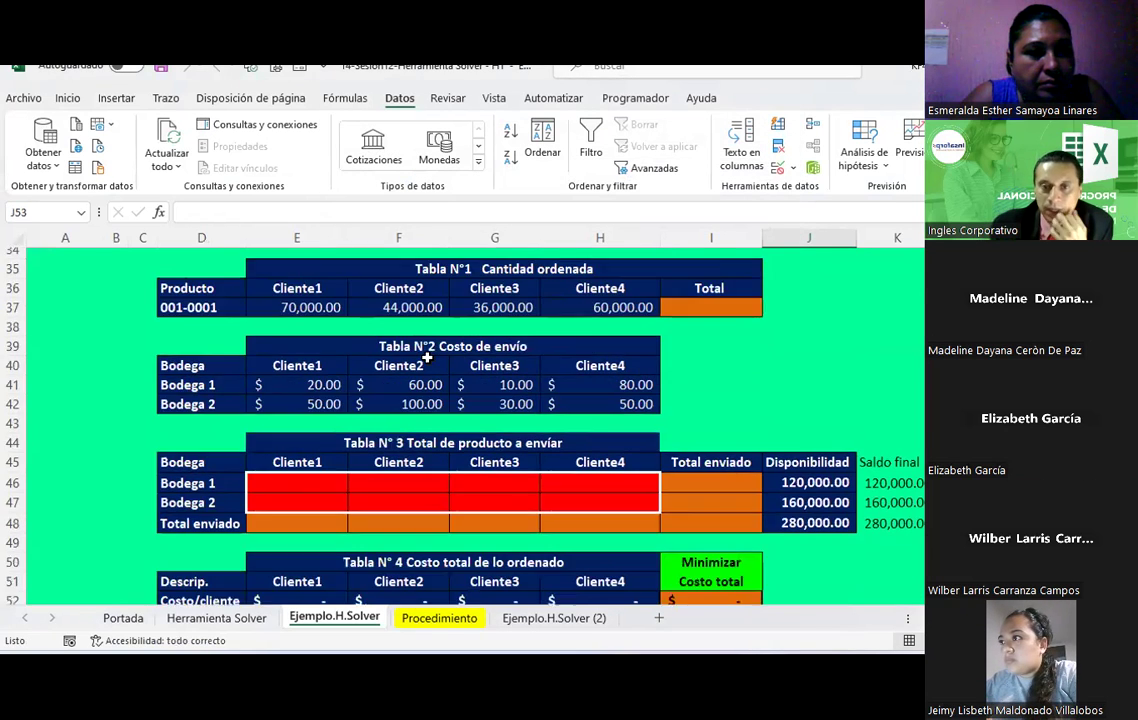
left_click(712, 386)
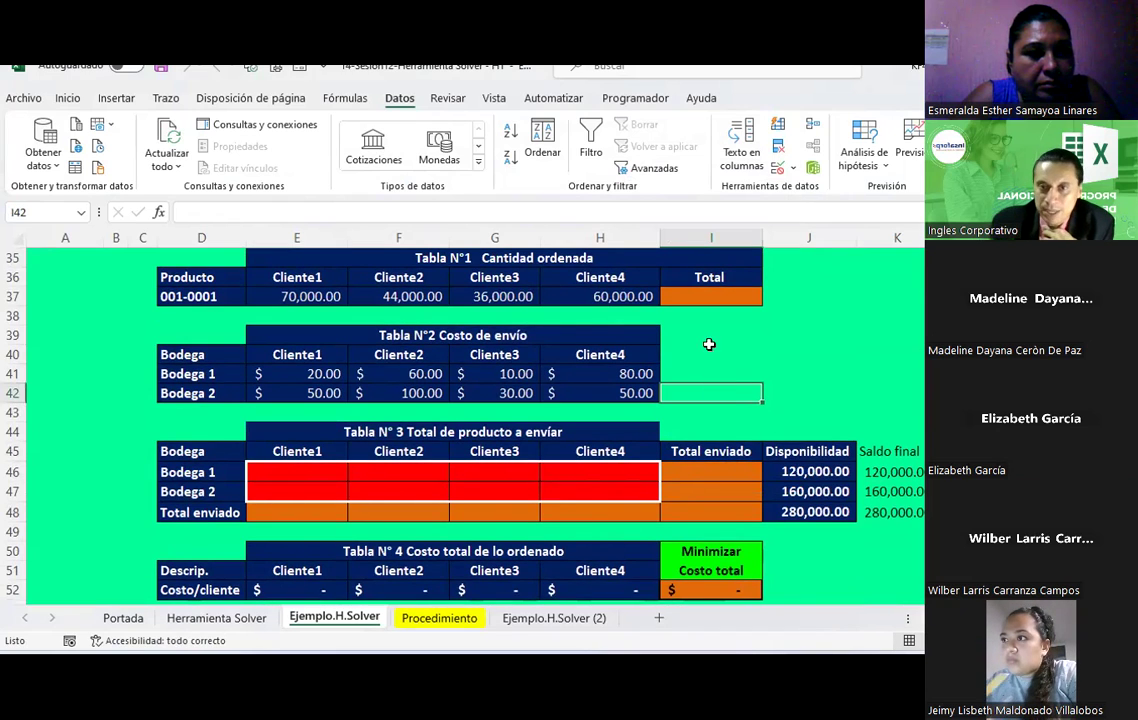
left_click(689, 293)
left_click(673, 512)
scroll(682, 510, "down", 1)
left_click(688, 537)
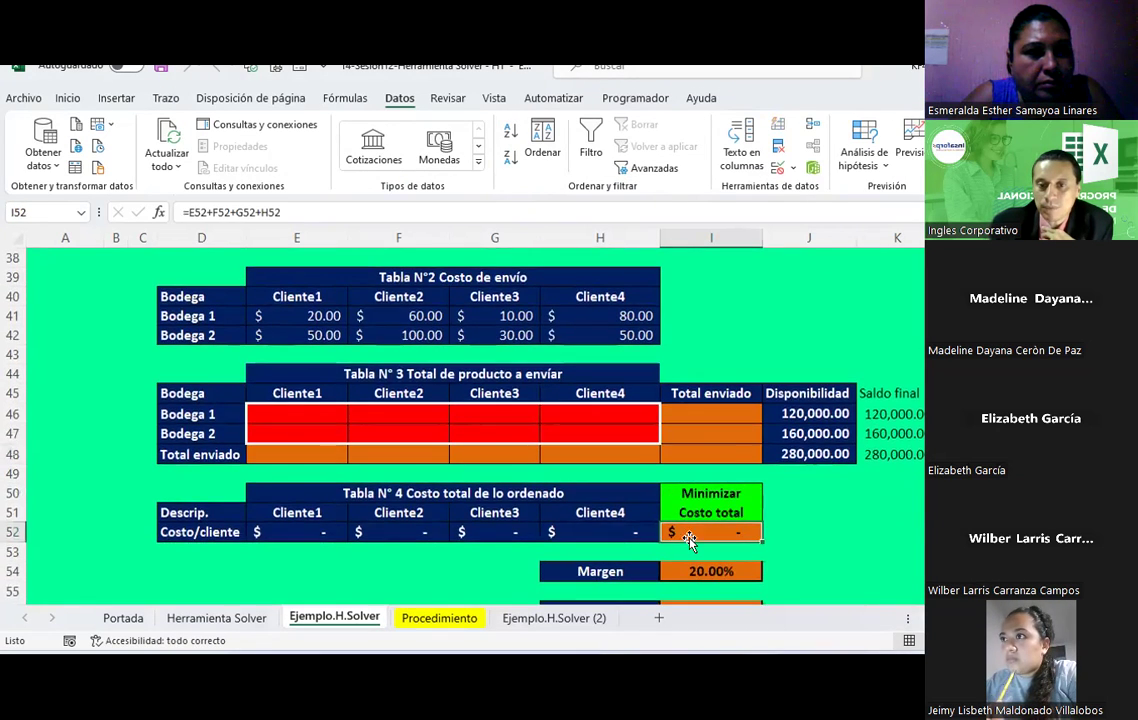
scroll(700, 500, "up", 2)
left_click(695, 341)
left_click(689, 352)
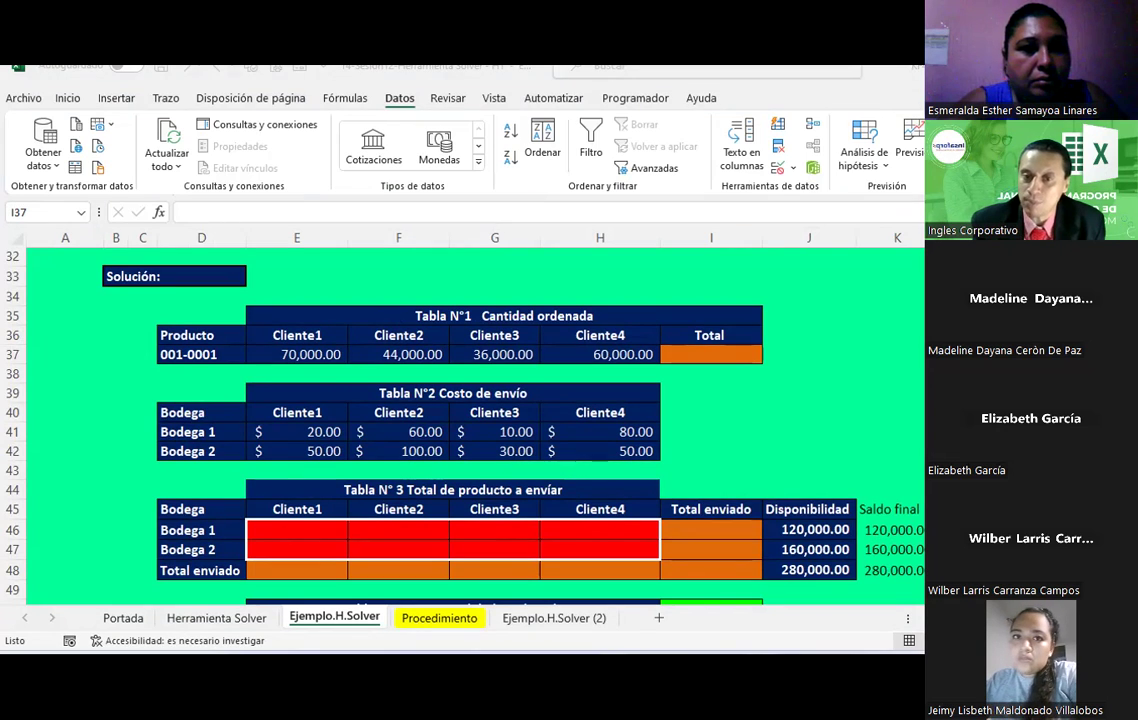
left_click(729, 361)
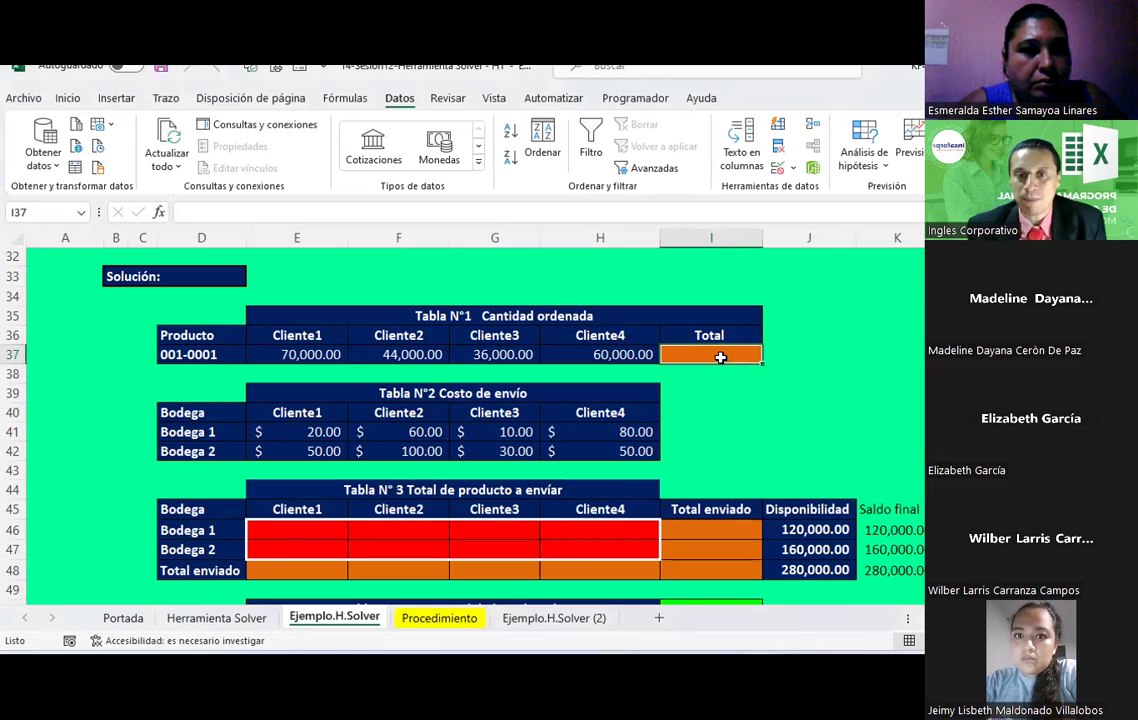
AutoSum I37 as =SUMA(E37:H37), giving 210,000.00, and make it bold.
scroll(700, 112, "up", 5)
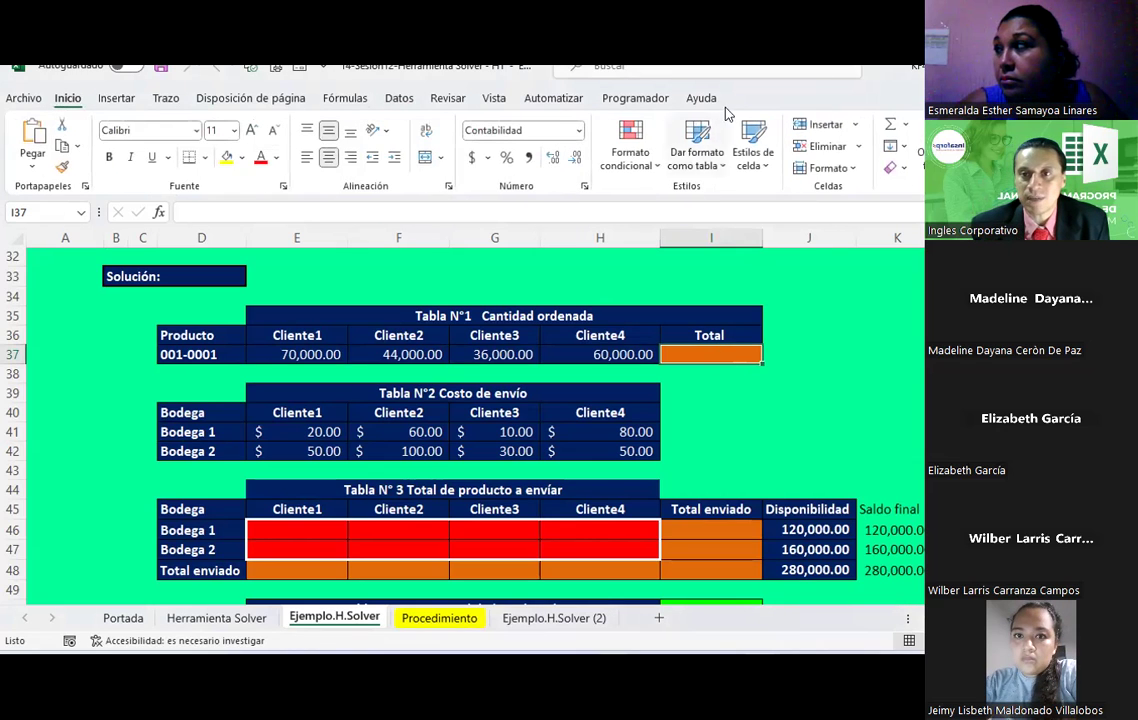
left_click(888, 128)
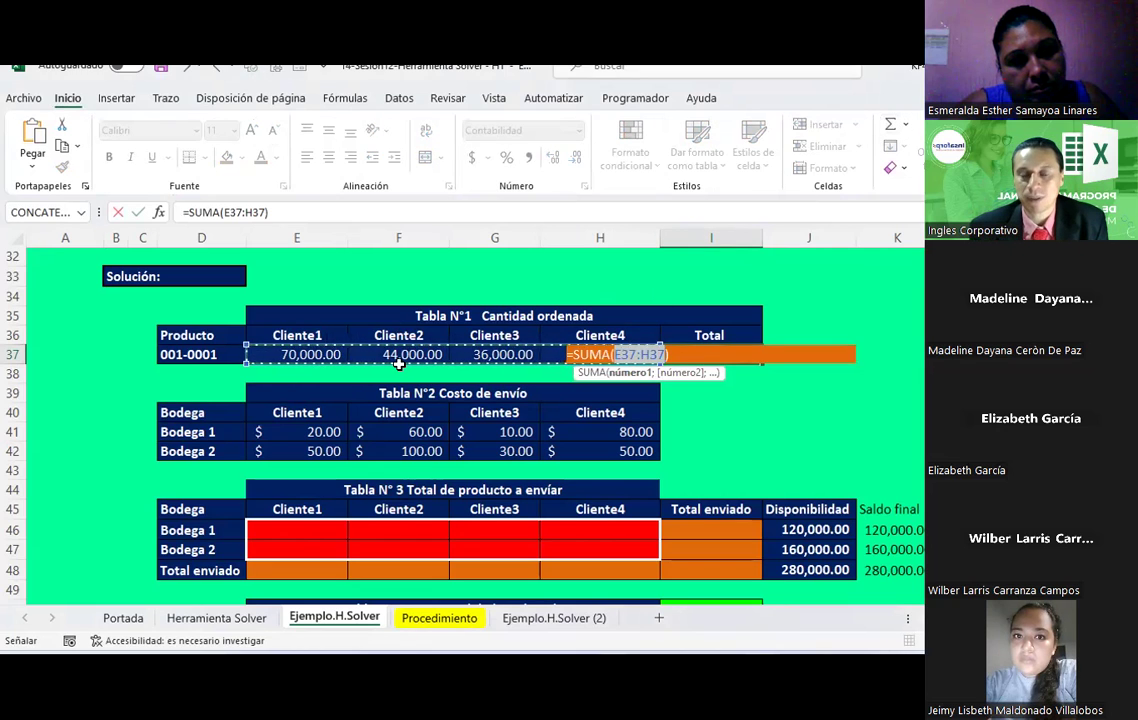
key("Return")
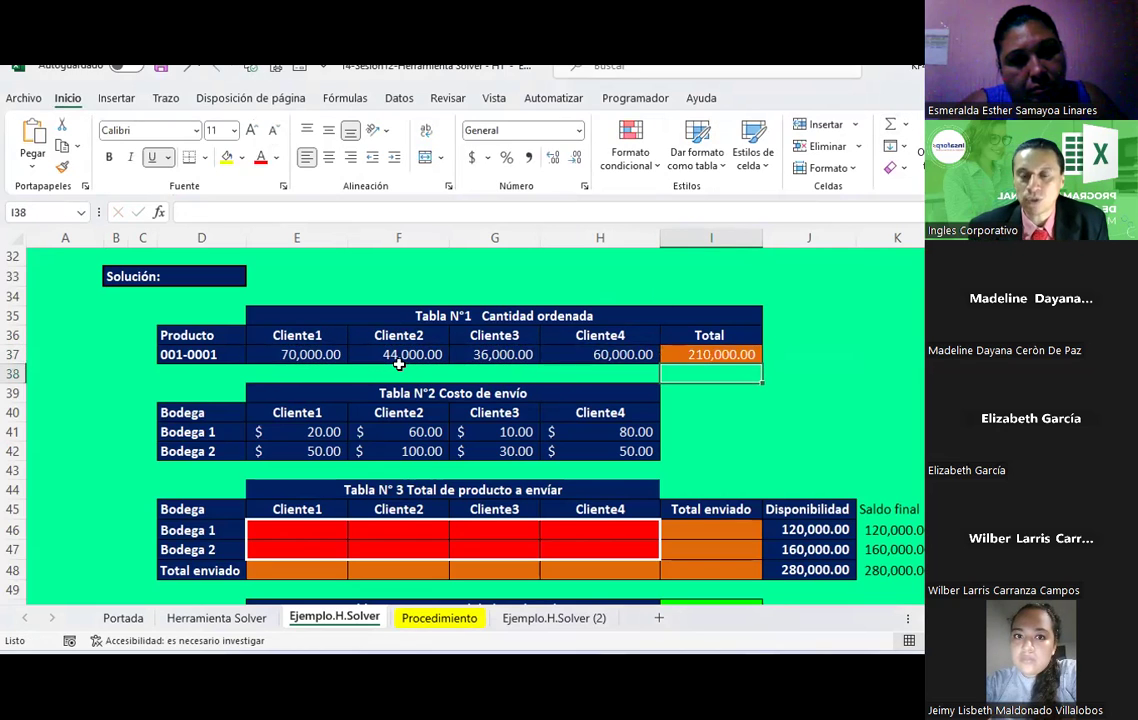
left_click(700, 354)
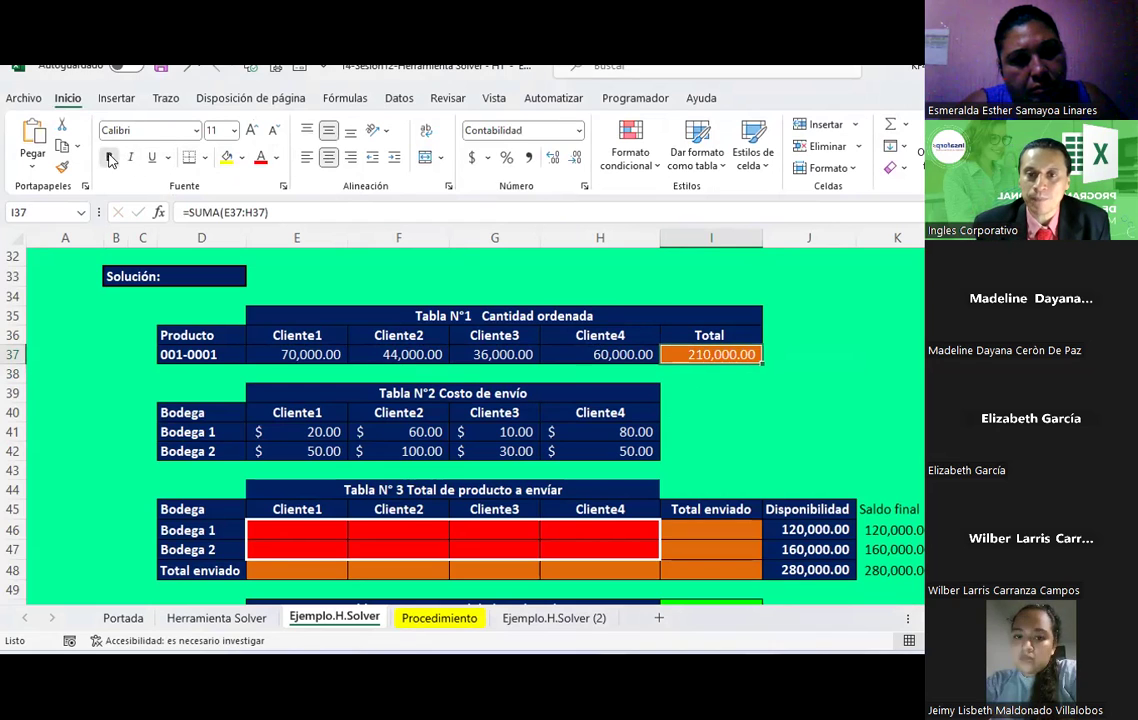
left_click(812, 354)
left_click(757, 354)
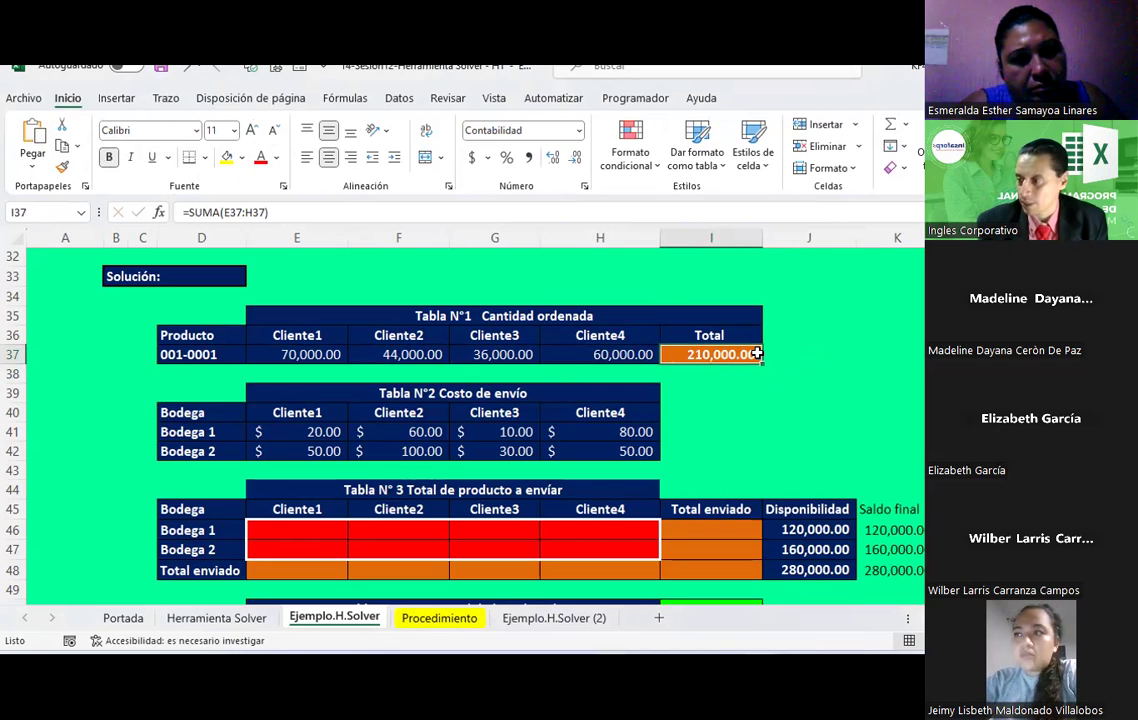
left_click(815, 354)
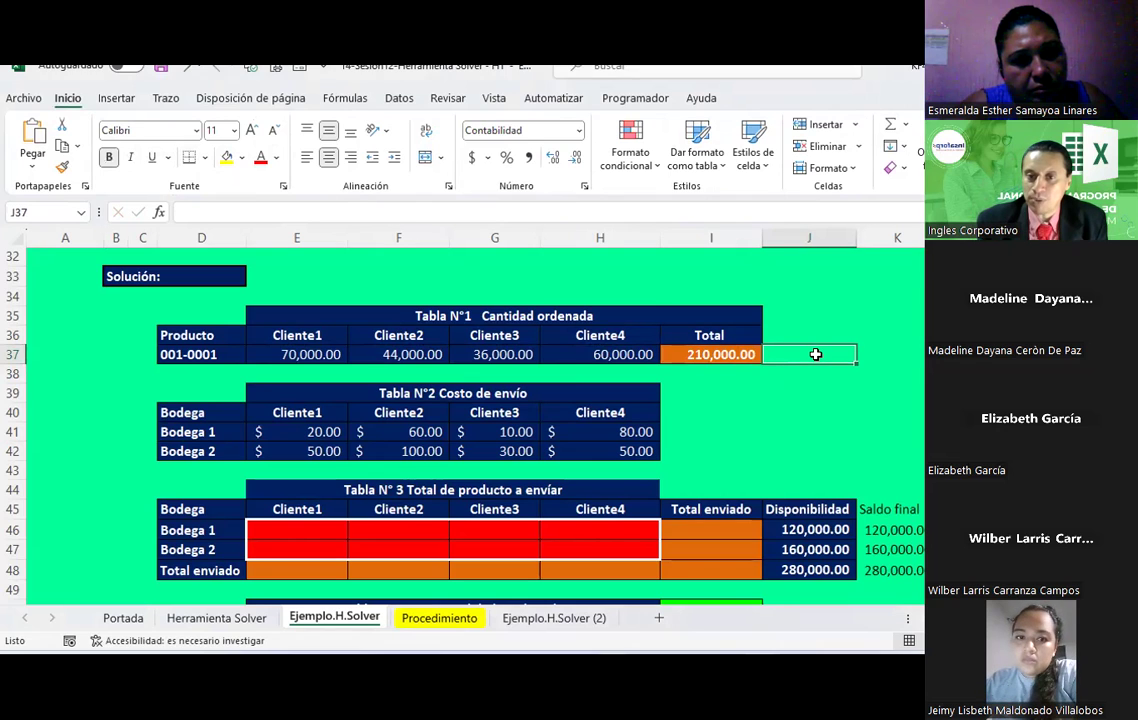
Enter =SI(I37>=J48;"Desabastecimiento";"Abastecido") in J37.
type("=si")
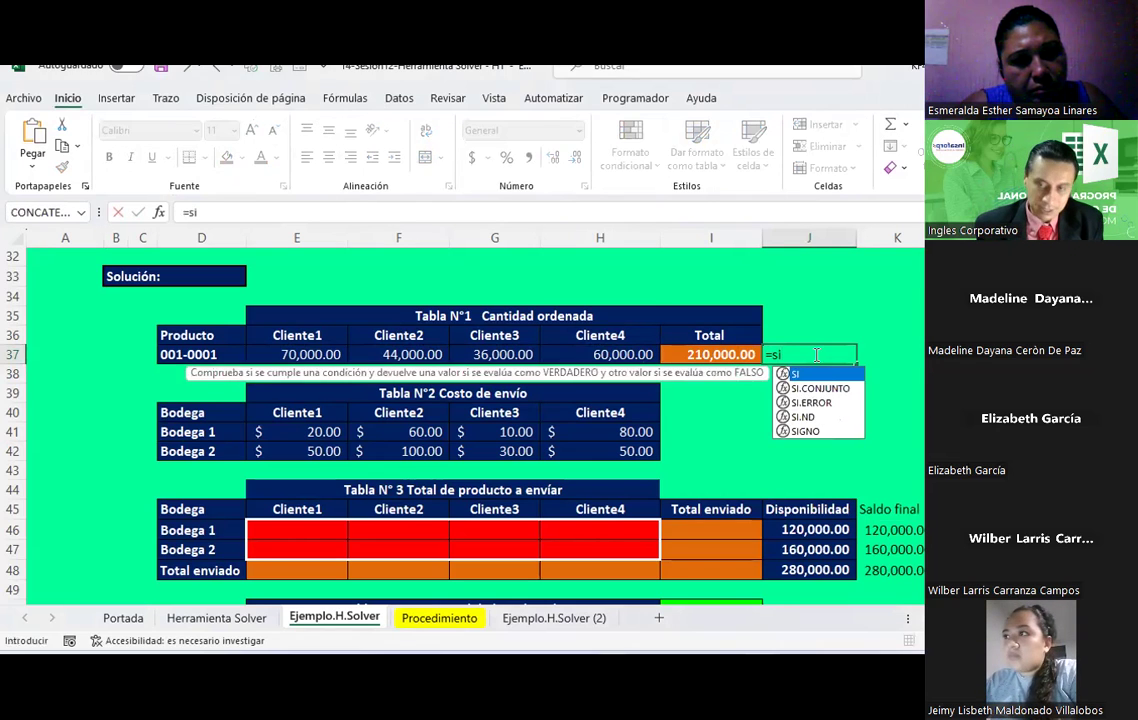
type("(")
left_click(703, 358)
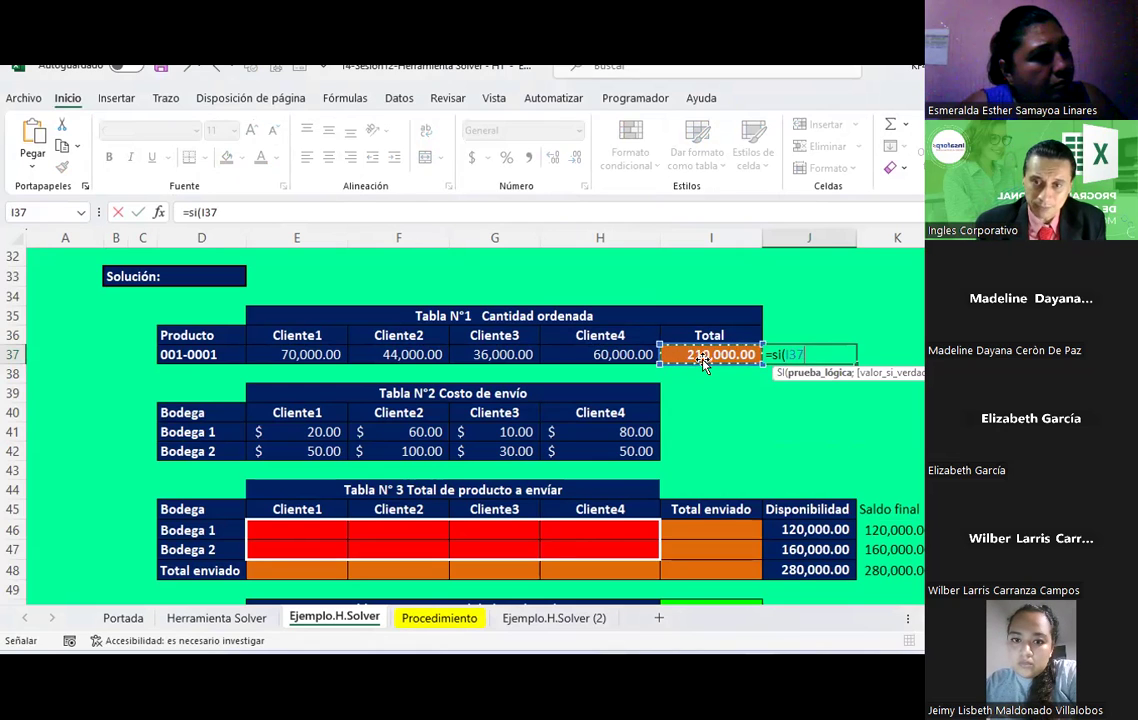
type(">=")
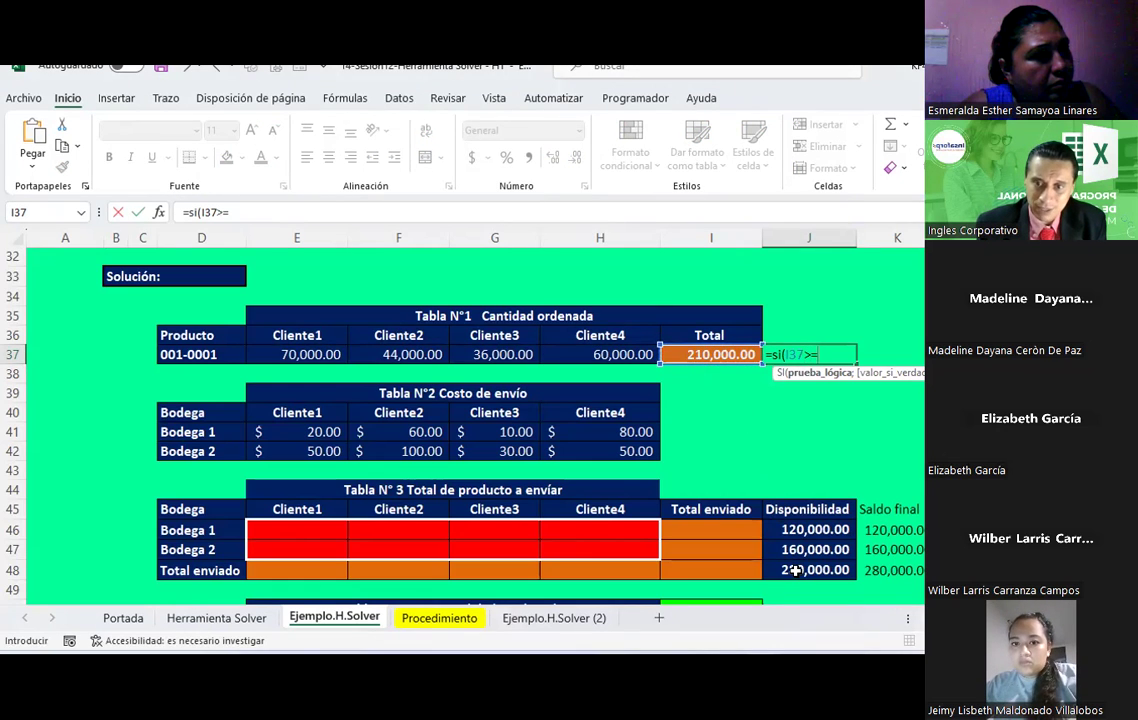
left_click(795, 570)
type(";\"Desabastecimiento\";\"Abas")
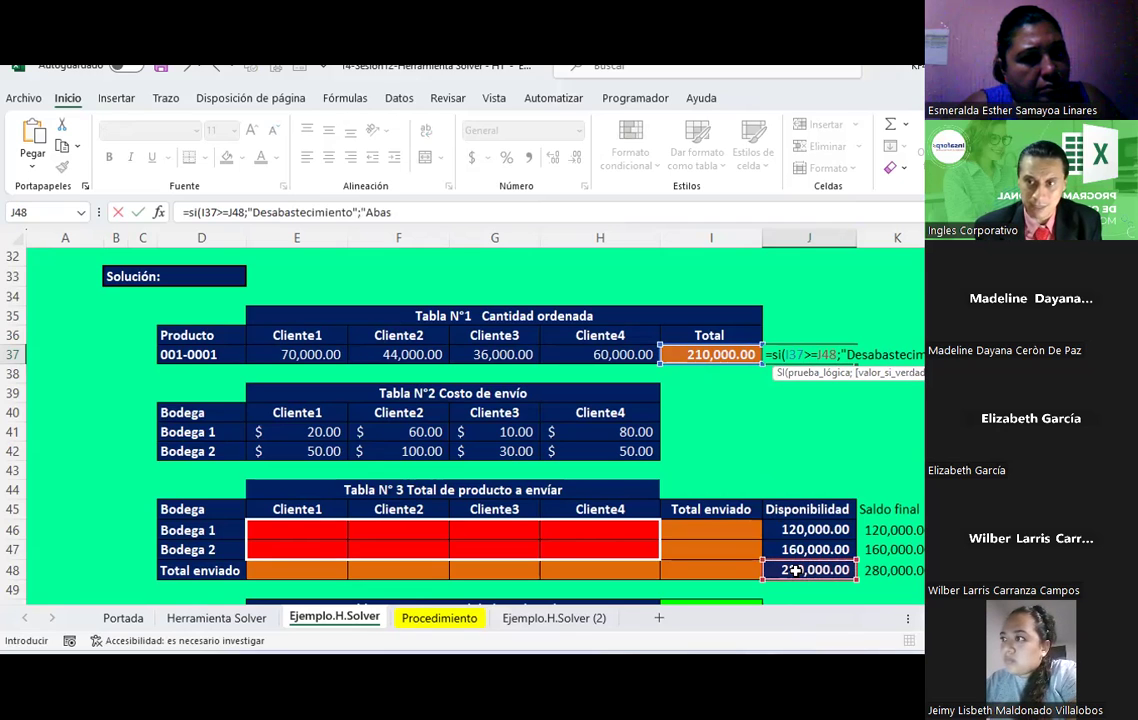
type("tecido\"")
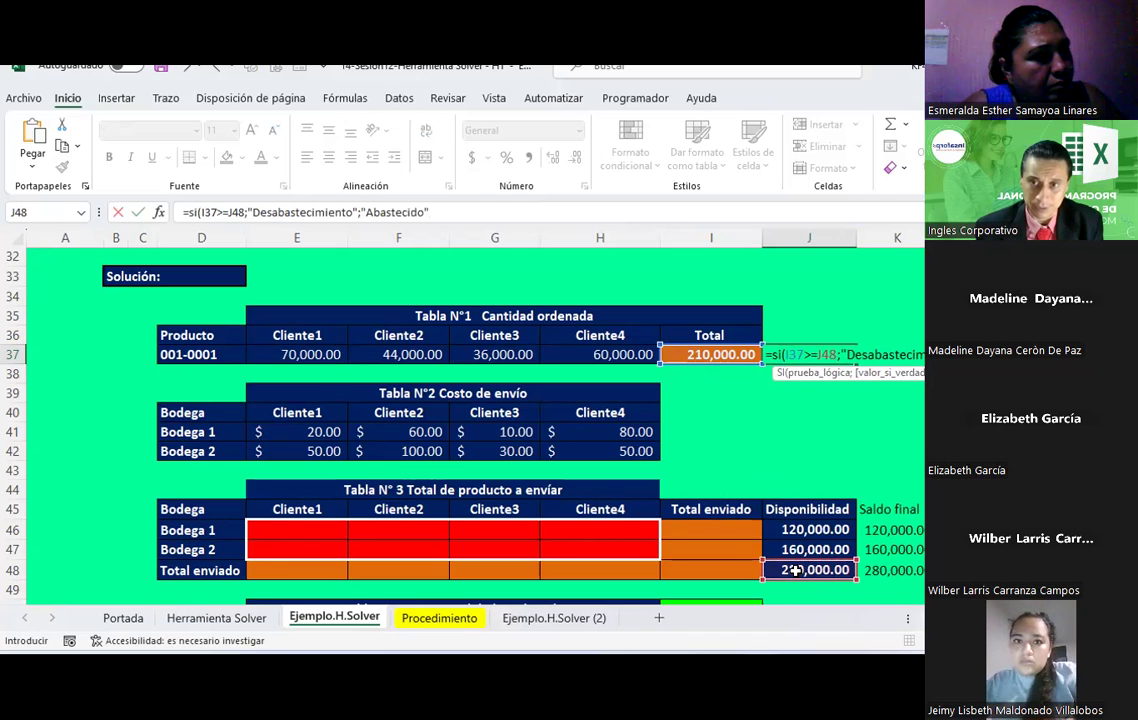
key("Return")
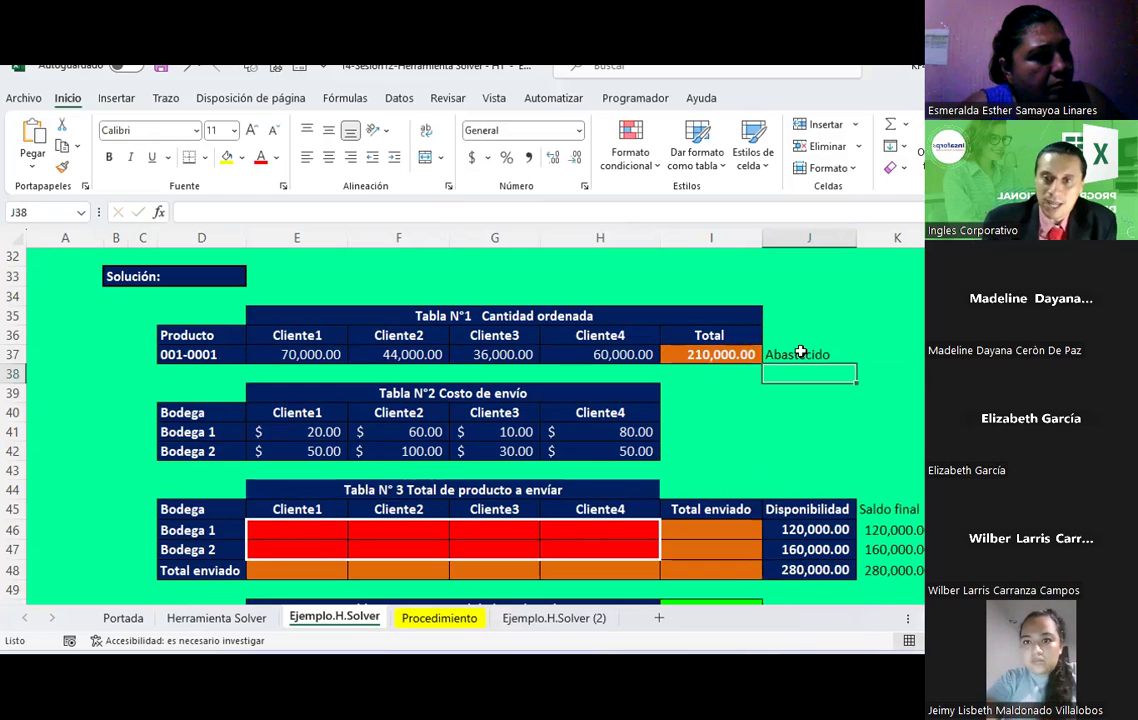
Centre the Abastecido flag in J37 and give it a red fill.
left_click(800, 352)
left_click(329, 159)
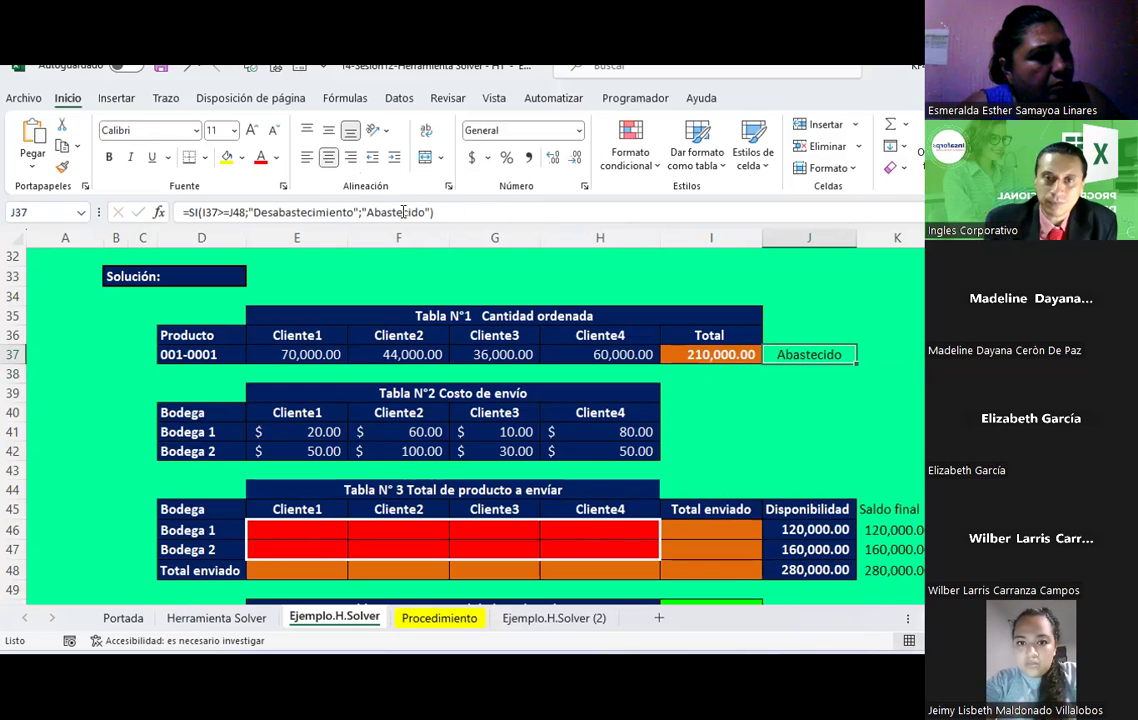
left_click(241, 158)
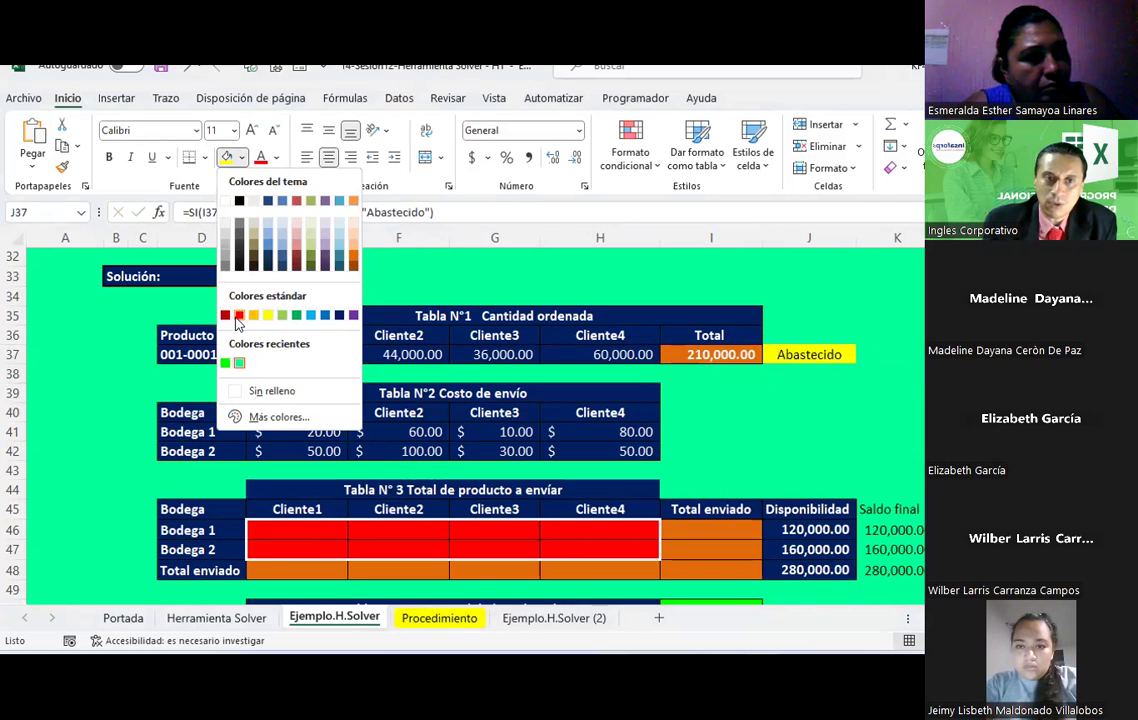
left_click(824, 328)
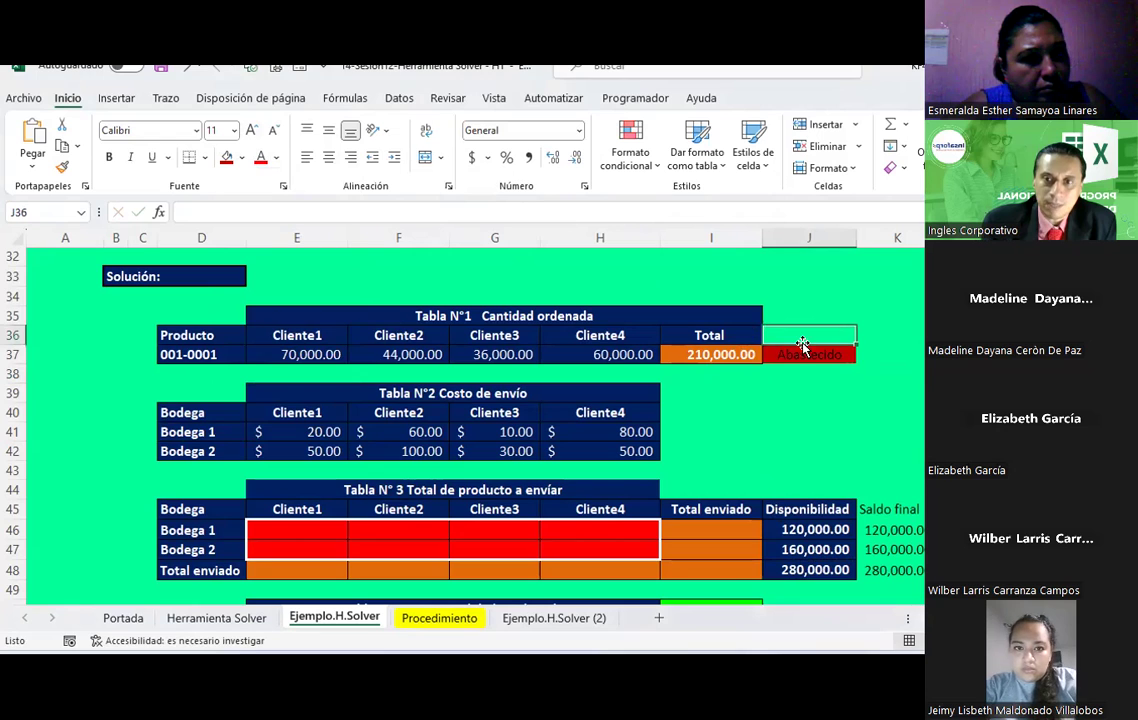
left_click(804, 356)
Apply All Borders to J37 and test the flag with a 310,000 total in I37.
left_click(204, 157)
left_click(255, 336)
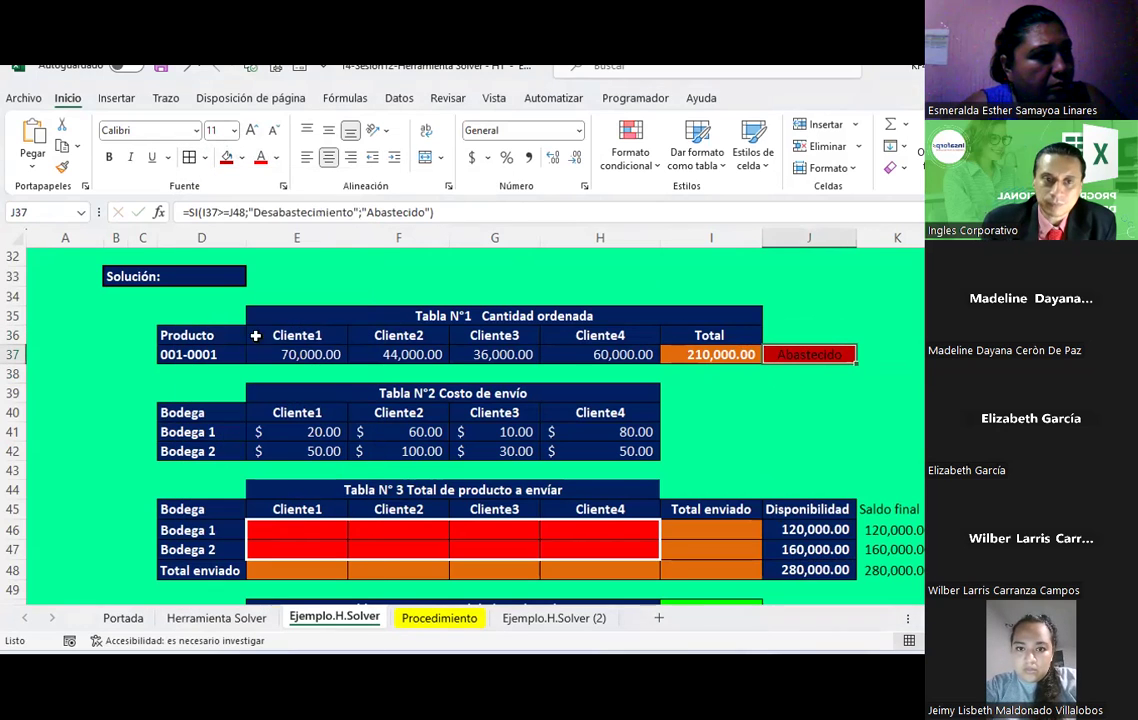
left_click(697, 354)
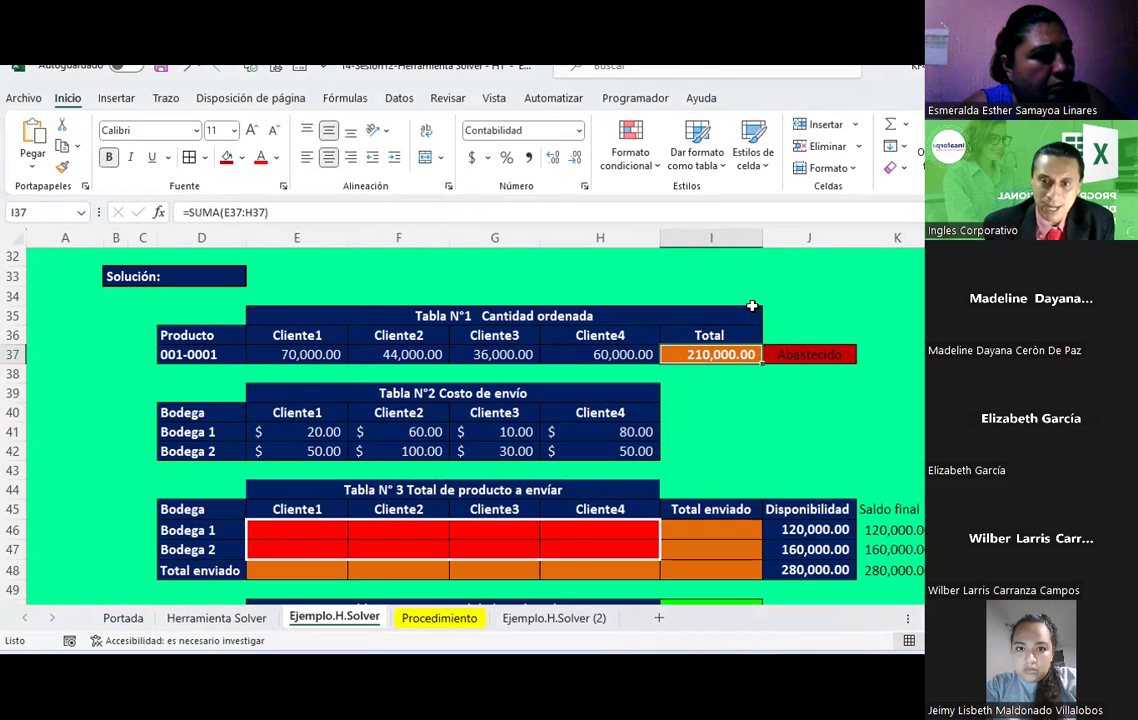
type("3")
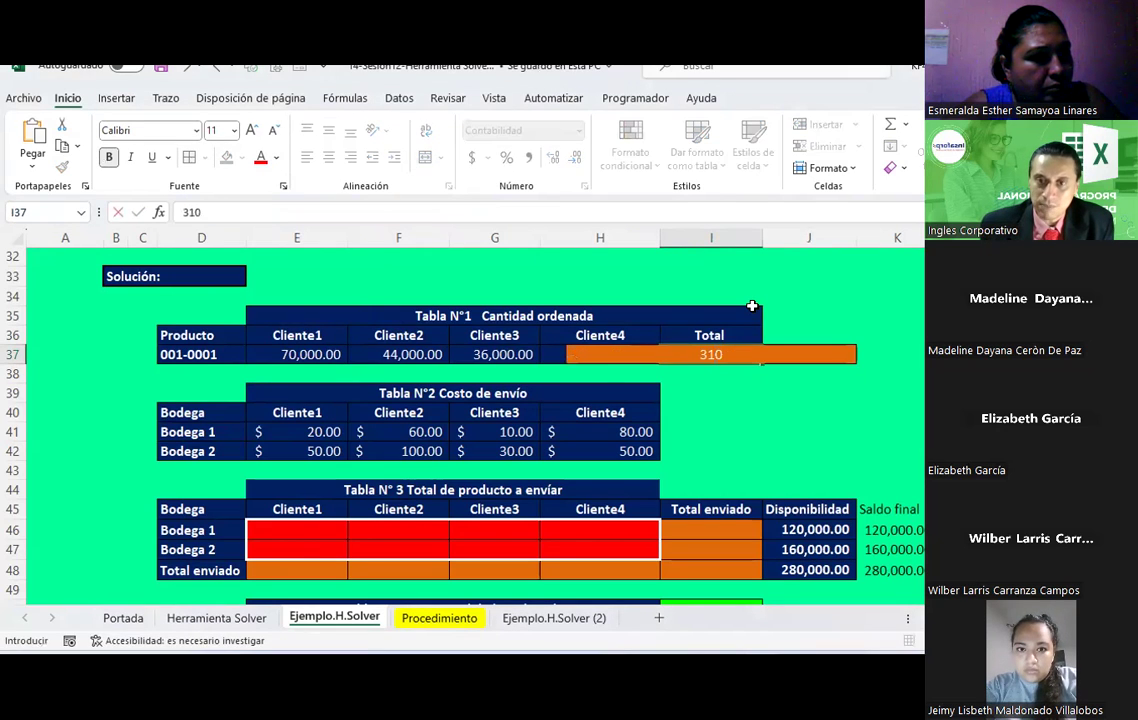
key("Tab")
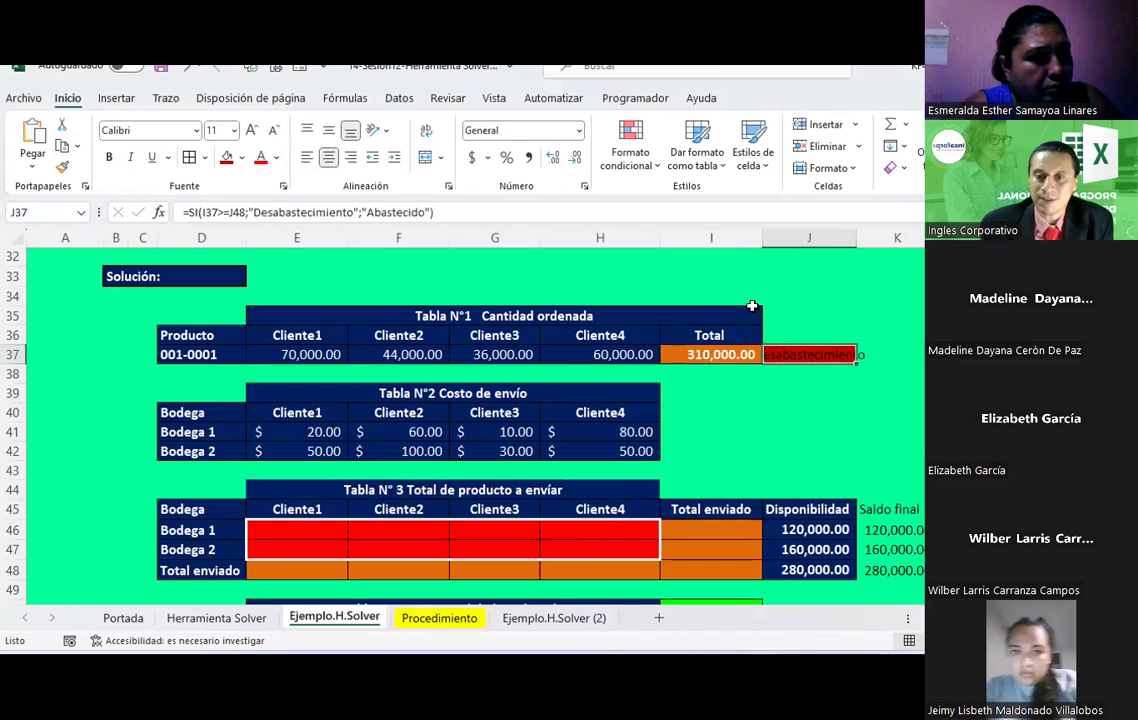
Undo back to the =SUMA(E37:H37) total and widen column J to fit the flag.
double_click(855, 244)
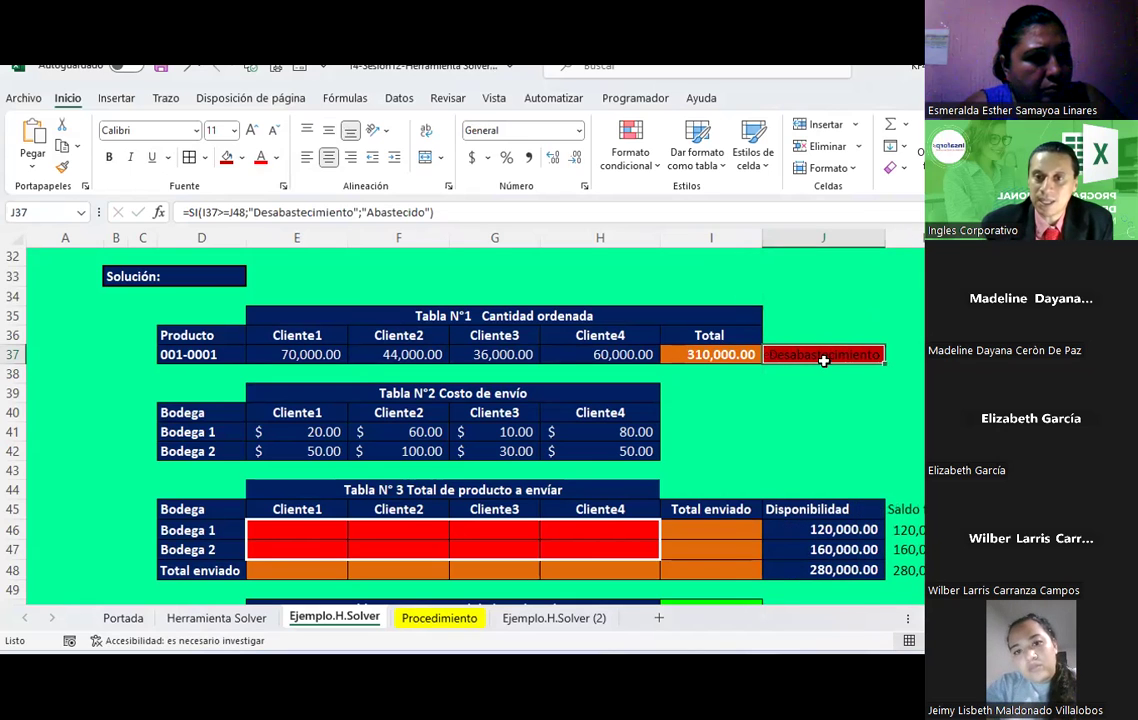
left_click(733, 354)
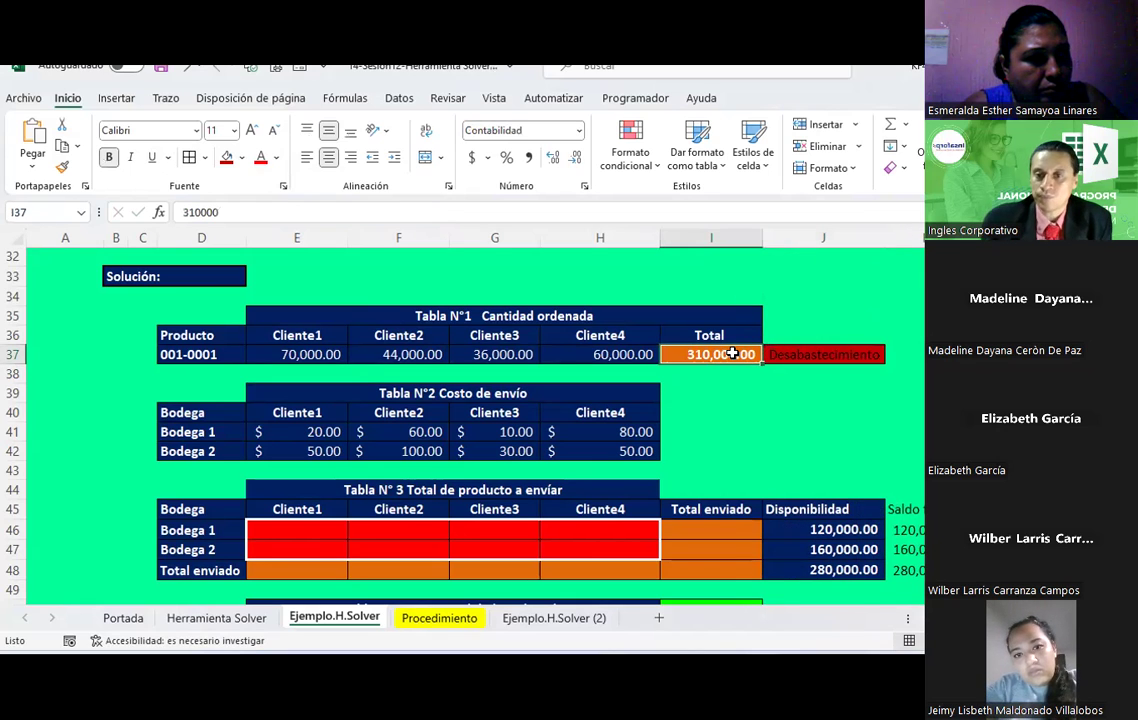
key("ctrl+z")
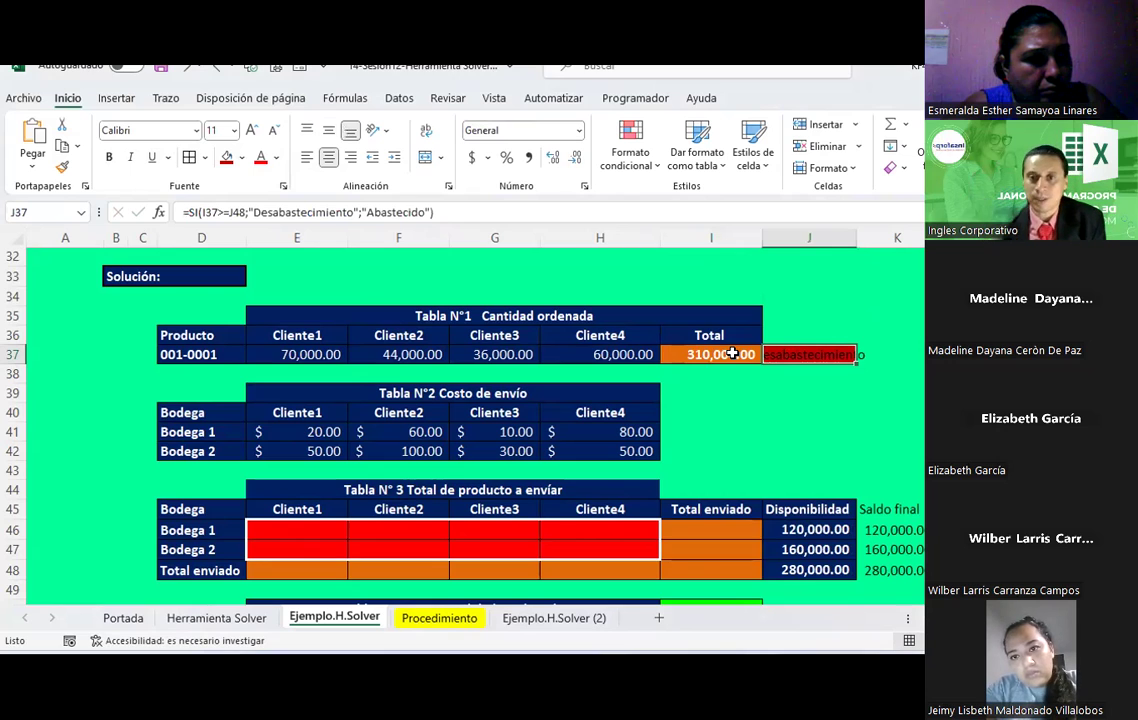
key("ctrl+z")
left_click_drag(856, 238, 882, 238)
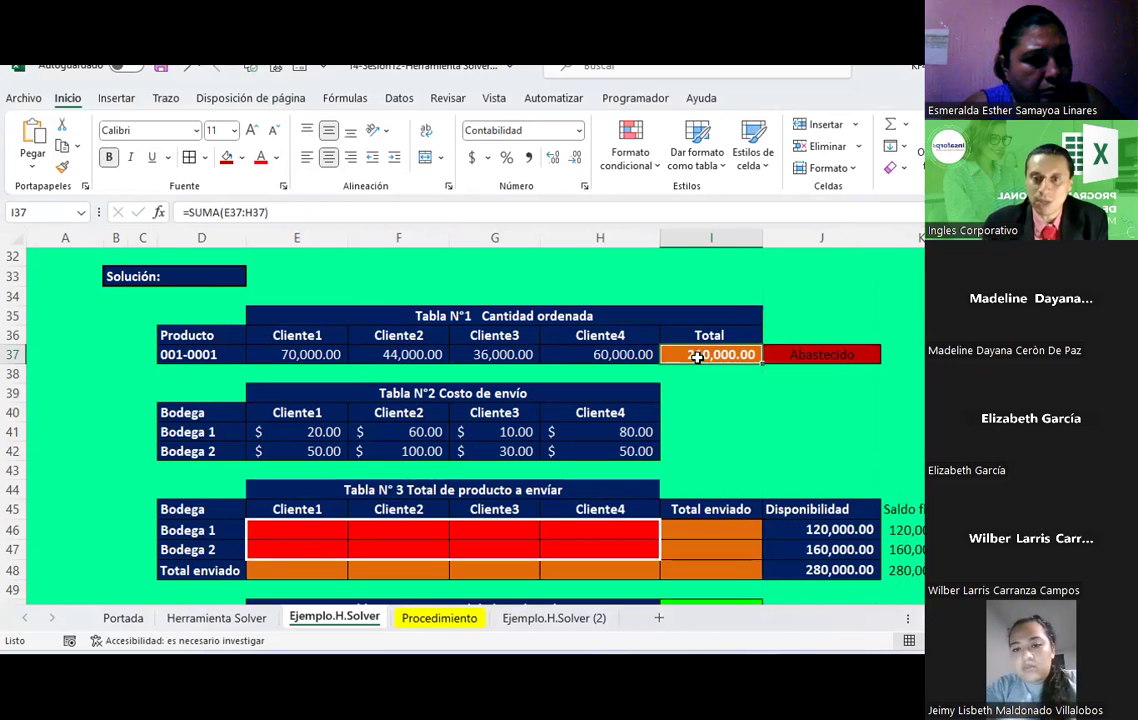
scroll(697, 355, "down", 1)
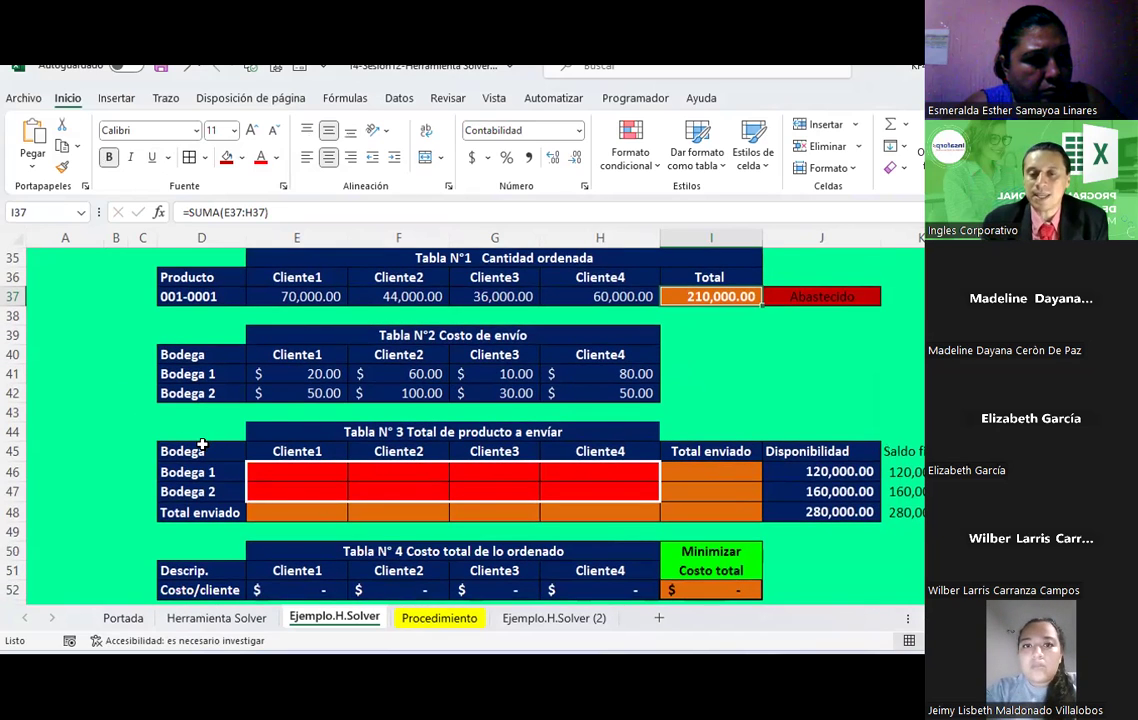
Sum Bodega 1's shipments in I46 as =SUMA(E46:H46) and fill it down to I47.
left_click(277, 470)
left_click_drag(357, 470, 623, 476)
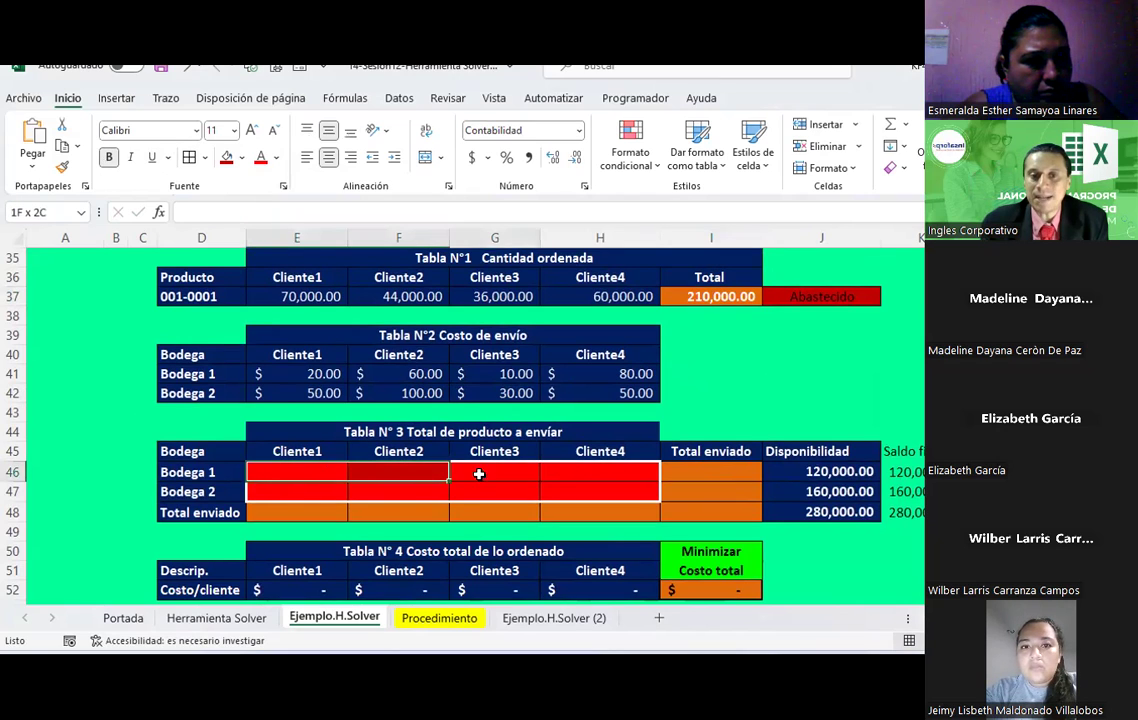
left_click(700, 471)
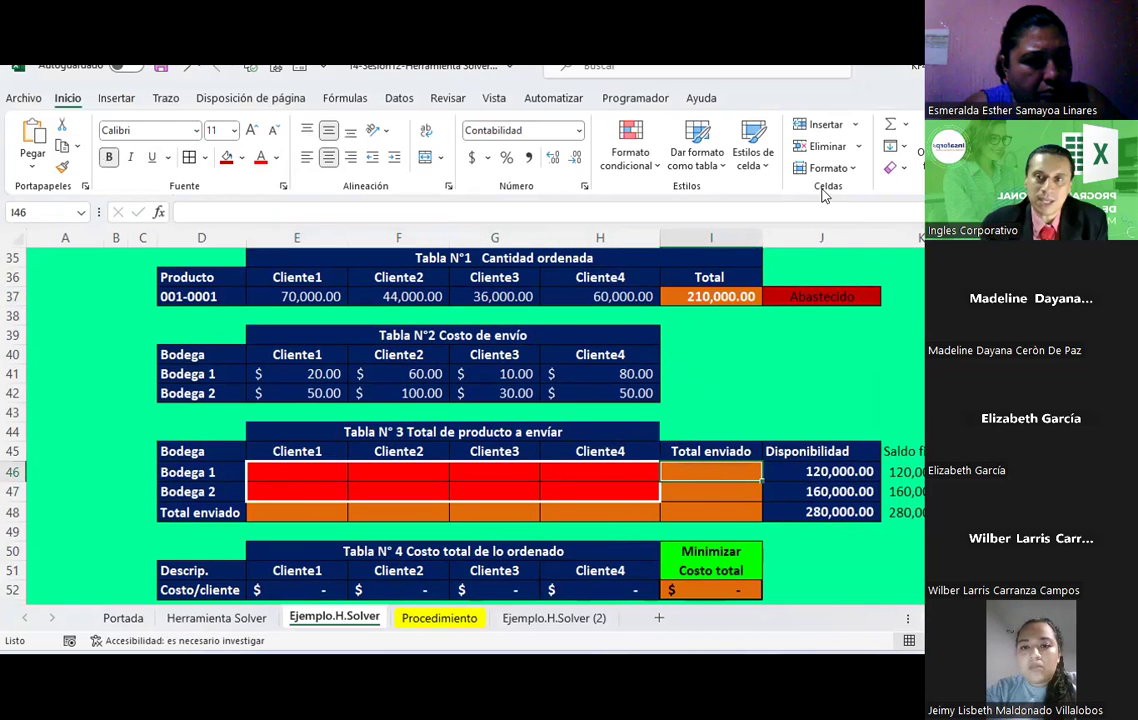
left_click(890, 124)
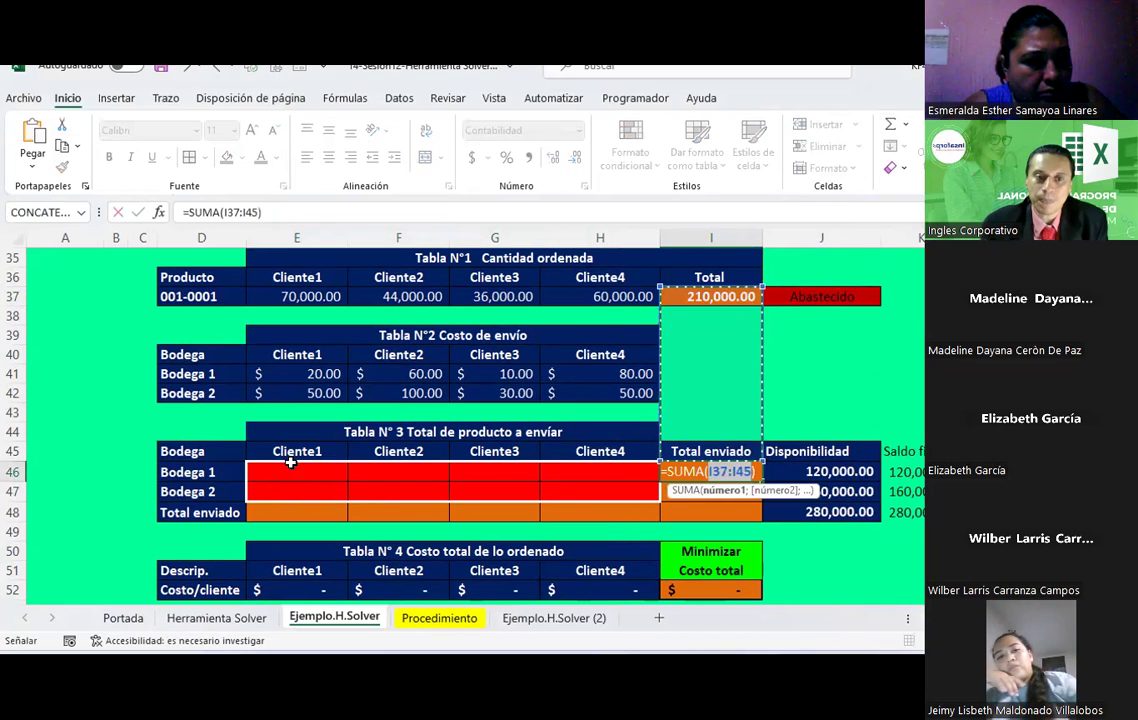
left_click_drag(290, 466, 600, 468)
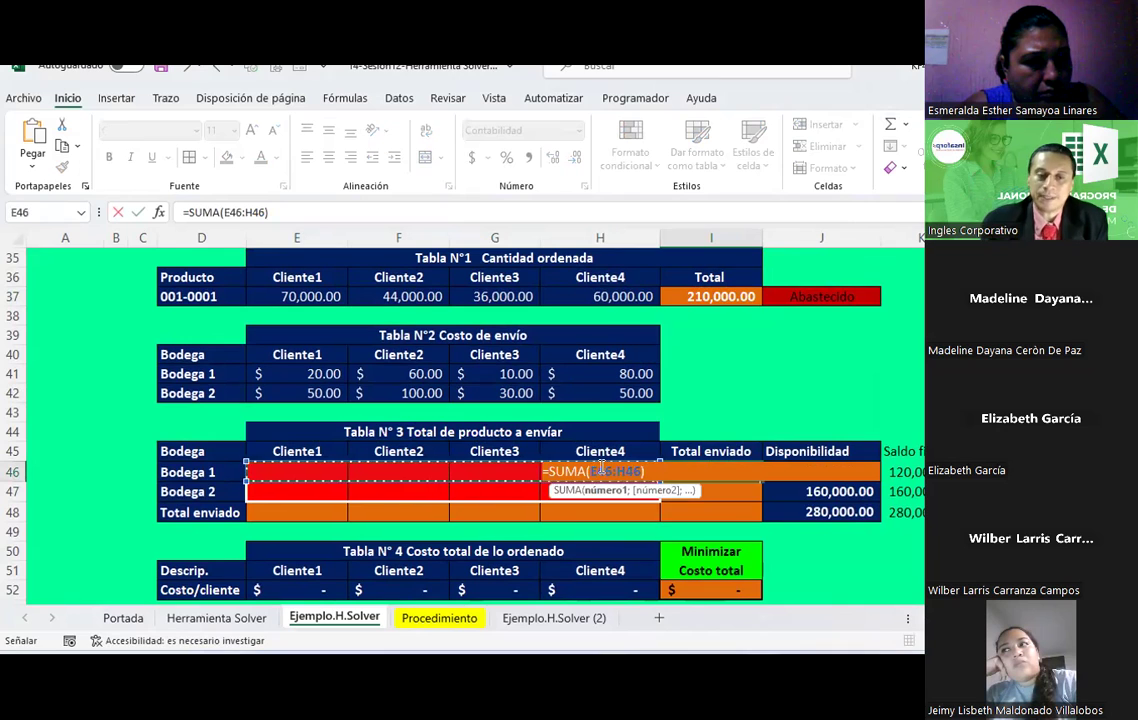
key("Return")
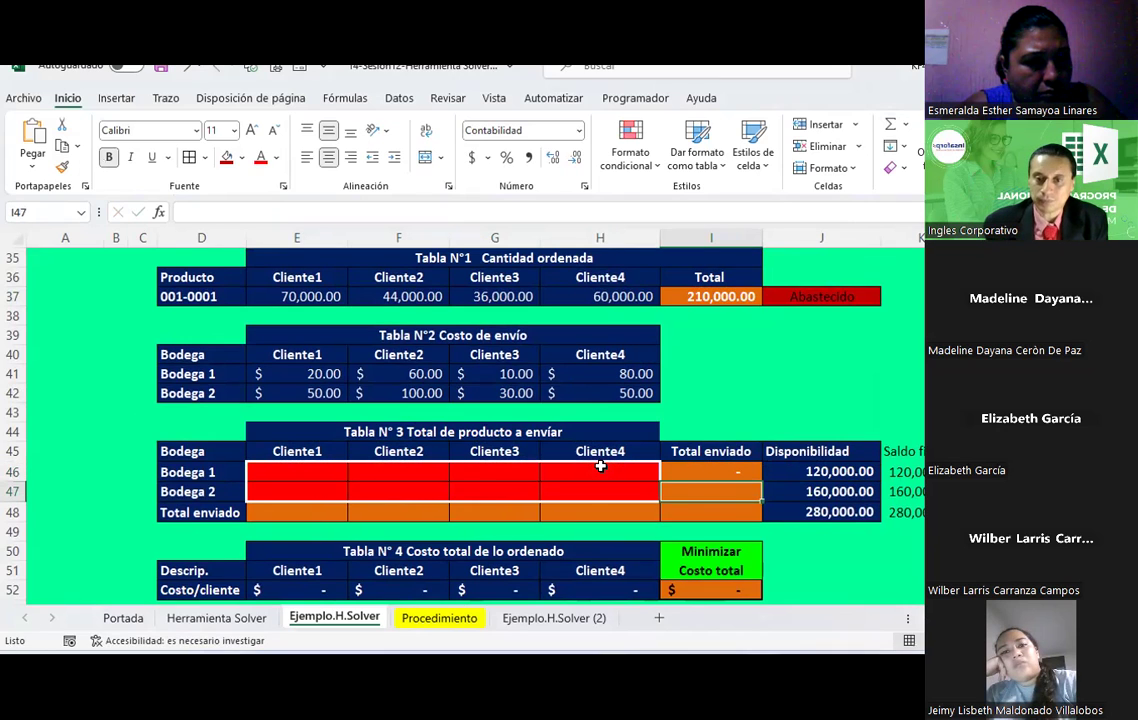
left_click(724, 470)
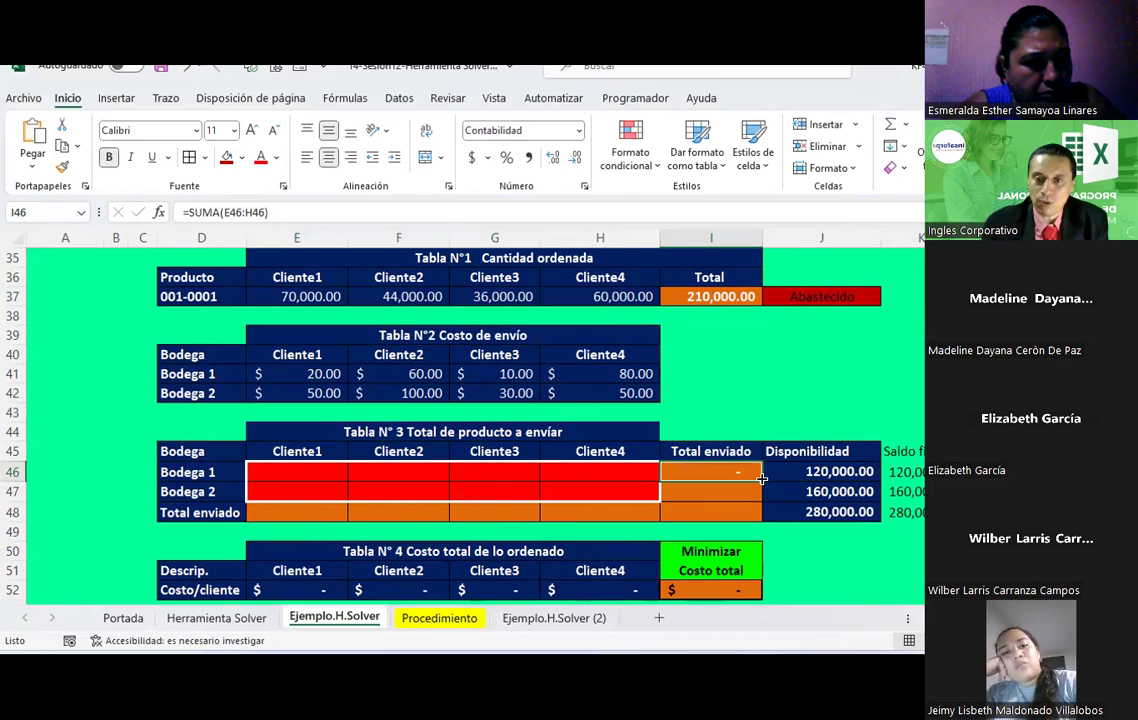
left_click_drag(760, 482, 760, 500)
left_click(714, 488)
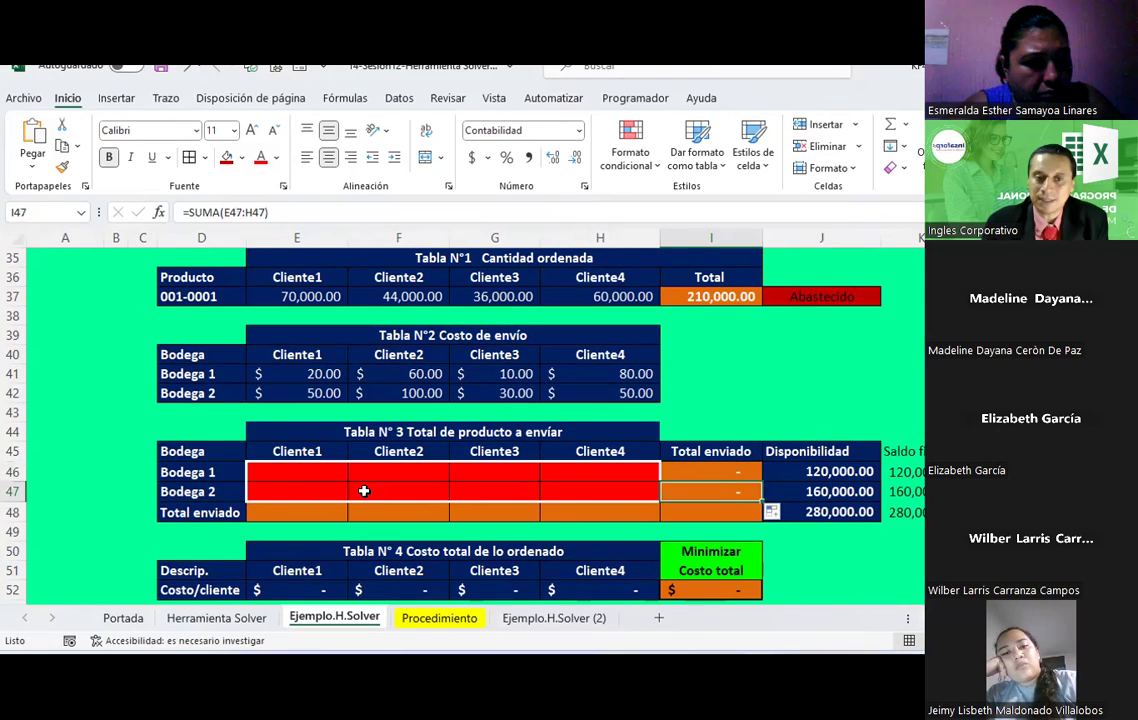
AutoSum I48 as =SUMA(I46:I47) and review the Total enviado and Disponibilidad formulas.
left_click(710, 512)
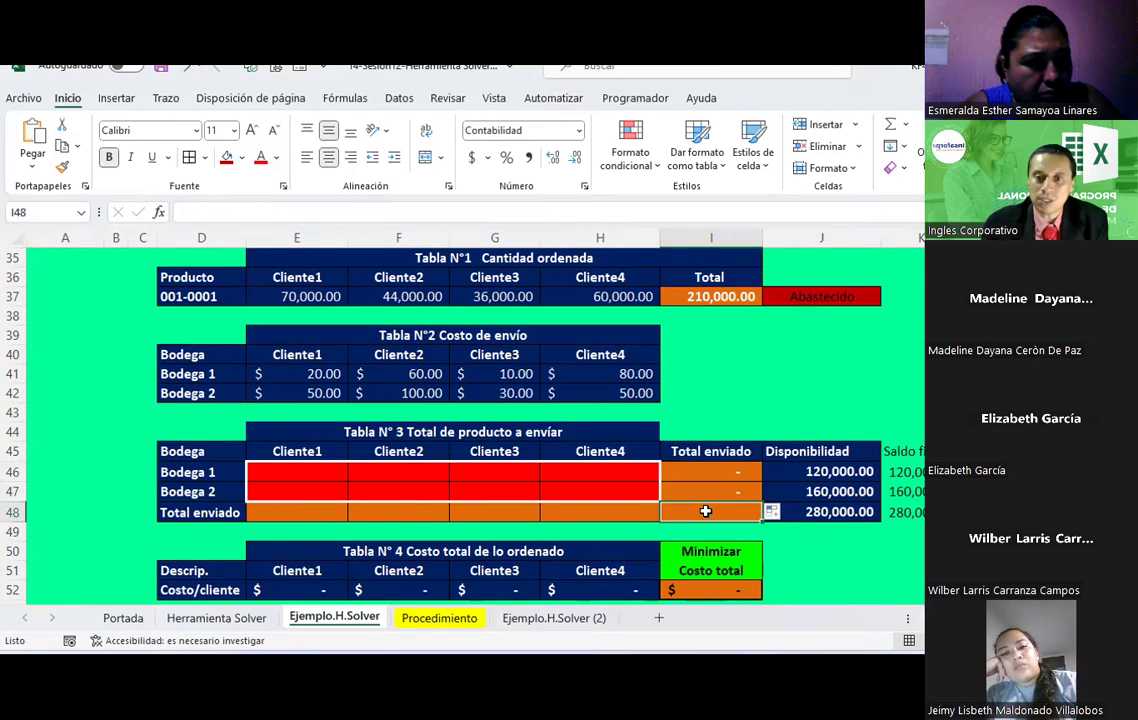
left_click(891, 124)
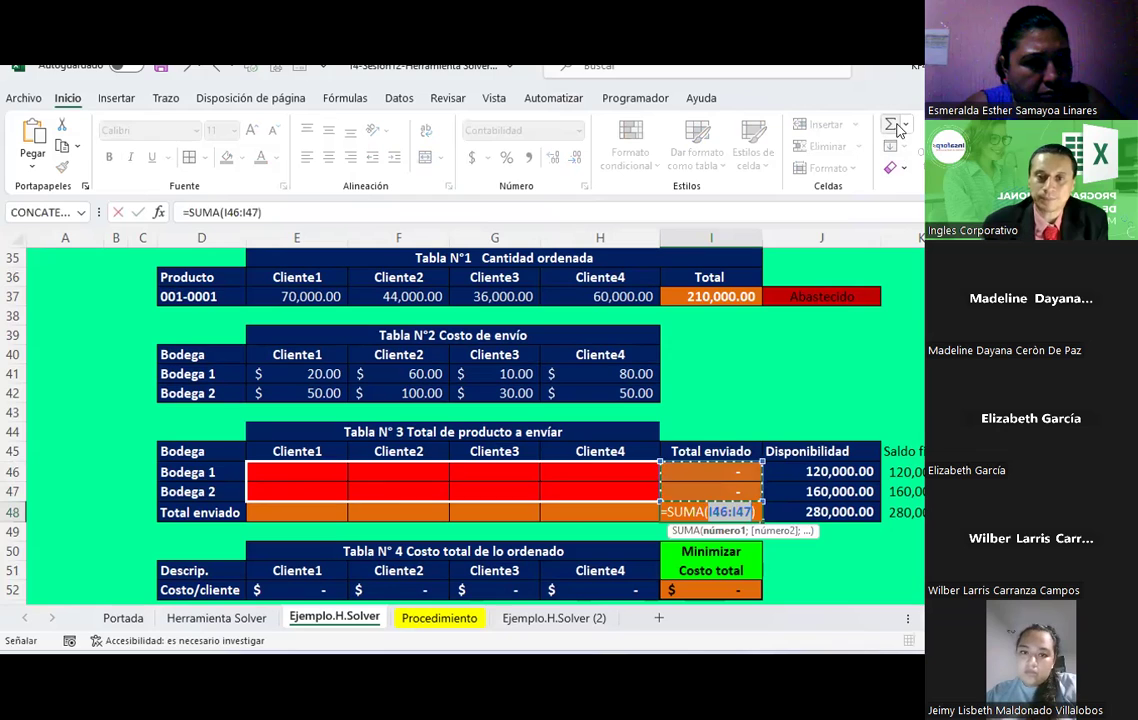
key("Return")
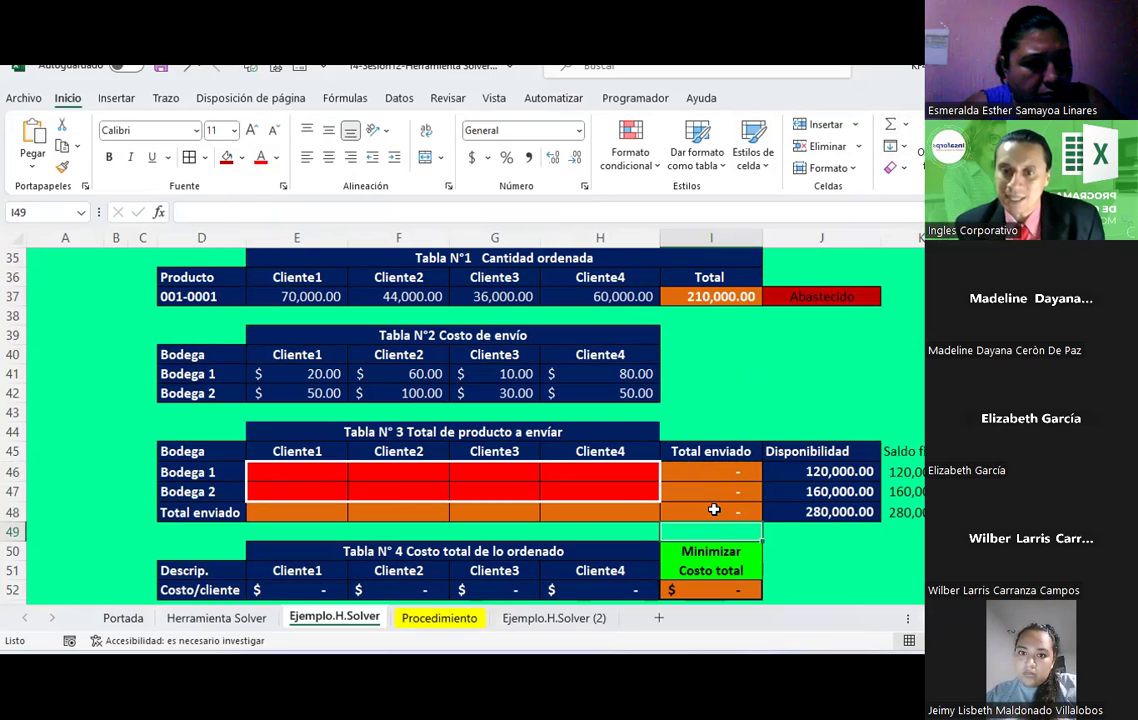
left_click(729, 472)
left_click(724, 451)
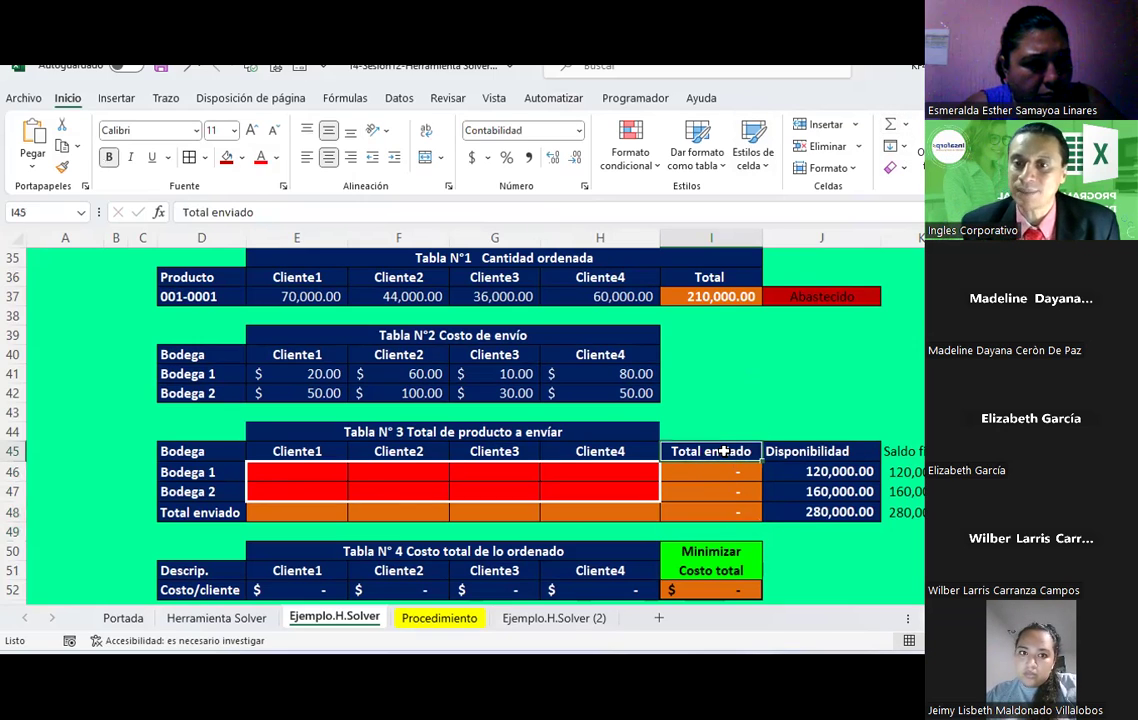
left_click(702, 514)
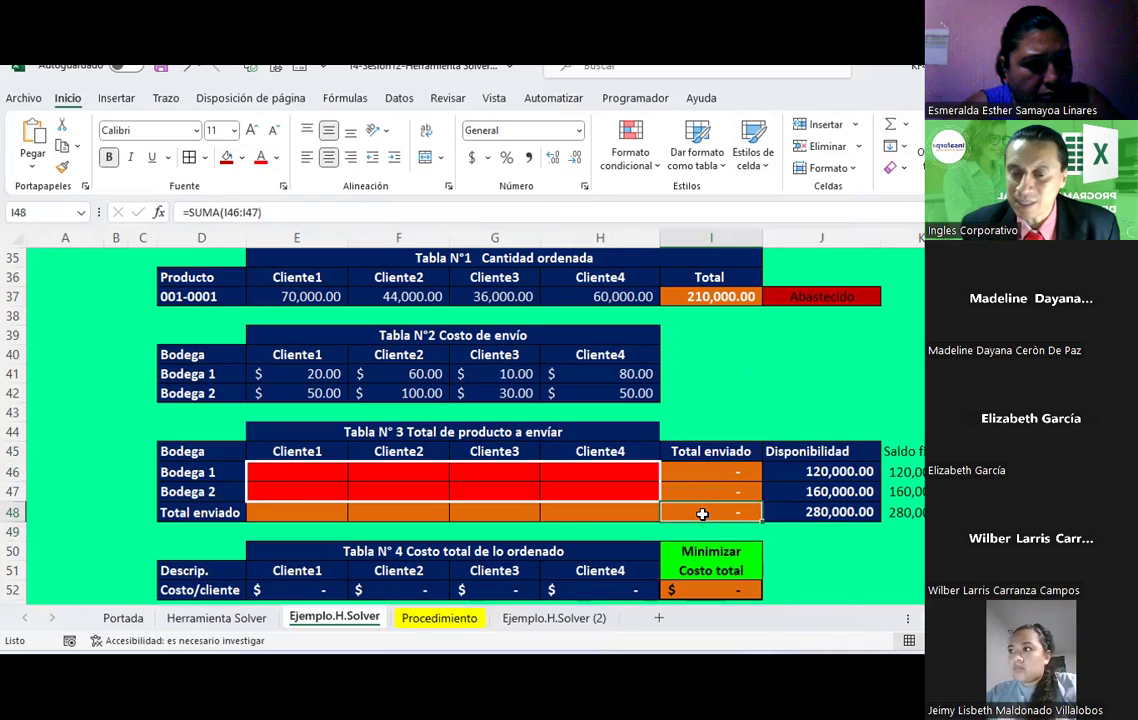
left_click(797, 512)
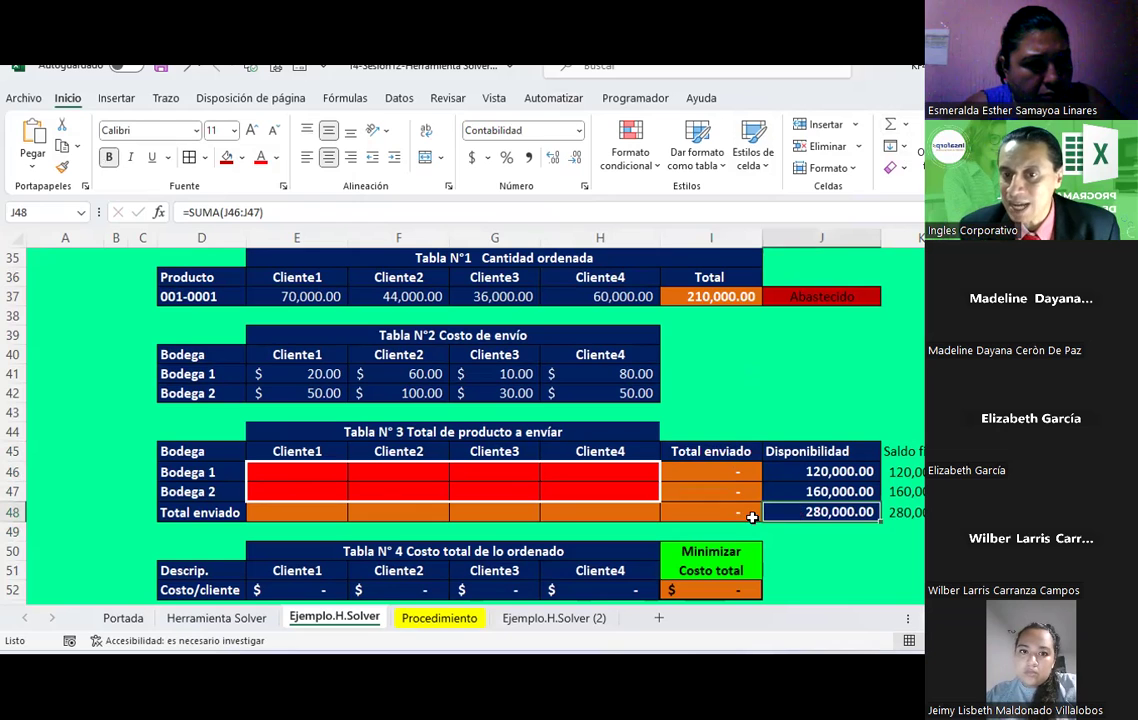
left_click(748, 513)
scroll(740, 513, "up", 1)
scroll(734, 513, "up", 4)
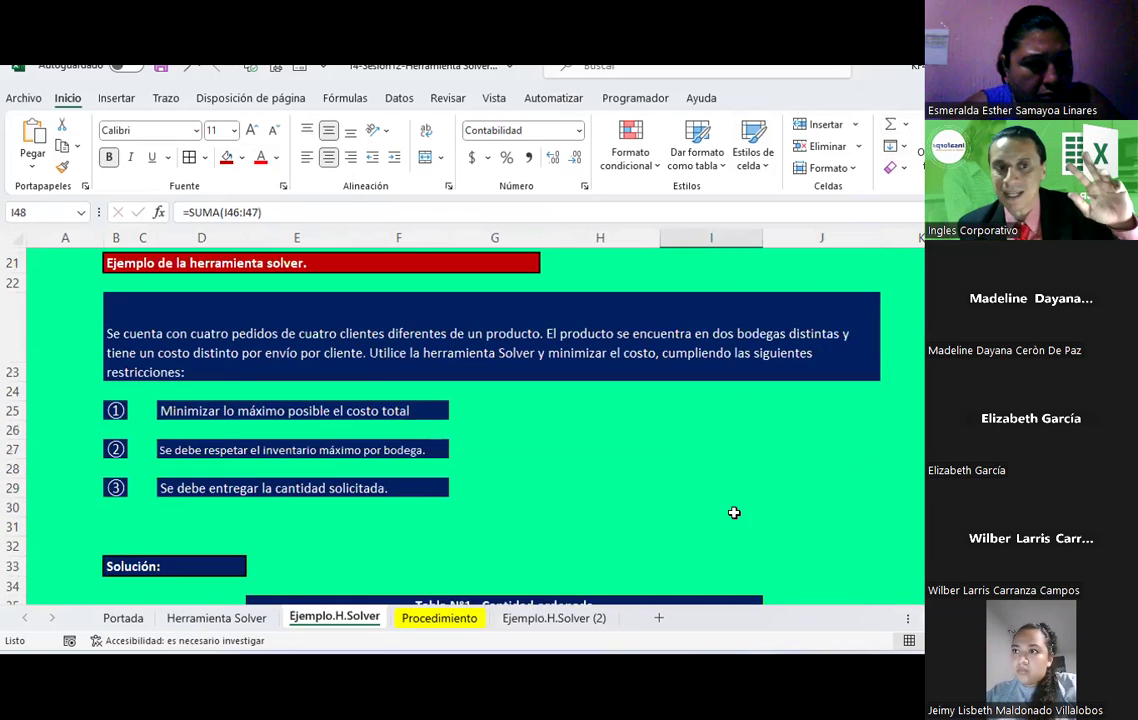
scroll(734, 512, "down", 1)
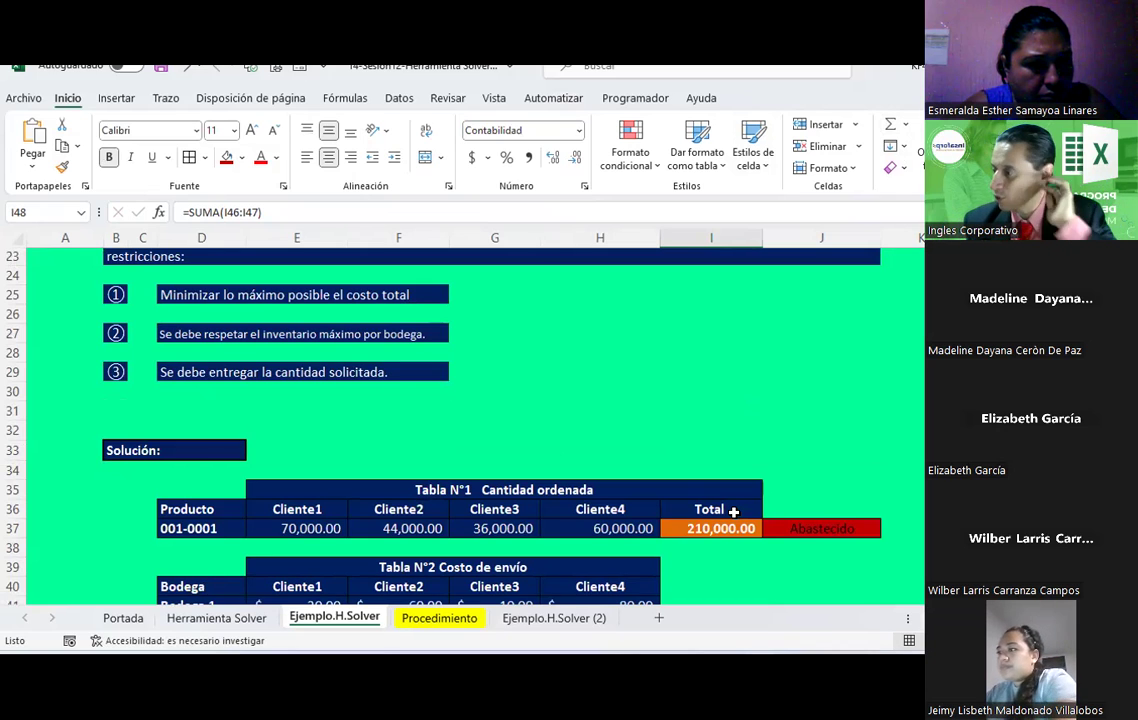
scroll(734, 512, "down", 3)
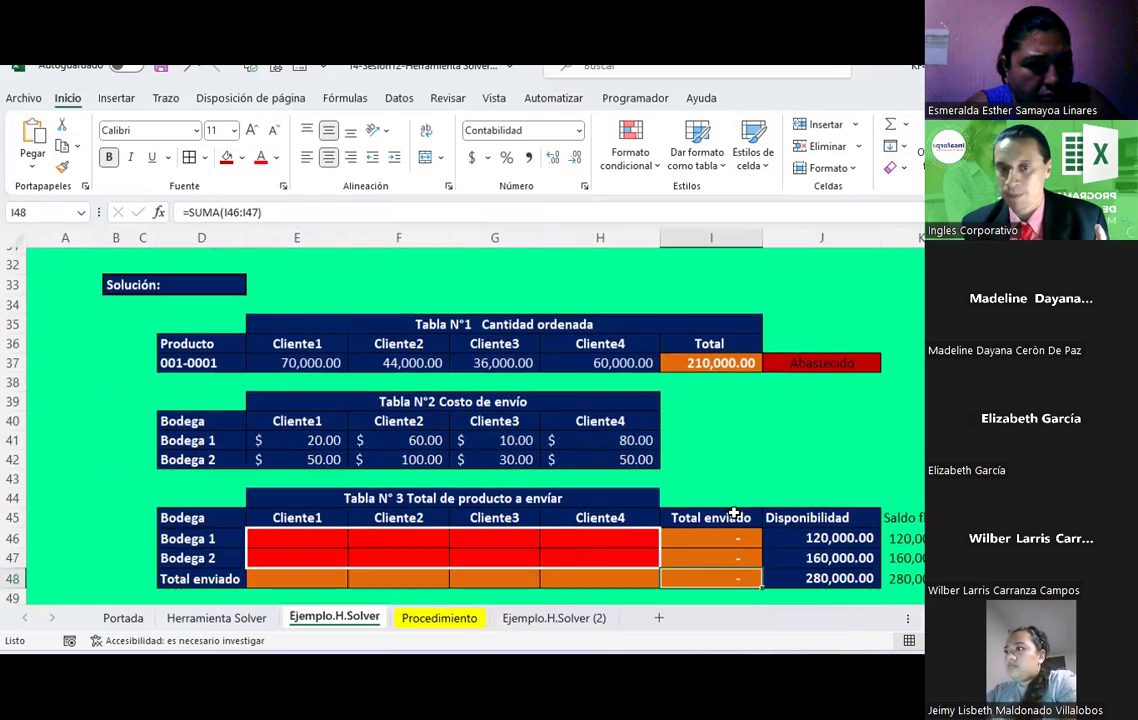
scroll(734, 512, "down", 1)
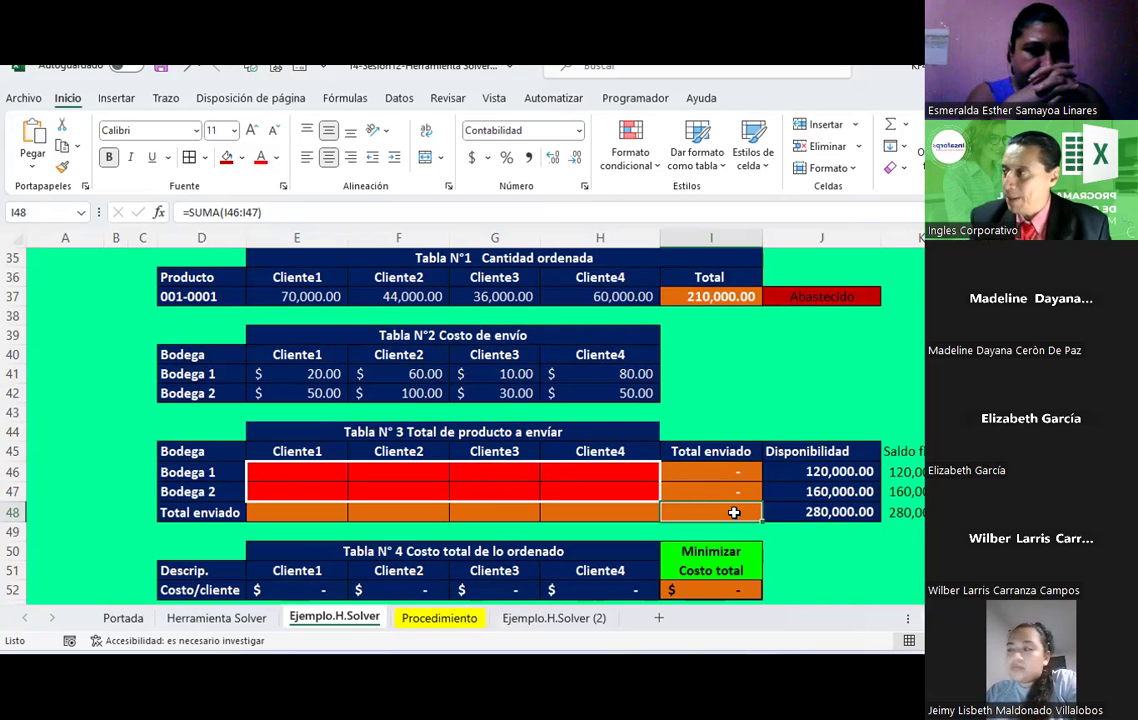
Enter =SUMA(E46:E47) in E48 and fill it across to H48.
left_click(300, 522)
key("alt+equal")
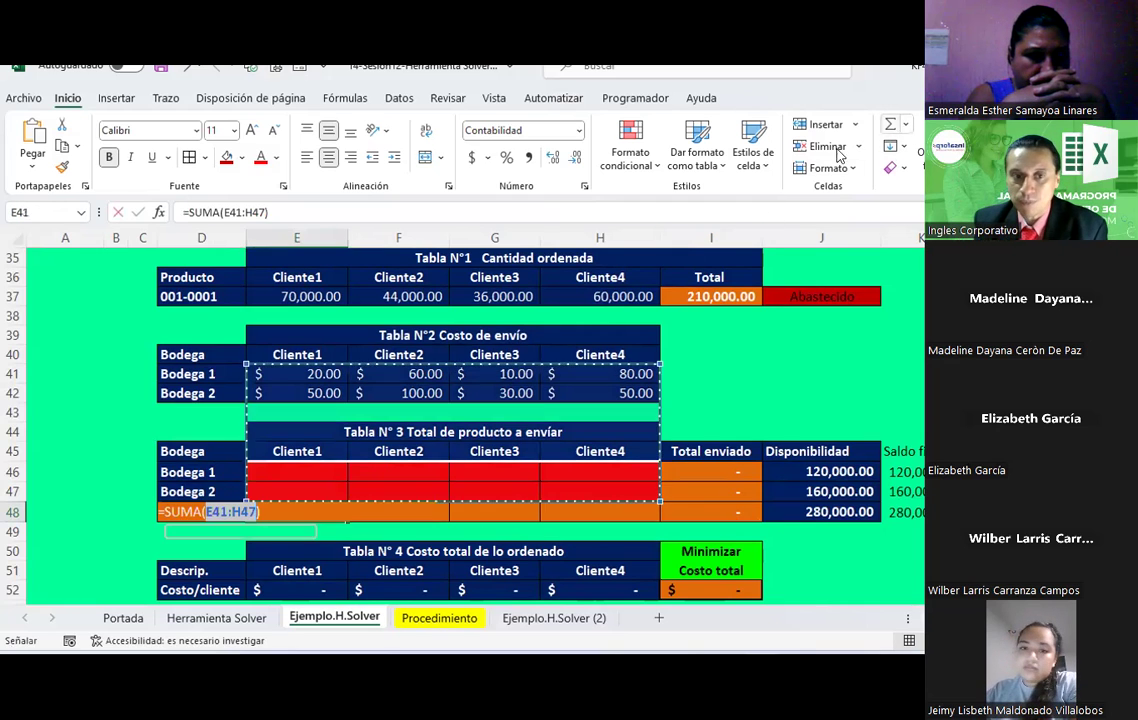
left_click_drag(302, 470, 302, 492)
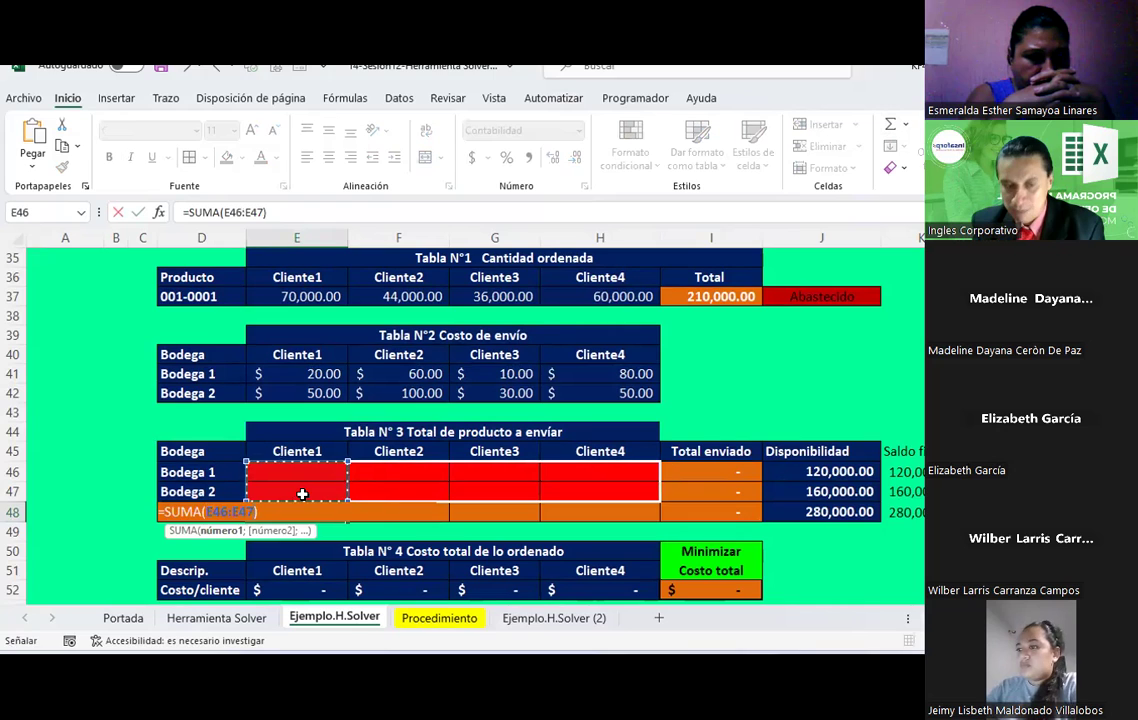
key("ctrl+Return")
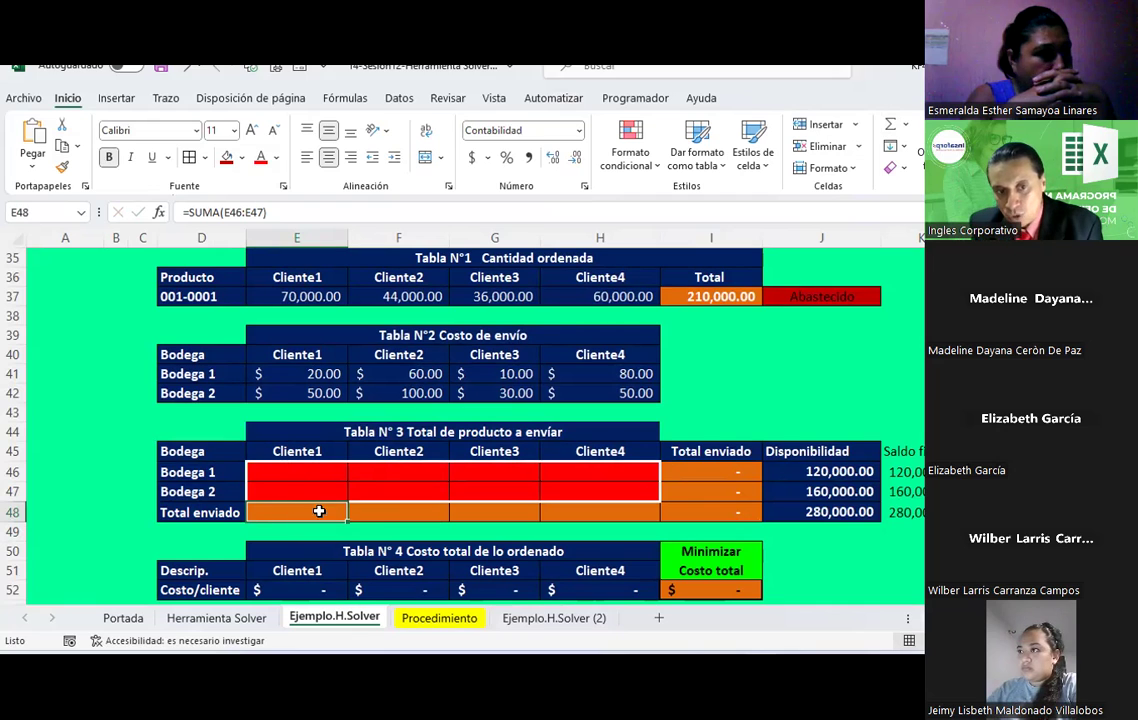
scroll(311, 513, "up", 2)
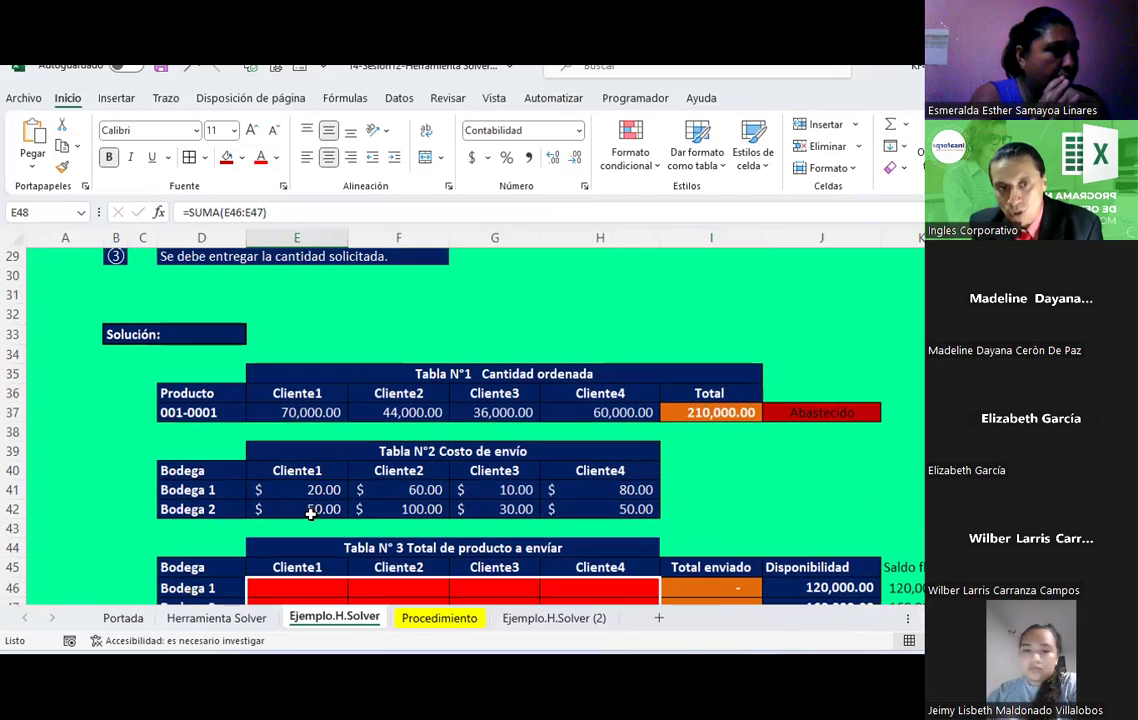
left_click(326, 417)
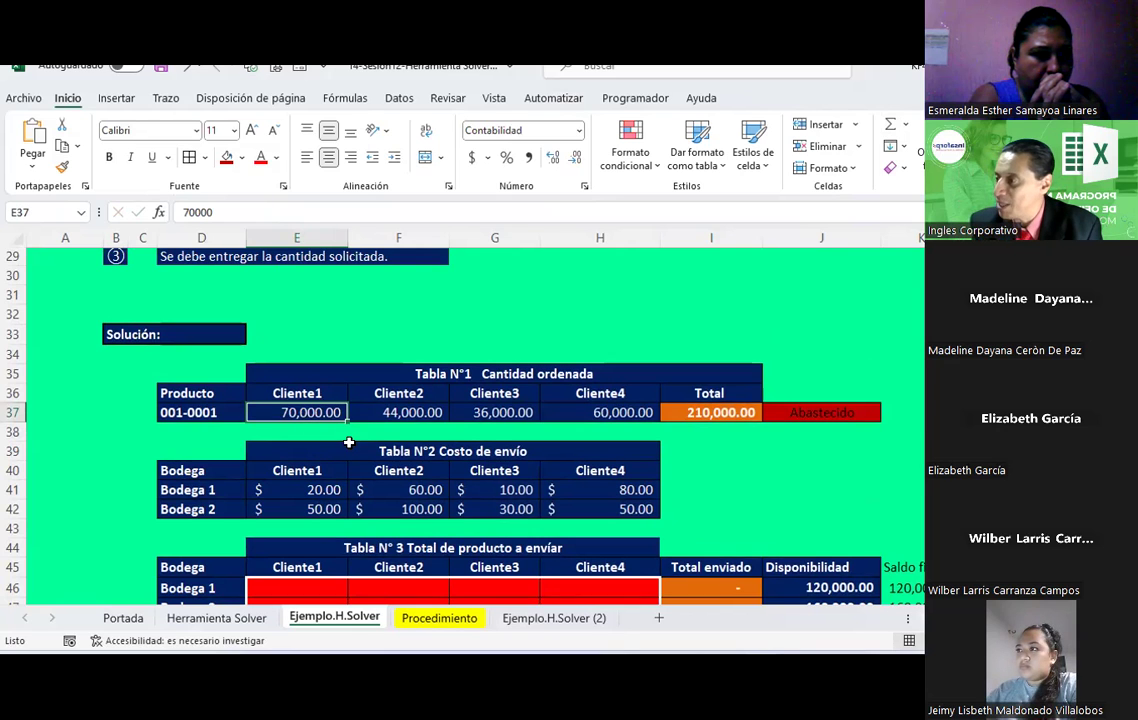
scroll(352, 451, "down", 3)
scroll(335, 410, "down", 1)
left_click(327, 397)
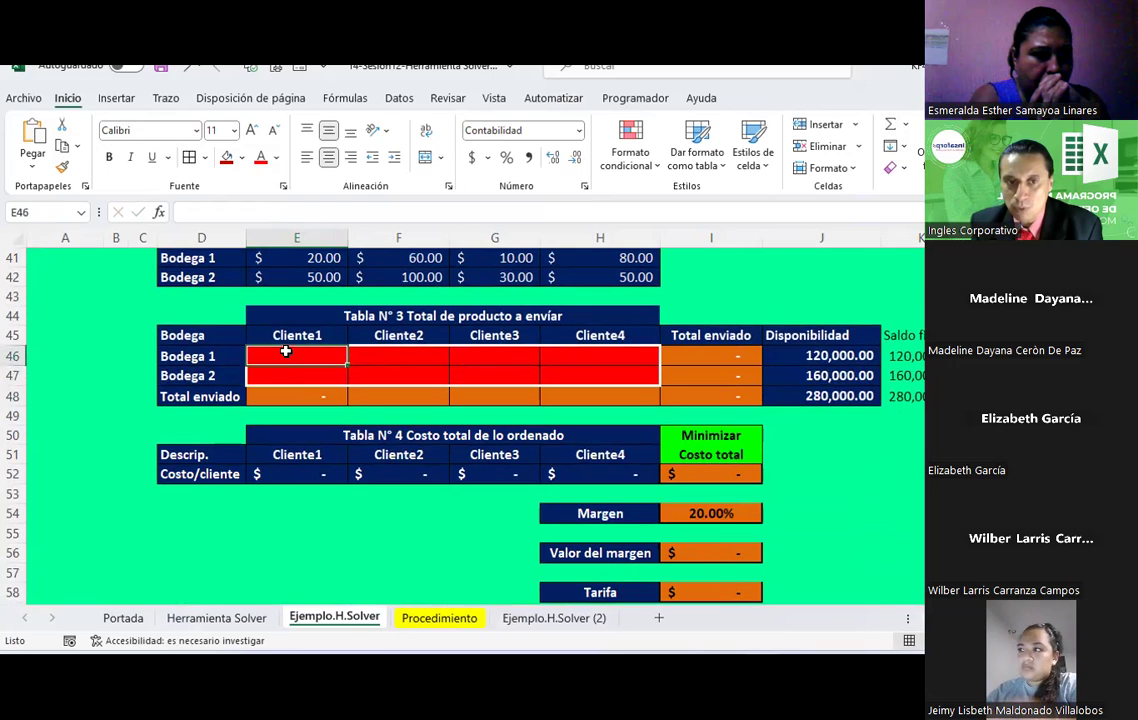
key("Return")
left_click(309, 395)
left_click_drag(345, 401, 621, 405)
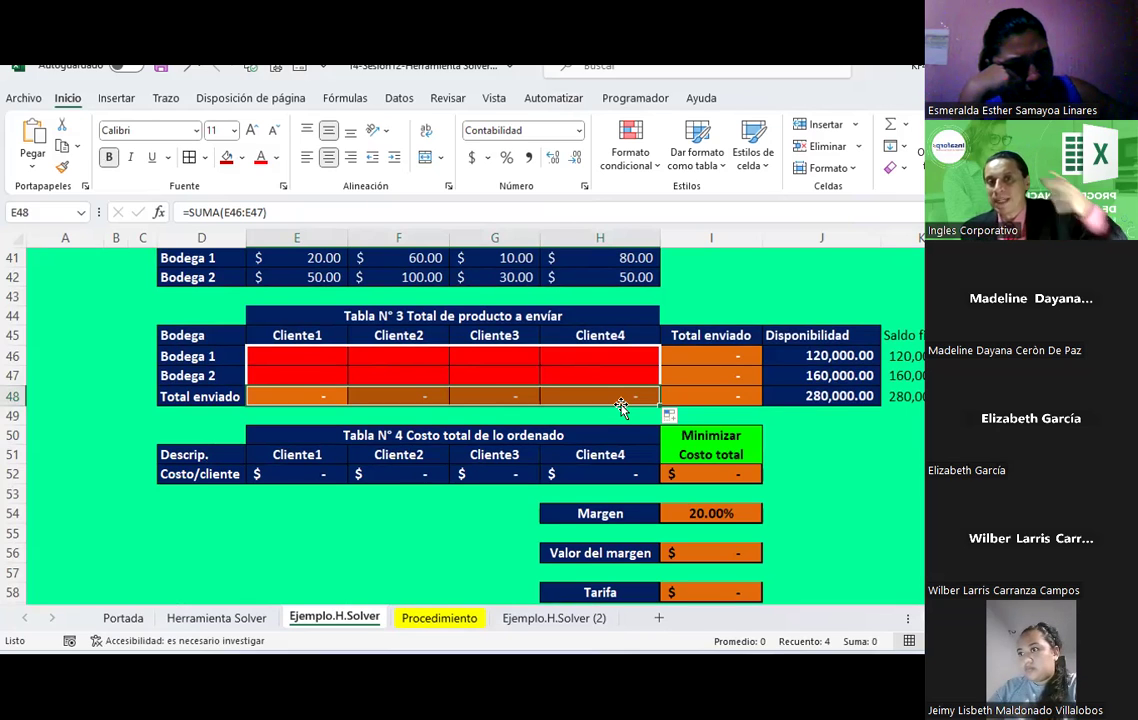
scroll(620, 406, "up", 1)
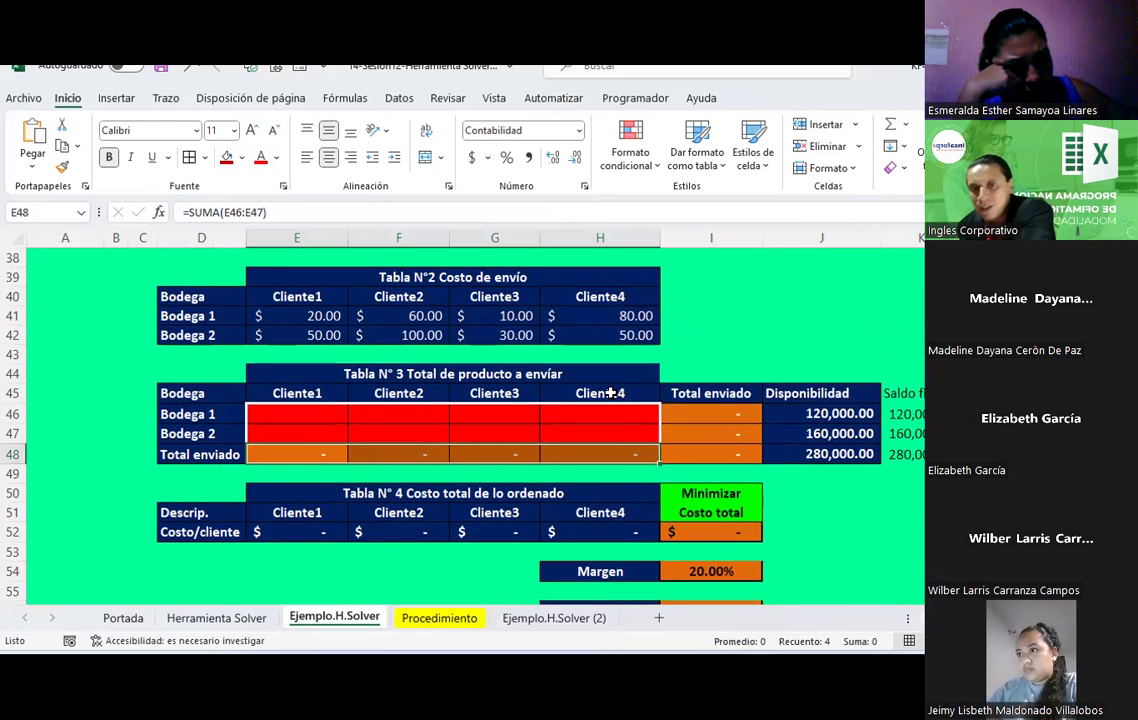
scroll(610, 393, "up", 3)
scroll(610, 380, "down", 2)
left_click(633, 390)
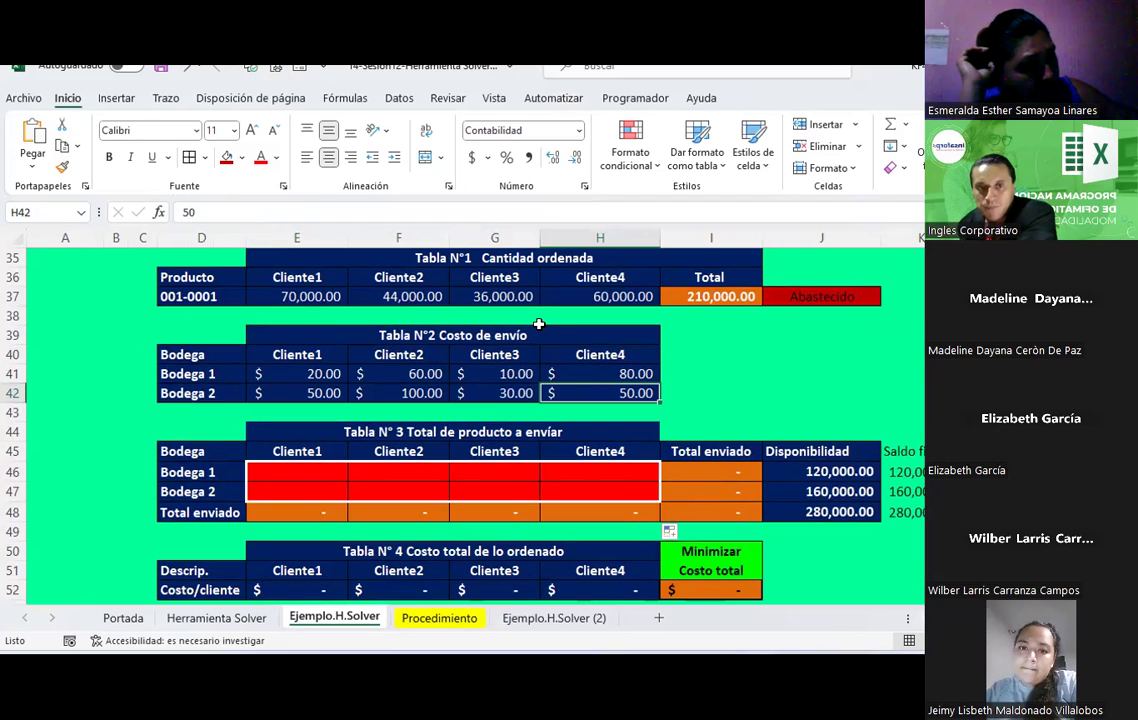
mouse_move(307, 297)
left_mouse_down()
mouse_move(591, 312)
mouse_move(598, 265)
left_mouse_up()
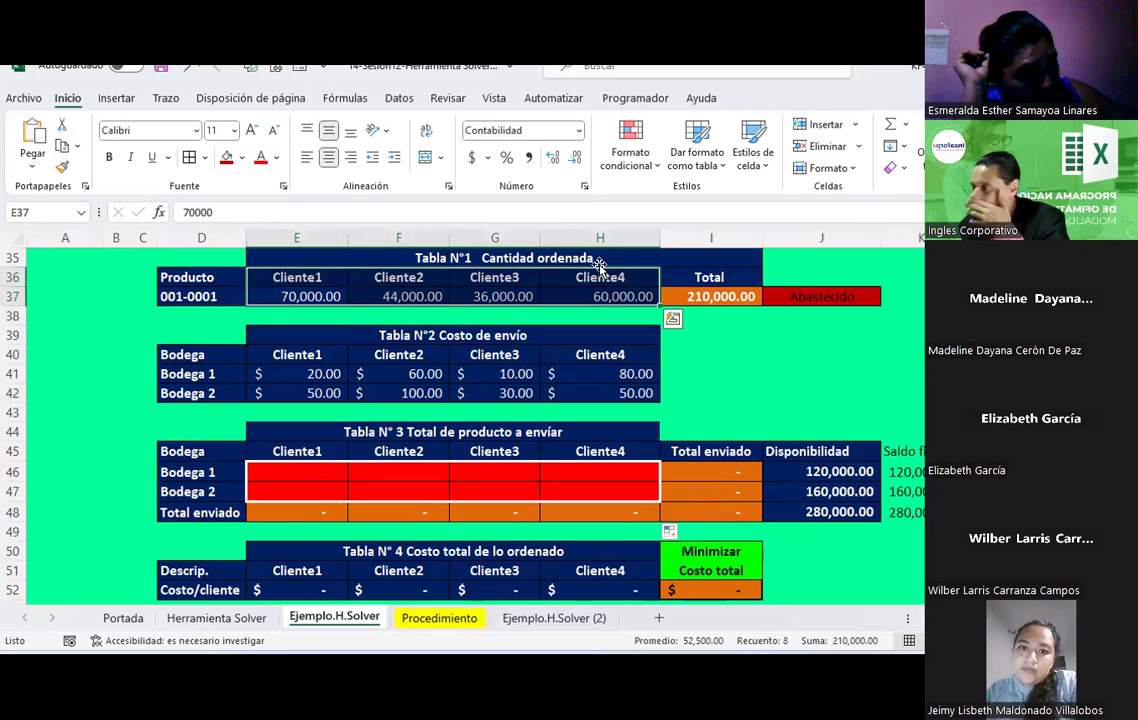
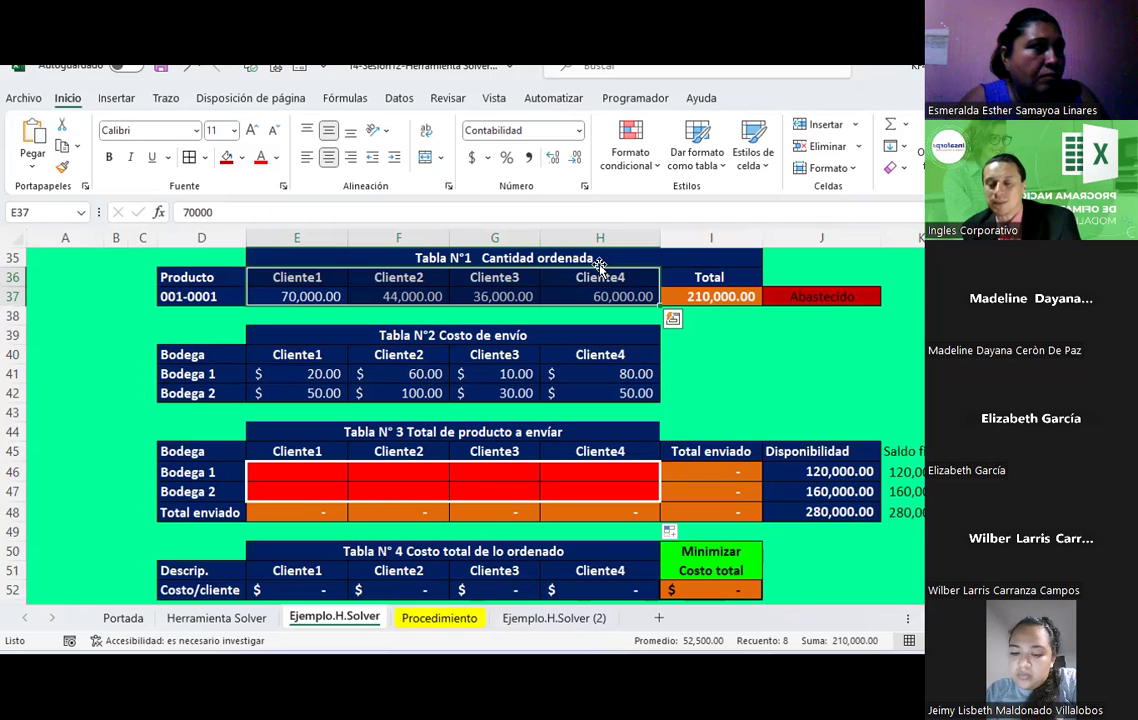
Compare the warehouses' shipping costs: Cliente1's 70,000 order, and Bodega 1's $10.00 versus Bodega 2's $30.00 for Cliente3.
key("Down")
key("Down")
key("Down")
key("Down")
key("Down")
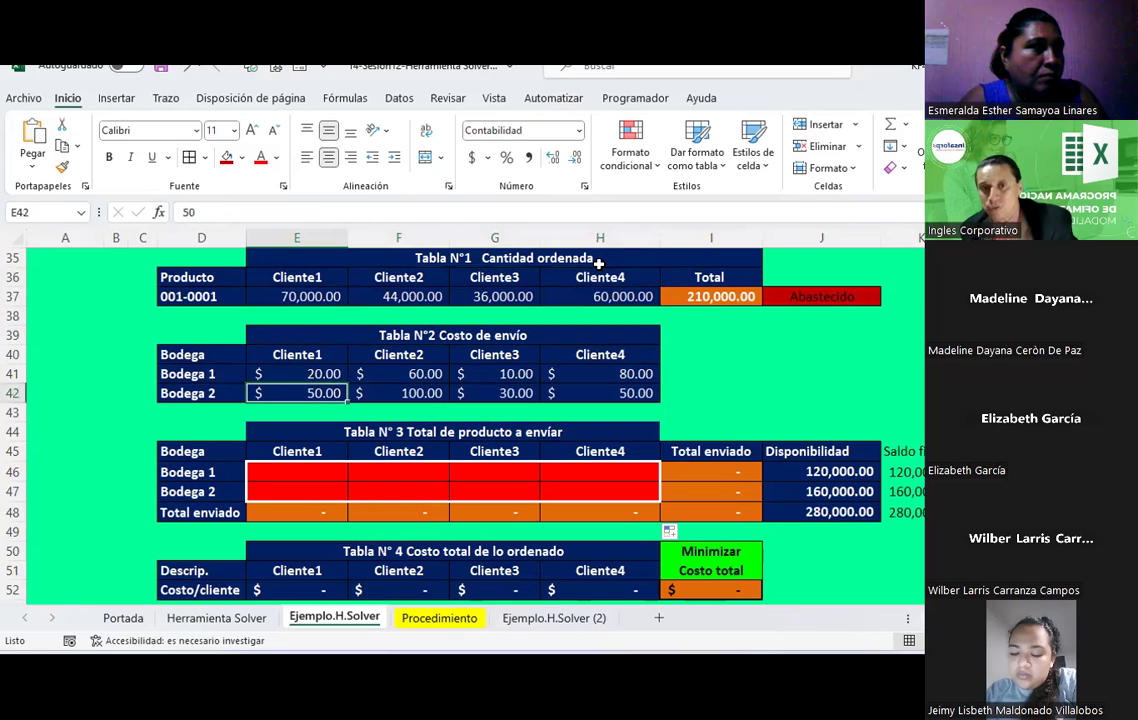
key("Down")
key("Down")
key("Down")
key("Down")
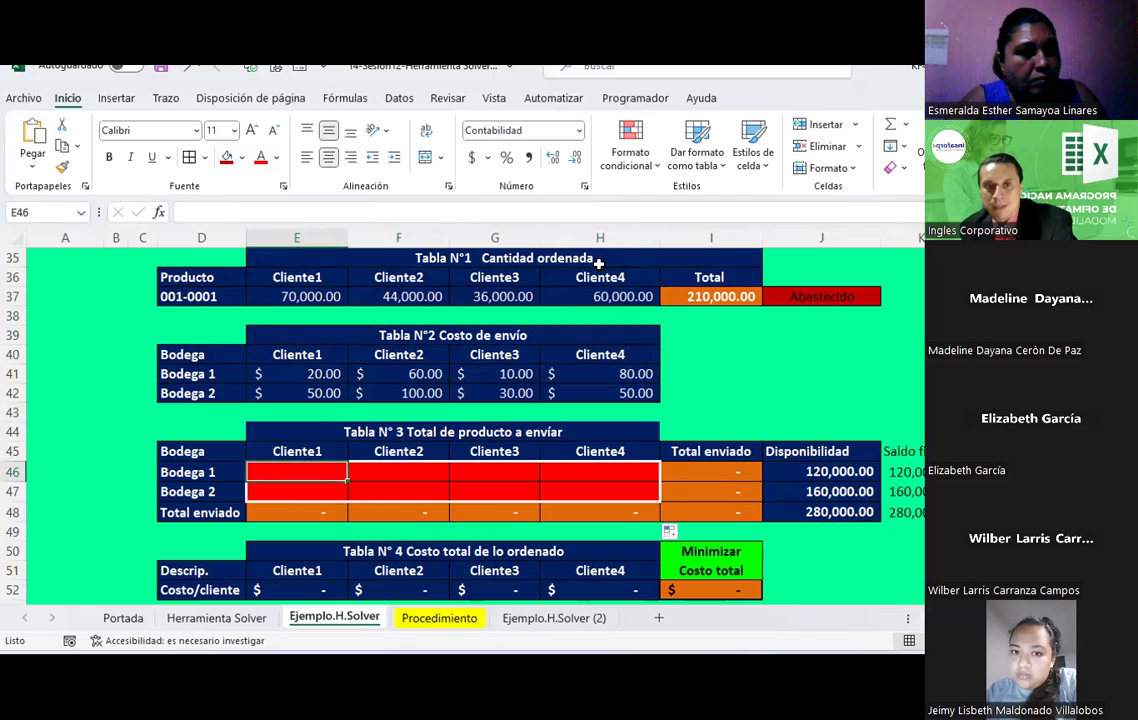
key("Up")
key("Up")
key("Up")
key("Up")
key("Up")
key("Up")
key("Up")
key("Up")
key("Up")
key("Down")
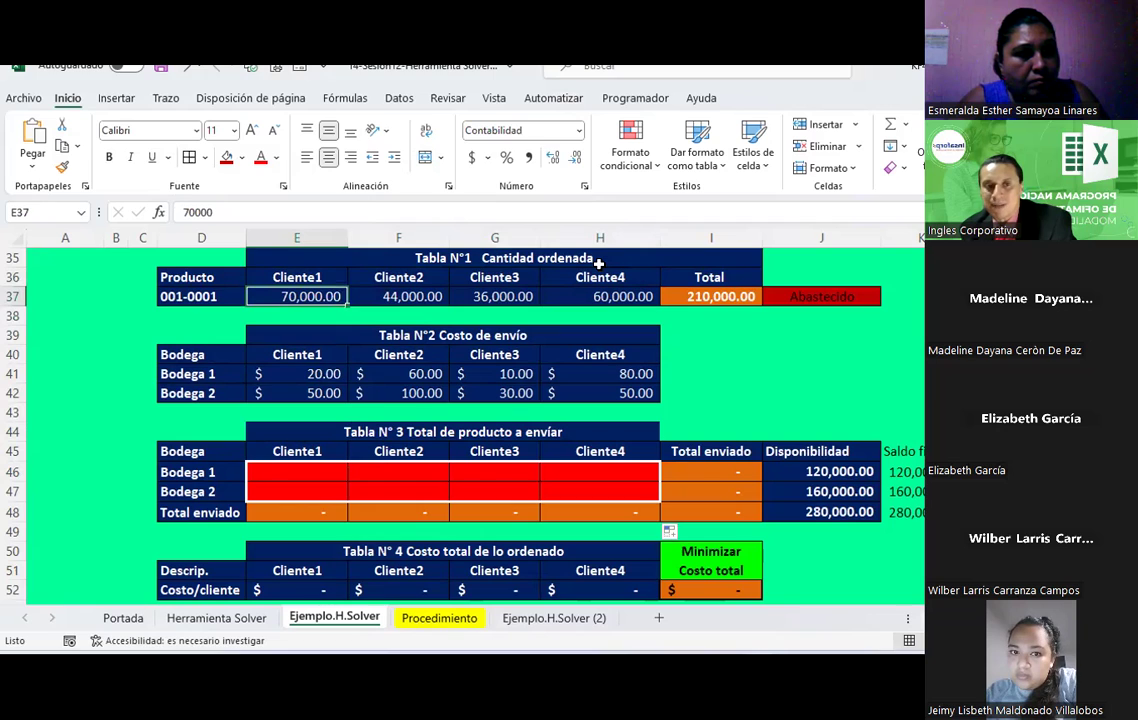
key("Down")
key("Down")
key("Down")
key("Down")
key("Down")
key("Down")
key("Down")
key("Down")
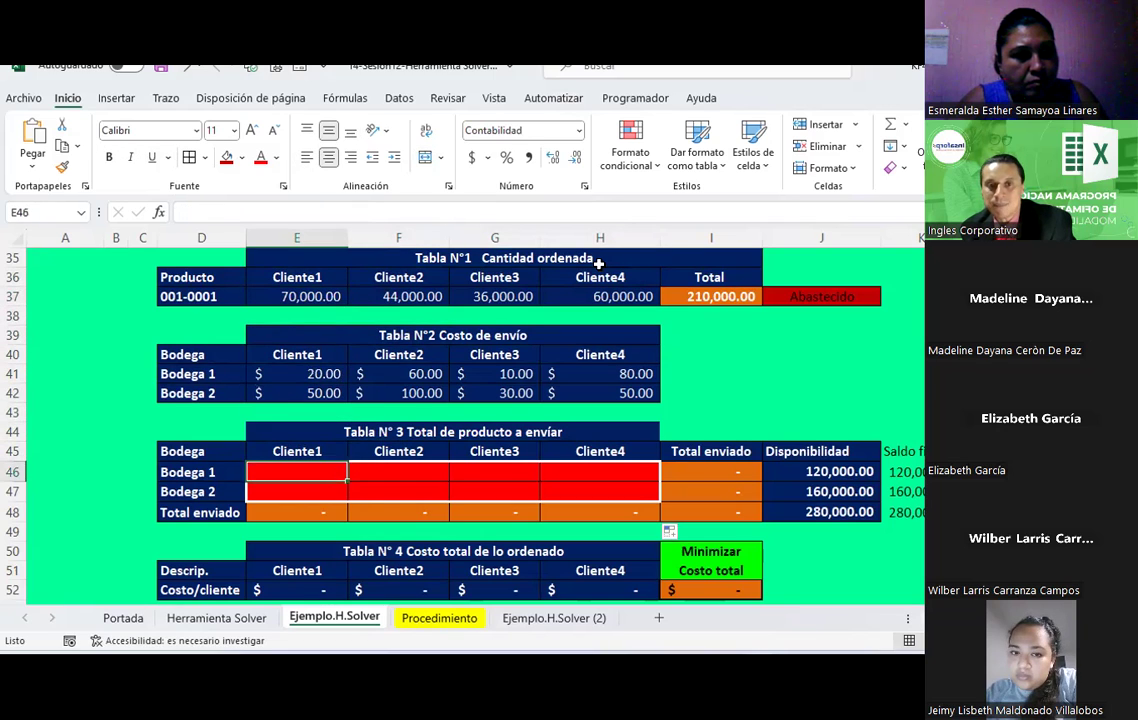
key("Up")
key("Up")
key("Up")
key("Up")
key("Up")
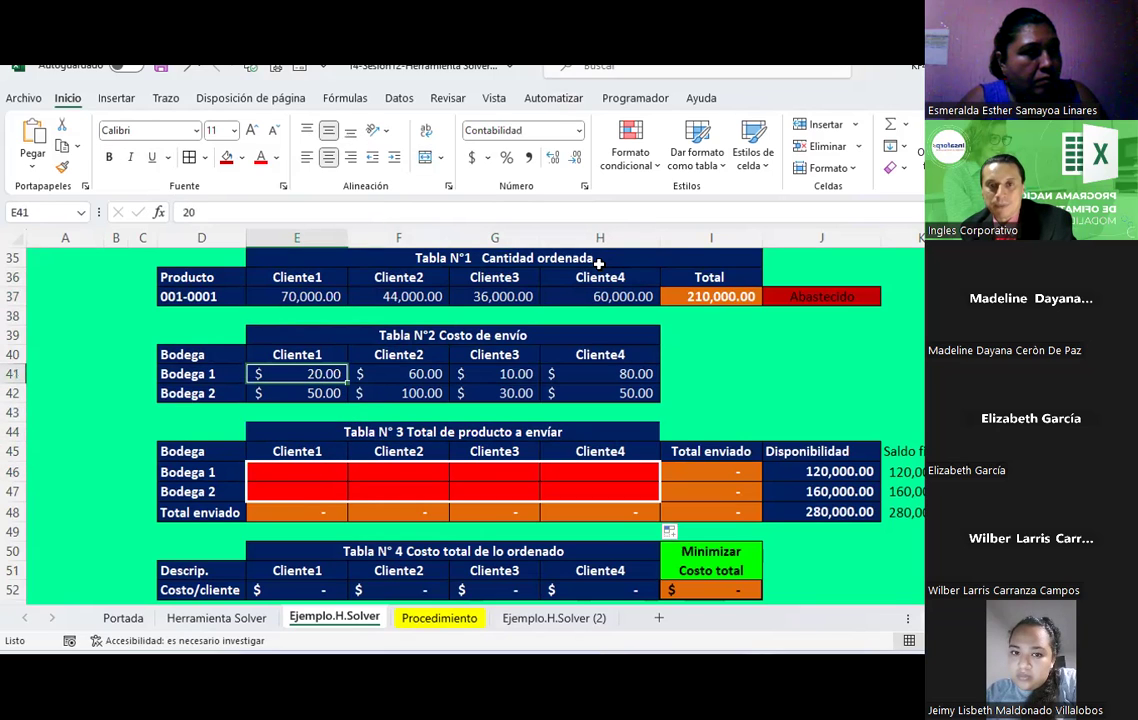
key("Right")
key("Right")
key("Right")
key("Left")
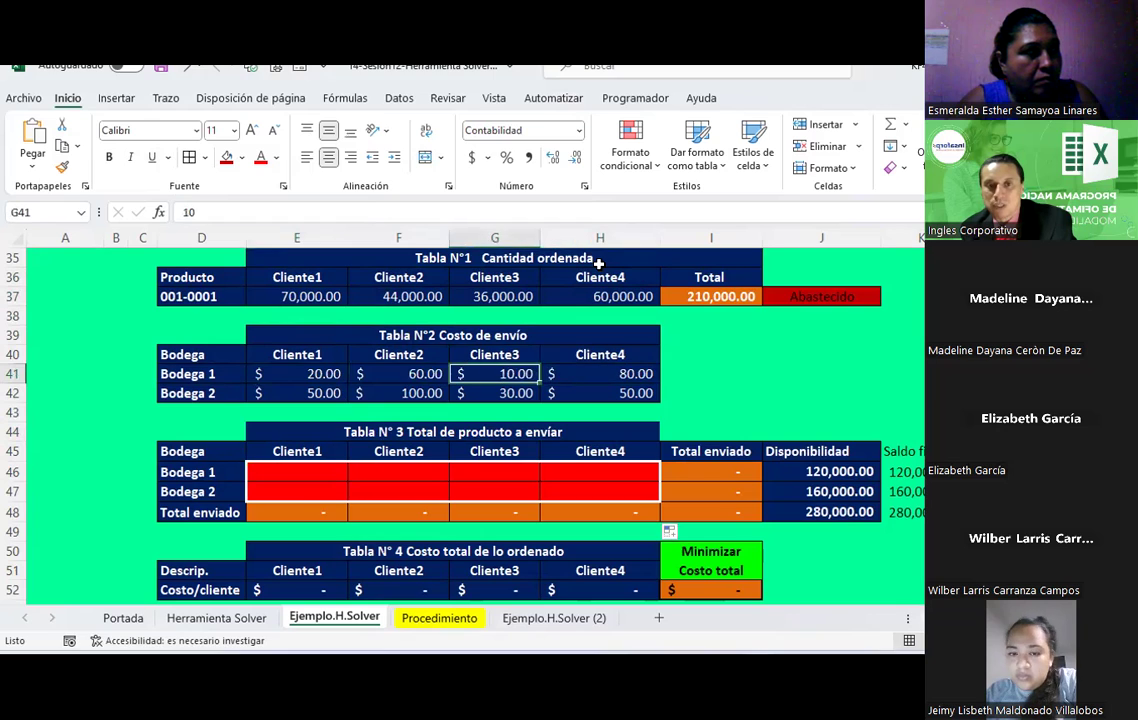
key("Left")
key("Left")
key("Left")
key("Right")
key("Right")
key("Right")
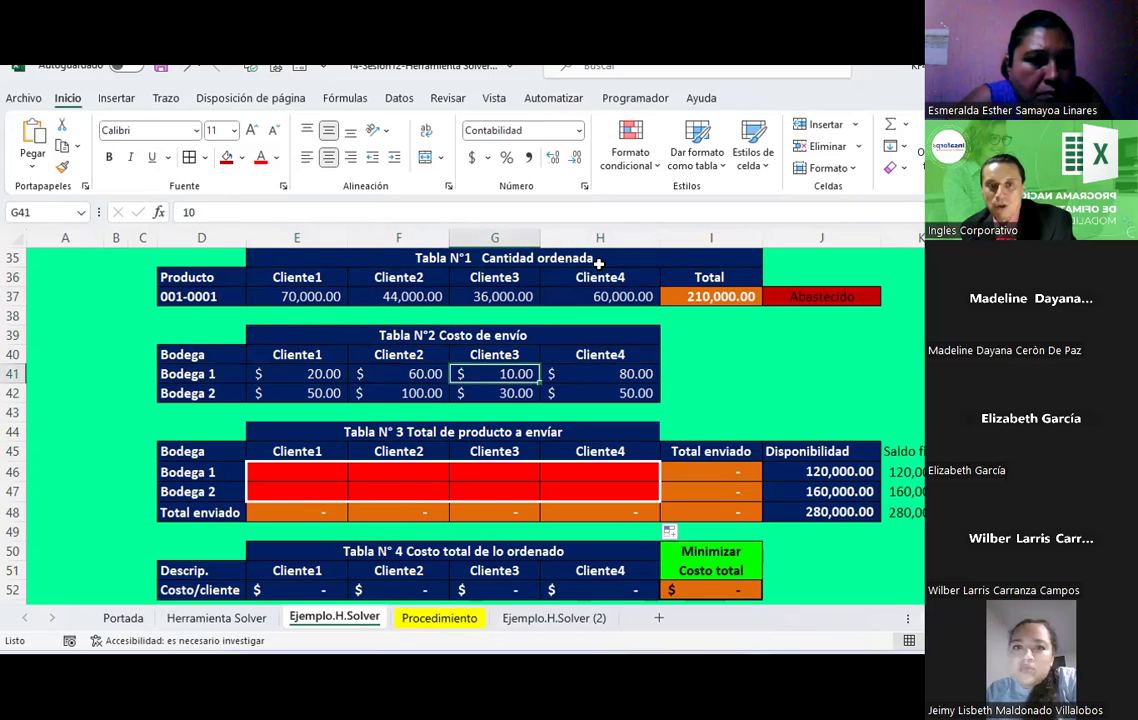
key("Down")
key("Up")
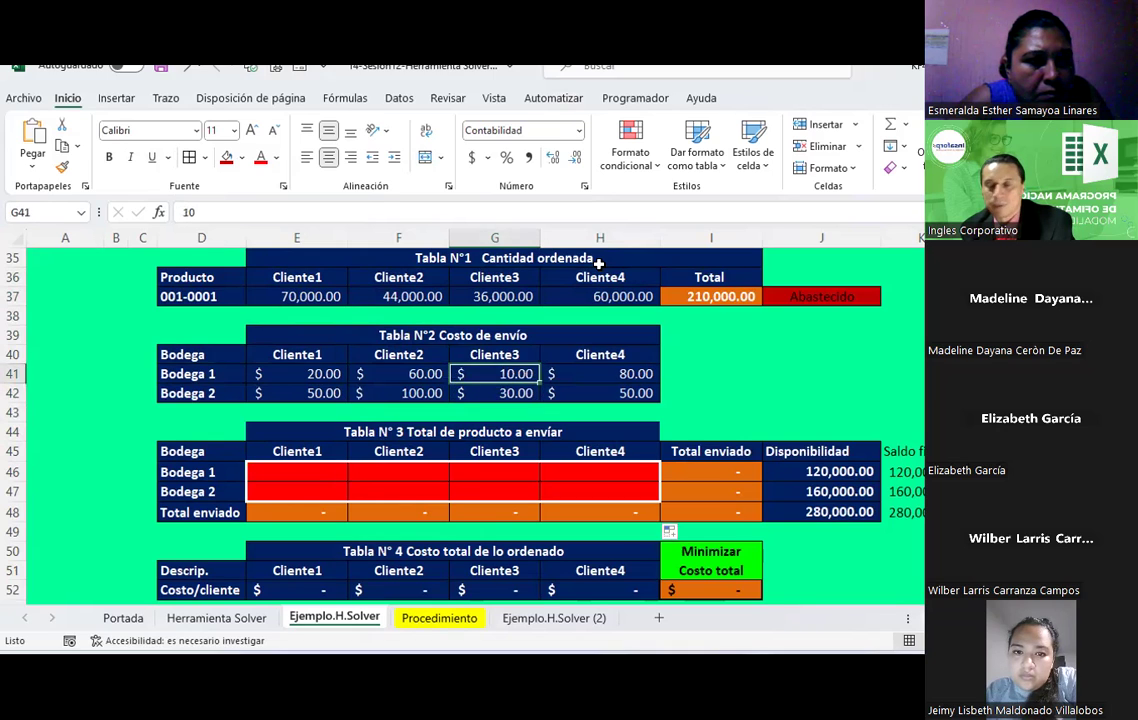
key("Down")
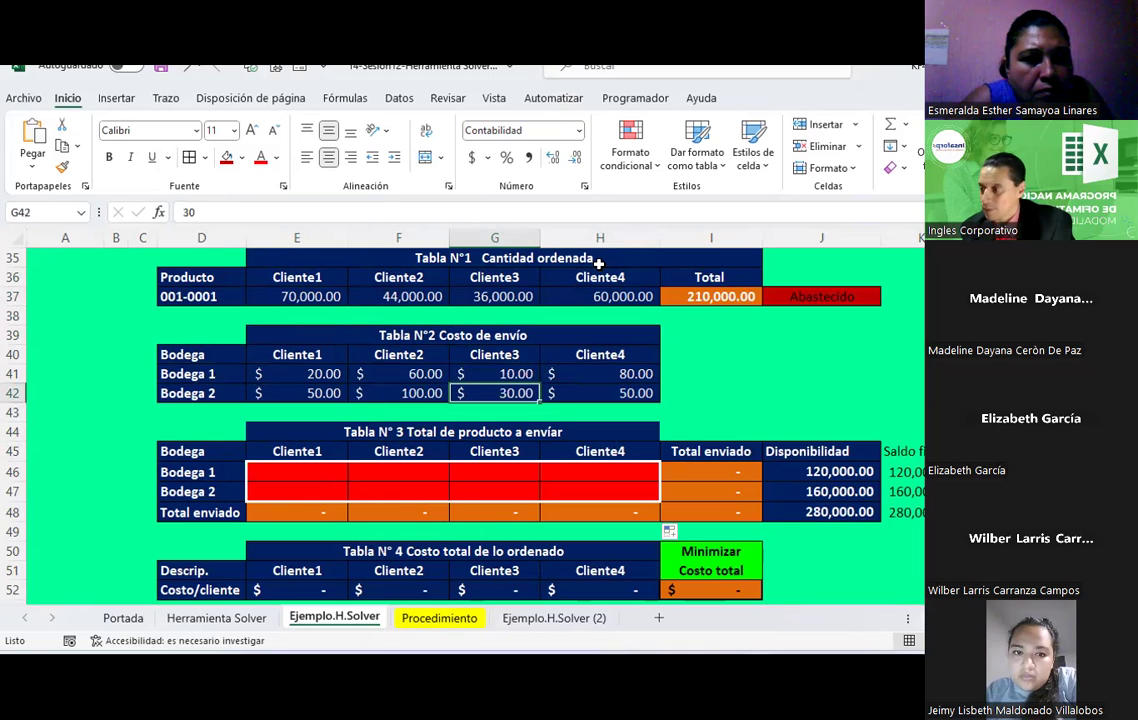
key("Up")
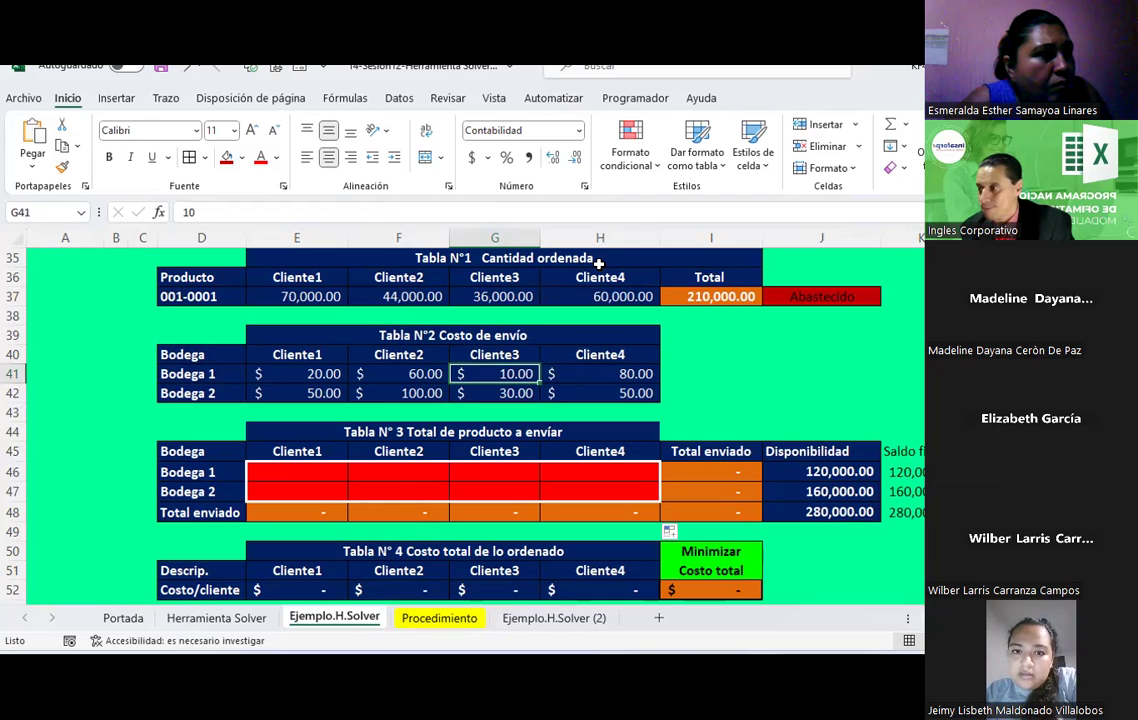
key("Down")
key("Down")
key("Down")
key("Down")
key("Down")
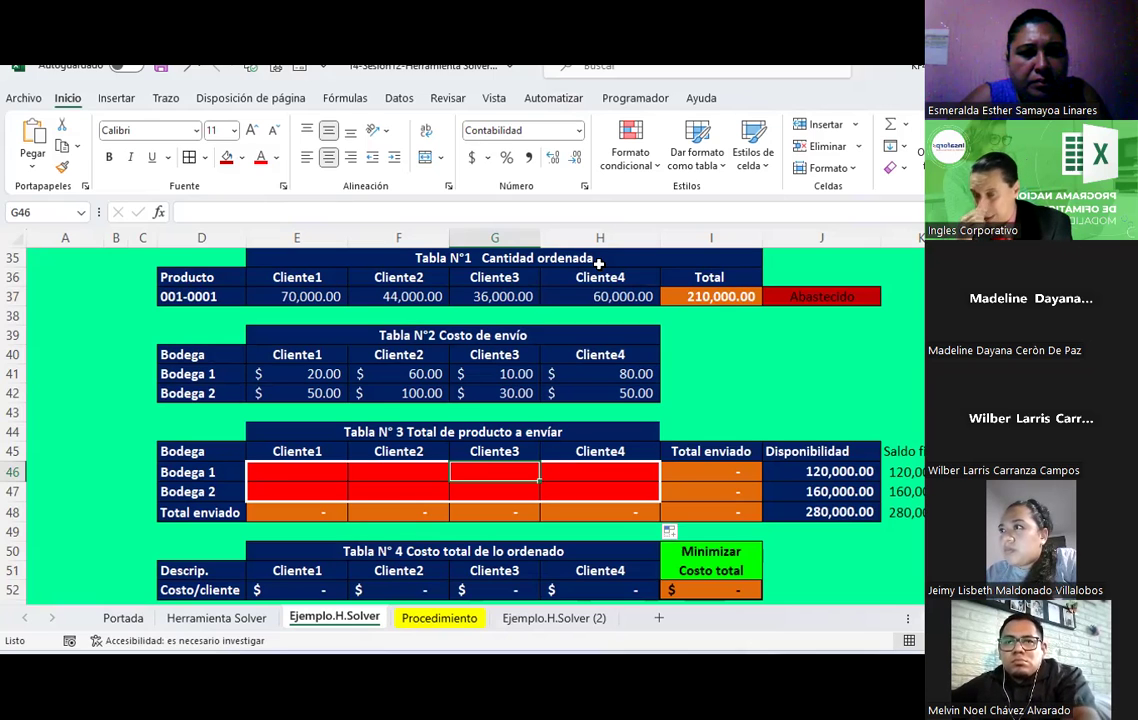
Enter 36,000 units from Bodega 1 to Cliente3 in G46 and check it matches Cliente3's 36,000 order.
type("36000")
key("Return")
key("Up")
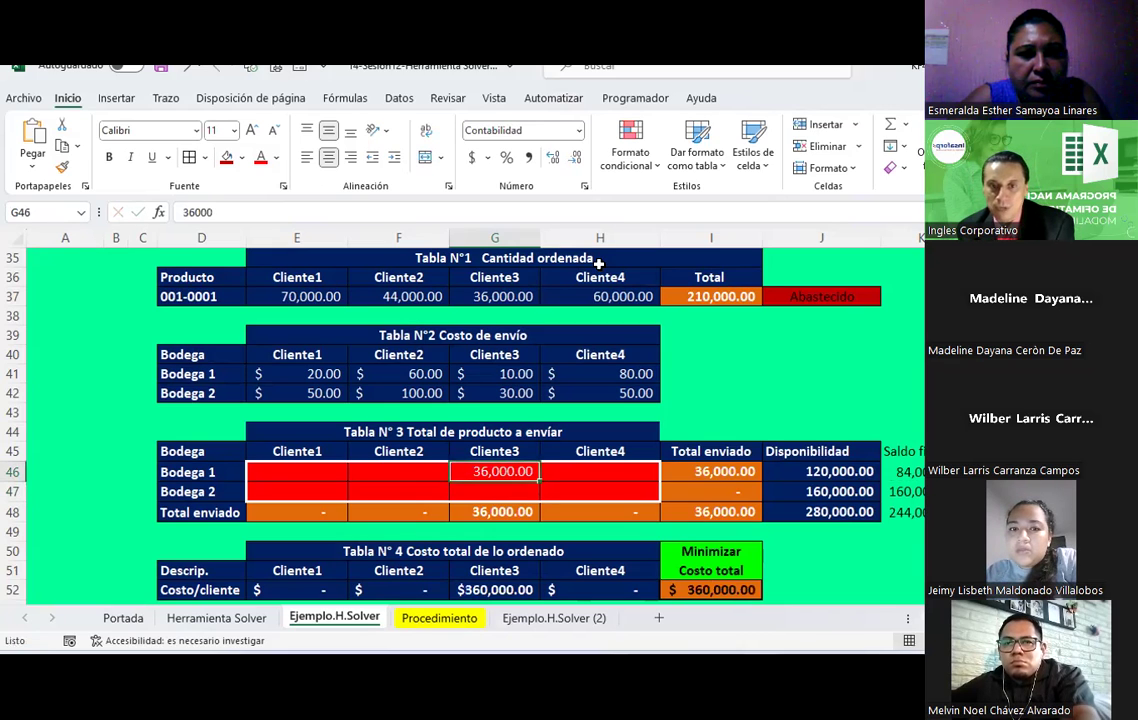
key("Down")
key("Down")
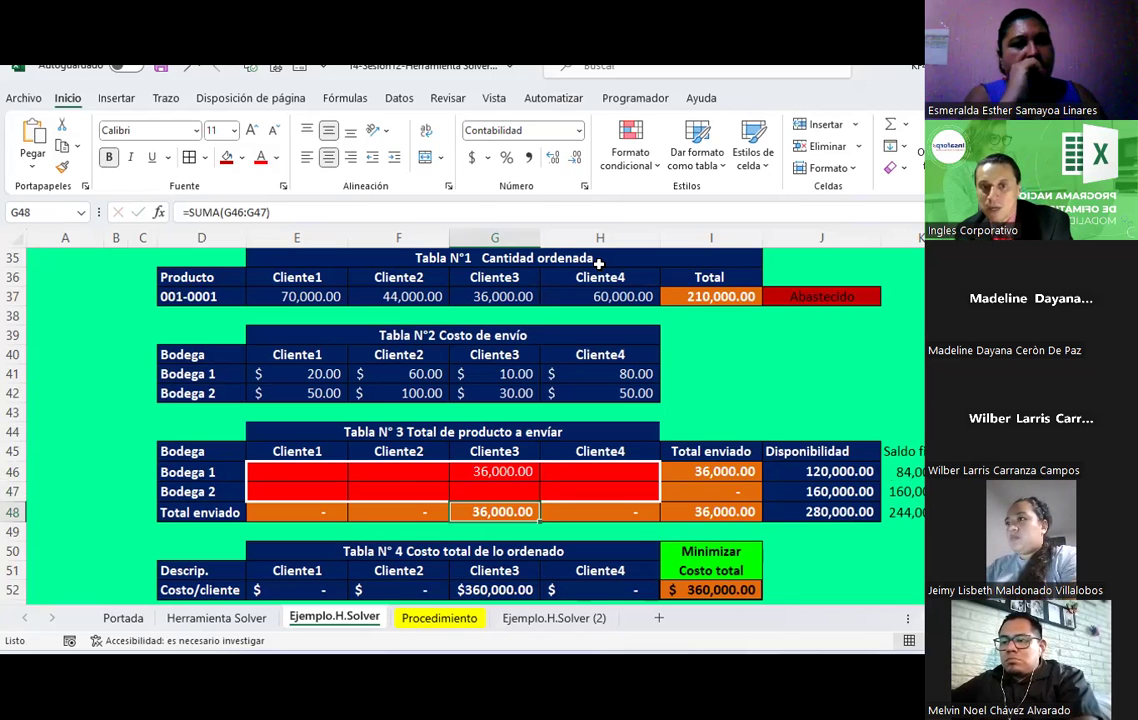
key("Up")
key("Up")
key("Up")
key("Up")
key("Up")
key("Up")
key("Up")
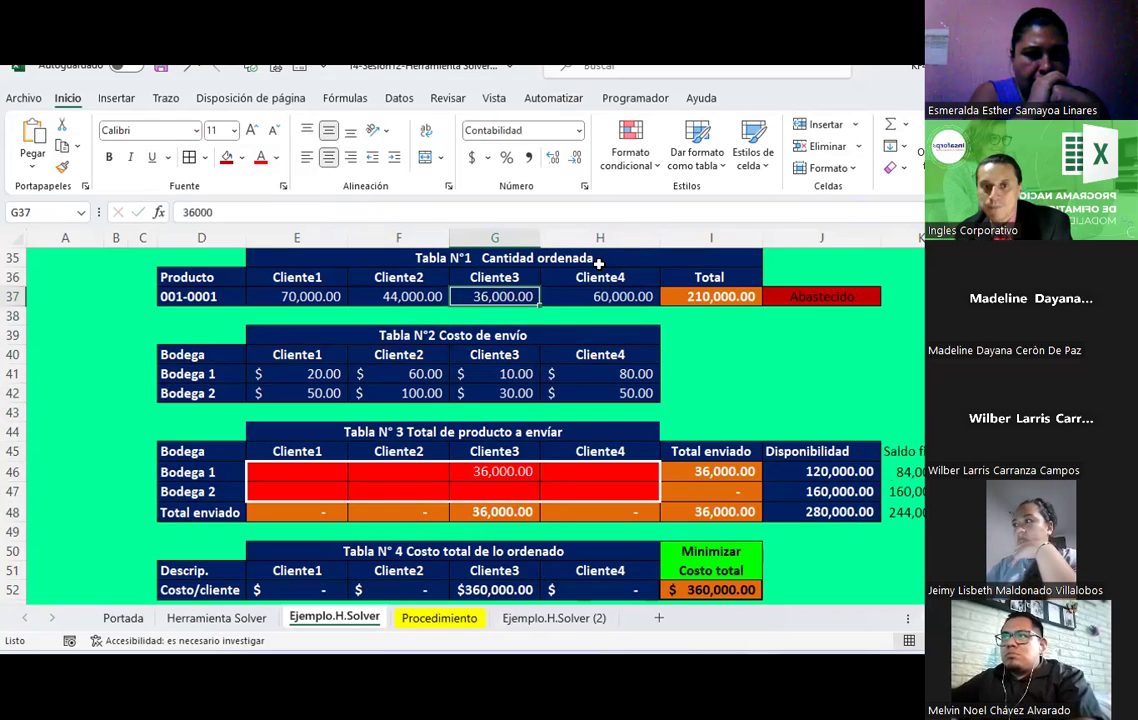
key("Down")
key("Down")
key("Down")
key("Down")
key("Down")
key("Down")
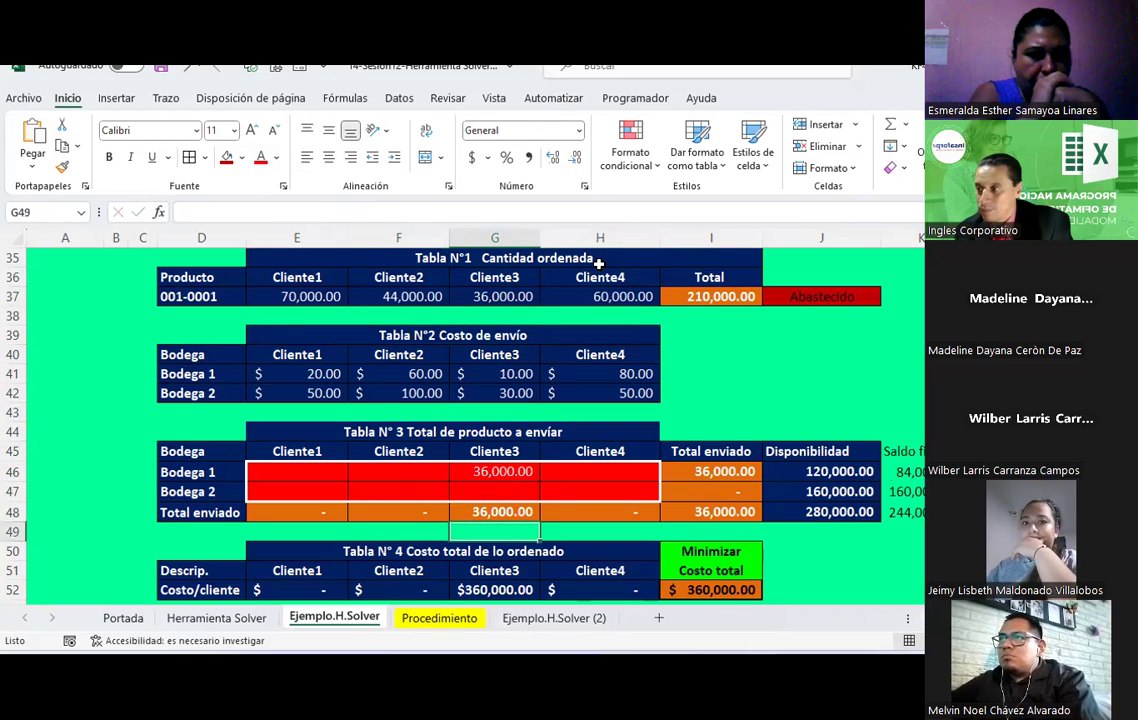
key("Down")
key("Down")
Check Bodega 1's total-shipped formula against its 120,000 availability.
key("Up")
key("Up")
key("Up")
key("Right")
key("Right")
key("Right")
key("Up")
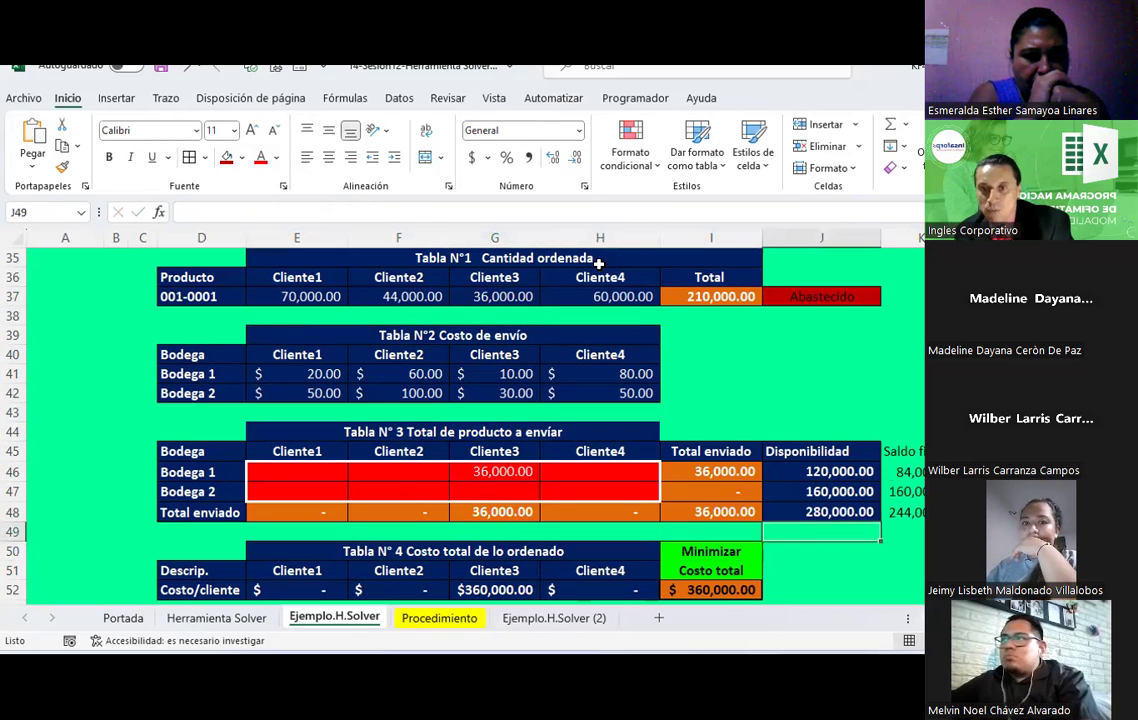
key("Right")
key("Left")
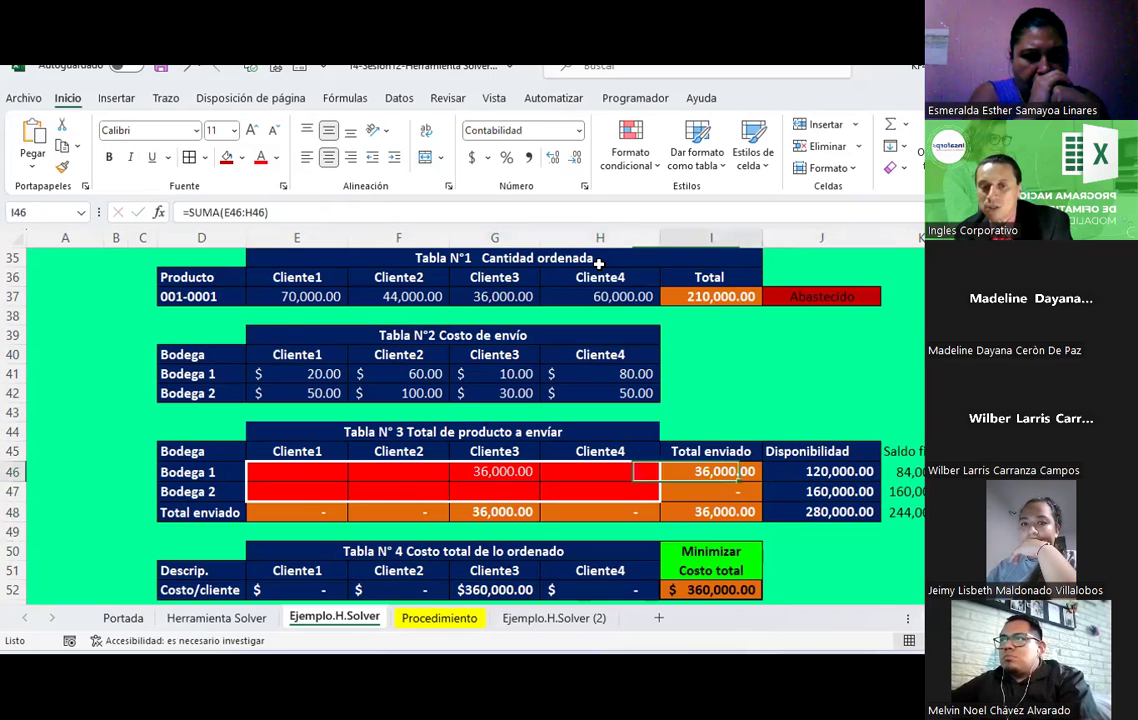
key("Left")
key("Left")
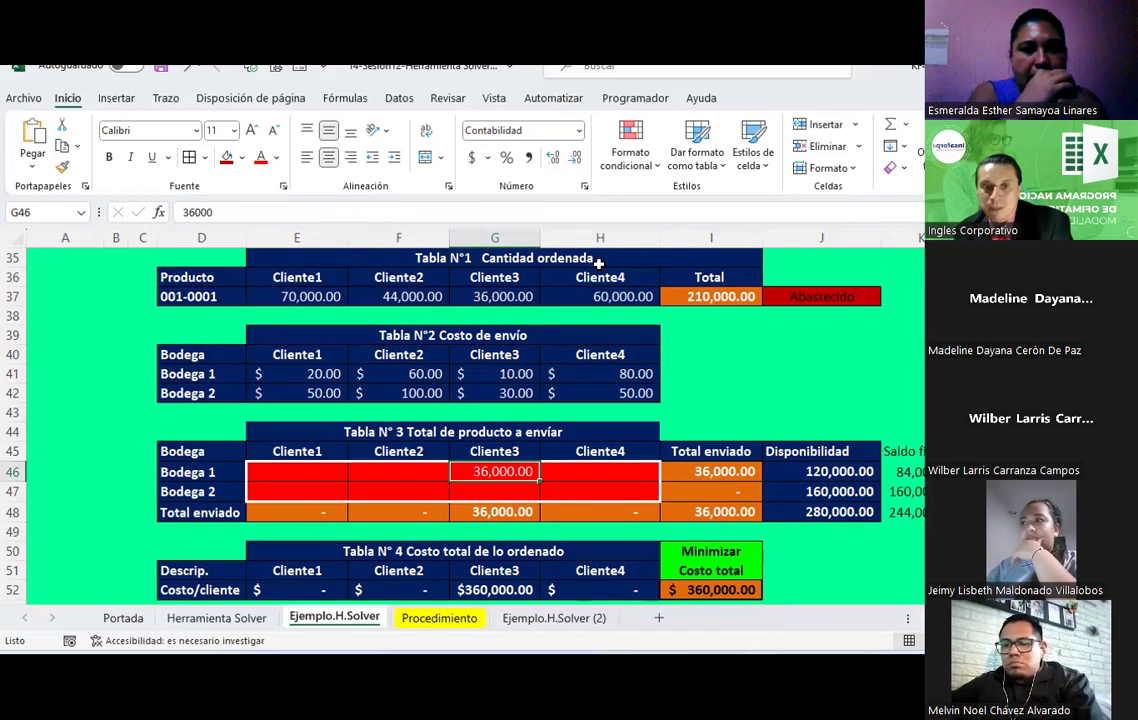
key("Up")
key("Down")
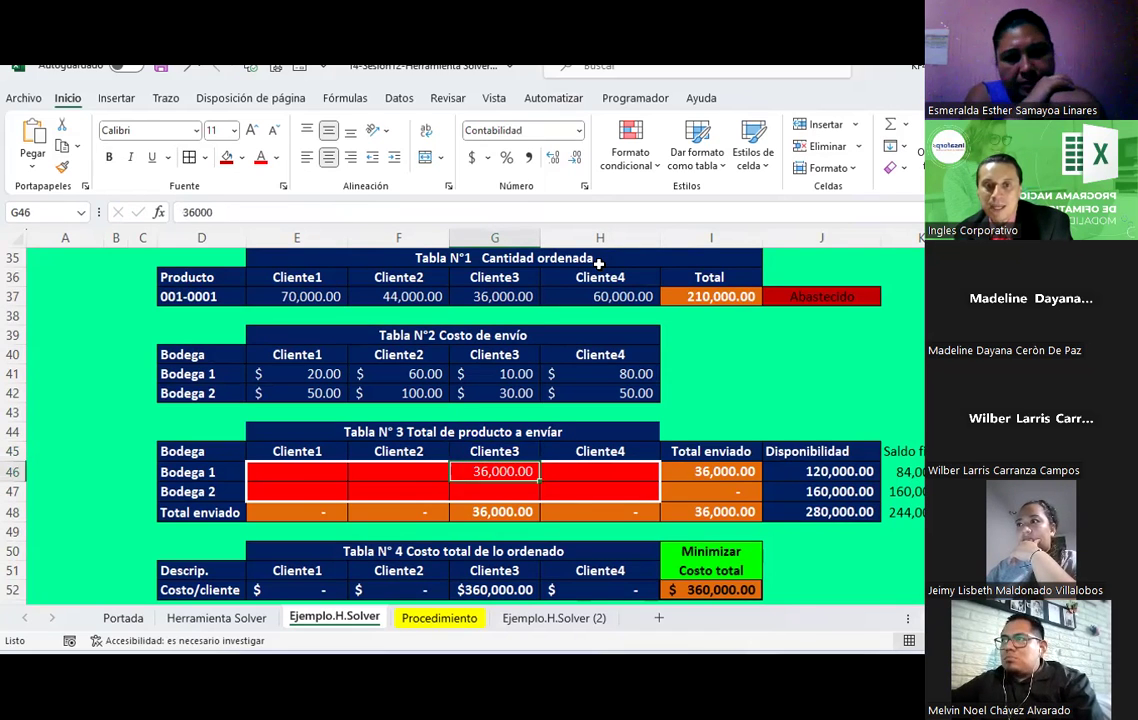
key("Left")
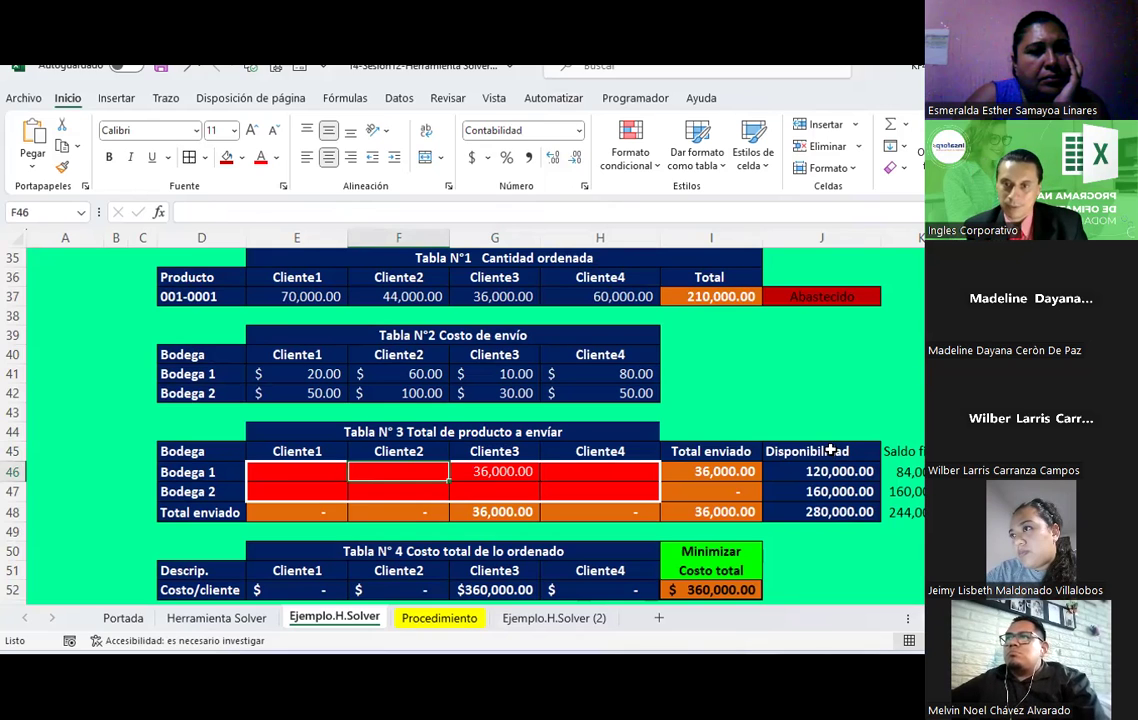
left_click_drag(840, 450, 820, 508)
left_click(62, 167)
left_click(898, 454)
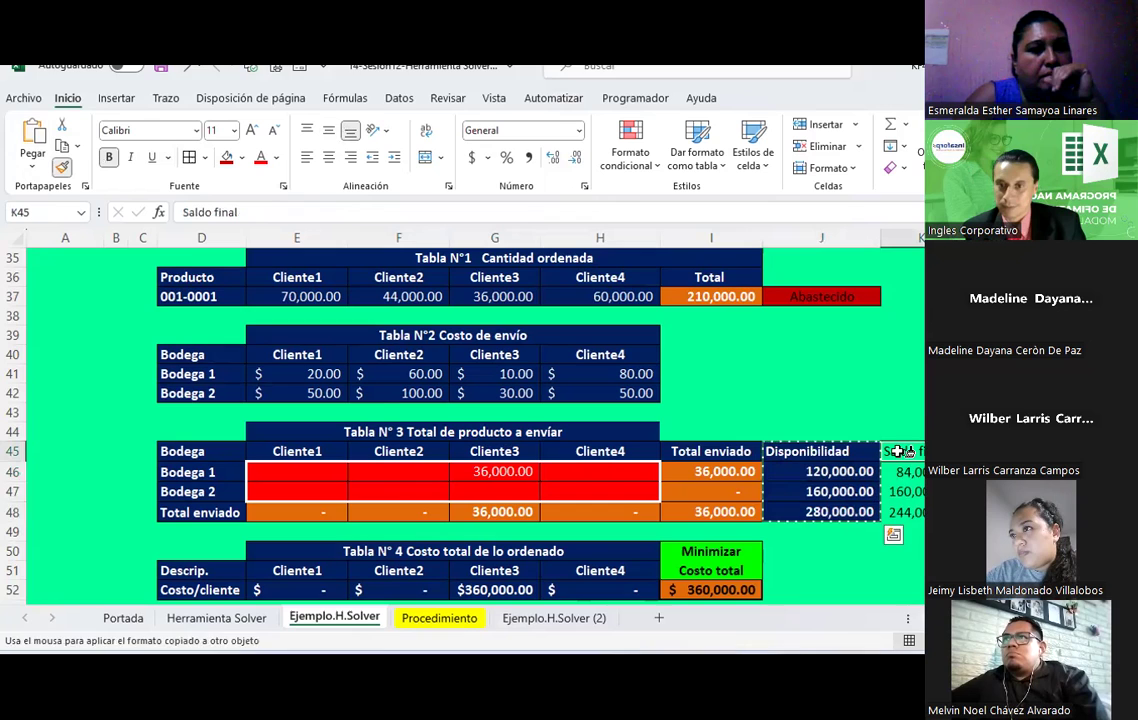
left_click(319, 470)
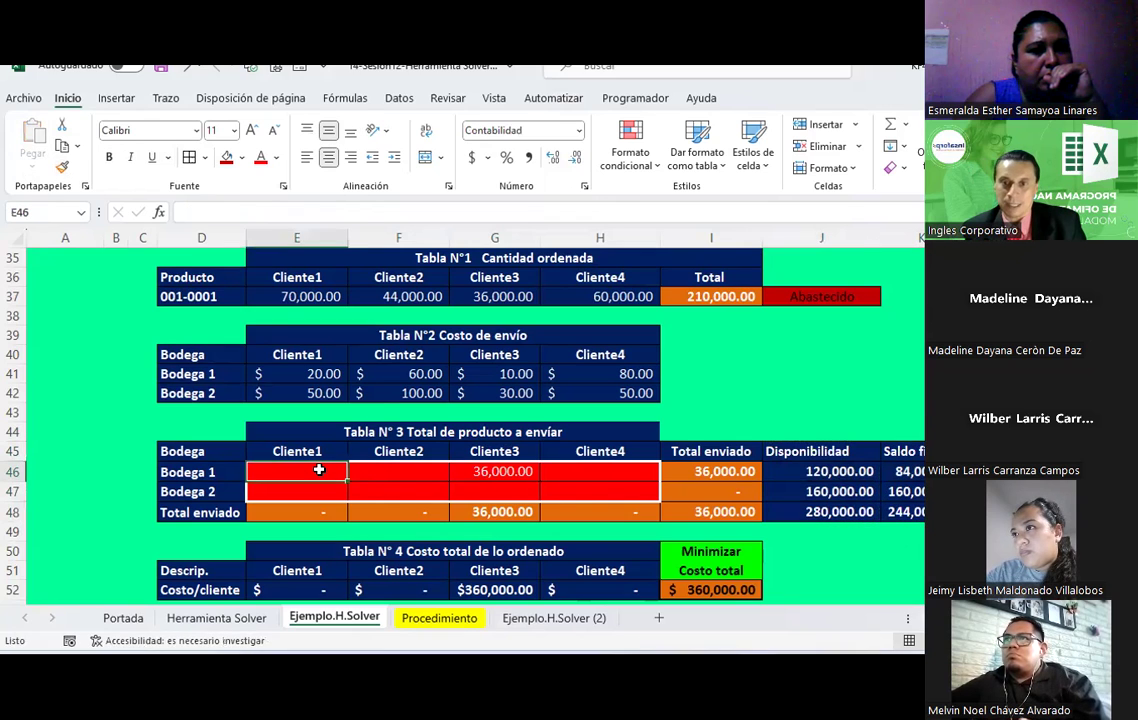
left_click(820, 451)
left_click(907, 452)
left_click(903, 471)
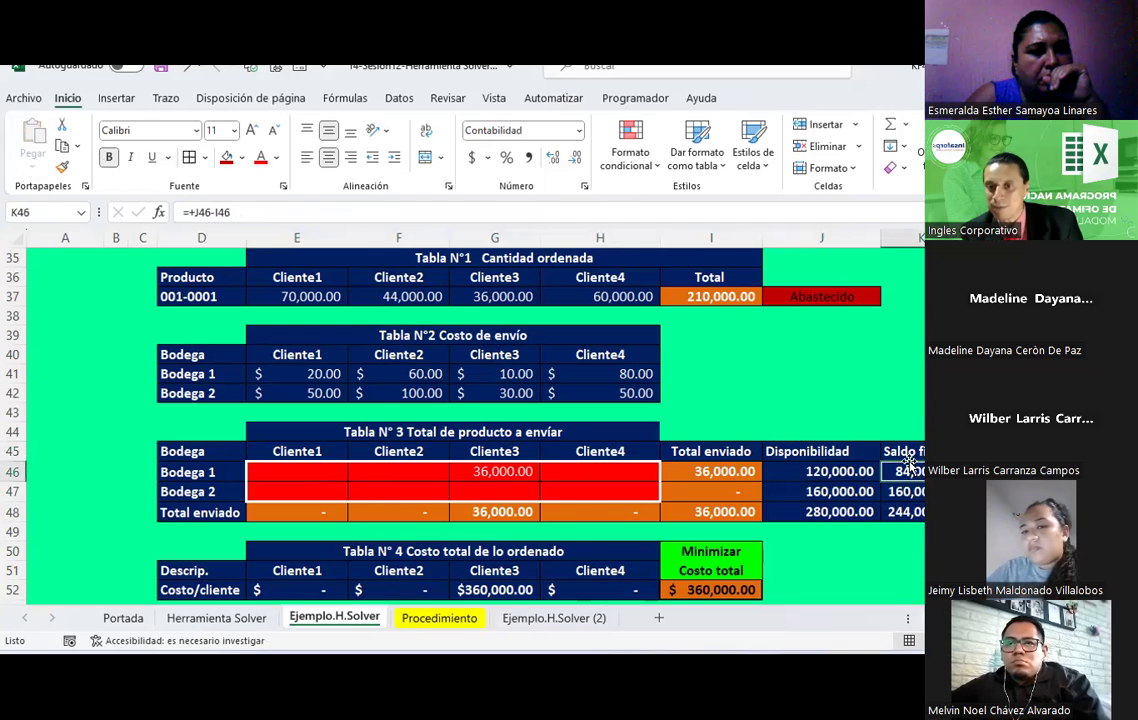
left_click(312, 474)
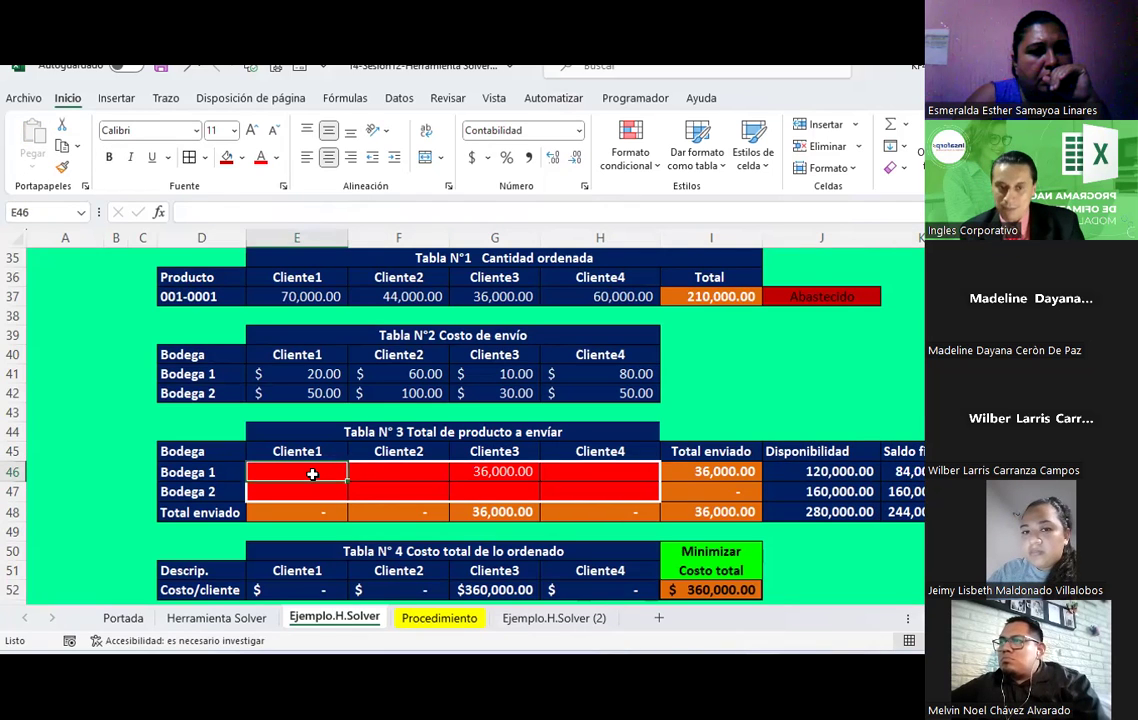
type("70000")
key("Return")
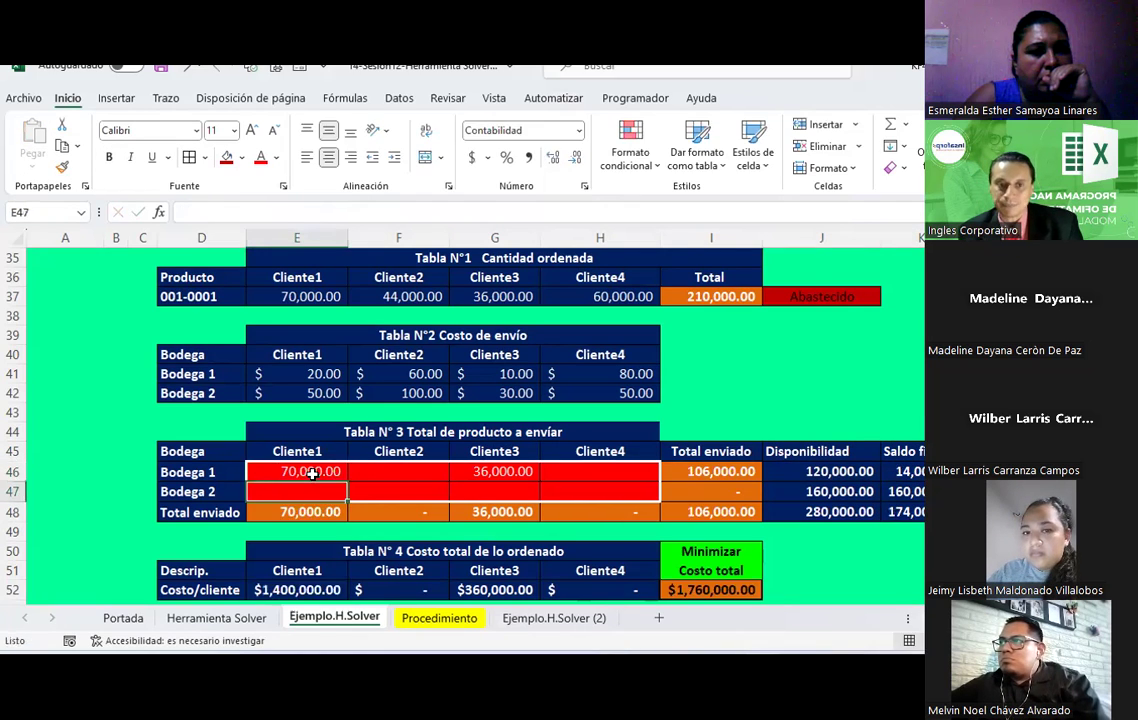
key("Up")
key("Down")
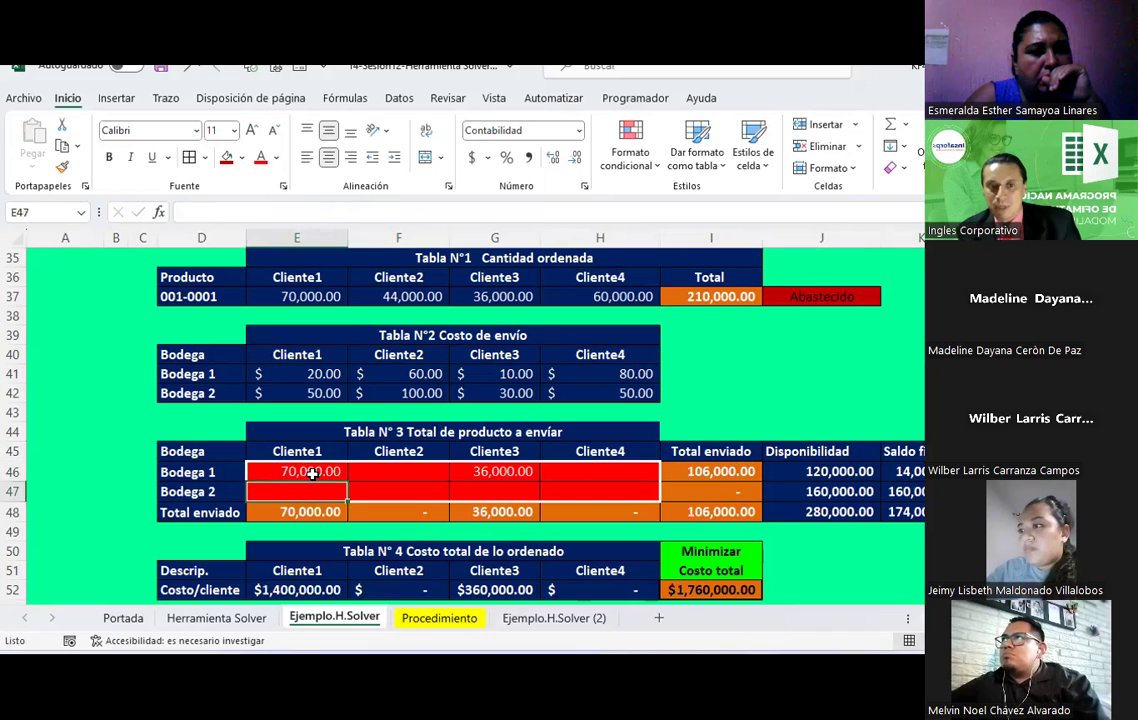
key("Down")
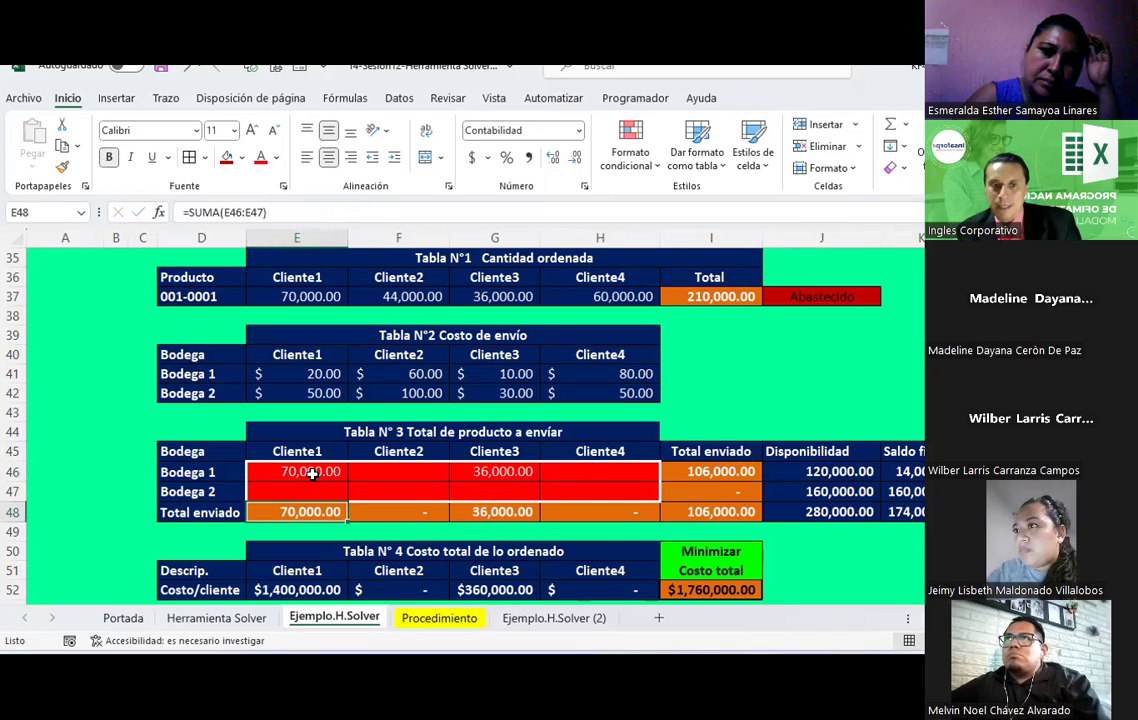
key("Up")
key("Up")
key("Up")
key("Up")
key("Up")
key("Up")
key("Up")
key("Up")
key("Up")
key("Up")
key("Down")
left_click(312, 474)
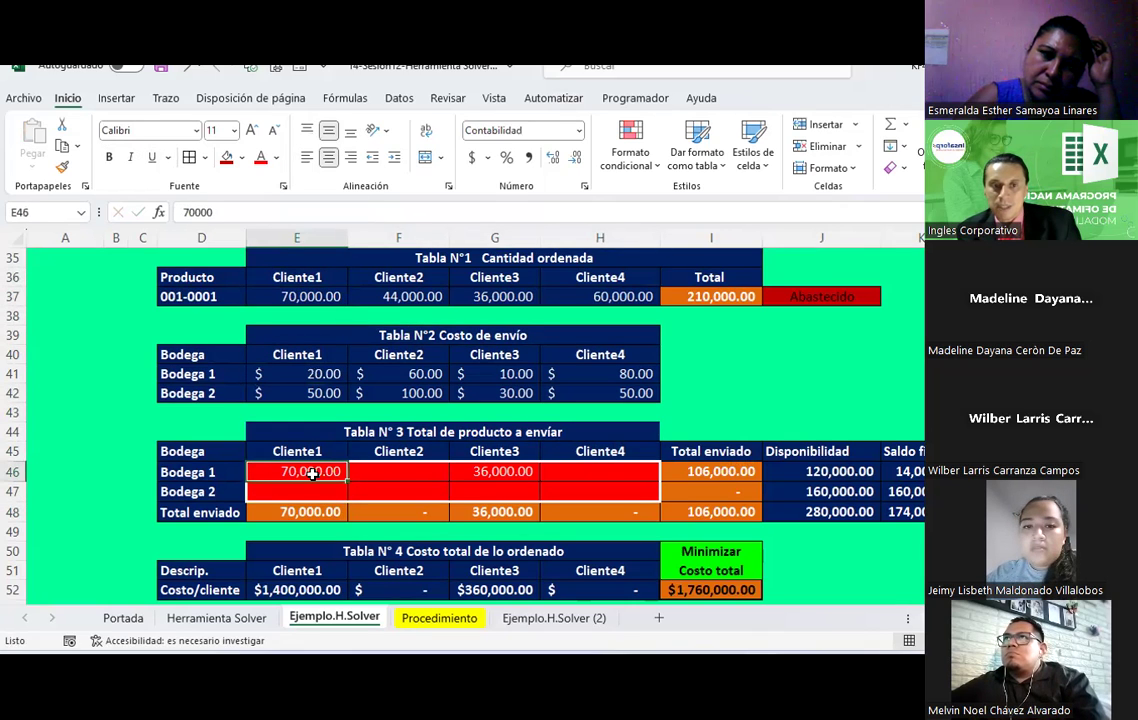
key("Right")
key("Right")
key("Right")
key("Right")
key("Left")
key("Left")
key("Left")
key("Right")
key("Right")
key("Right")
key("Right")
key("Right")
key("Left")
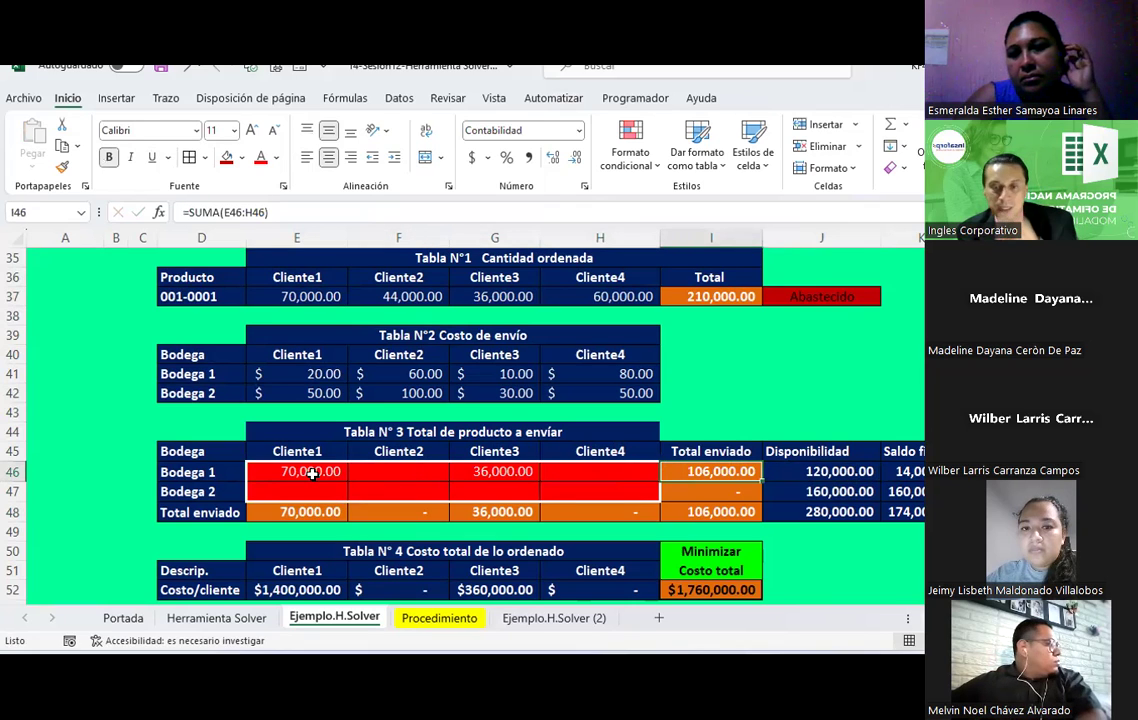
key("Right")
key("Right")
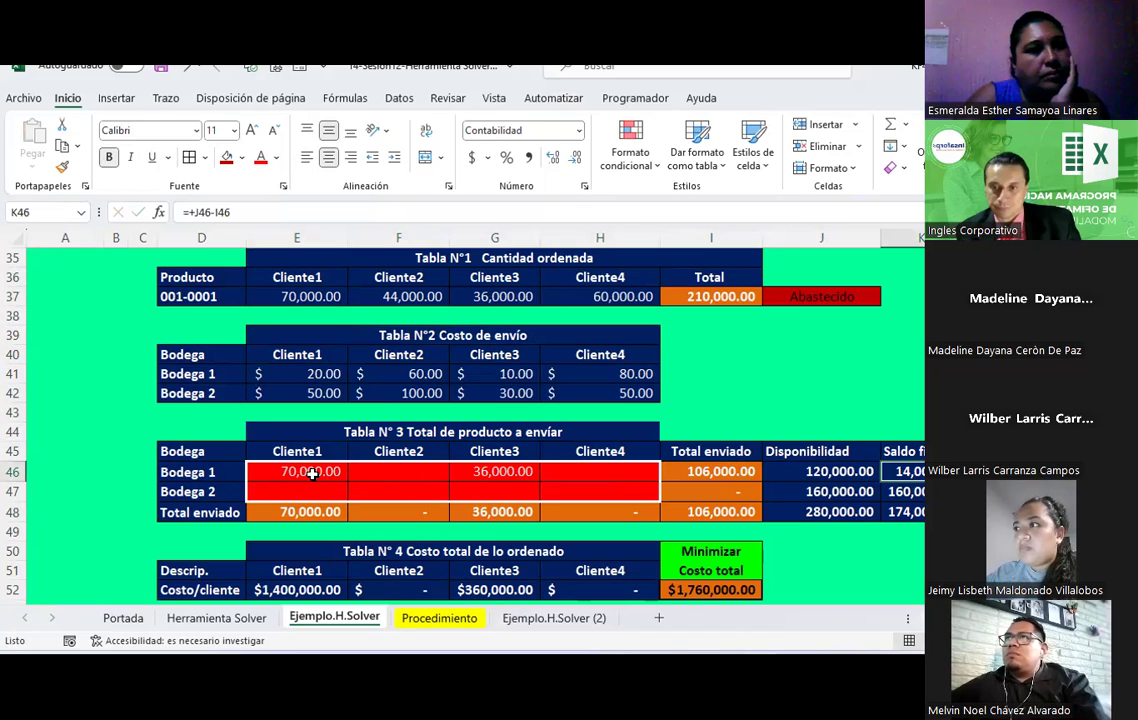
key("Left")
key("Left")
key("Left")
key("Left")
key("Left")
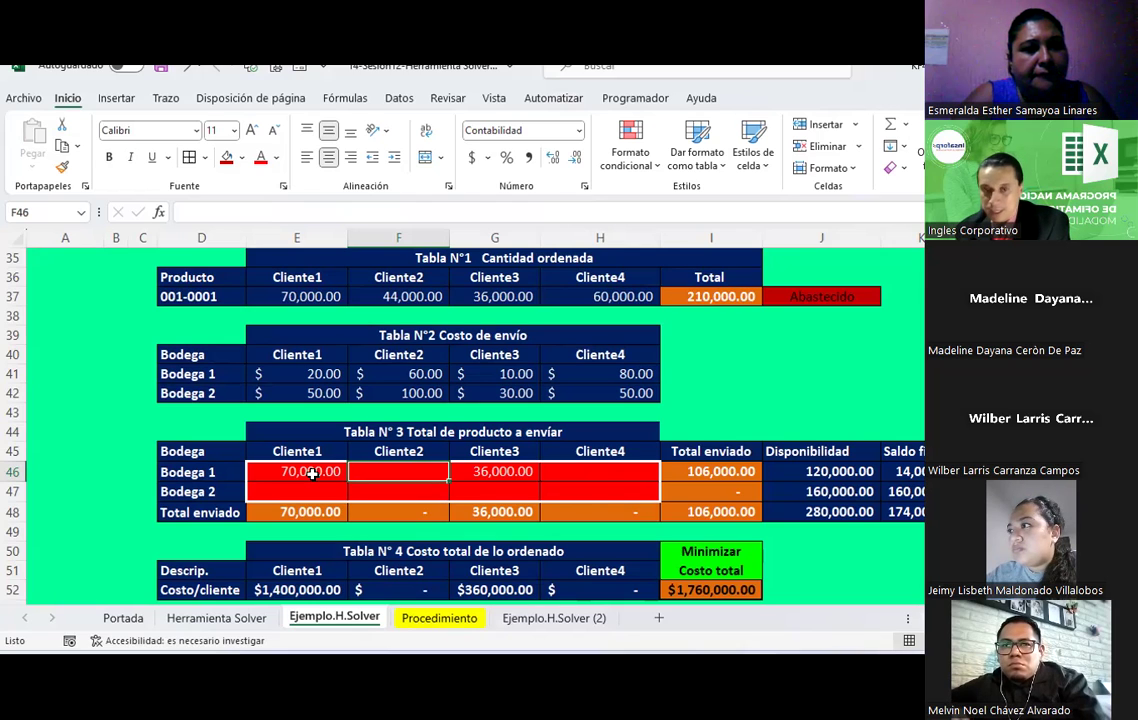
Ship 14,000 from Bodega 1 and 30,000 from Bodega 2 to Cliente2, correcting a mistyped value.
type("14,")
type("000")
key("Return")
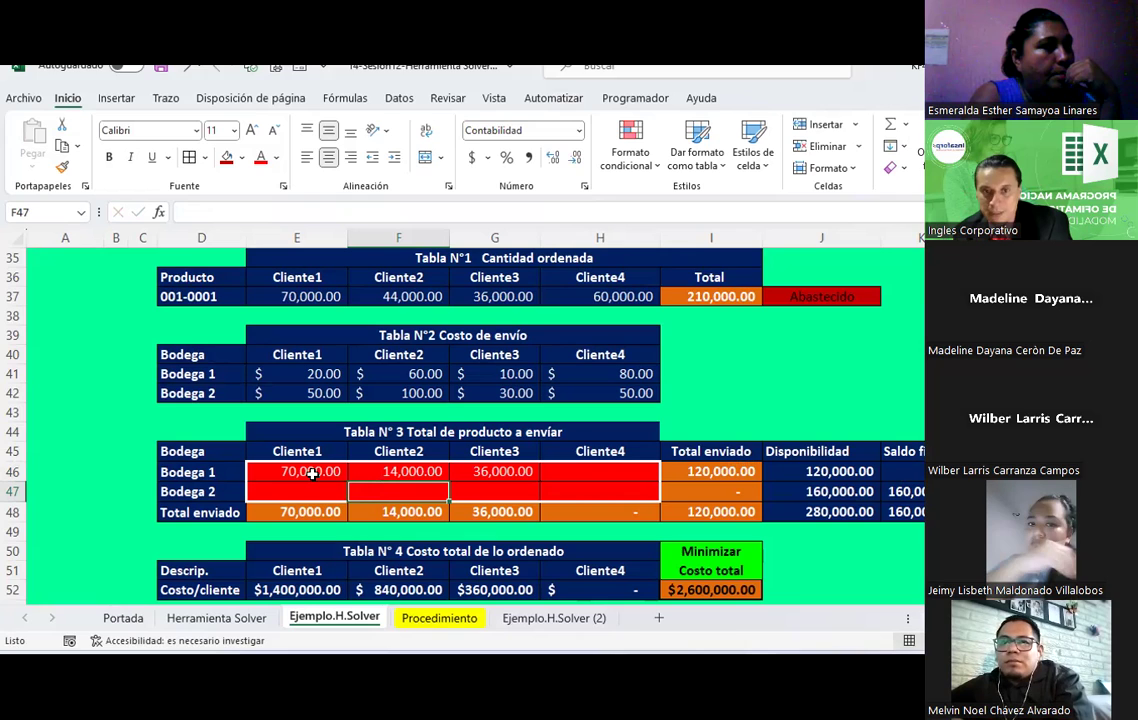
type("2")
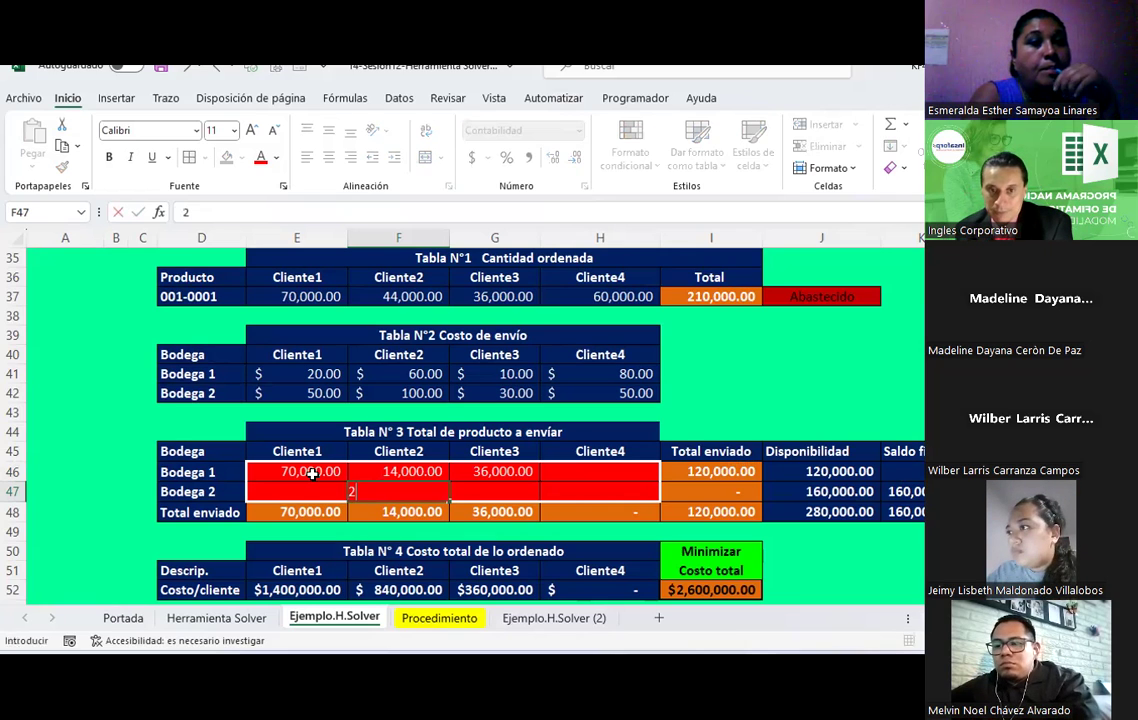
type("0,0000")
key("Return")
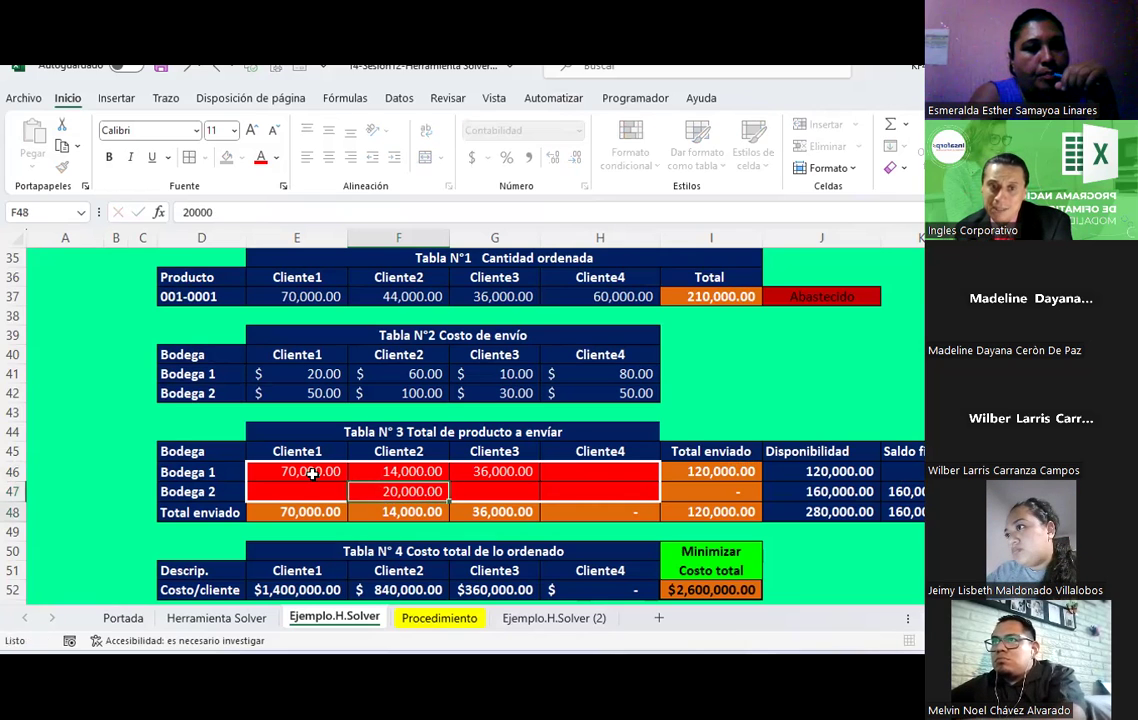
key("Up")
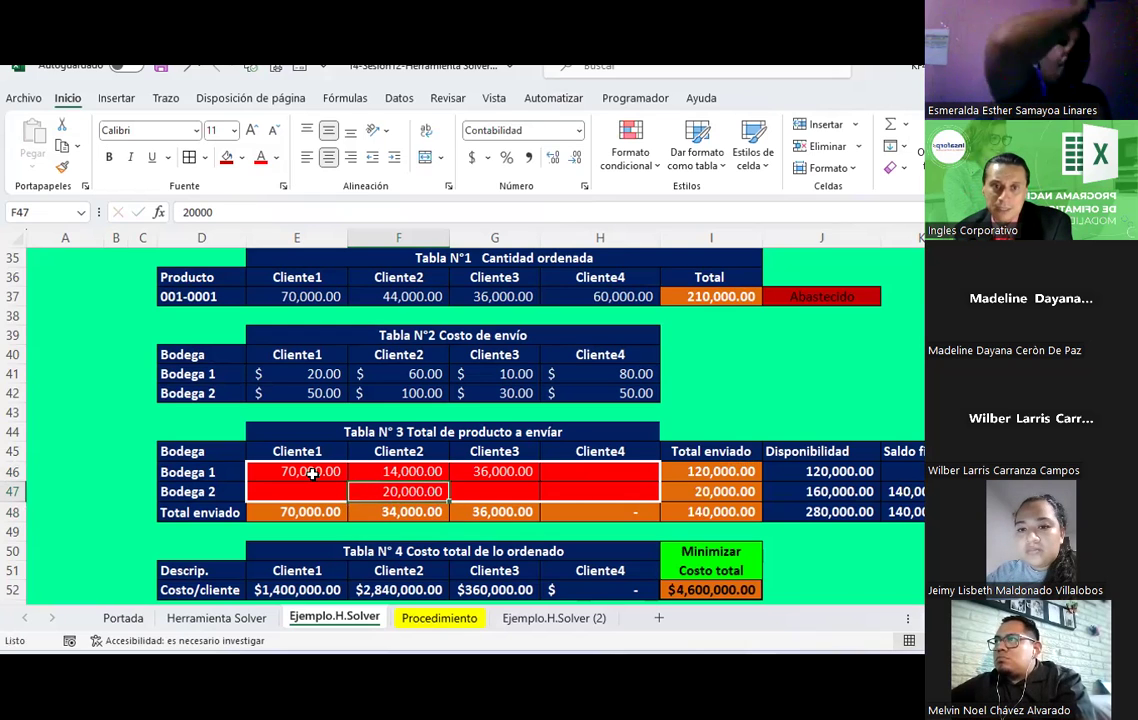
type("30,0")
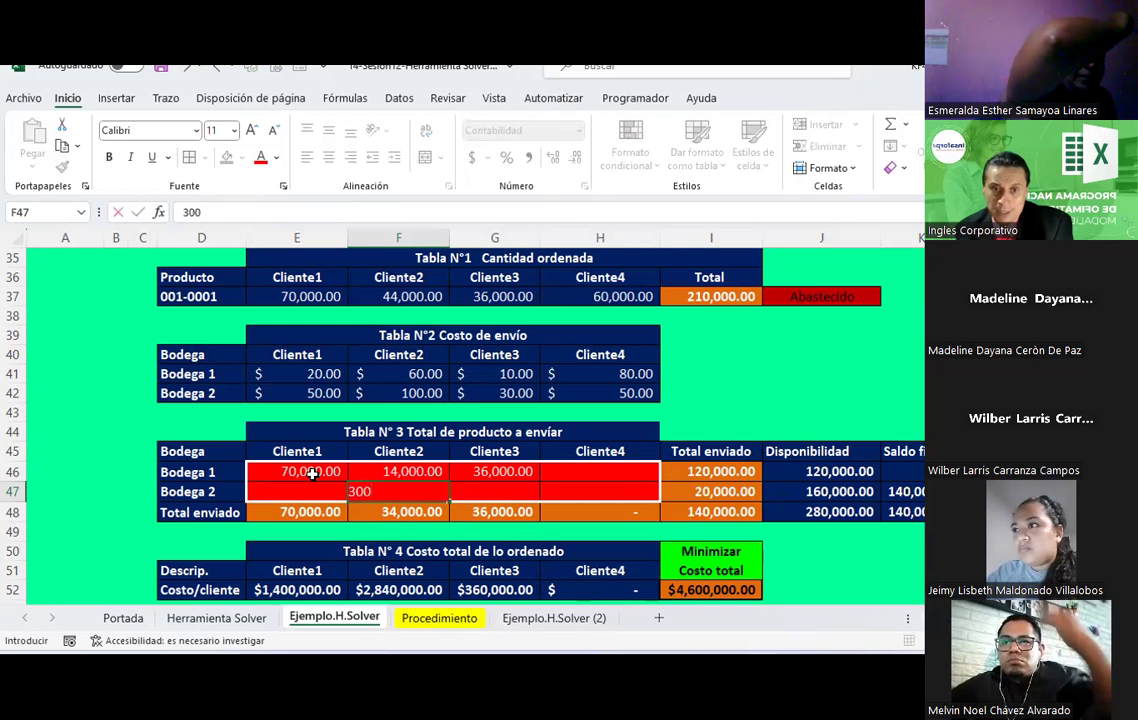
type("00")
key("Return")
key("Up")
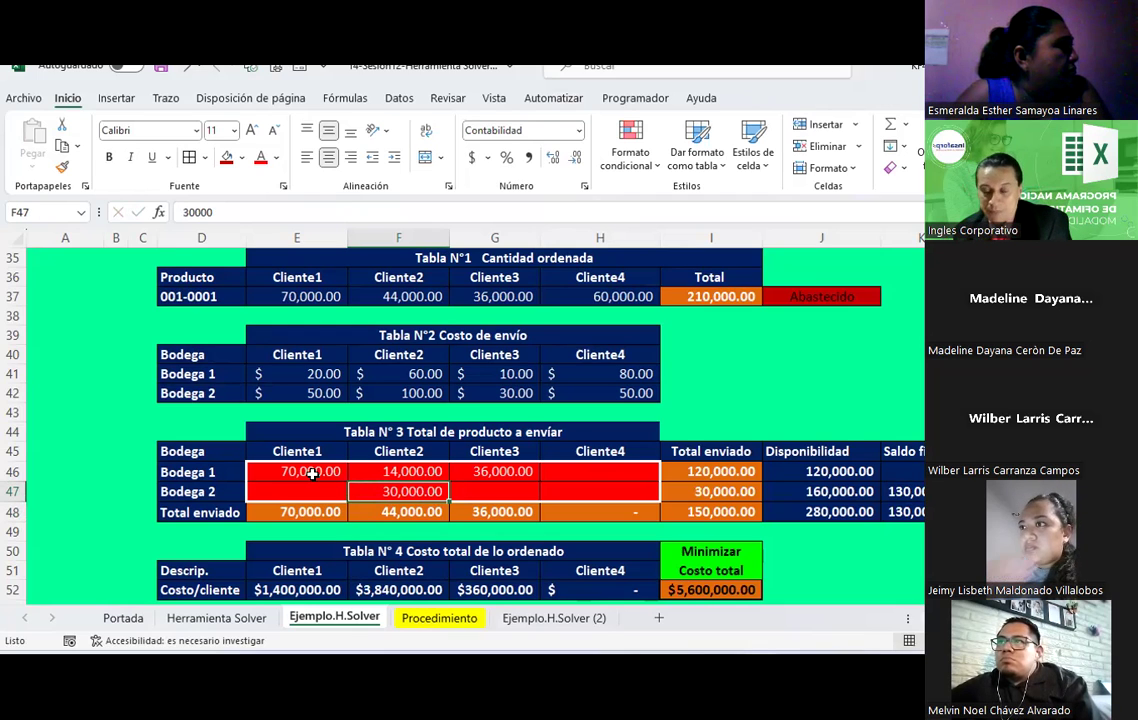
key("Down")
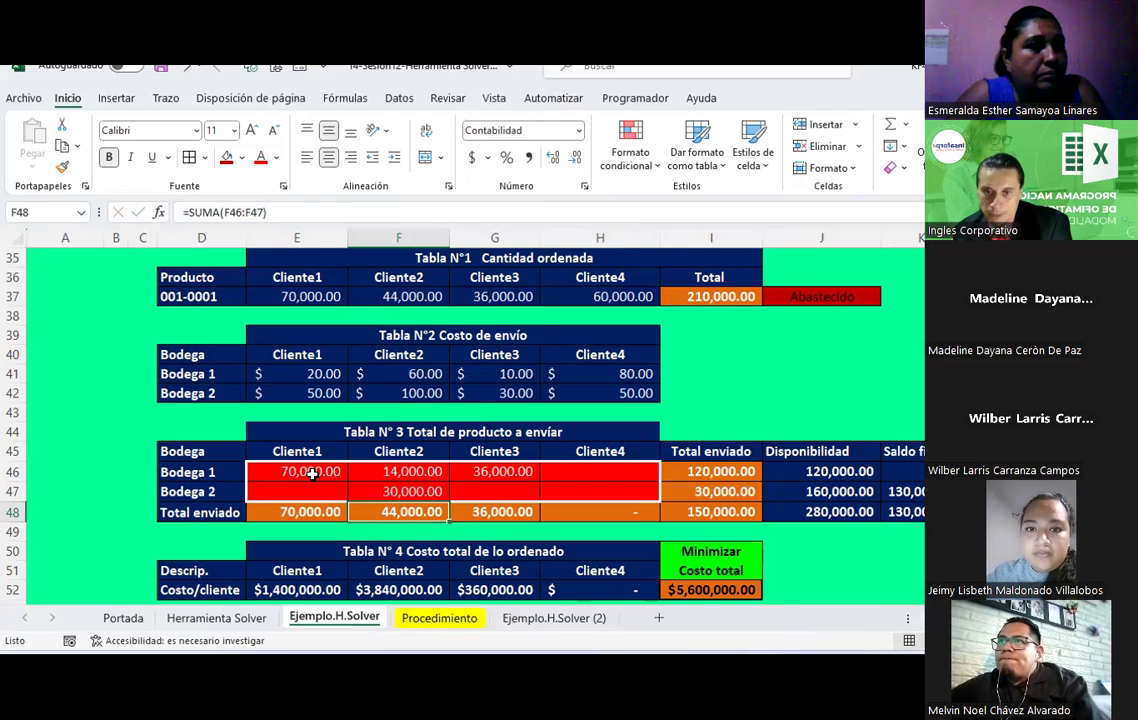
Ship 60,000 from Bodega 2 to Cliente4 in H47 and compare Cliente4's shipping costs.
key("Right")
key("Right")
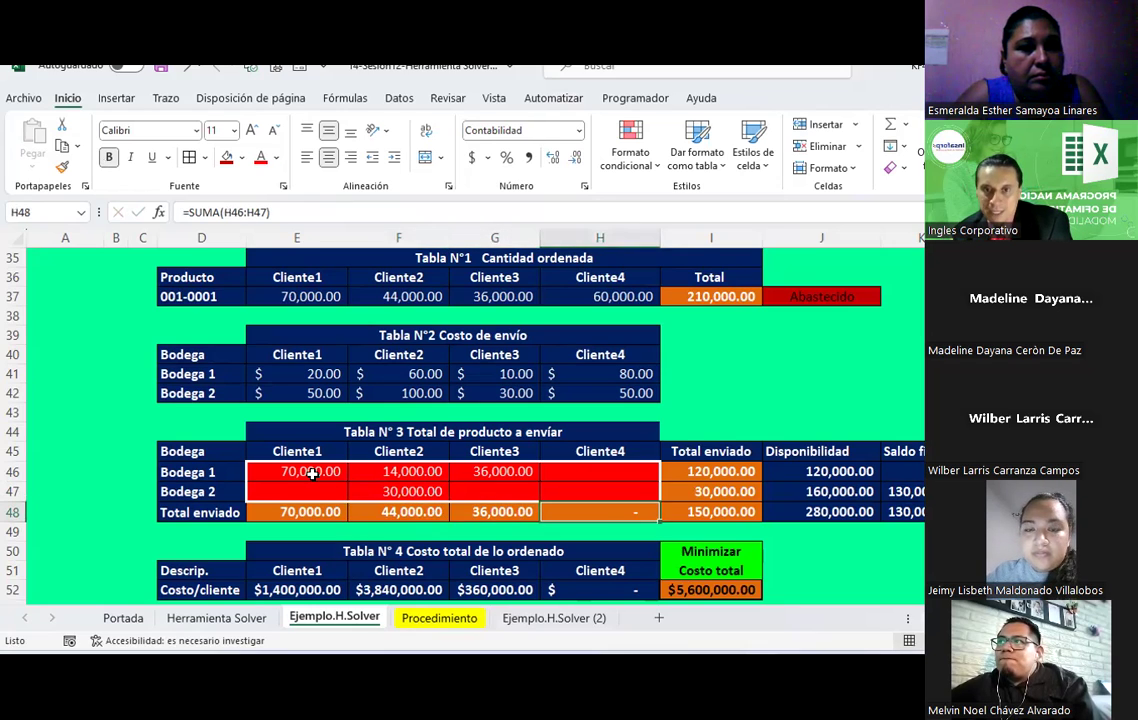
key("Up")
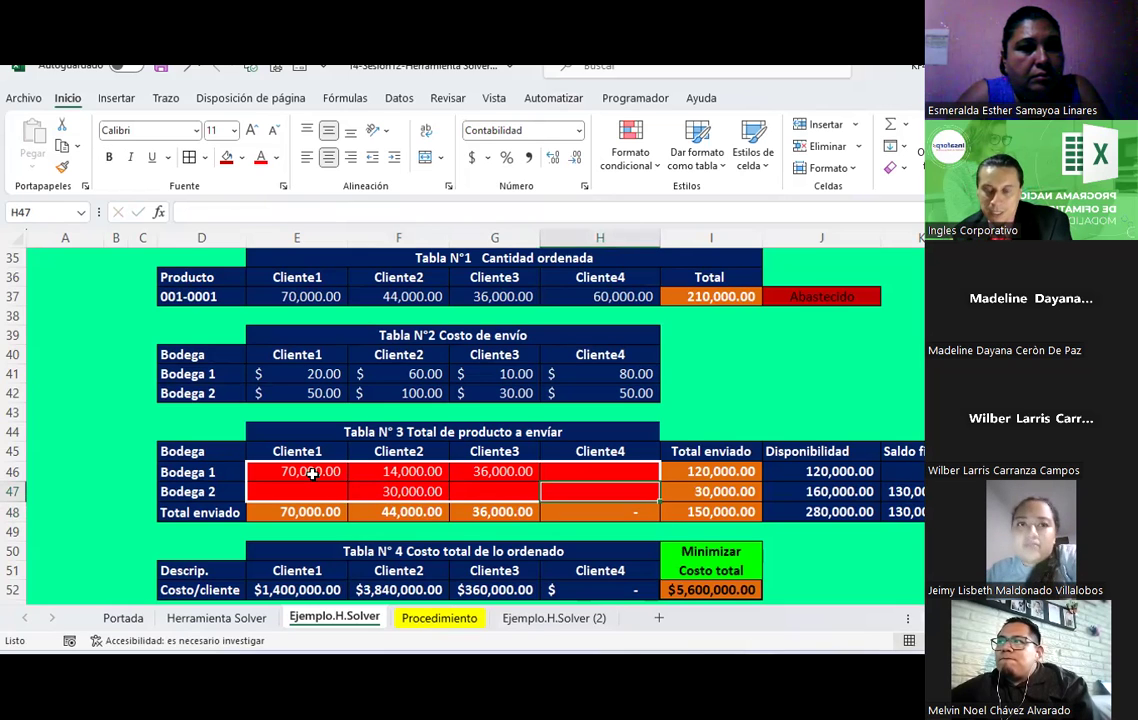
type("60000")
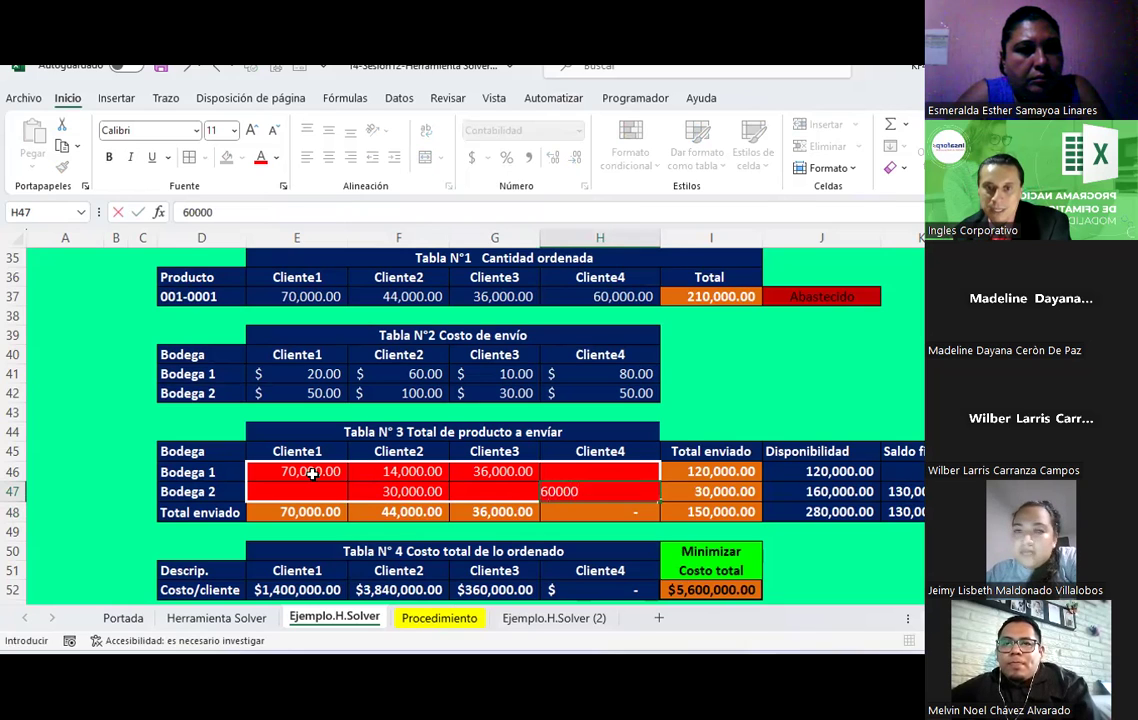
key("Return")
key("Up")
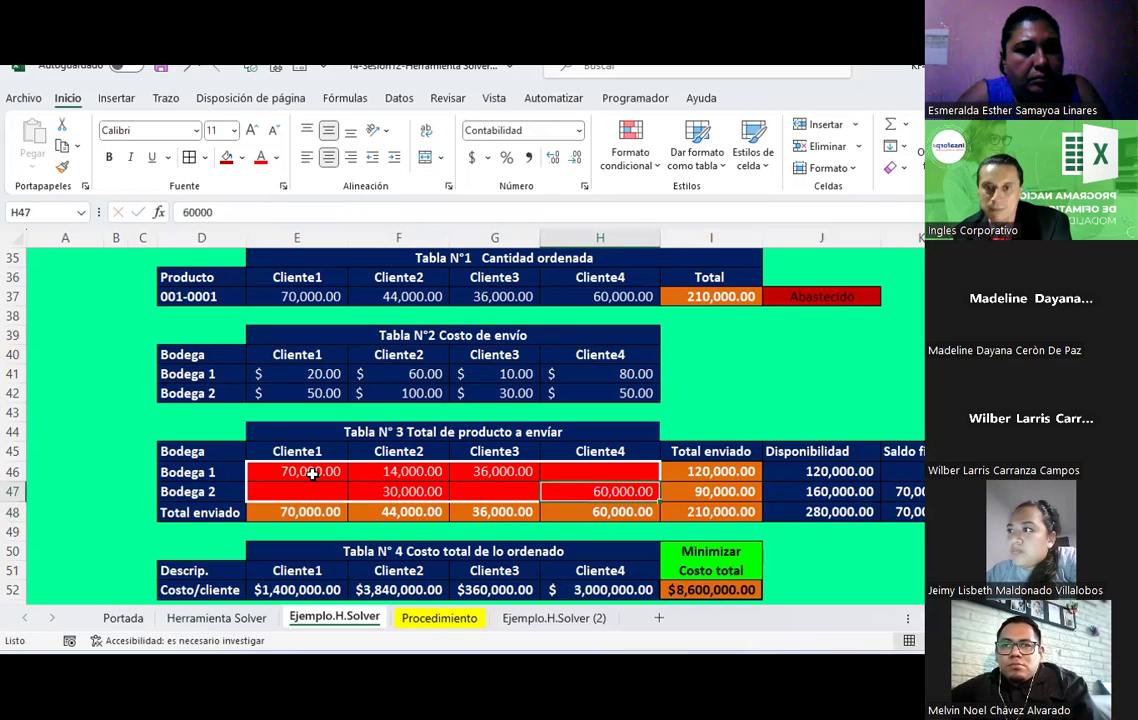
key("Up")
key("Up")
key("Up")
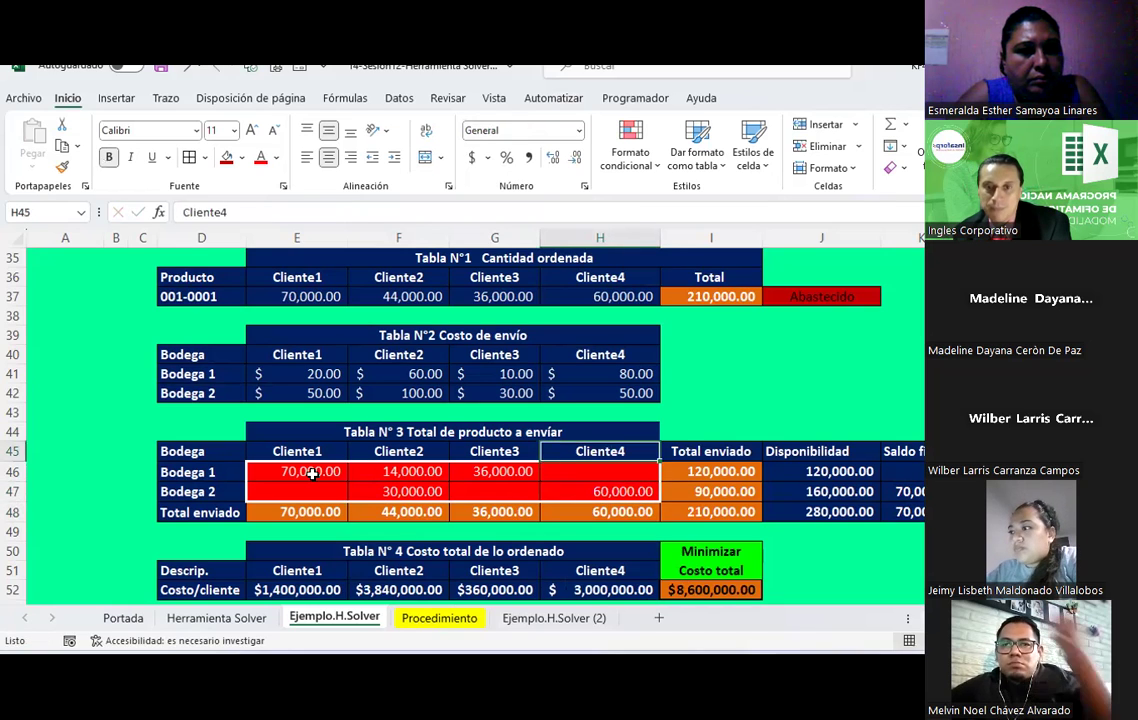
key("Up")
key("Up")
key("Up")
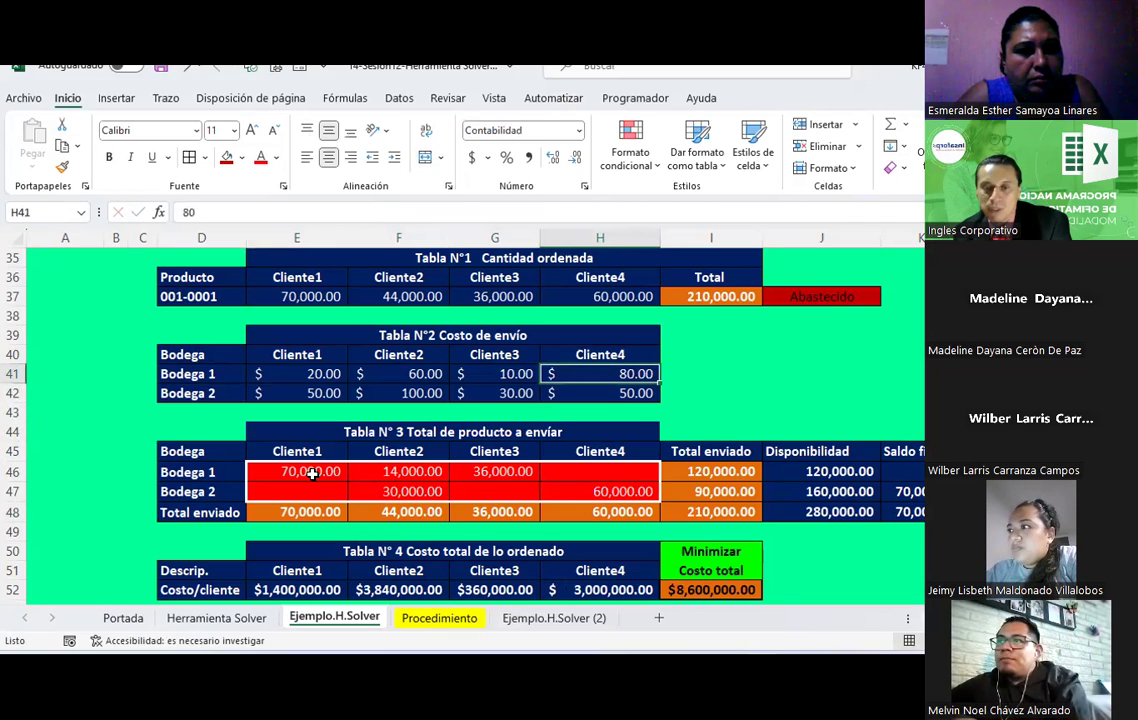
key("Down")
key("Down")
key("Down")
key("Down")
key("Down")
key("Down")
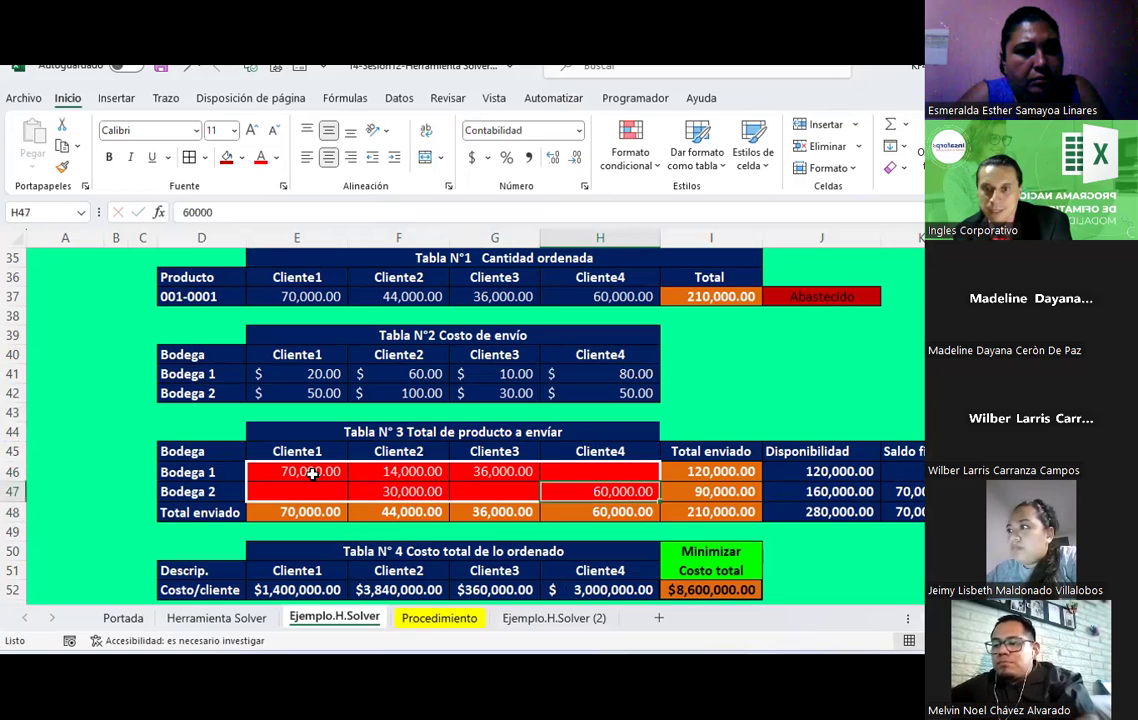
key("Down")
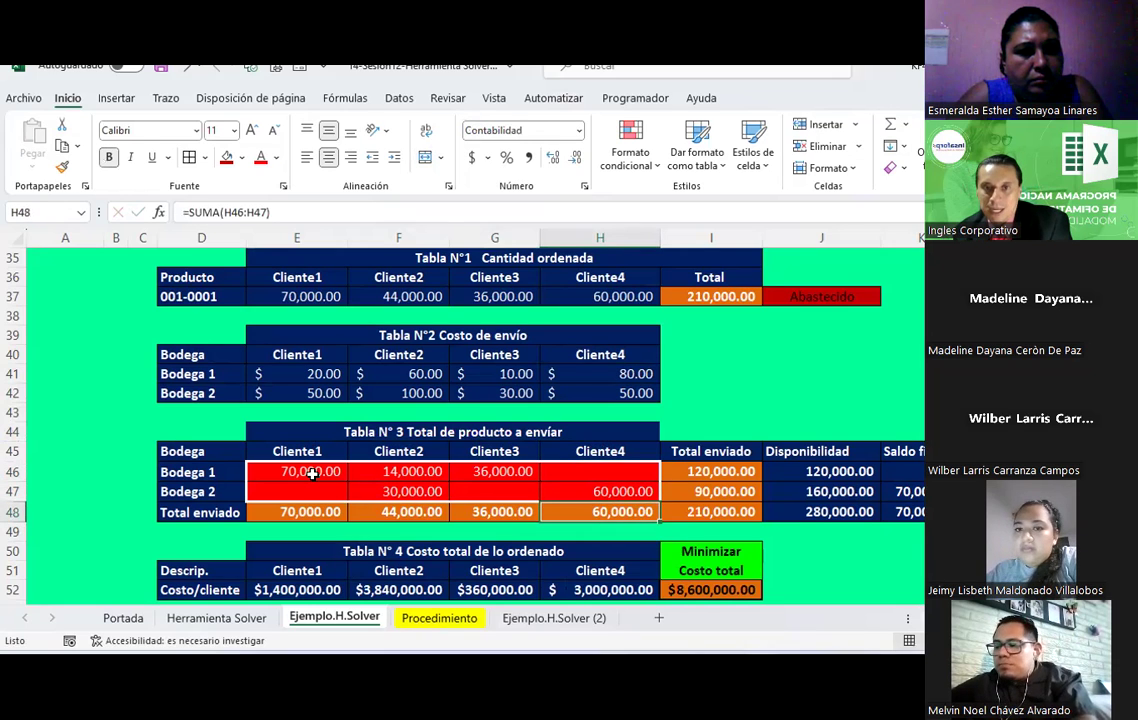
Review the Cliente3 total shipped and the ordered-quantity total.
key("Left")
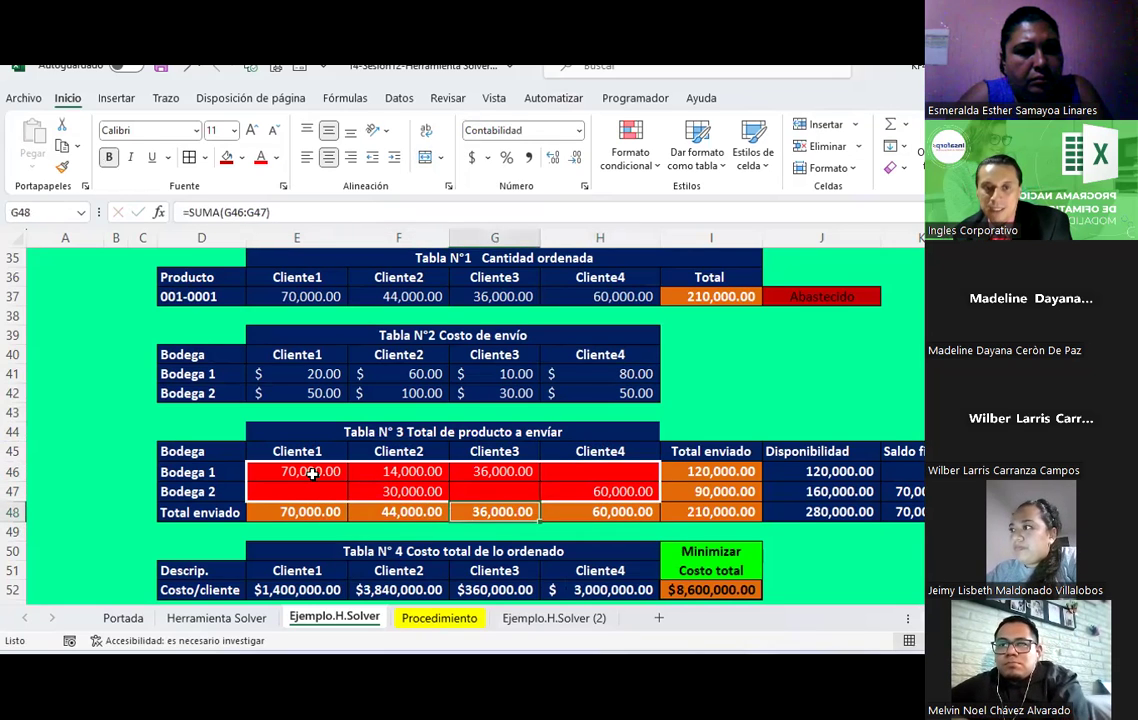
key("Right")
key("Right")
key("Up")
key("Up")
key("Up")
key("Up")
key("Up")
key("Up")
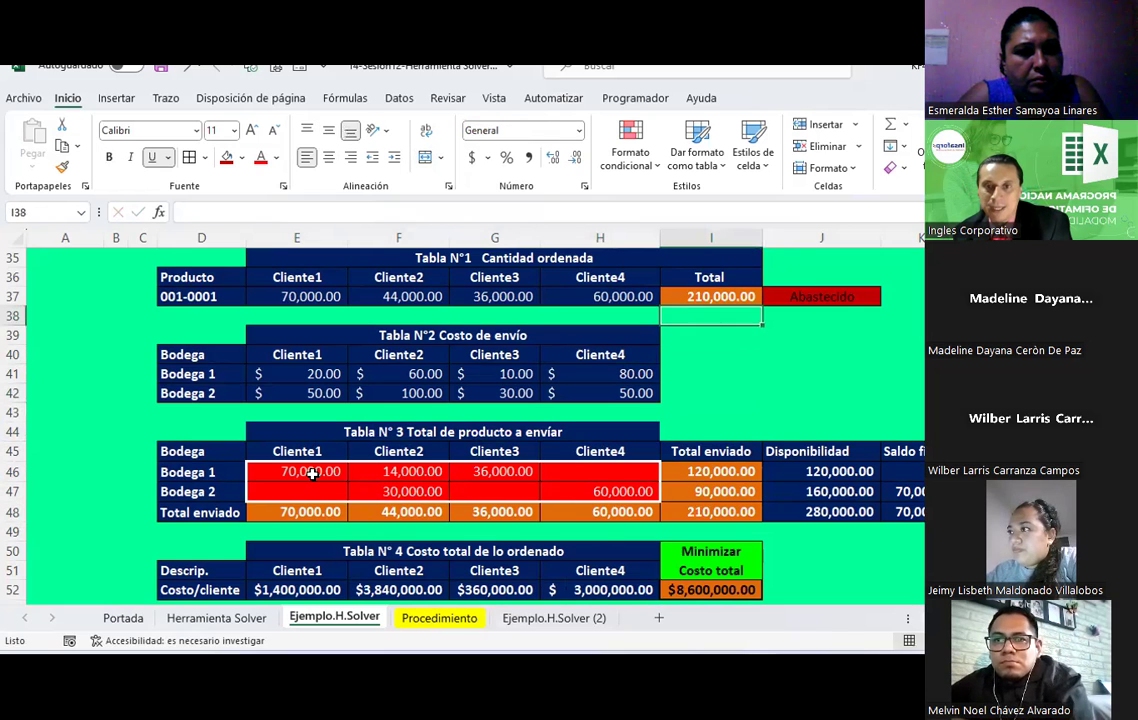
key("Up")
Review both warehouses' remaining balances, then autofit column I to reveal the $10,320,000.00 Tarifa.
key("Left")
key("Left")
key("Left")
key("Left")
key("Left")
key("Down")
key("Down")
key("Down")
key("Down")
key("Down")
key("Down")
key("Down")
key("Down")
key("Right")
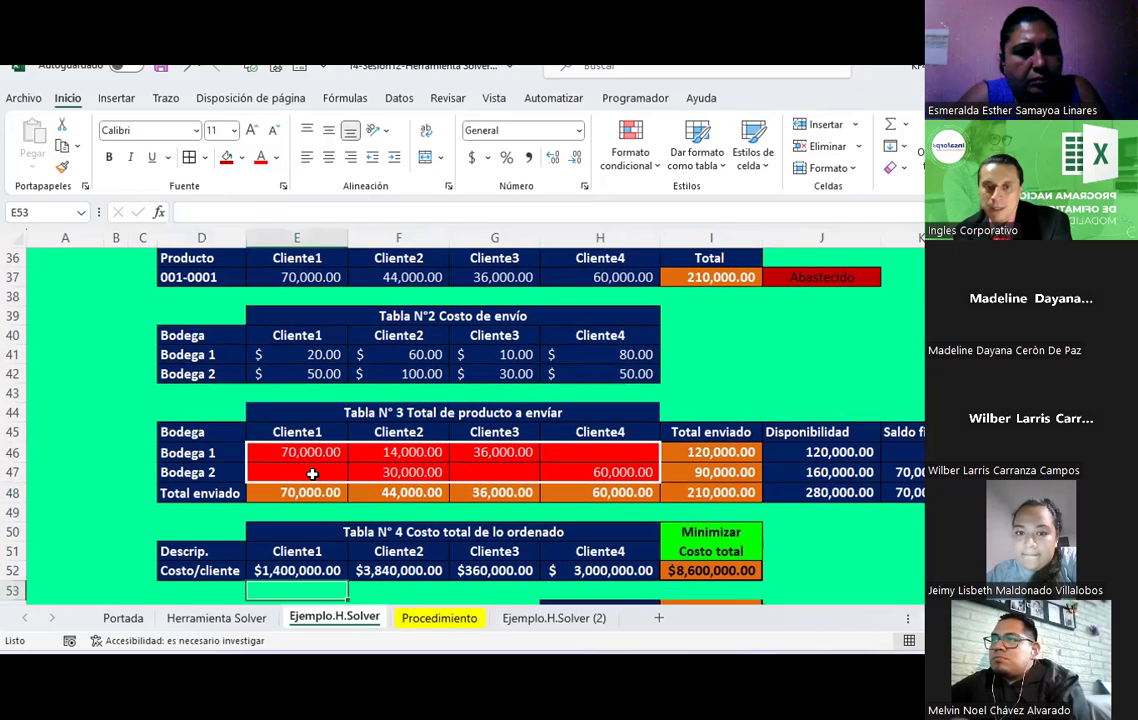
key("Up")
key("Up")
key("Up")
key("Up")
key("Up")
key("Up")
key("Up")
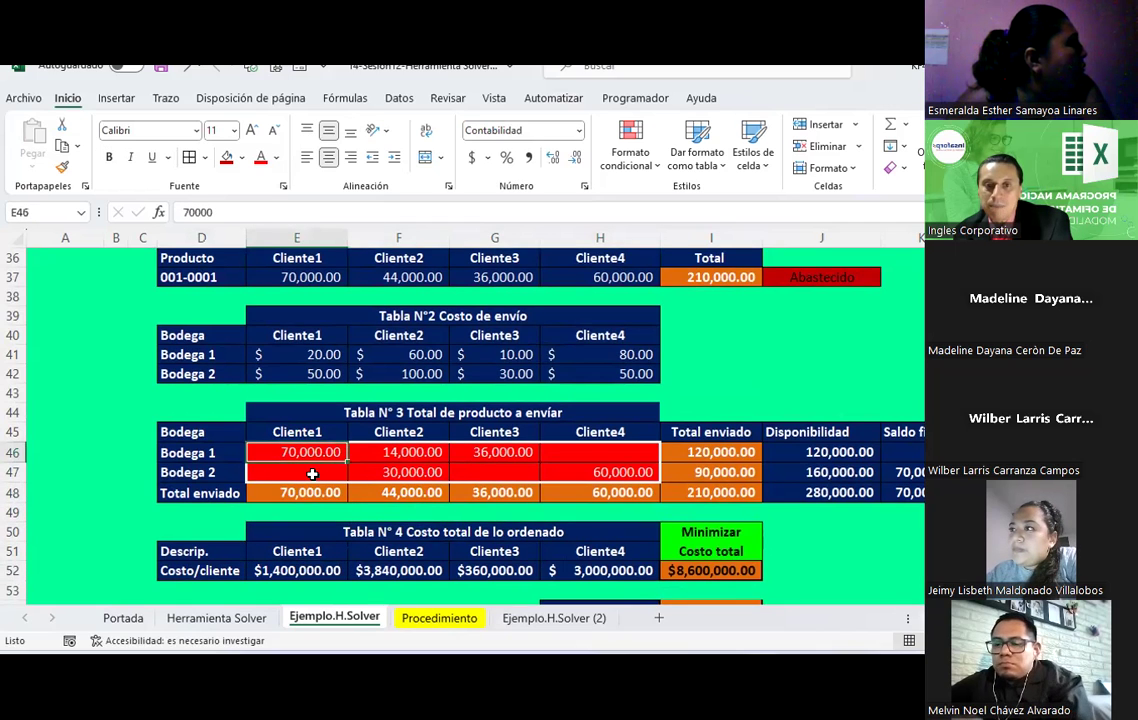
key("Right")
key("Right")
key("Right")
key("Right")
key("Right")
key("Right")
key("Right")
key("Left")
key("Left")
key("Right")
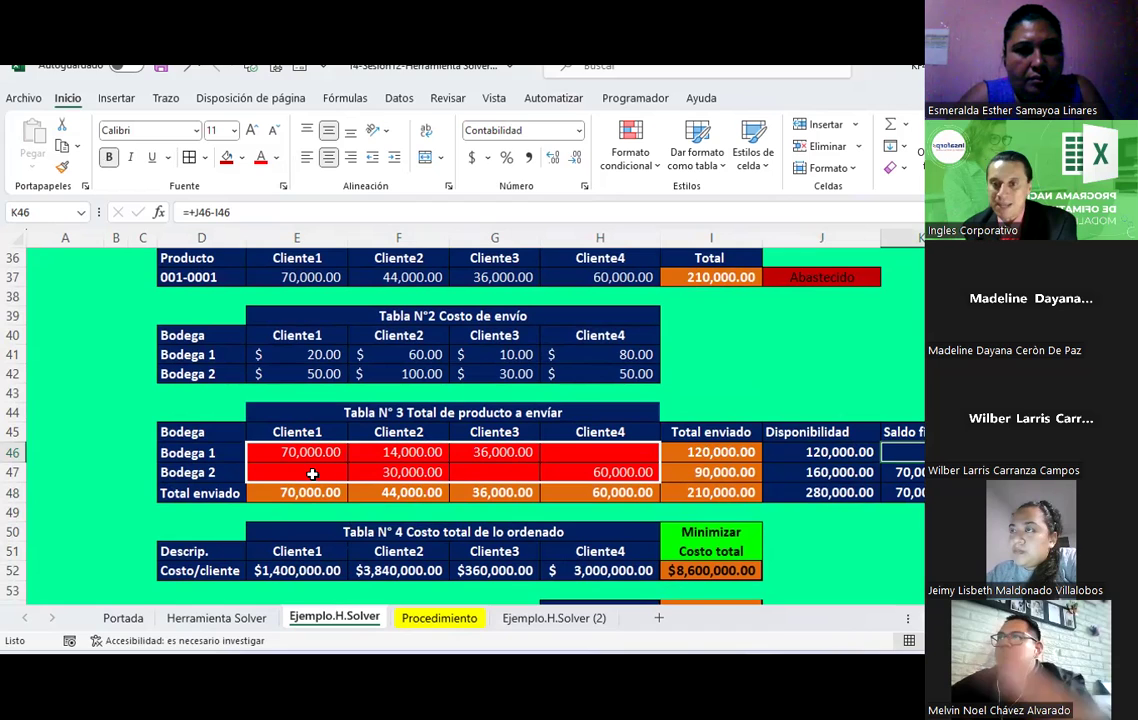
key("Down")
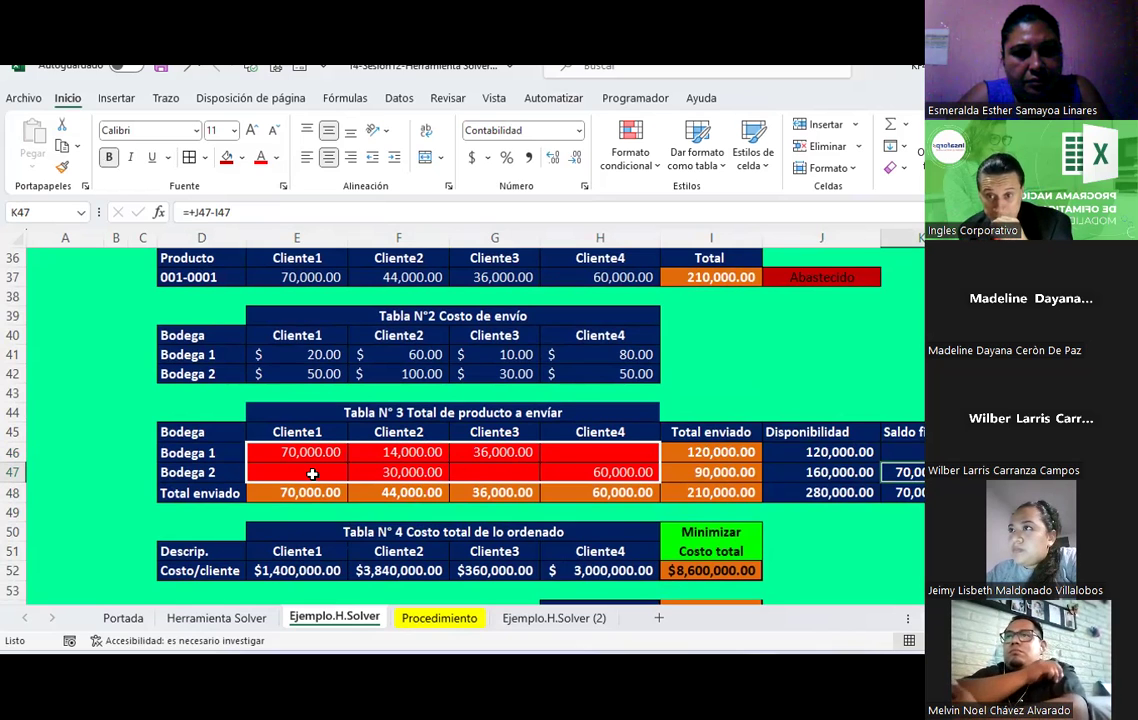
key("Down")
key("Down")
key("Down")
key("Down")
key("Down")
key("Down")
key("Down")
key("Down")
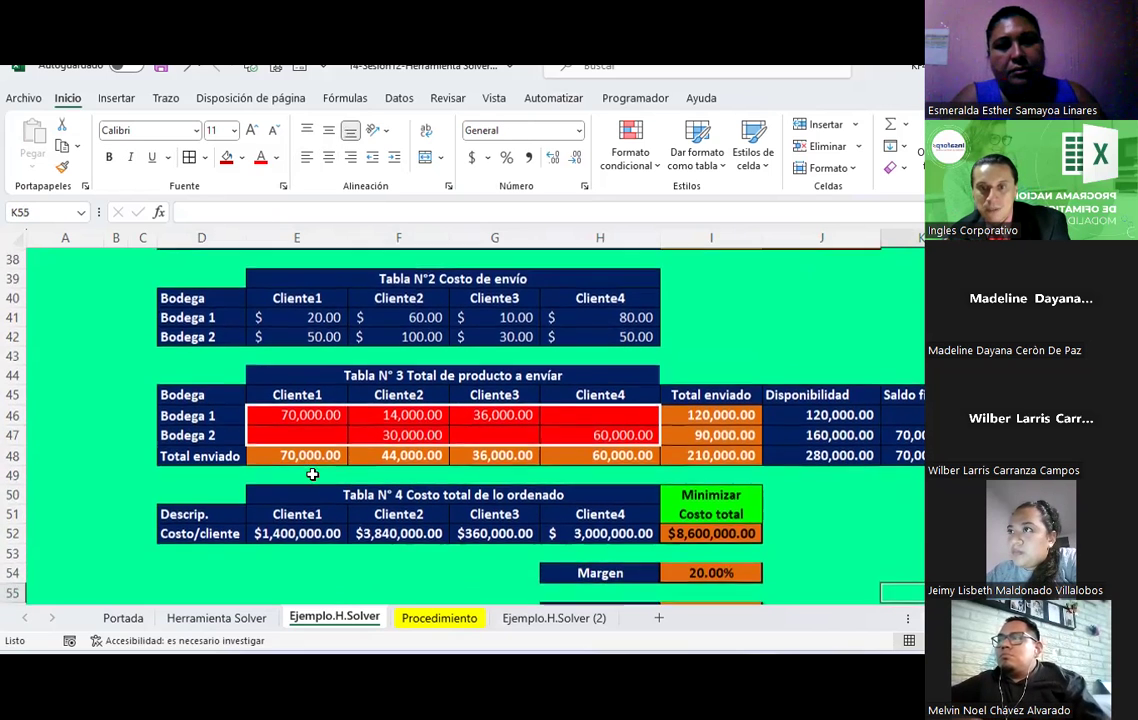
key("Down")
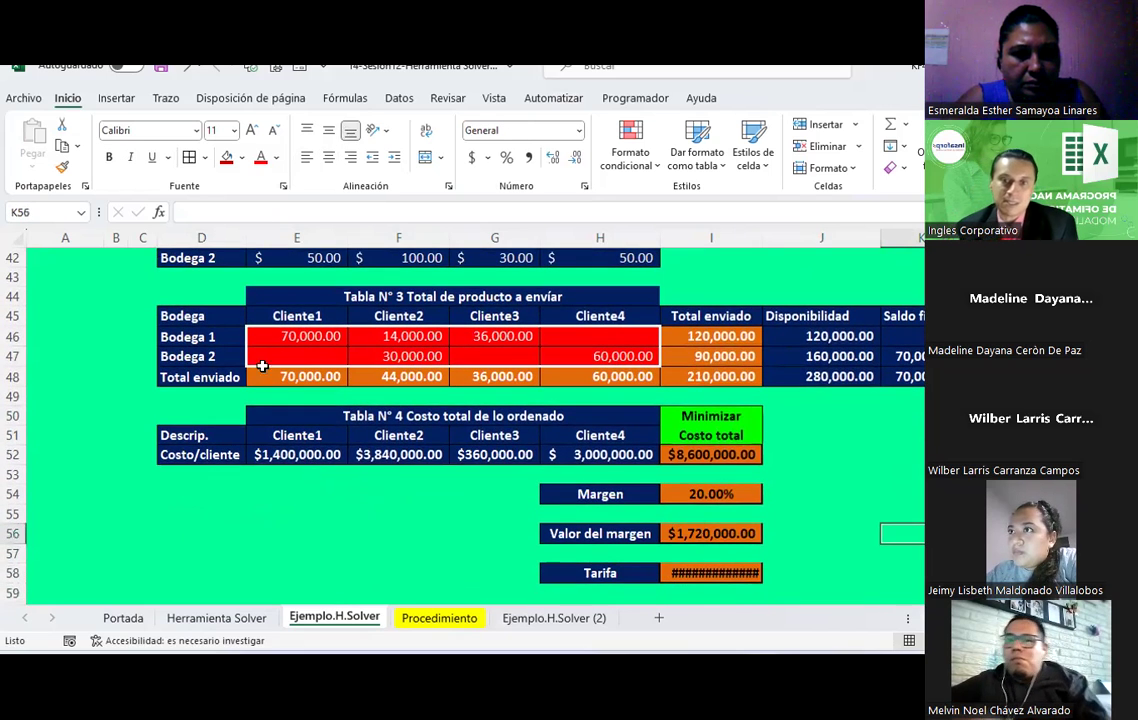
double_click(763, 236)
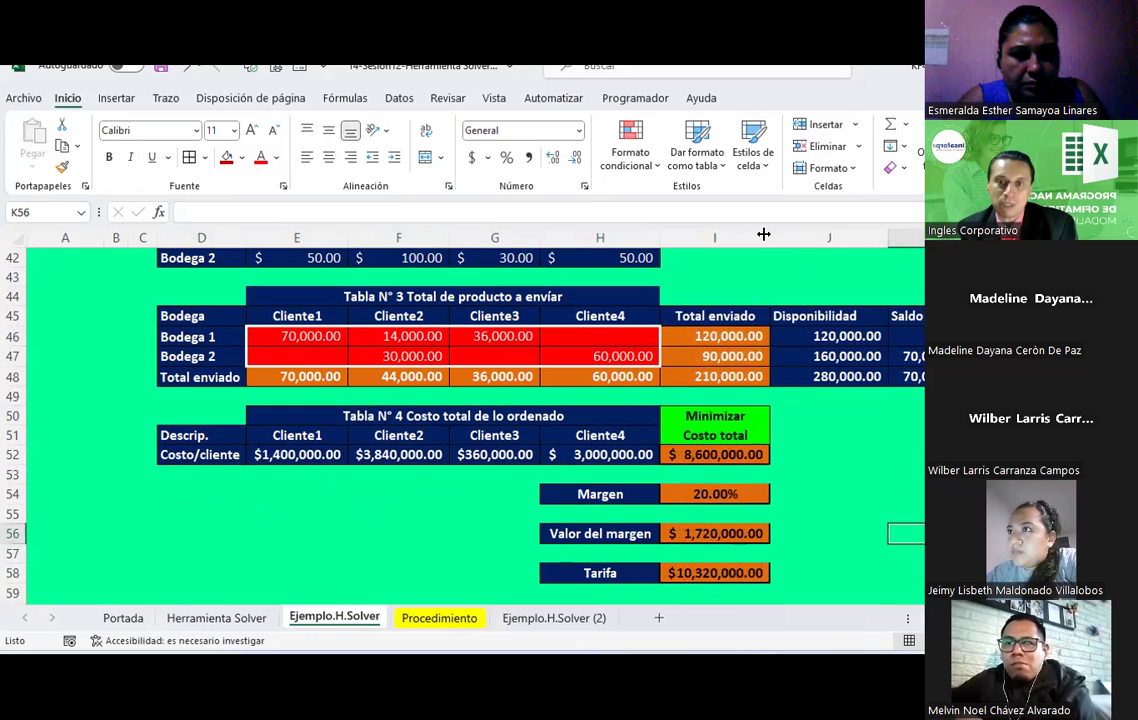
scroll(257, 370, "up", 2)
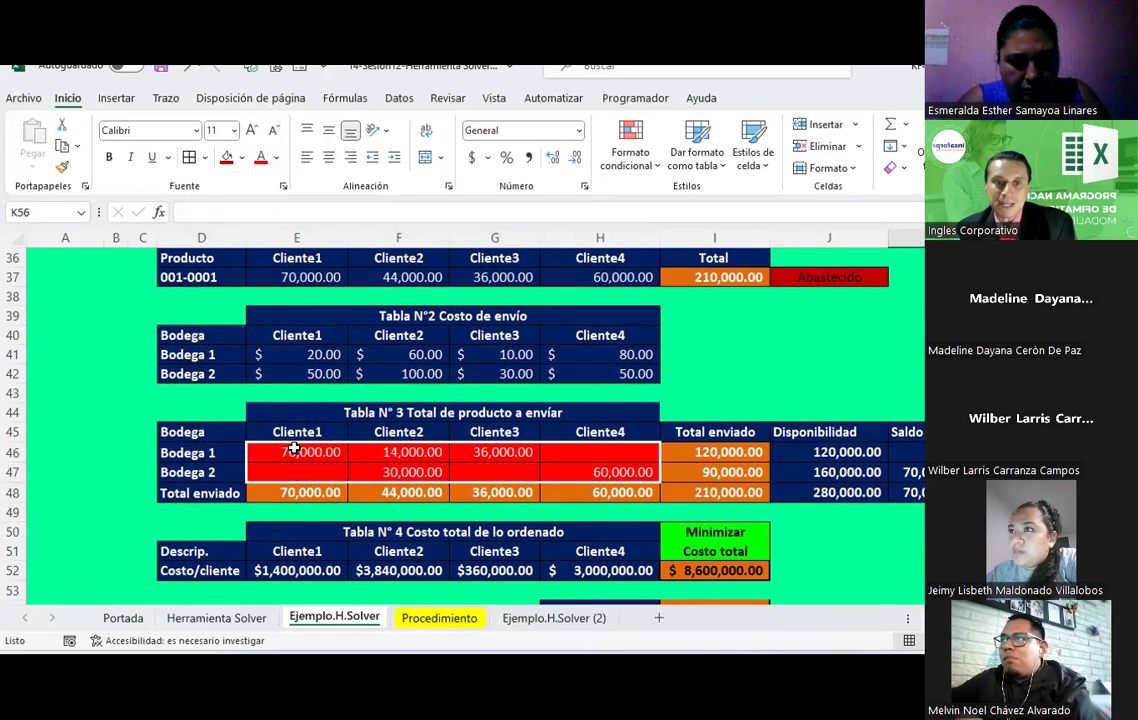
left_click(292, 447)
left_click(307, 351)
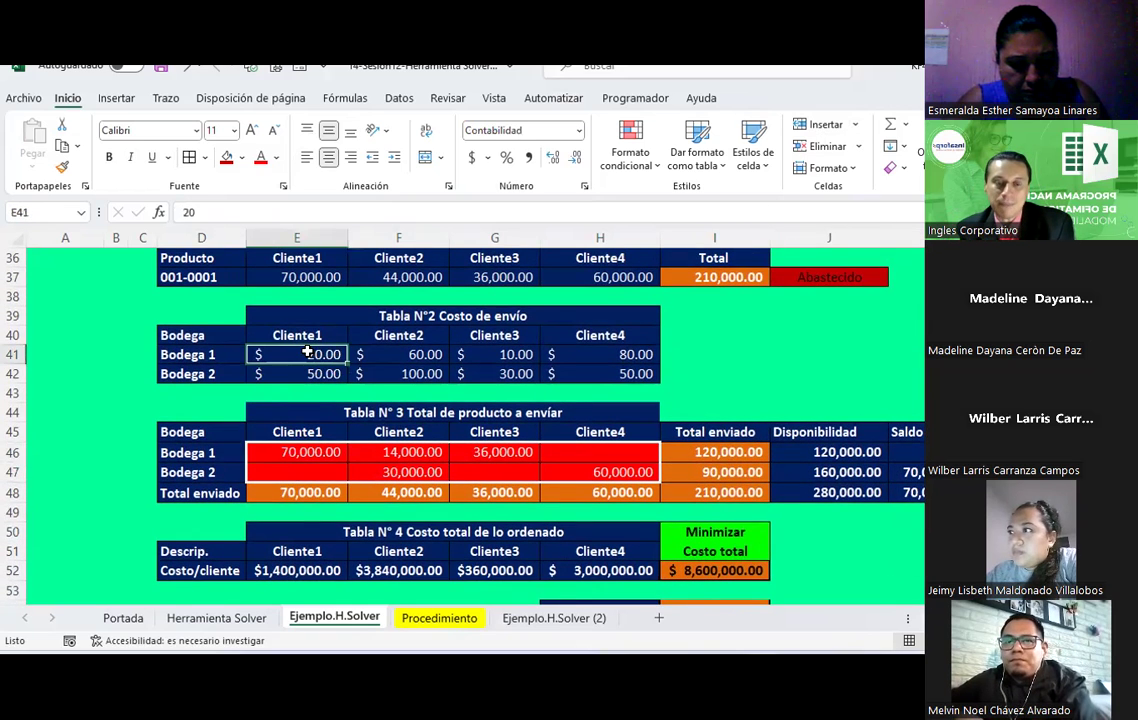
left_click(405, 455)
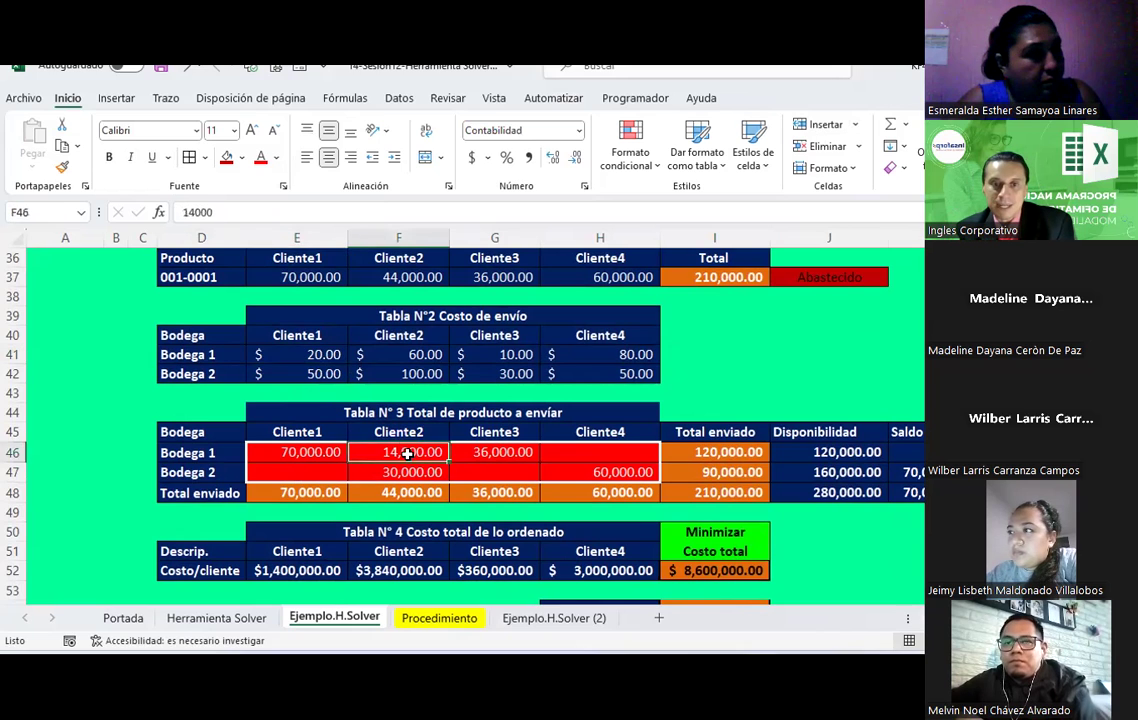
left_click(392, 356)
left_click(418, 471)
left_click(410, 370)
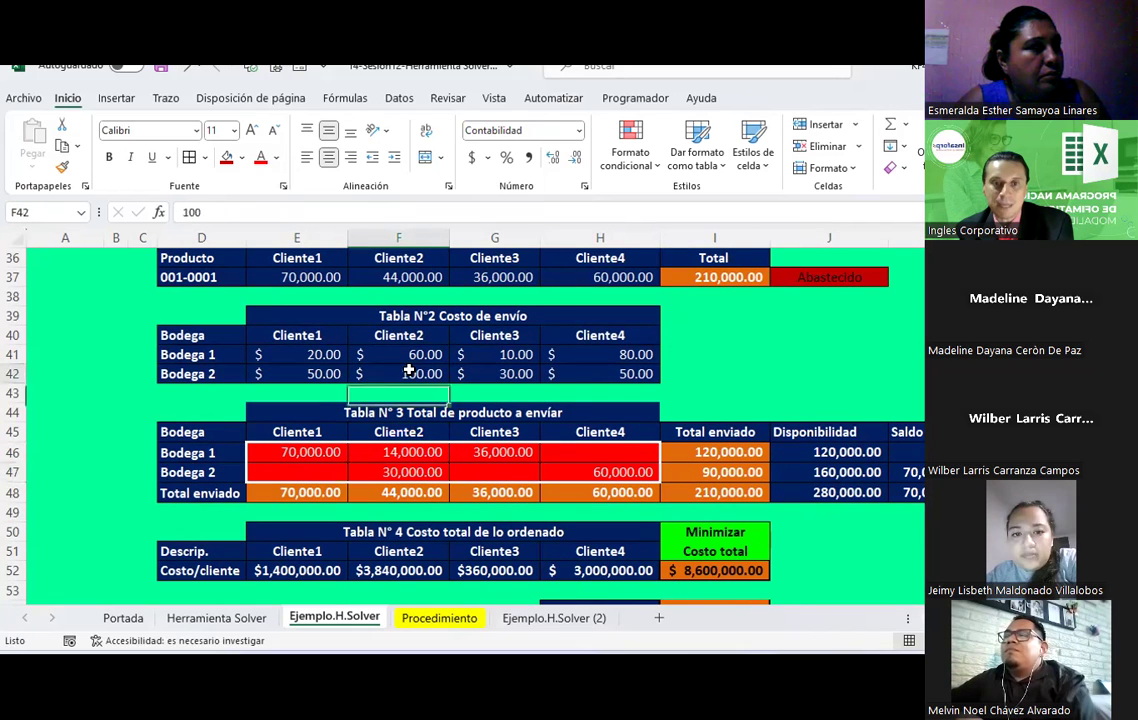
scroll(562, 432, "down", 2)
left_click(701, 446)
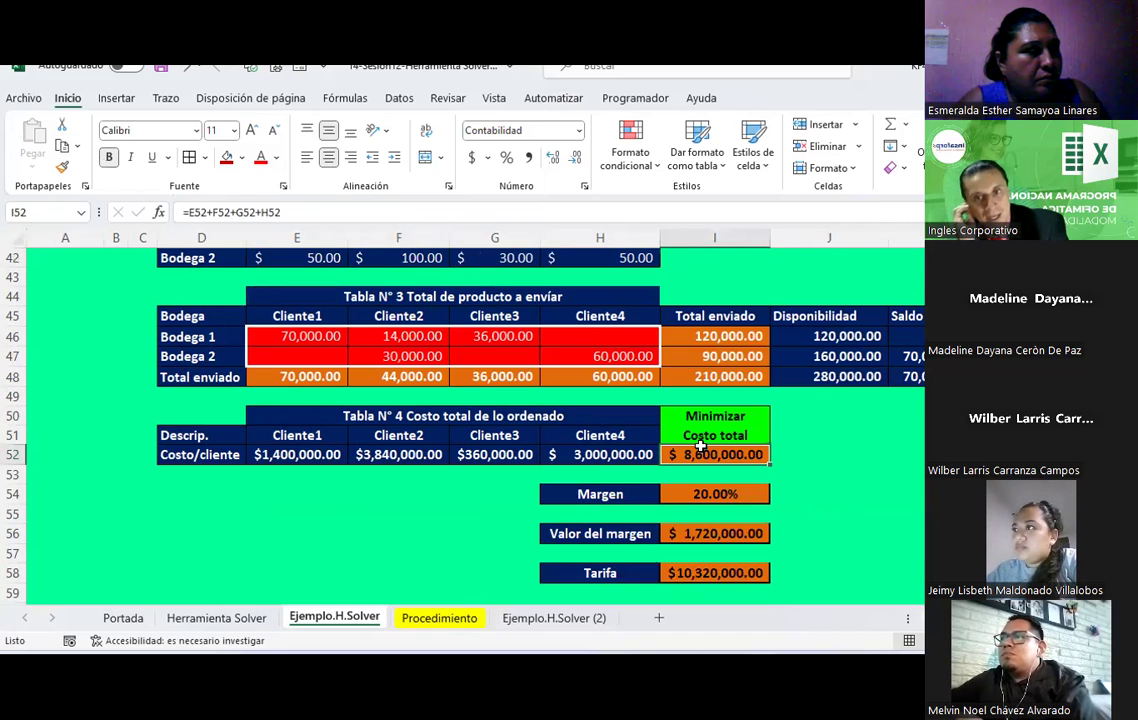
key("Down")
key("Down")
key("Down")
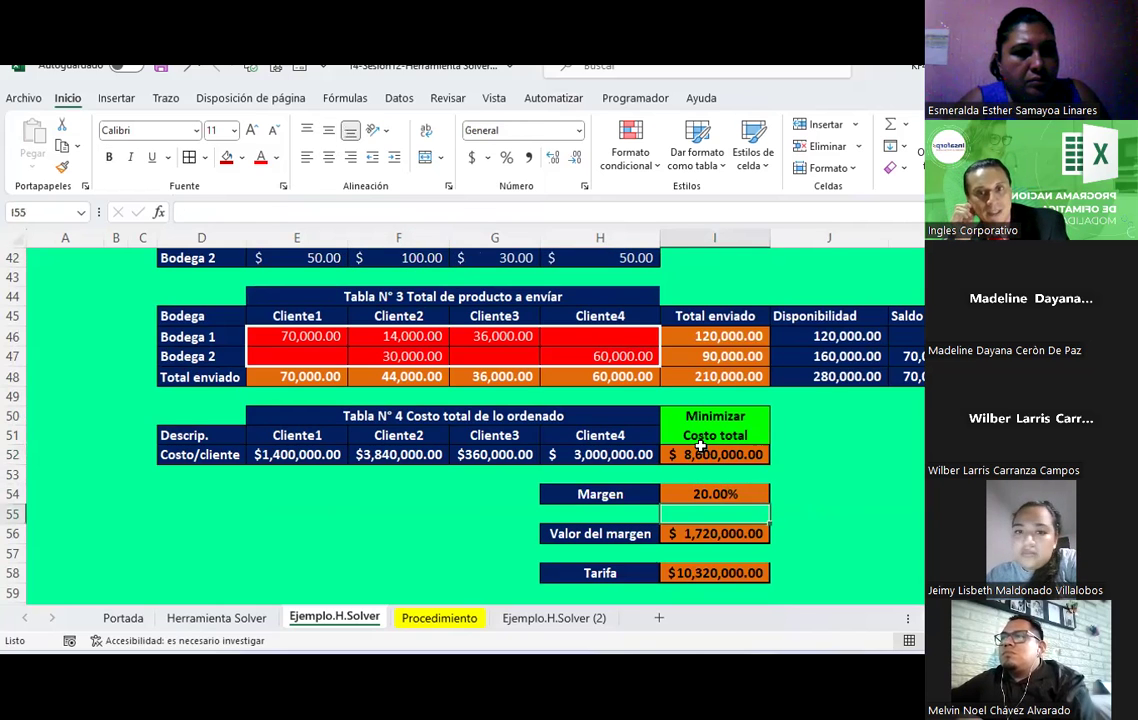
key("Down")
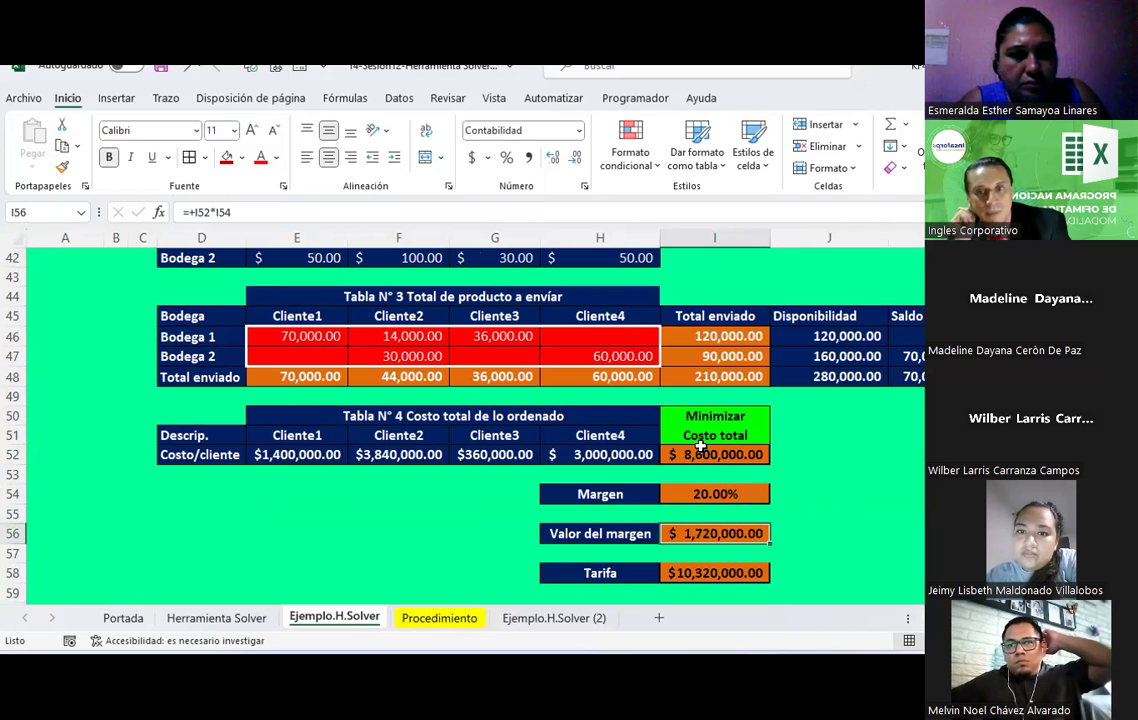
key("Down")
key("Down")
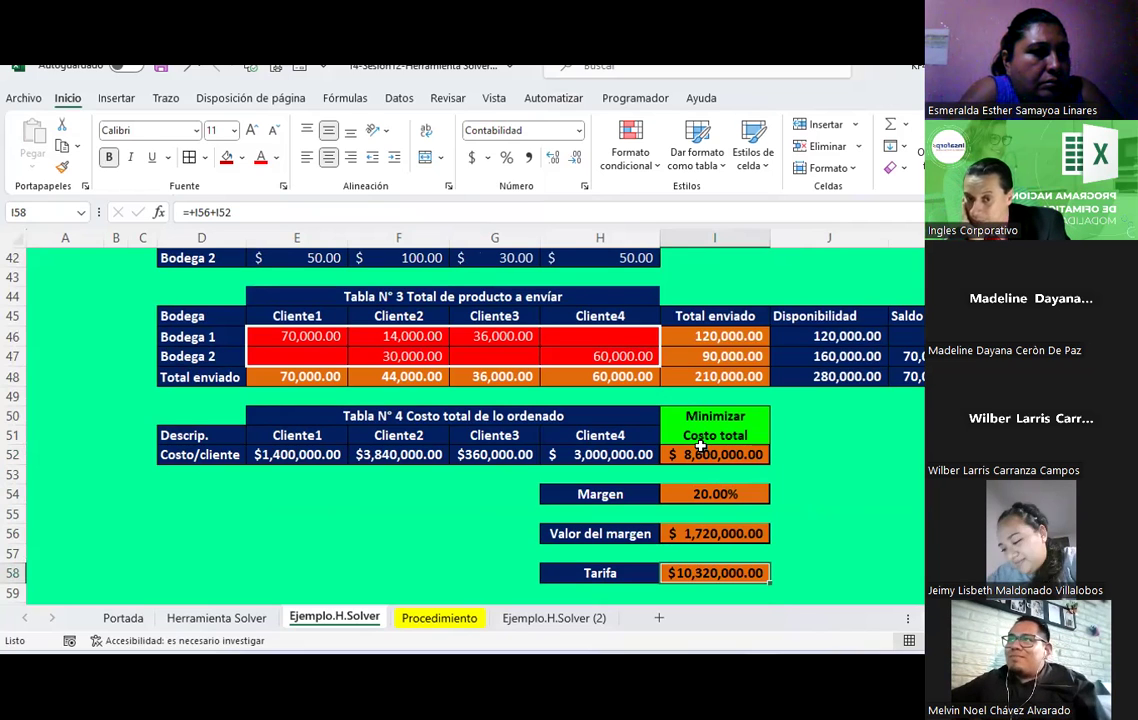
key("Left")
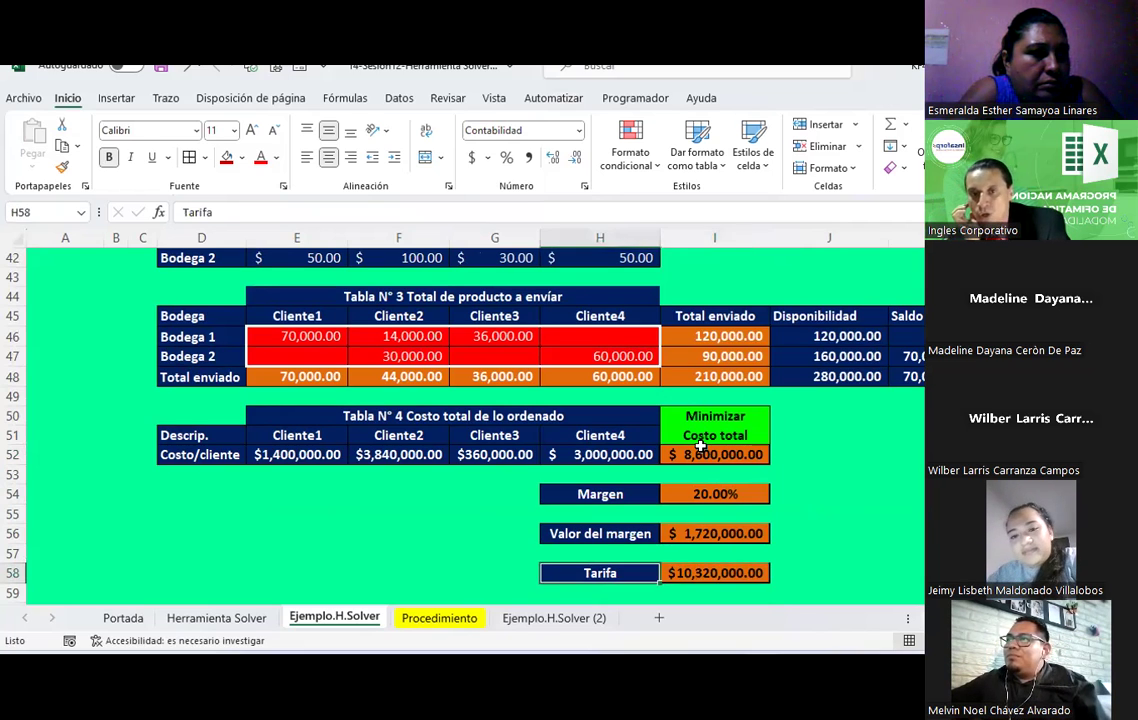
key("Up")
key("Up")
key("Up")
key("Up")
key("Up")
key("Up")
key("Up")
key("Up")
key("Up")
key("Up")
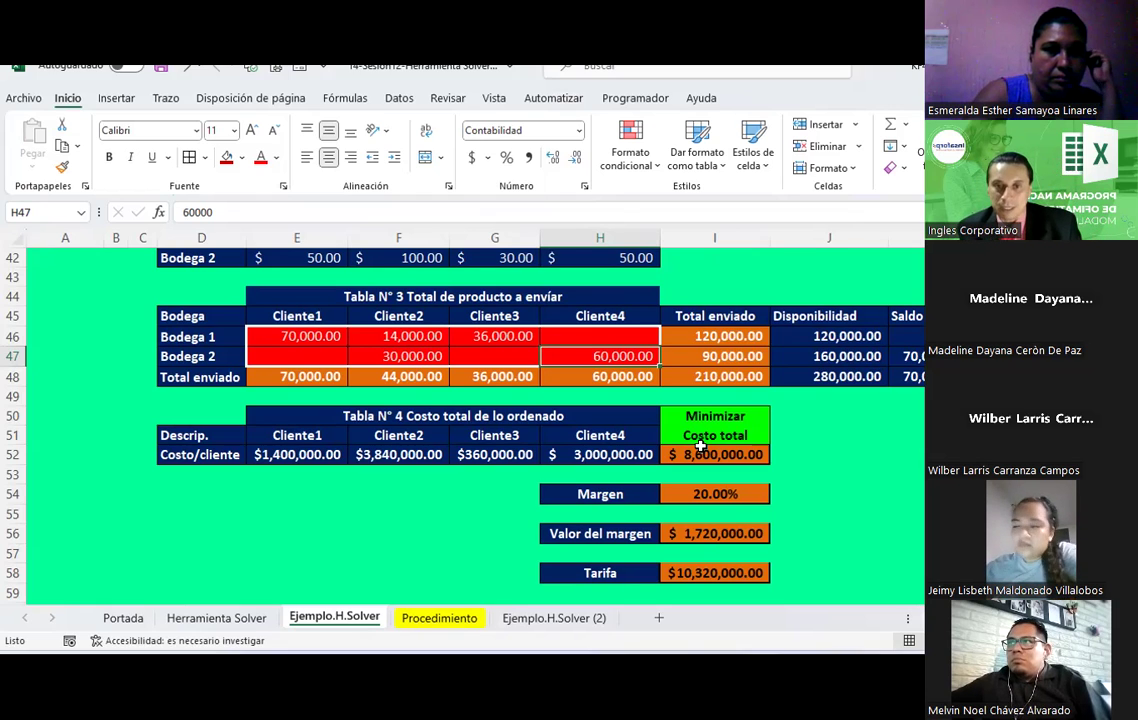
Delete all shipment values in E46:H47, confirm the totals read zero, and return to E46.
key("shift+Up")
key("shift+Left")
key("shift+Left")
key("shift+Left")
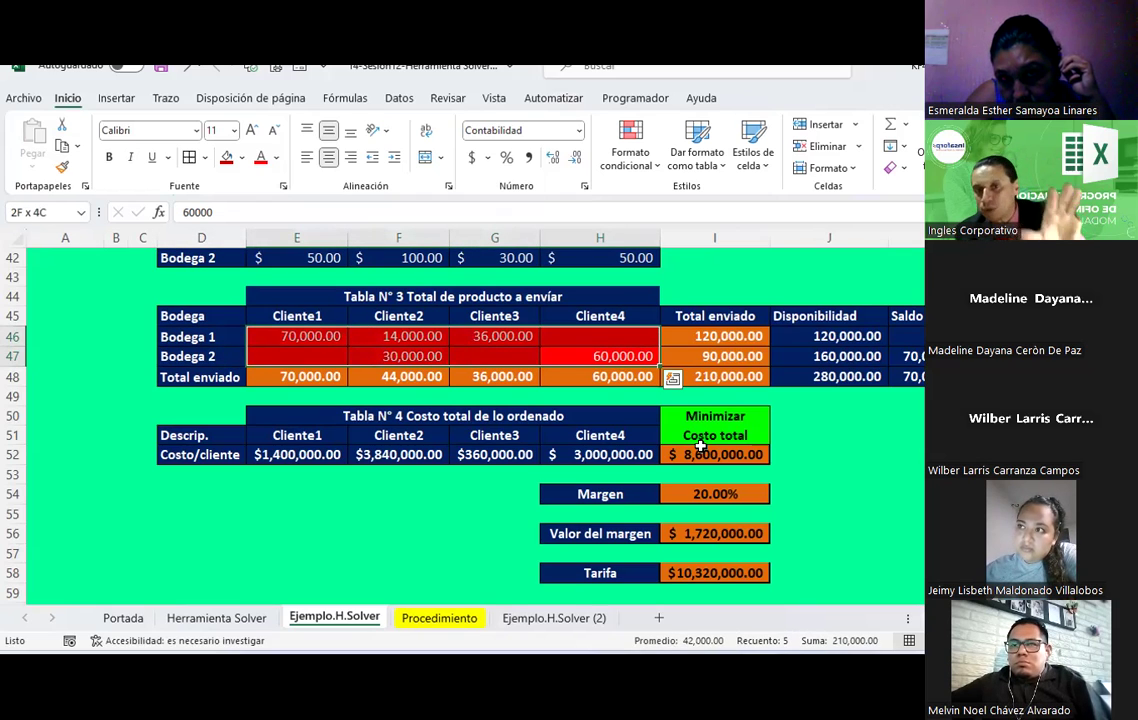
key("Delete")
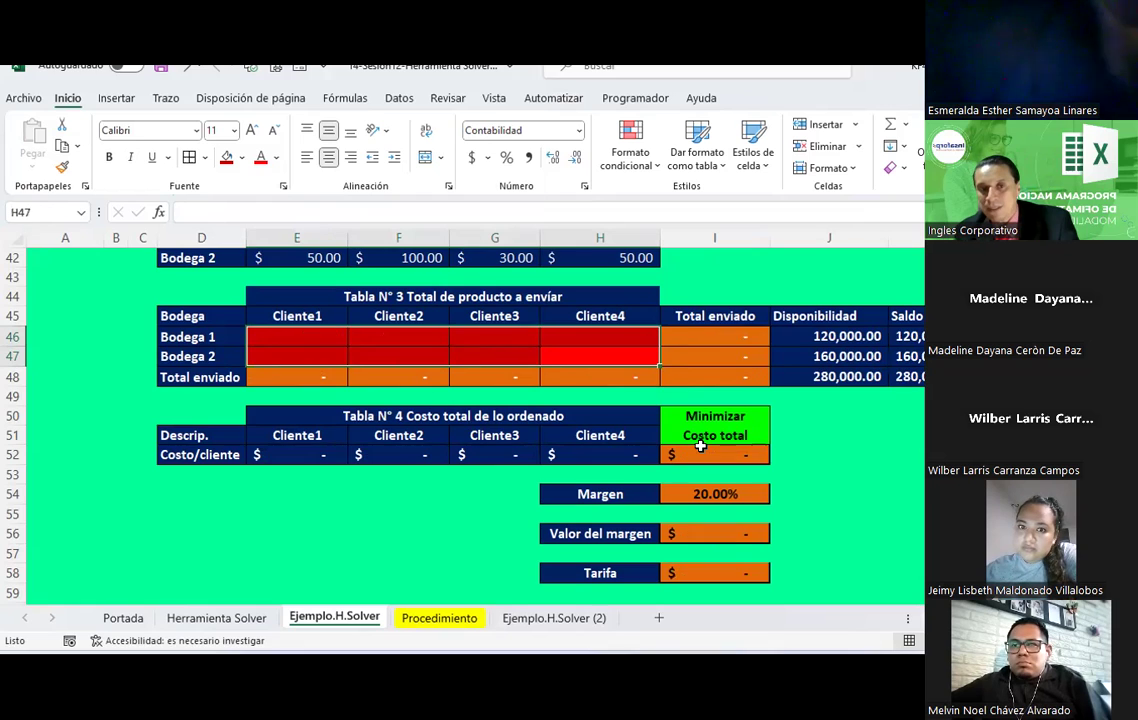
key("Right")
key("Down")
key("Left")
key("Down")
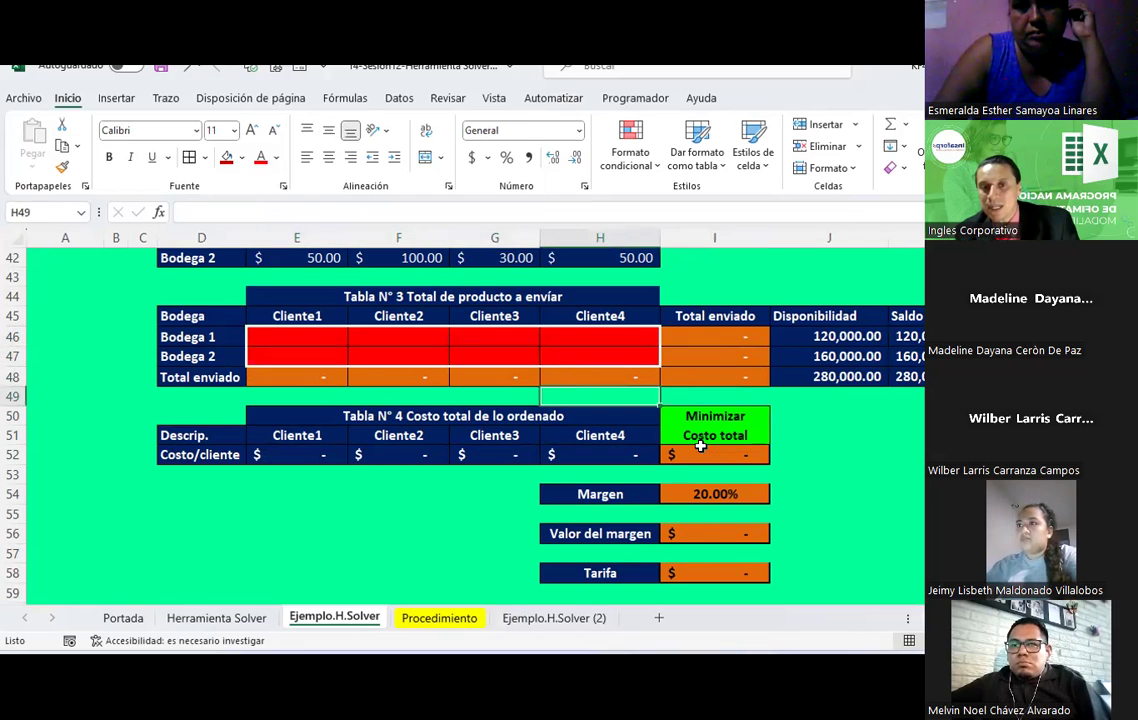
key("Up")
key("Left")
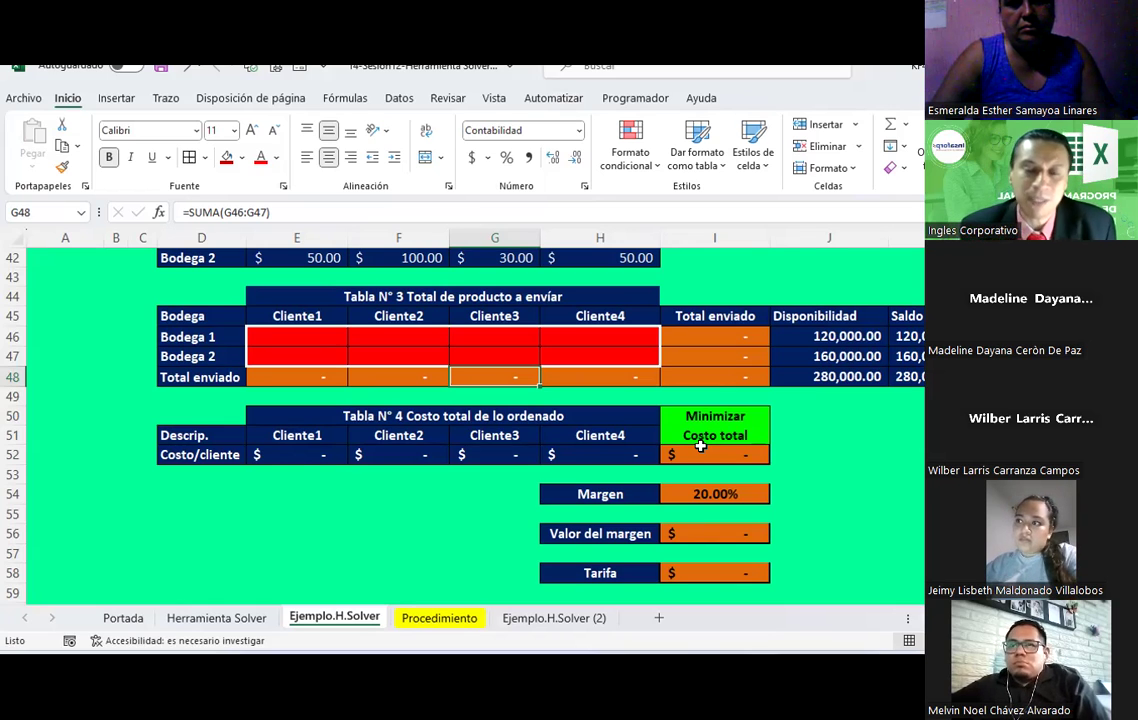
key("Up")
key("Up")
key("Left")
key("Left")
key("Left")
key("Down")
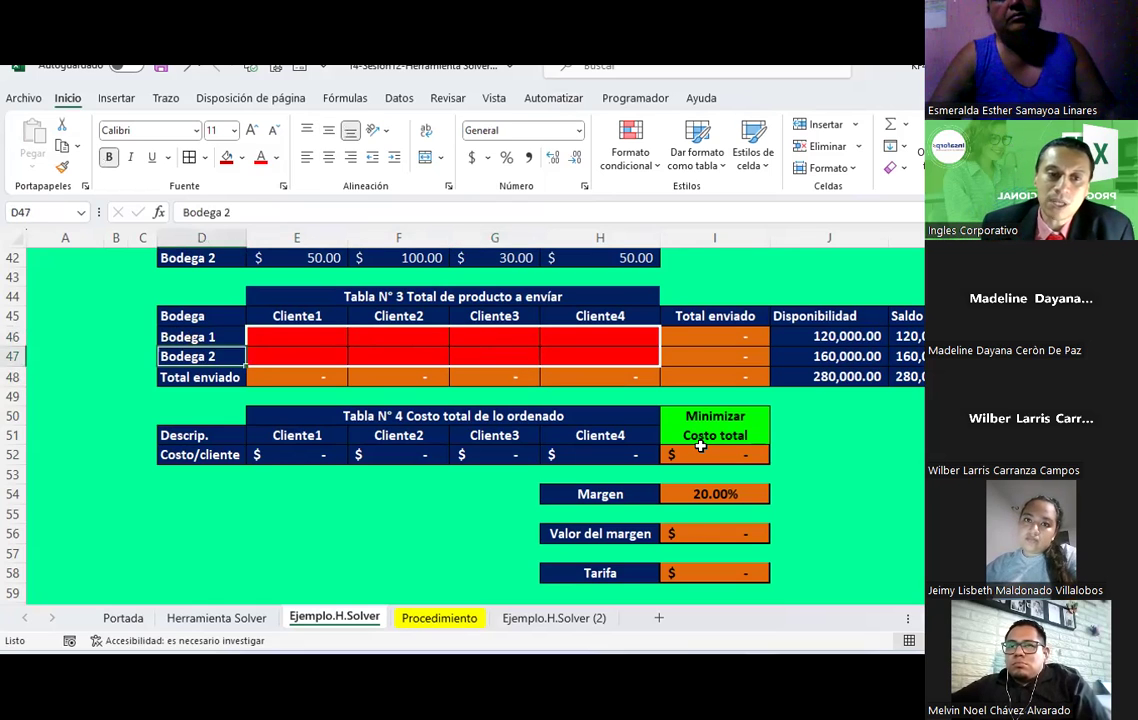
key("Right")
key("Right")
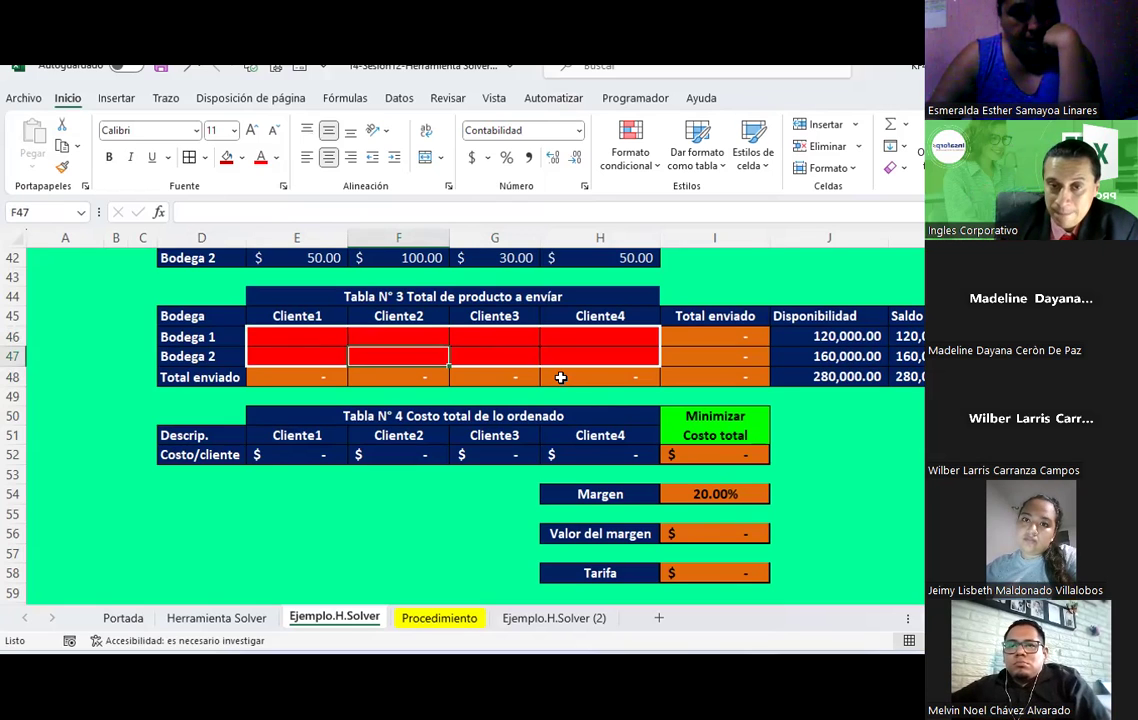
left_click(312, 339)
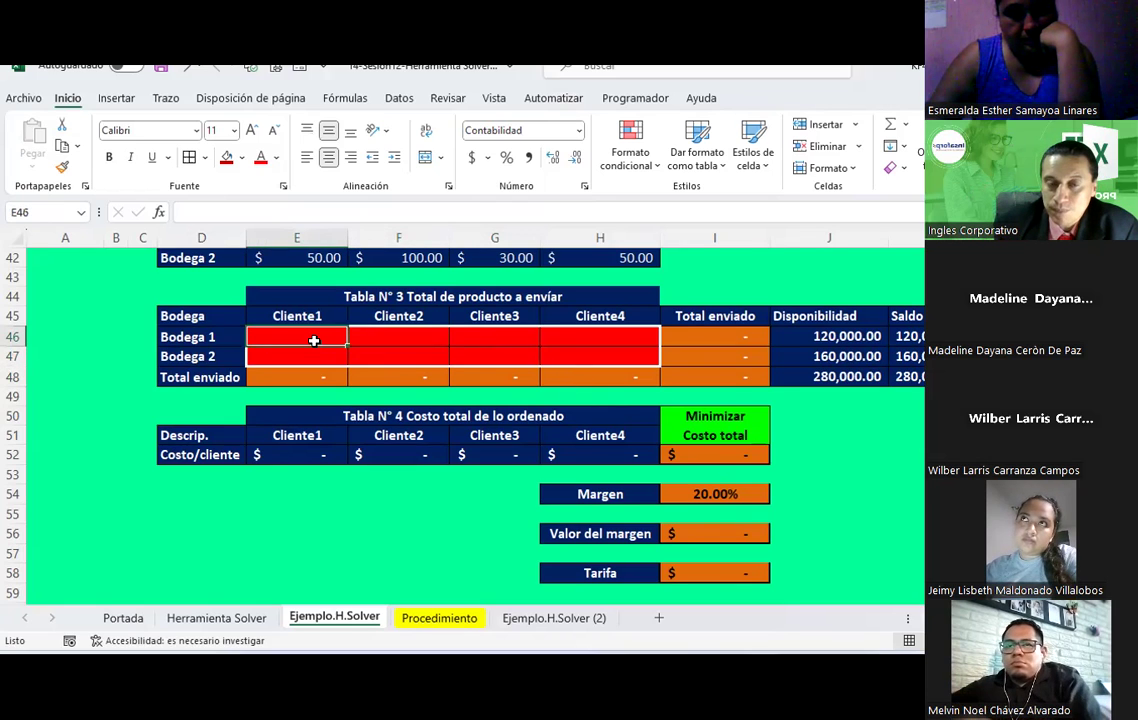
Launch Solver from the Datos tab and move its Parameters dialog to the lower right.
left_click(392, 99)
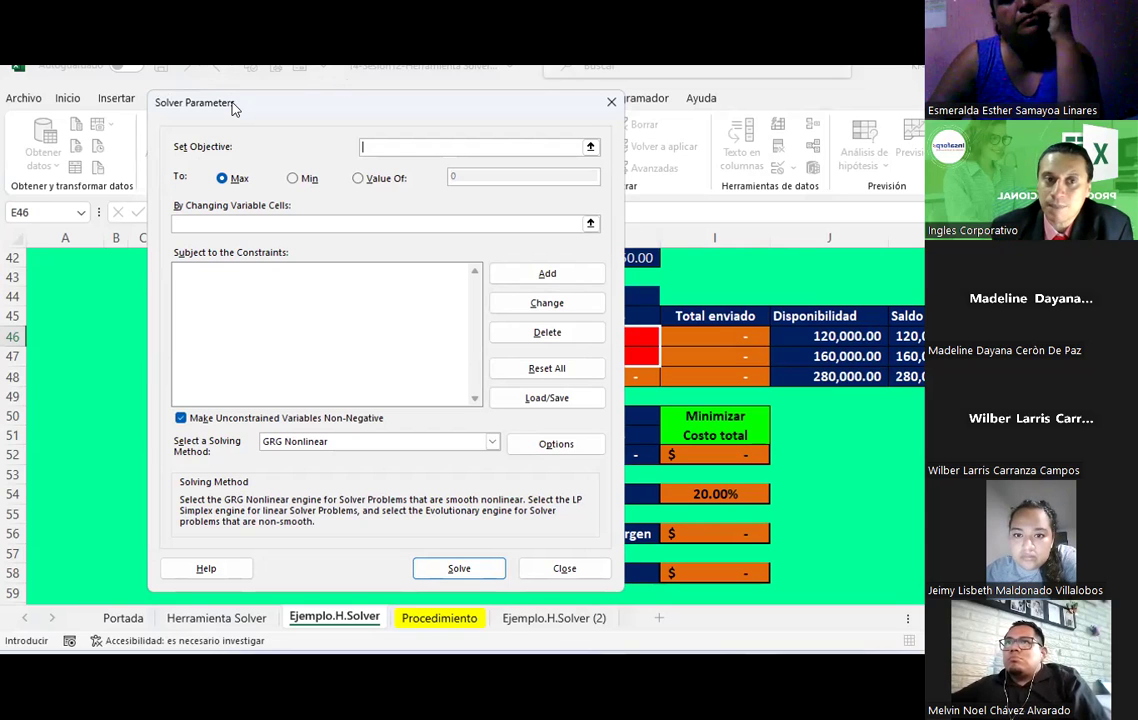
left_click_drag(232, 108, 924, 400)
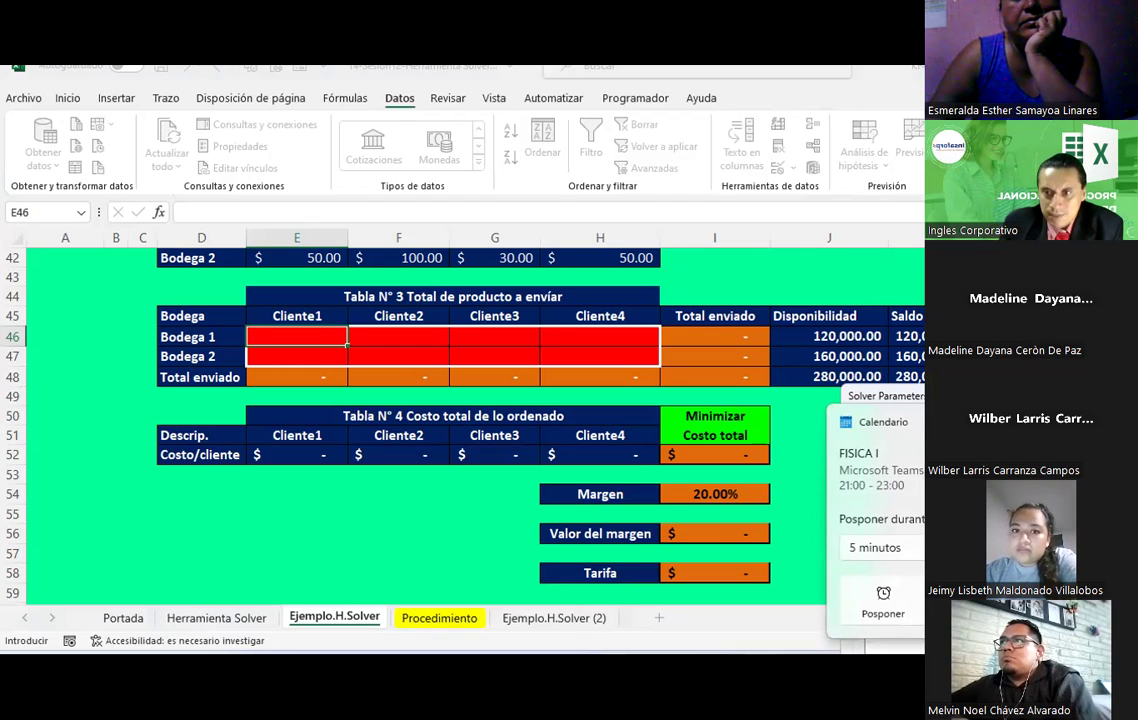
Set the Solver objective to cell $I$52 and choose Min.
left_click(714, 340)
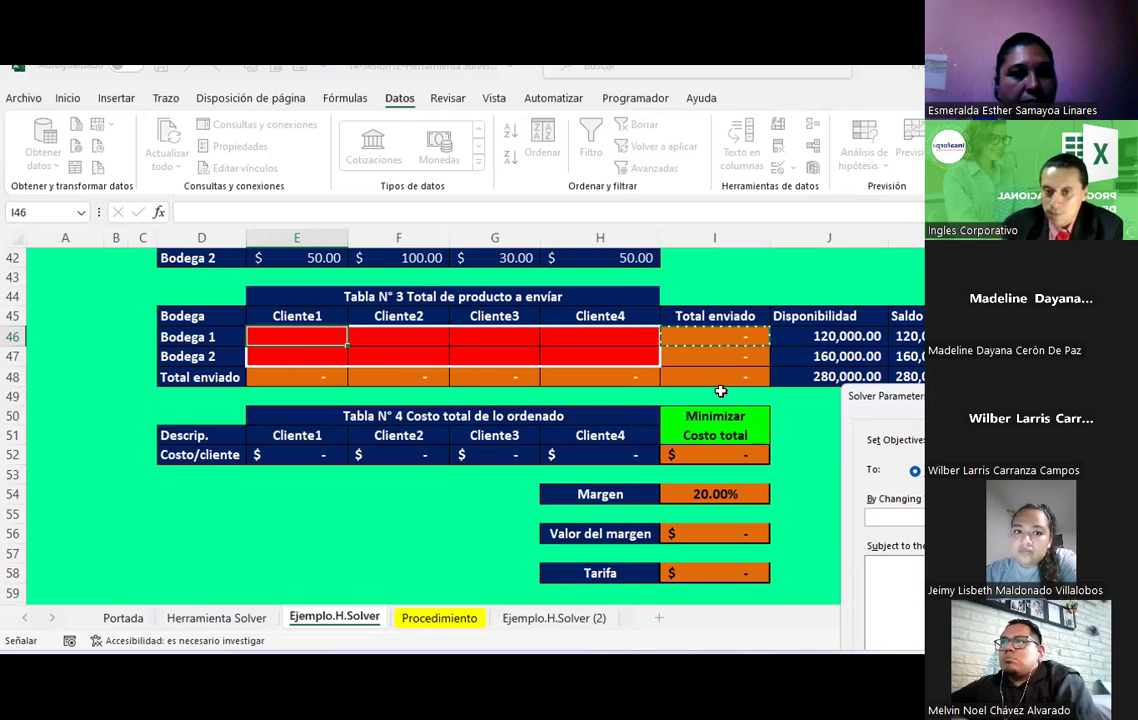
left_click(717, 454)
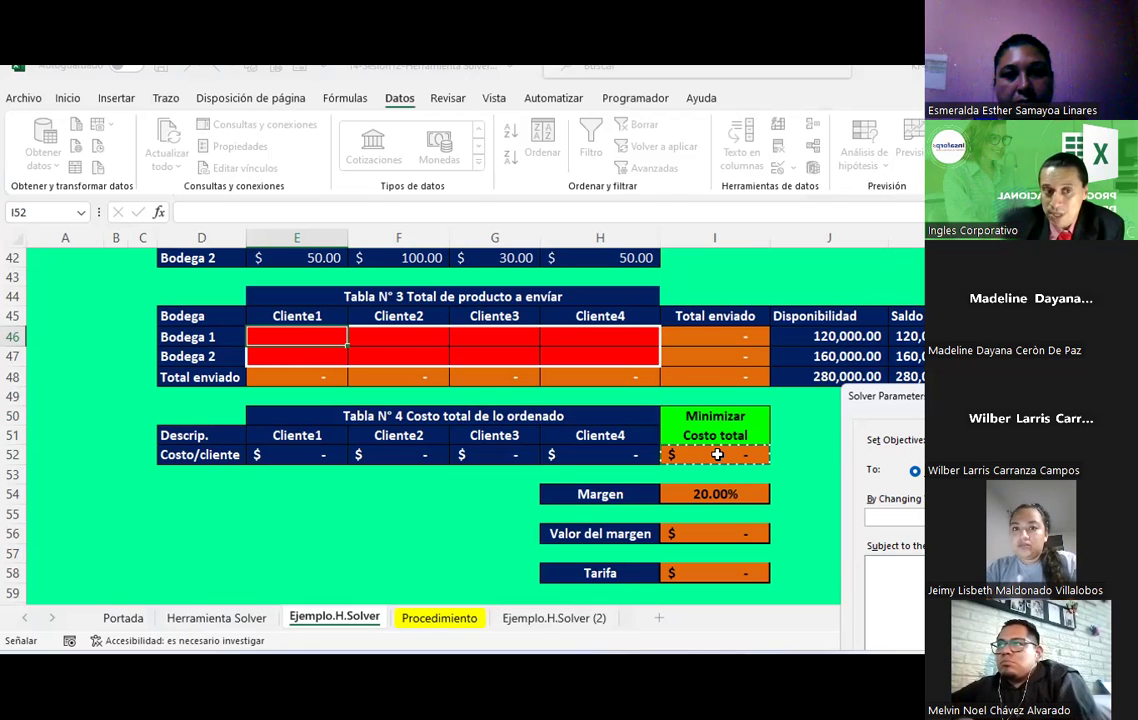
left_click_drag(864, 388, 218, 49)
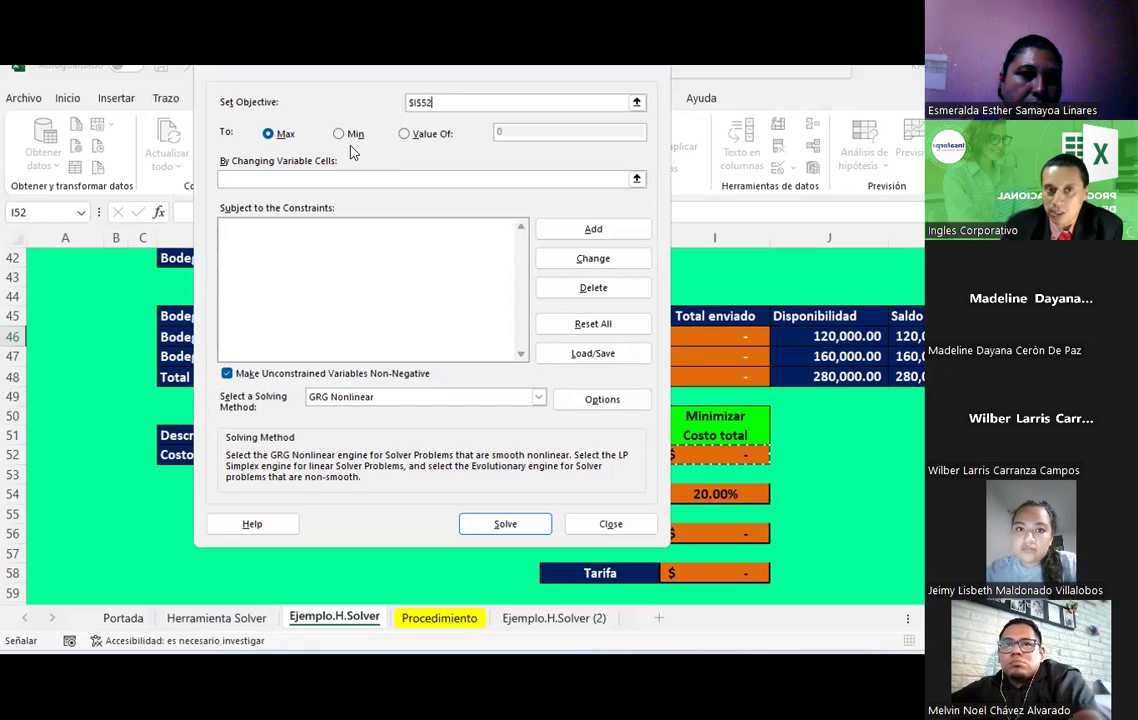
left_click(339, 134)
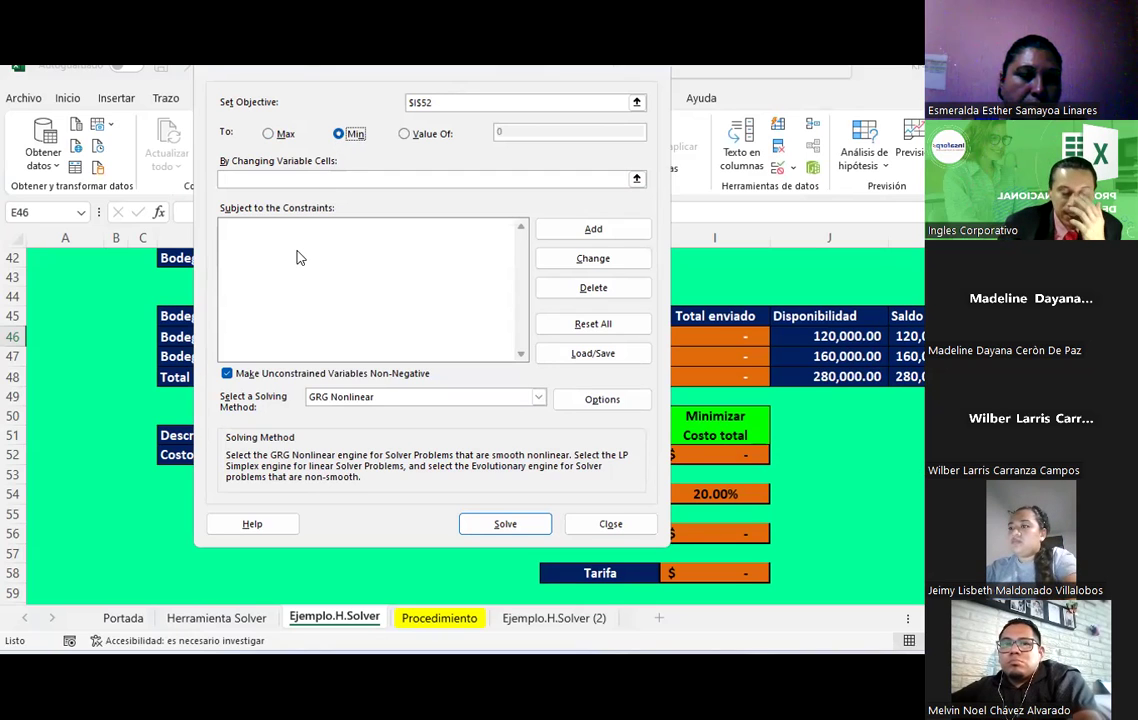
Set the variable cells to $E$46:$H$47 and bring up a blank Add Constraint dialog.
left_click(238, 177)
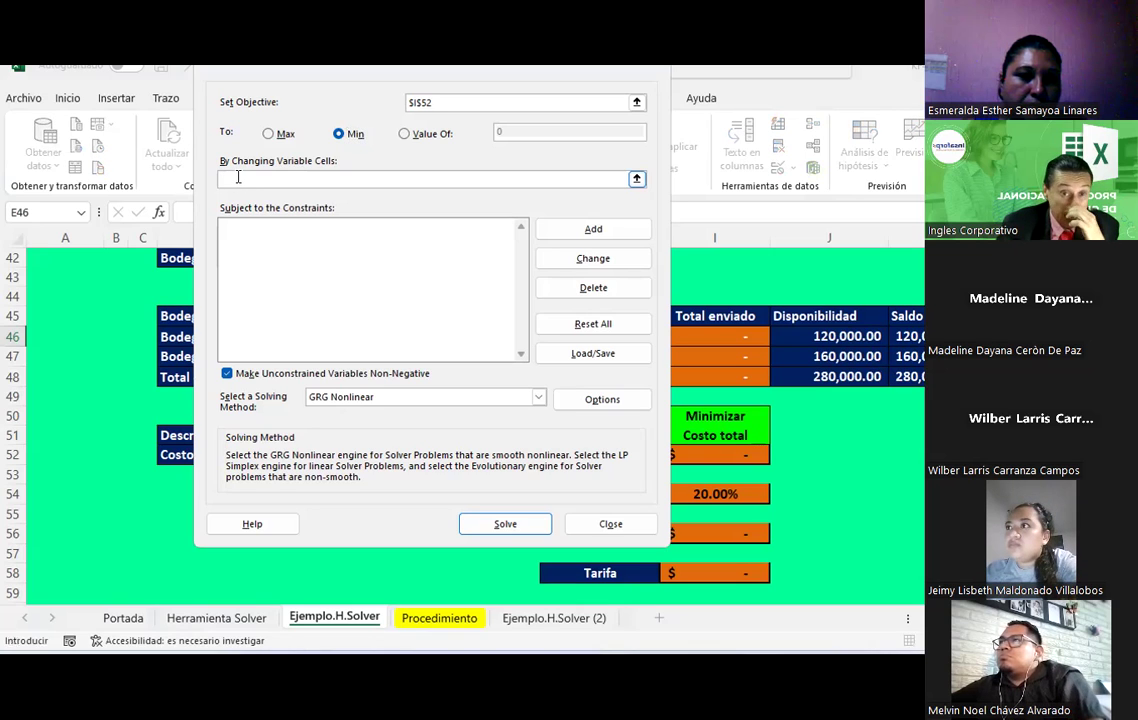
left_click(636, 180)
left_click_drag(298, 337, 608, 342)
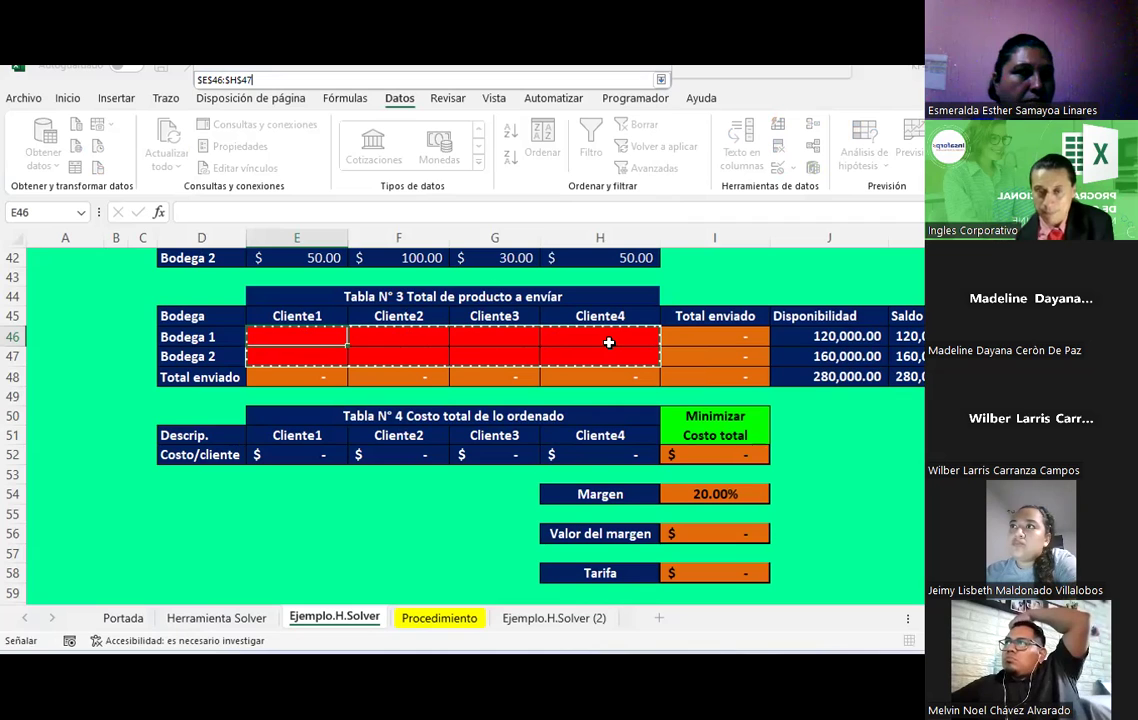
left_click(659, 80)
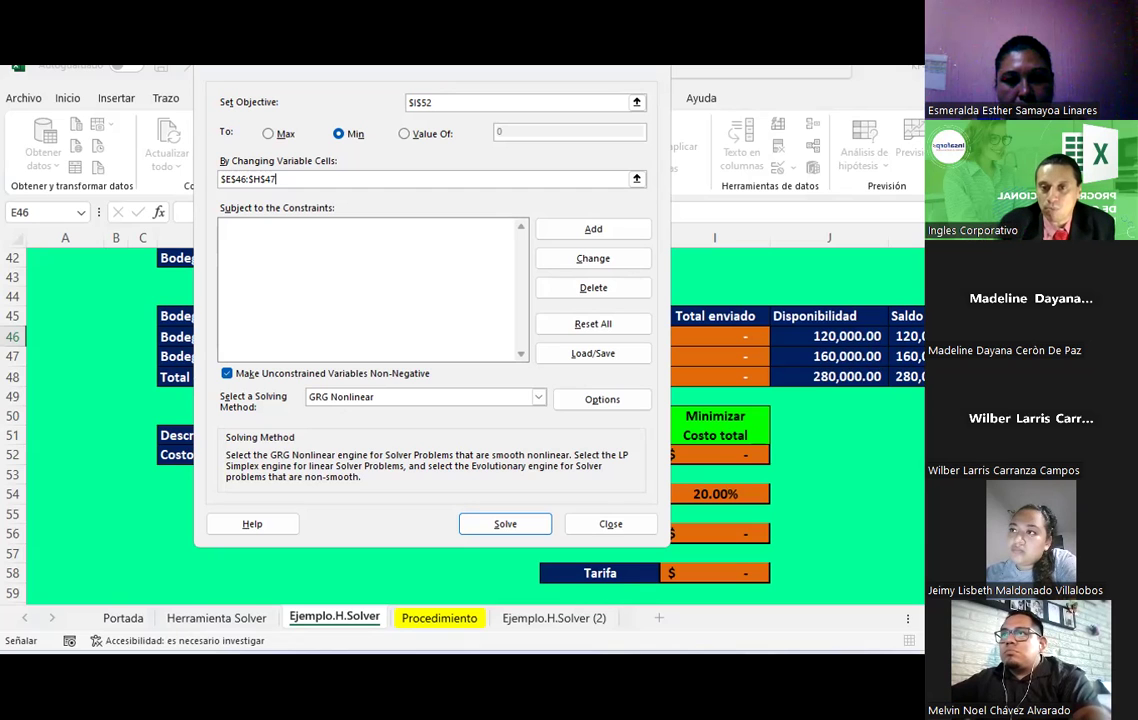
left_click(600, 229)
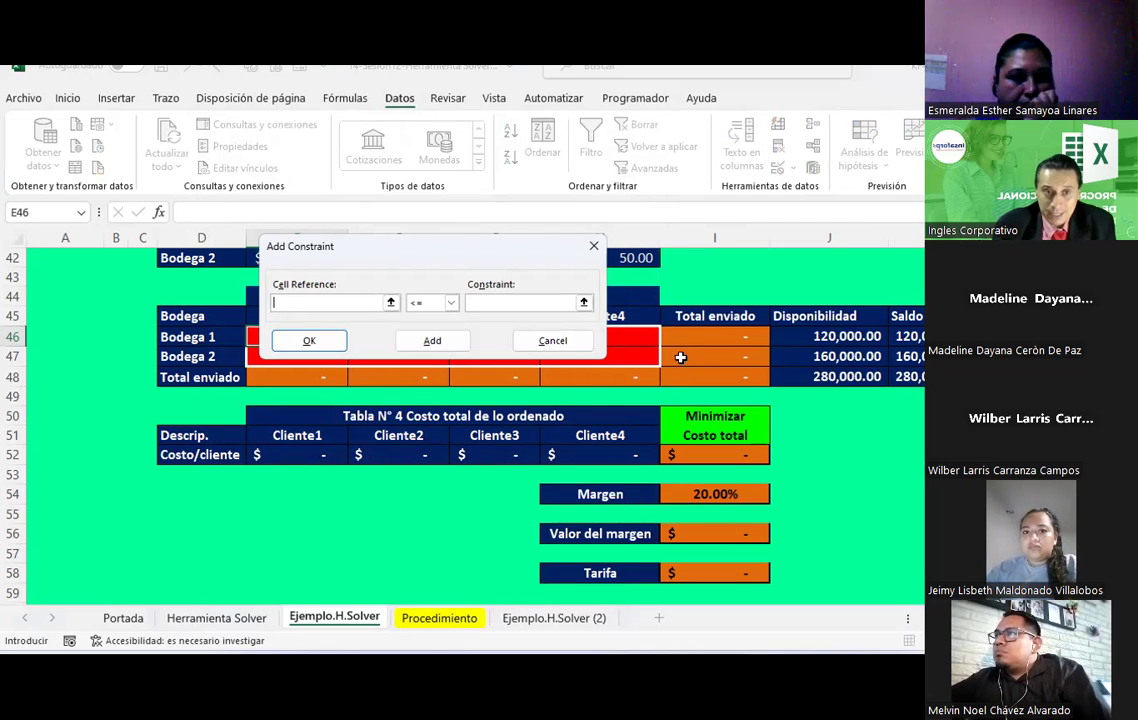
Add the constraint $I$46 <= $J$46 for Bodega 1's availability.
left_click(719, 335)
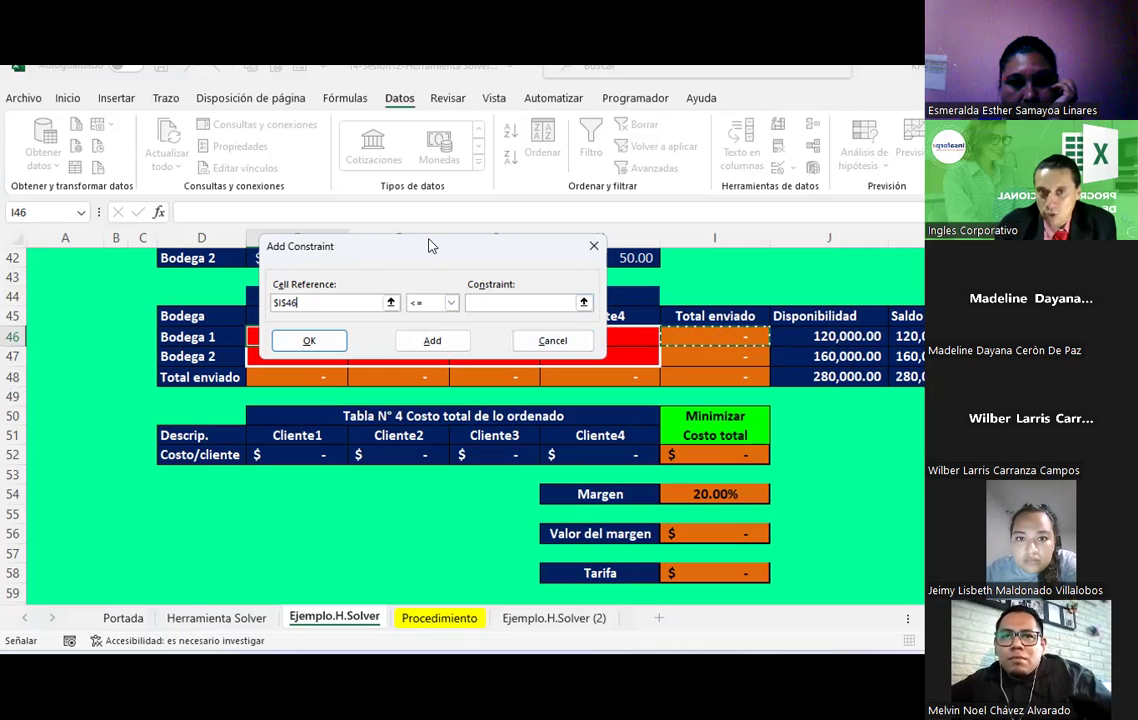
left_click_drag(418, 246, 418, 445)
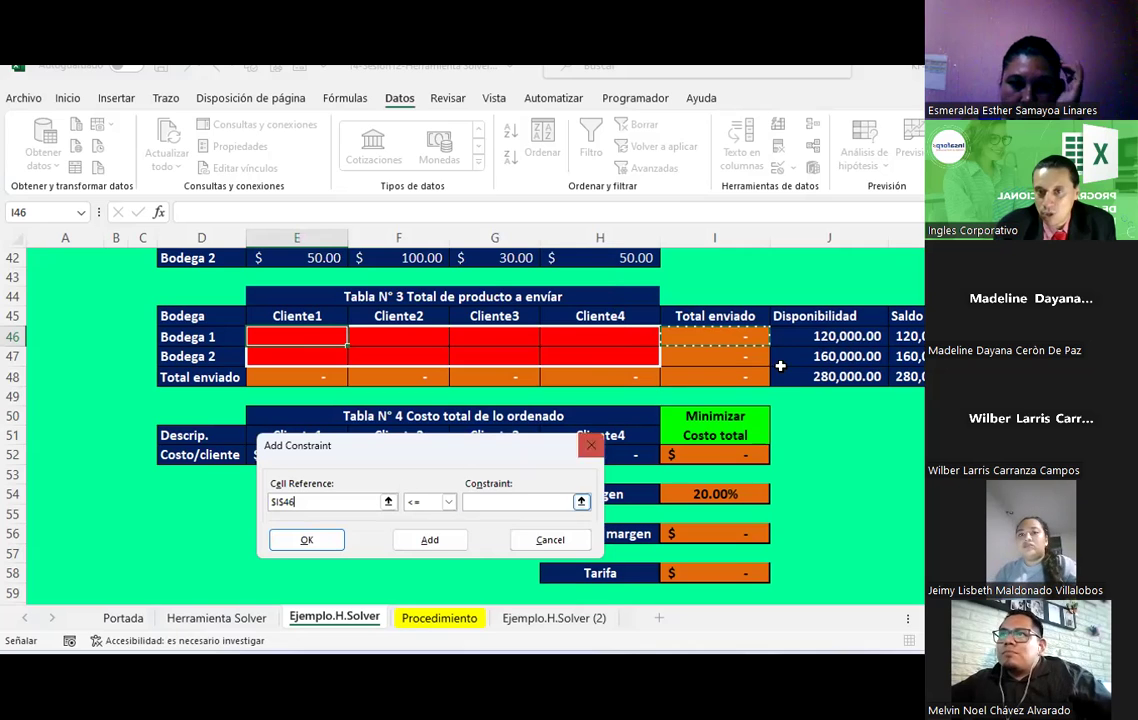
left_click(520, 501)
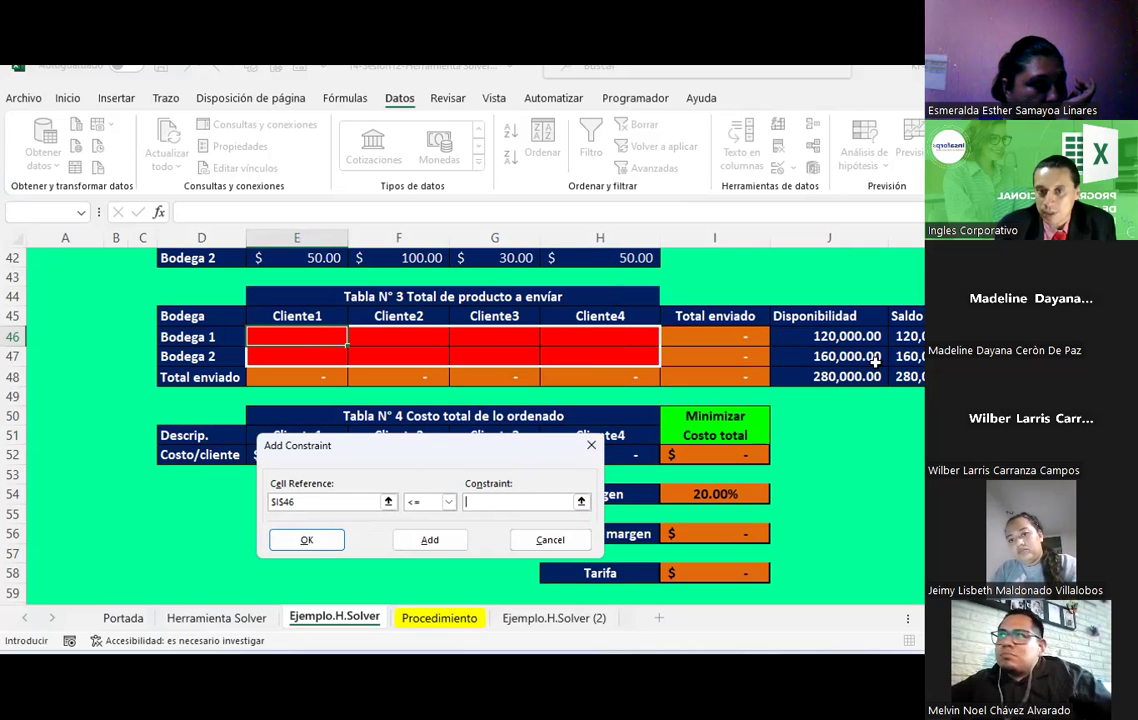
left_click(838, 336)
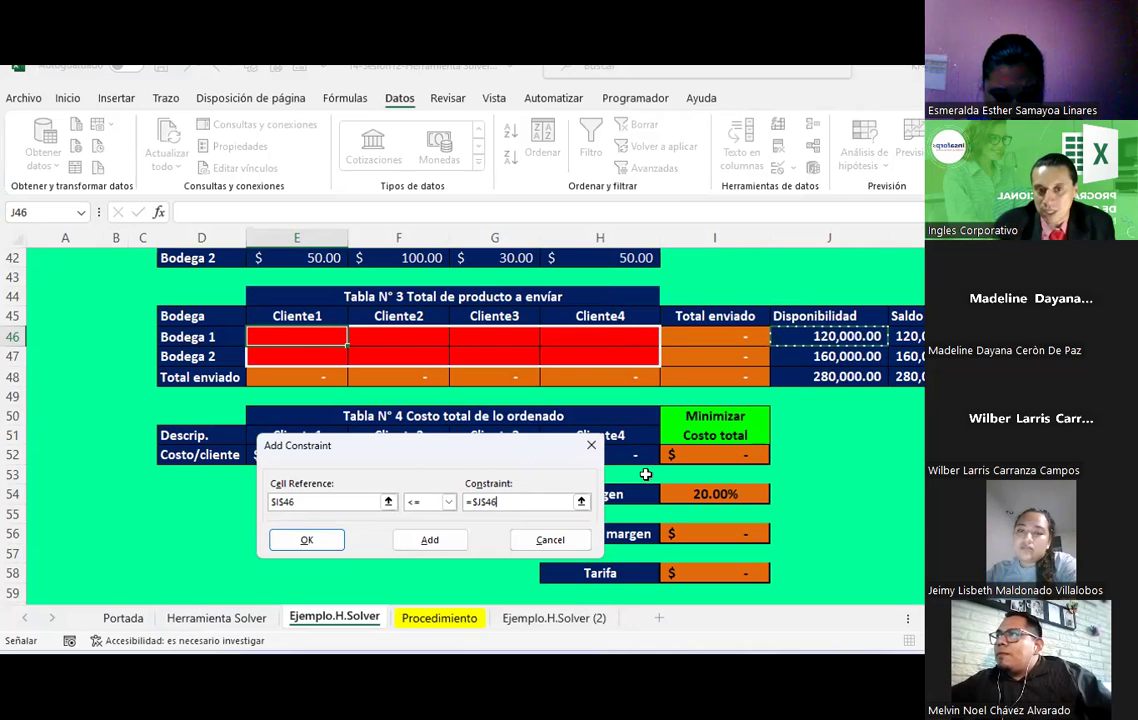
left_click(432, 541)
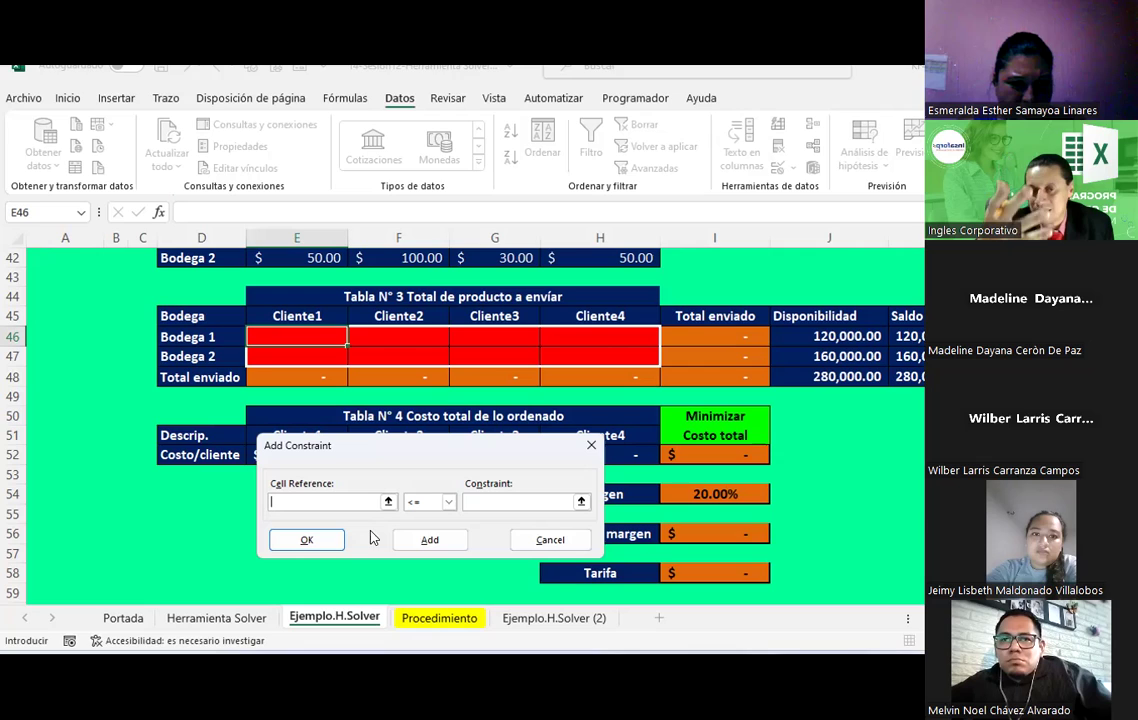
Add $I$47 <= $J$47 for Bodega 2, fixing an incomplete entry after an error.
left_click(734, 356)
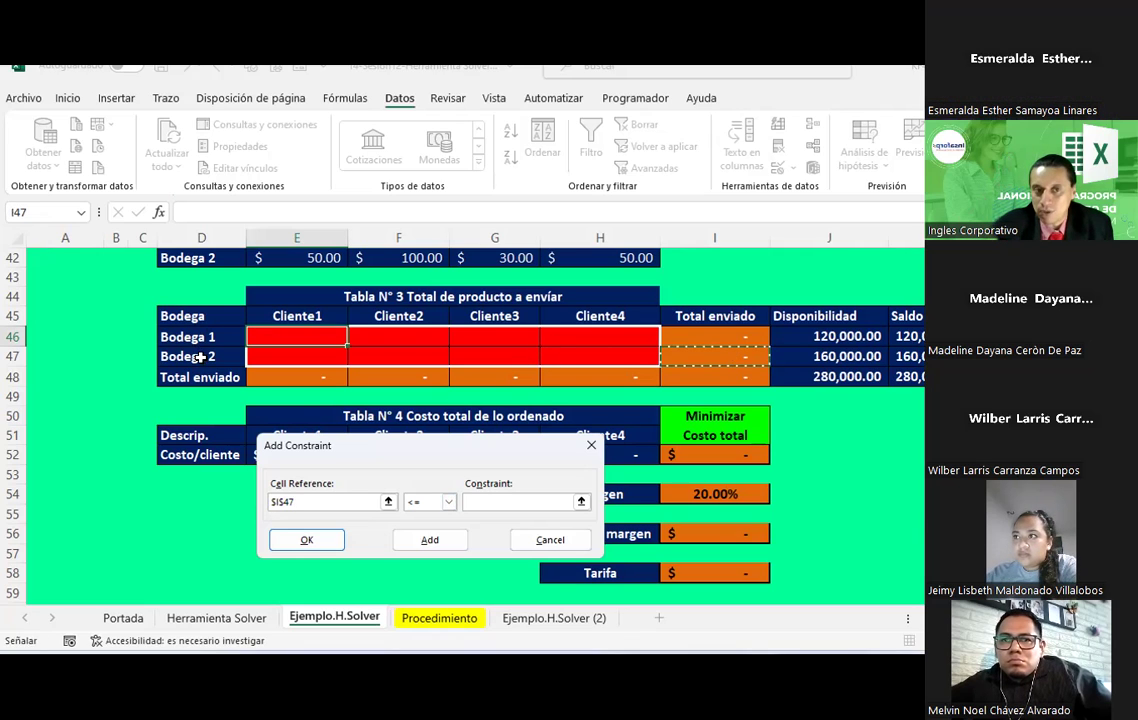
left_click(839, 357)
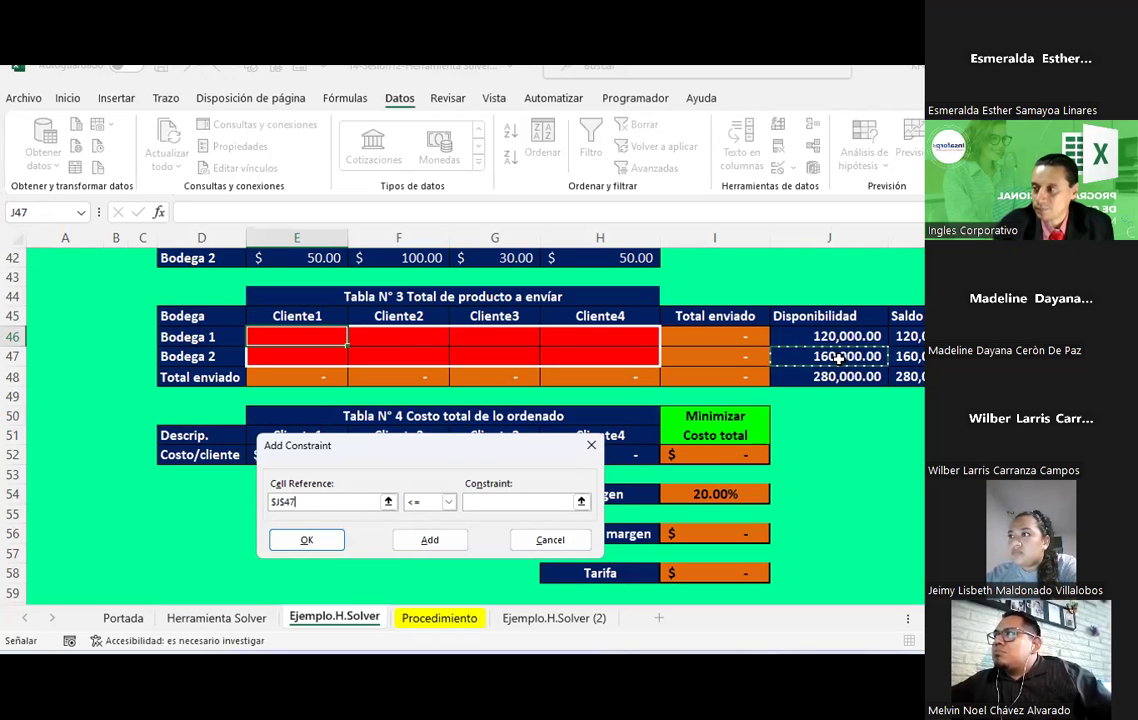
left_click(426, 541)
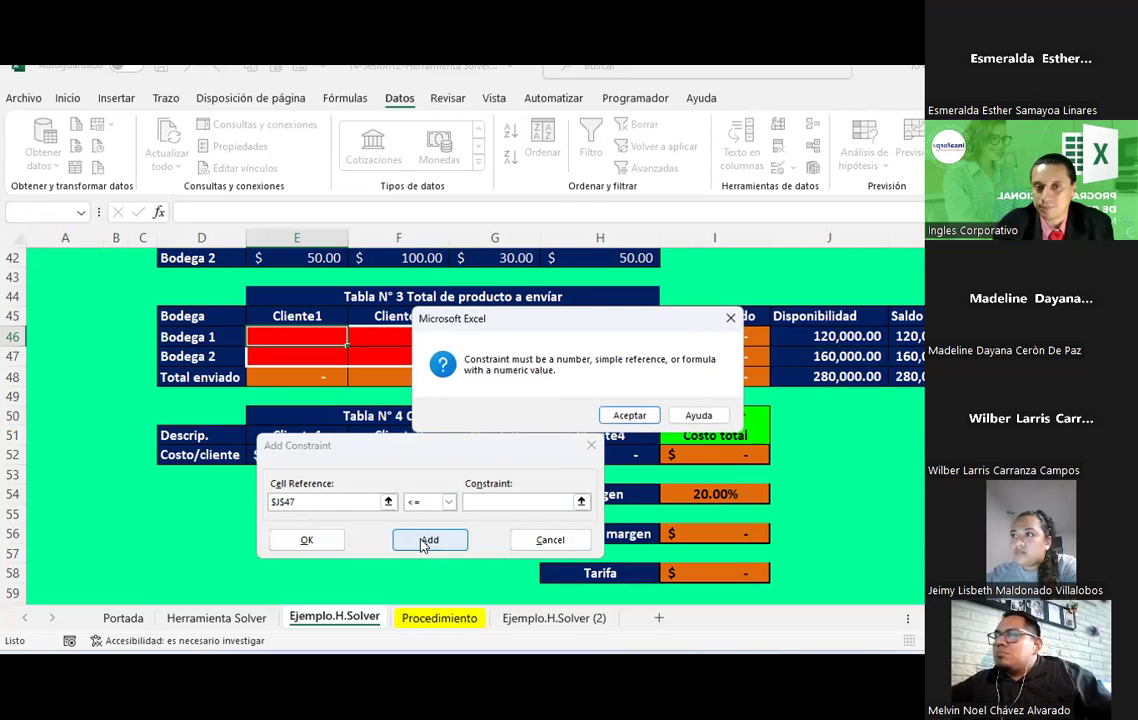
left_click(645, 413)
left_click(801, 357)
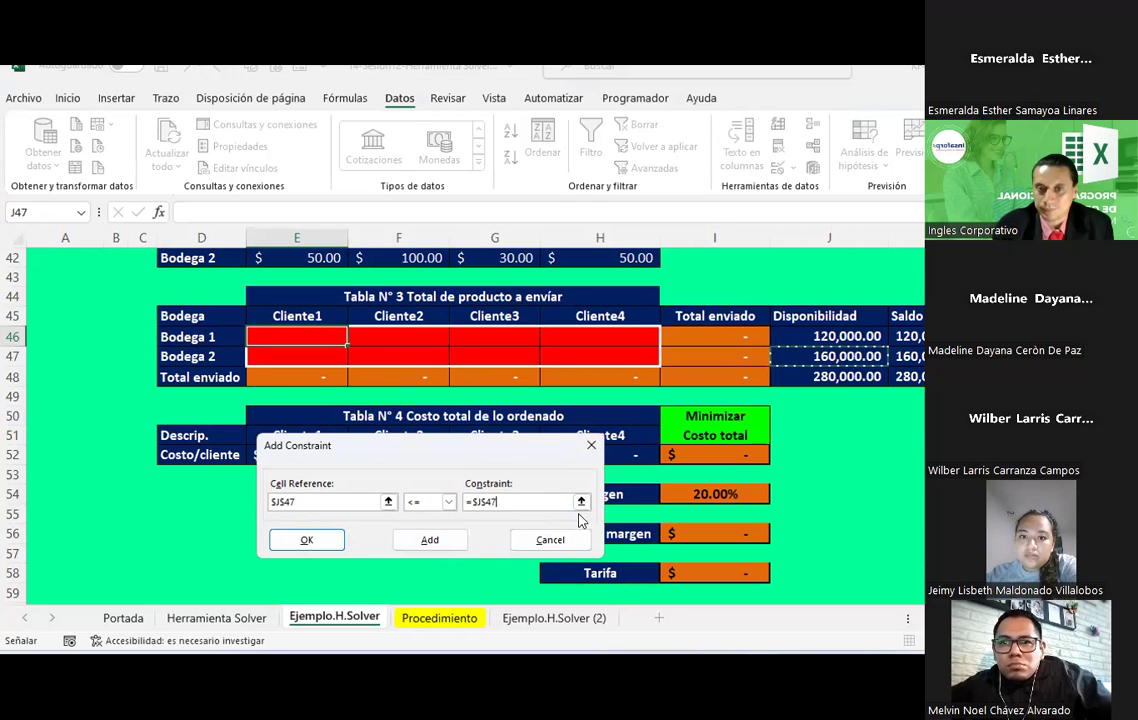
left_click(443, 547)
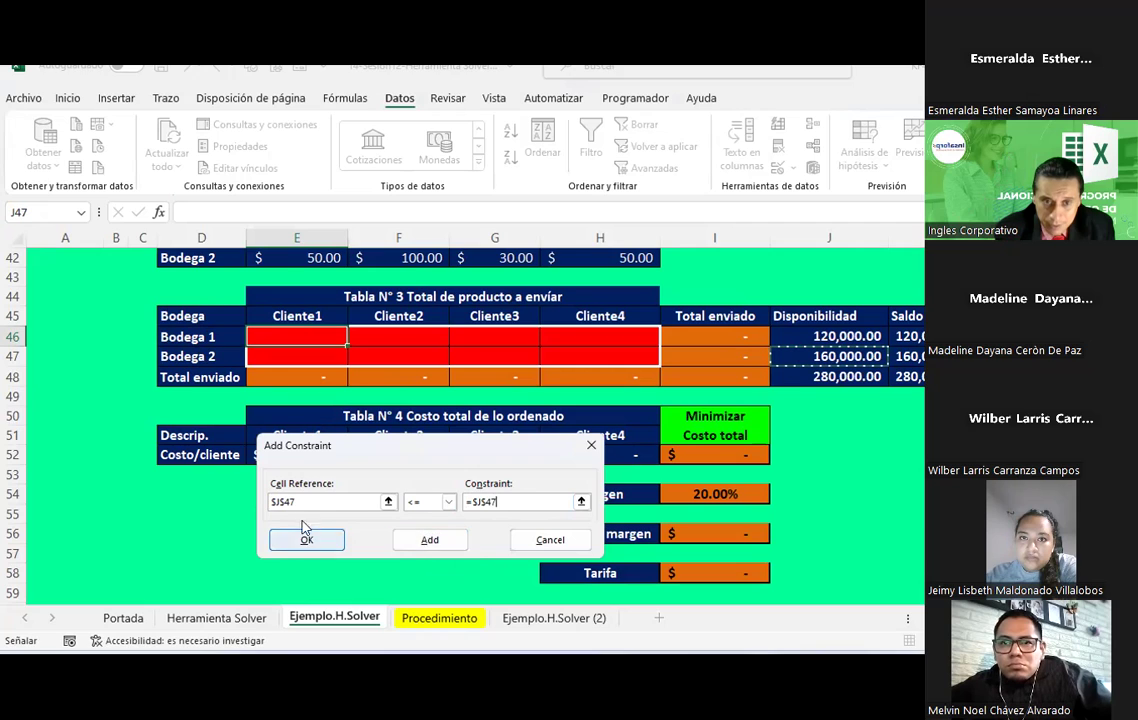
left_click(702, 354)
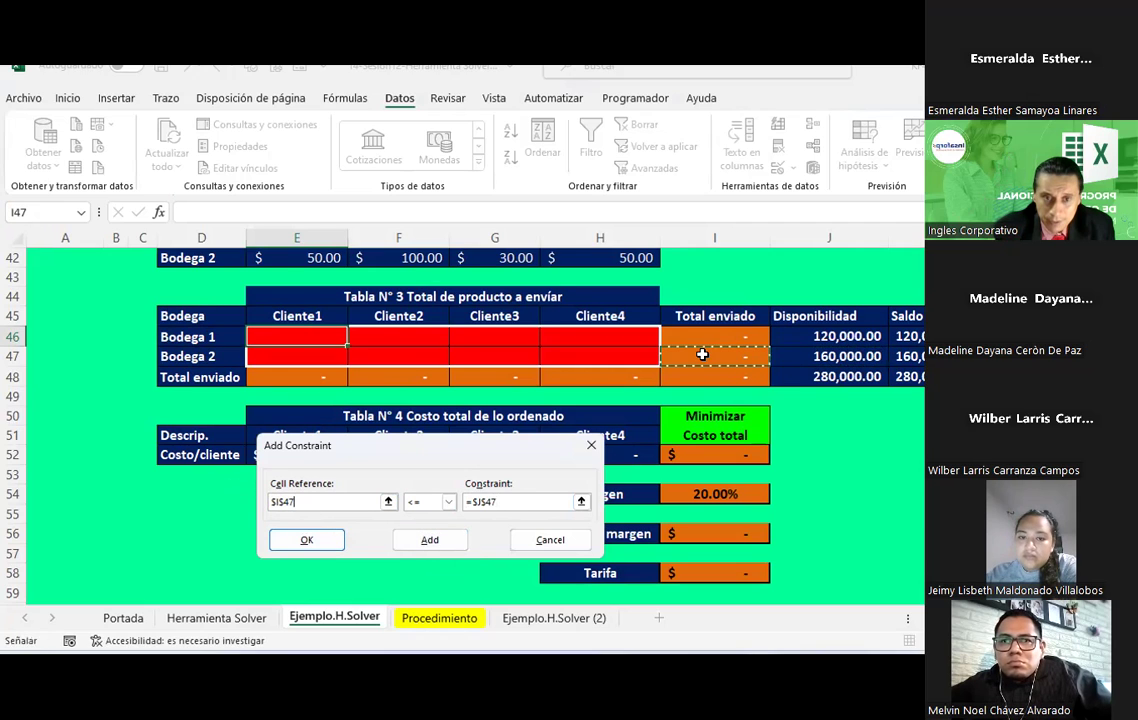
left_click(453, 544)
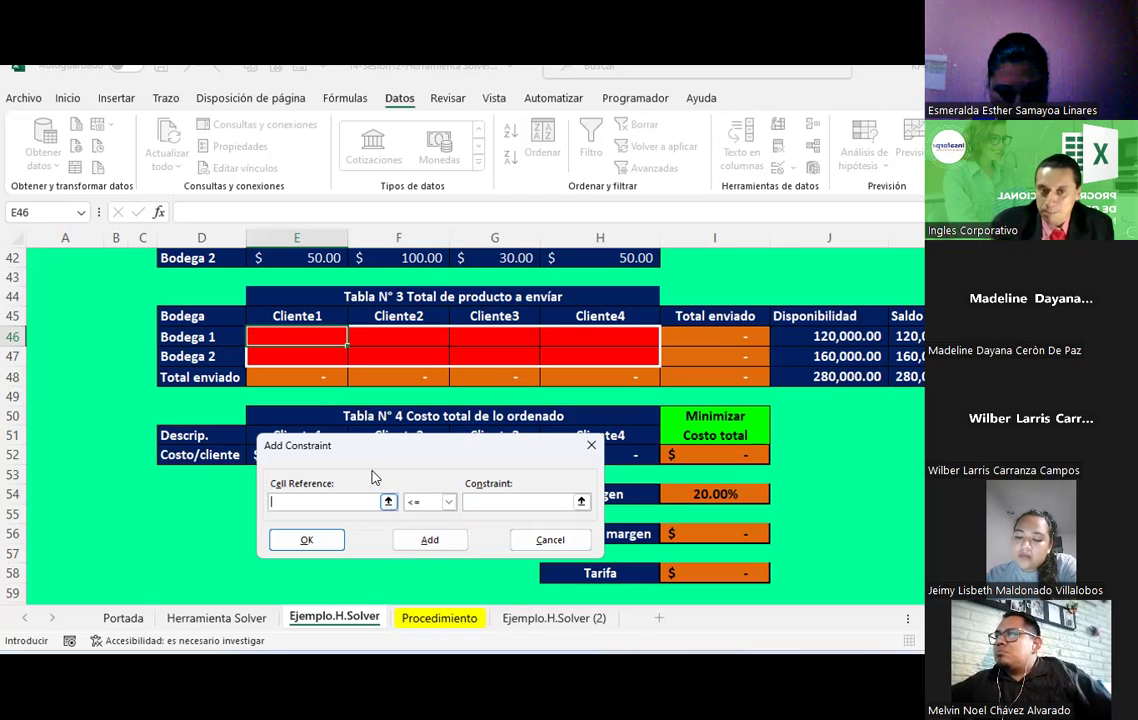
Pick Cliente1's total sent, $E$48, as the constrained cell.
left_click(306, 380)
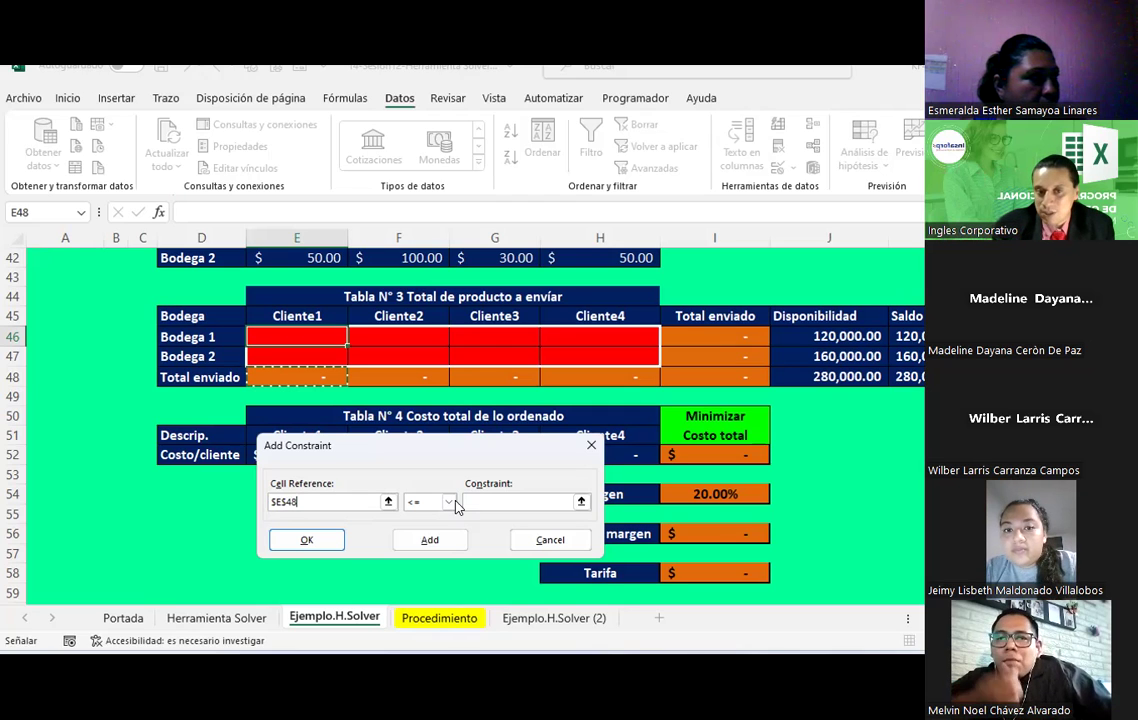
Add the equality constraint $E$48 = $E$37 for Cliente1's order.
left_click(449, 502)
left_click(418, 527)
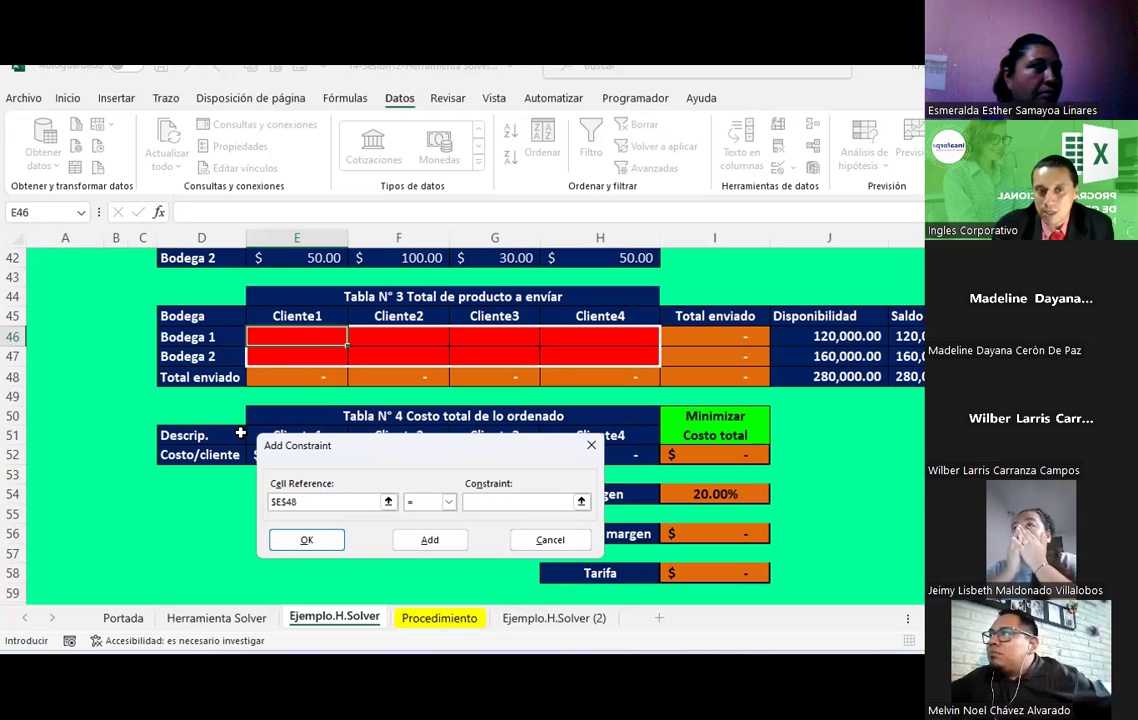
scroll(240, 432, "up", 1)
scroll(240, 432, "up", 1)
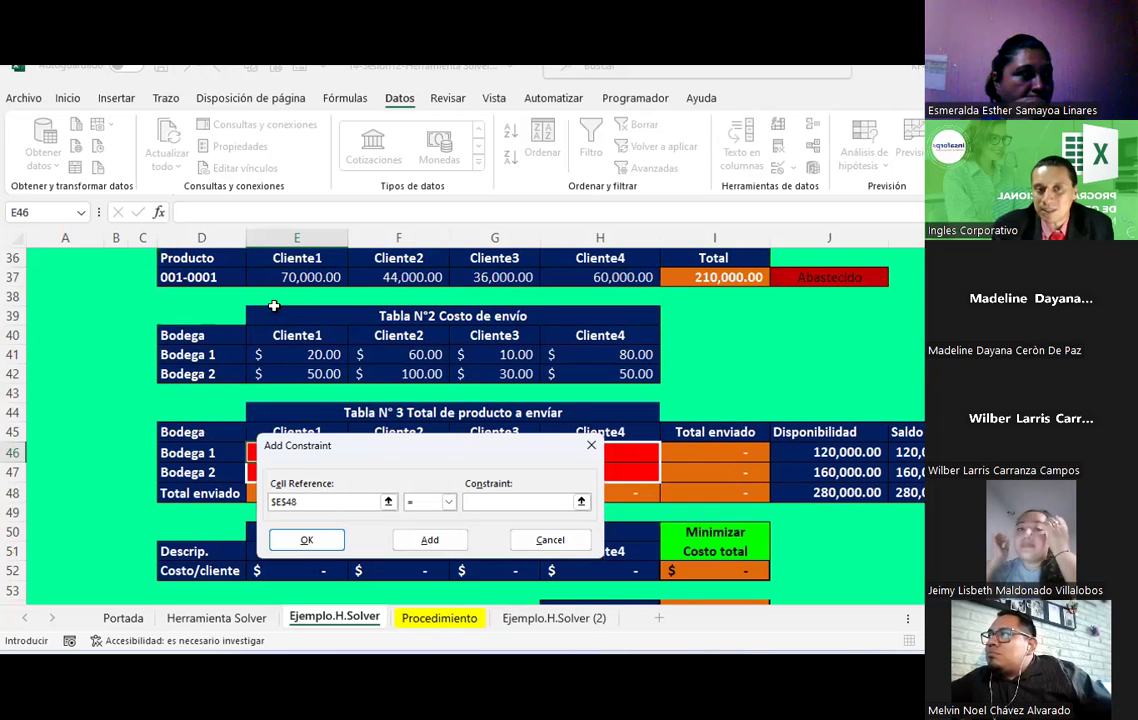
left_click(276, 273)
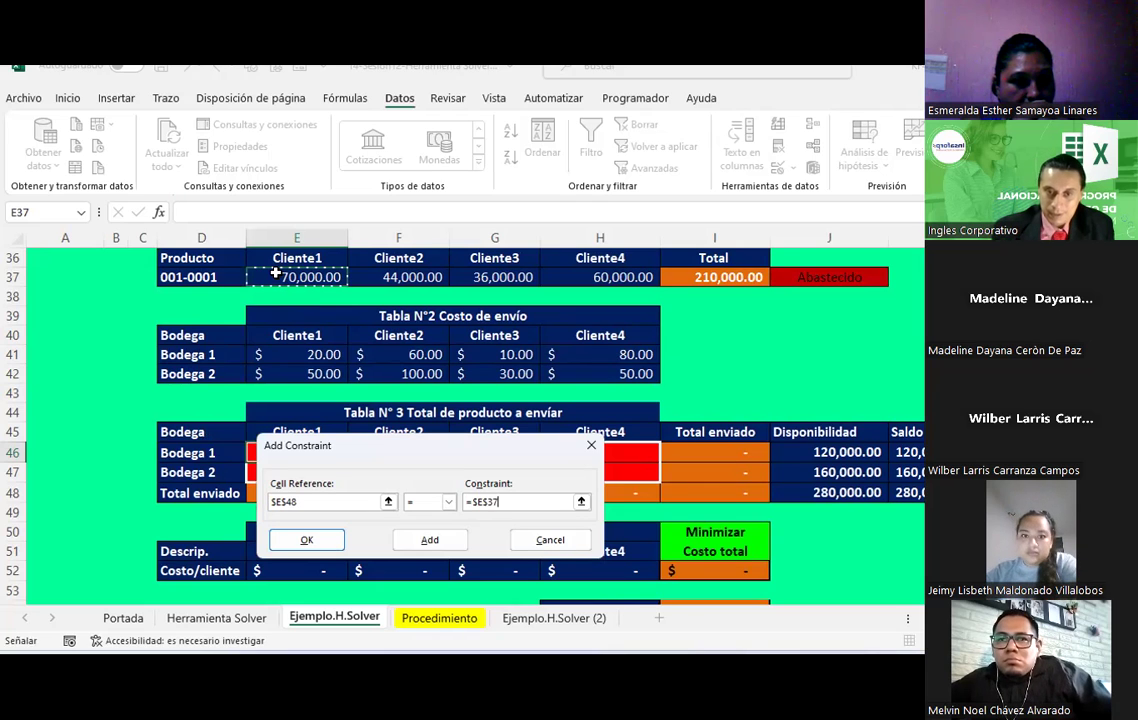
left_click(447, 542)
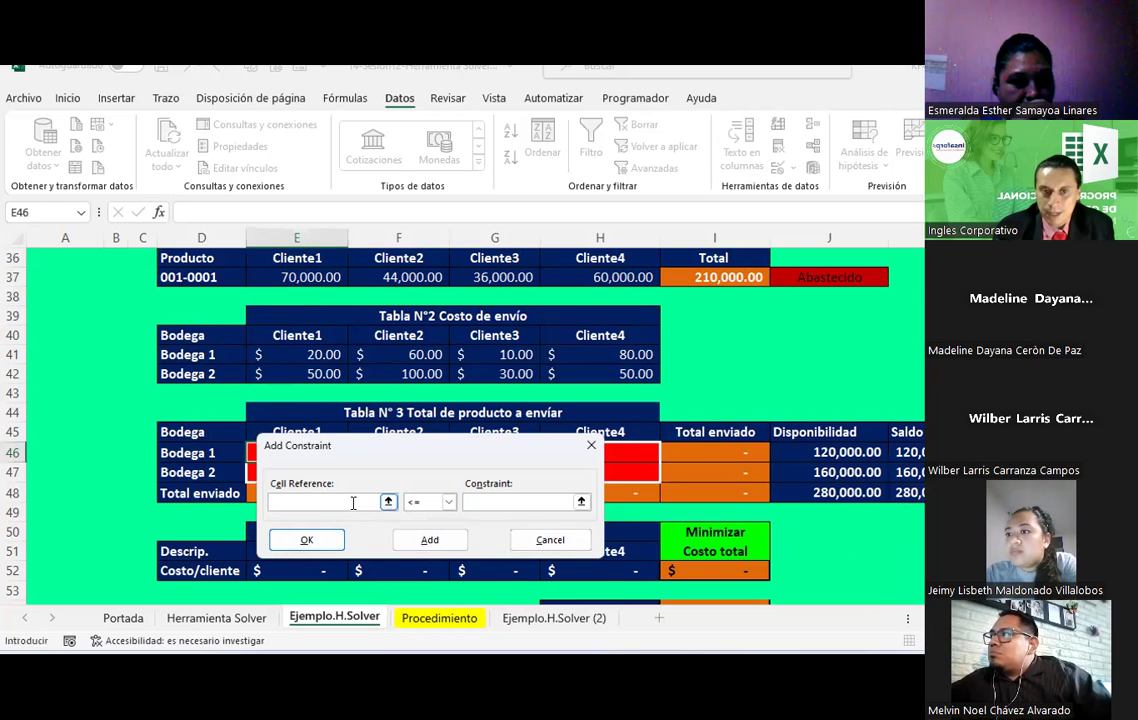
Add the equality constraint $F$48 = $F$37 for Cliente2's order.
scroll(367, 381, "down", 3)
scroll(380, 375, "up", 1)
left_click(388, 376)
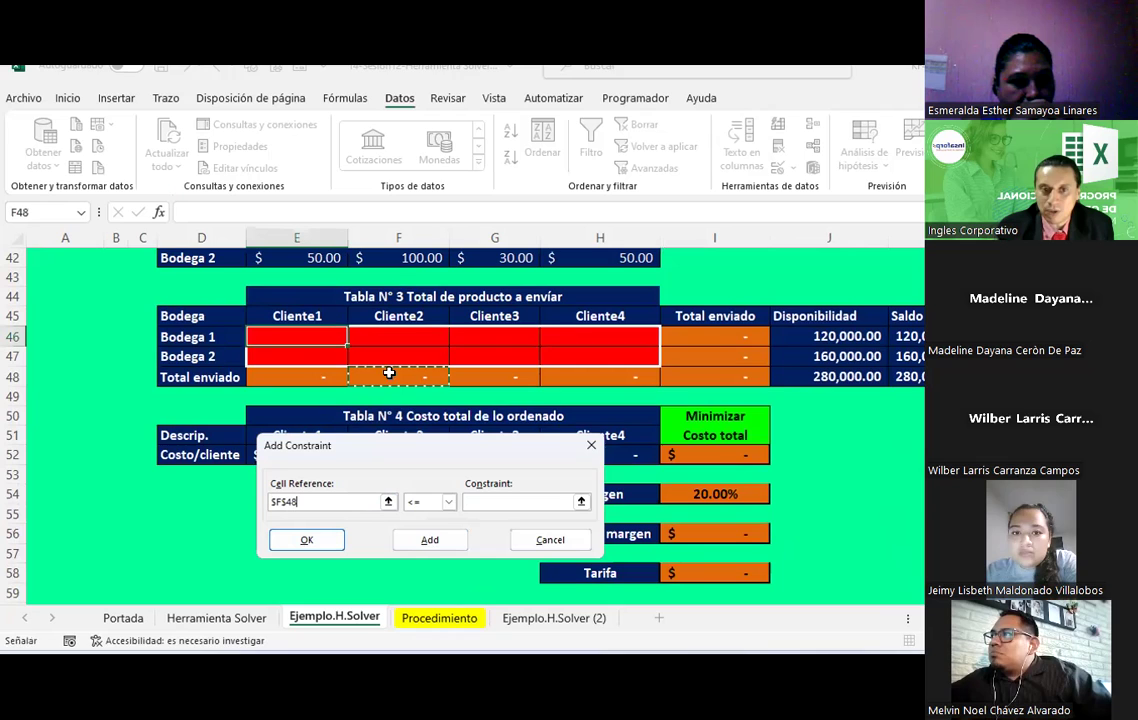
left_click(447, 502)
left_click(430, 522)
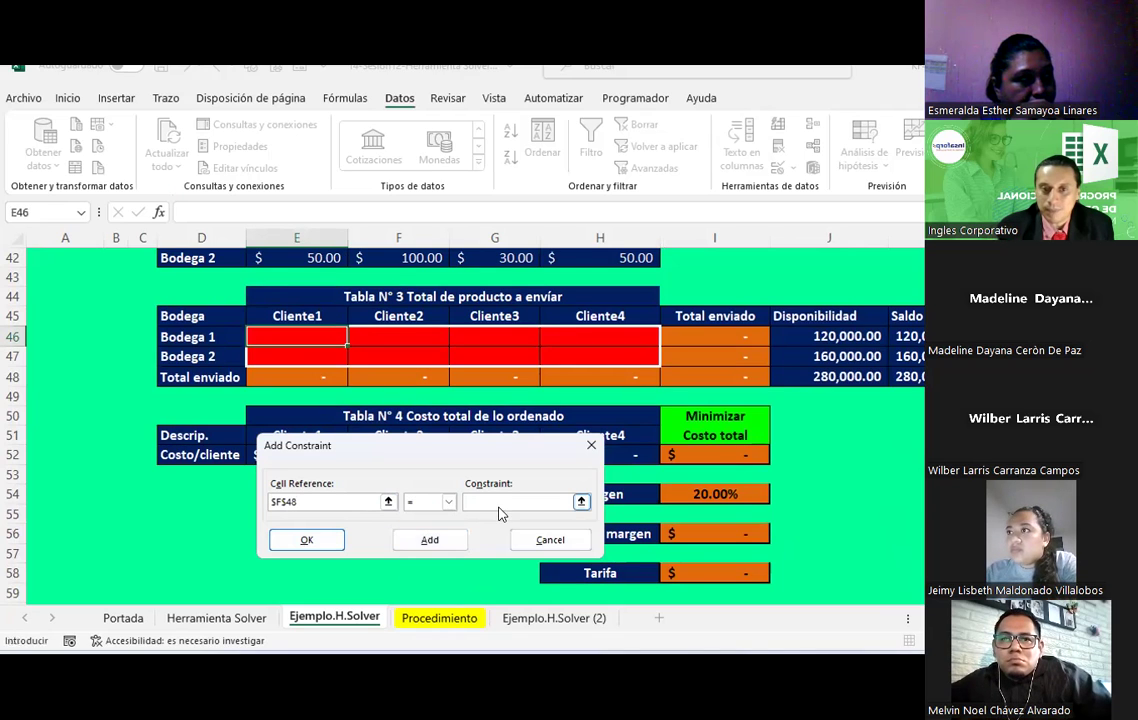
left_click(477, 500)
scroll(476, 491, "up", 3)
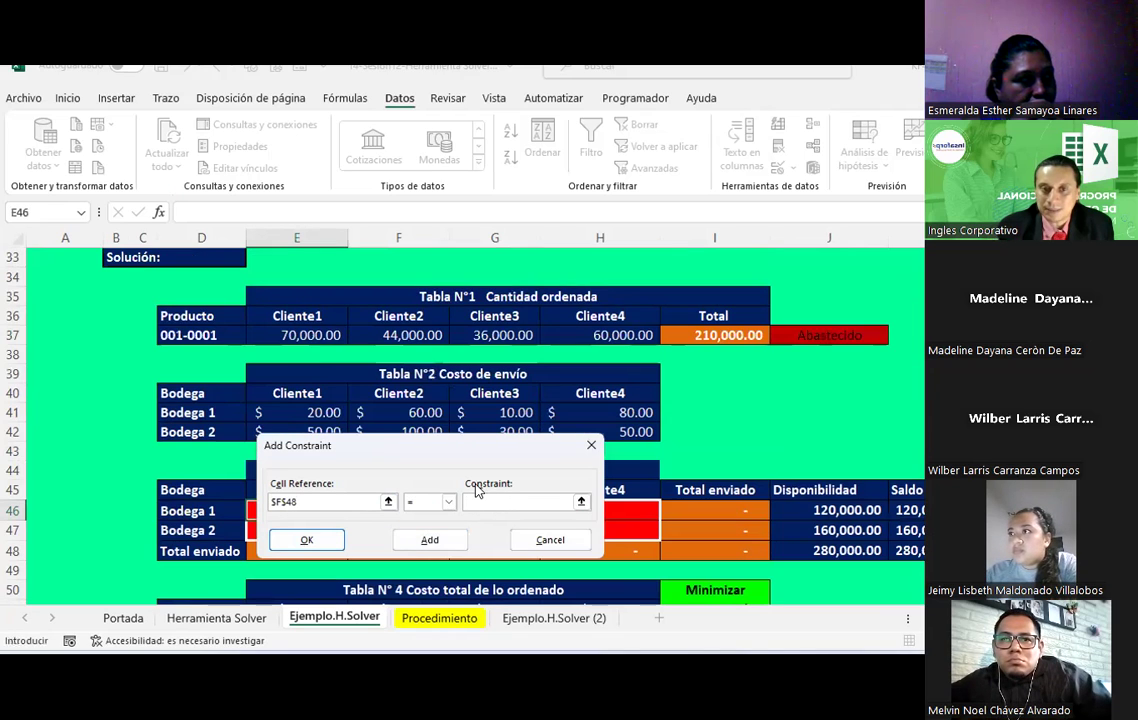
left_click(417, 336)
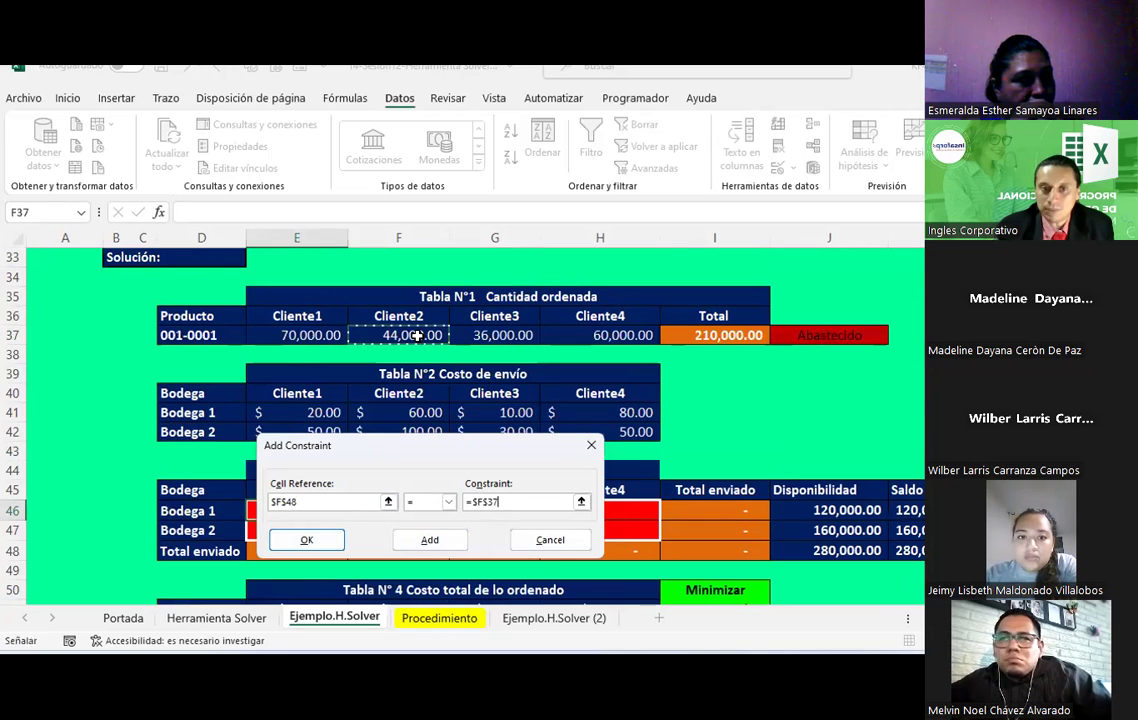
left_click(446, 549)
Add the equality constraint $G$48 = $G$37 for Cliente3's order.
scroll(448, 400, "down", 2)
scroll(454, 384, "down", 1)
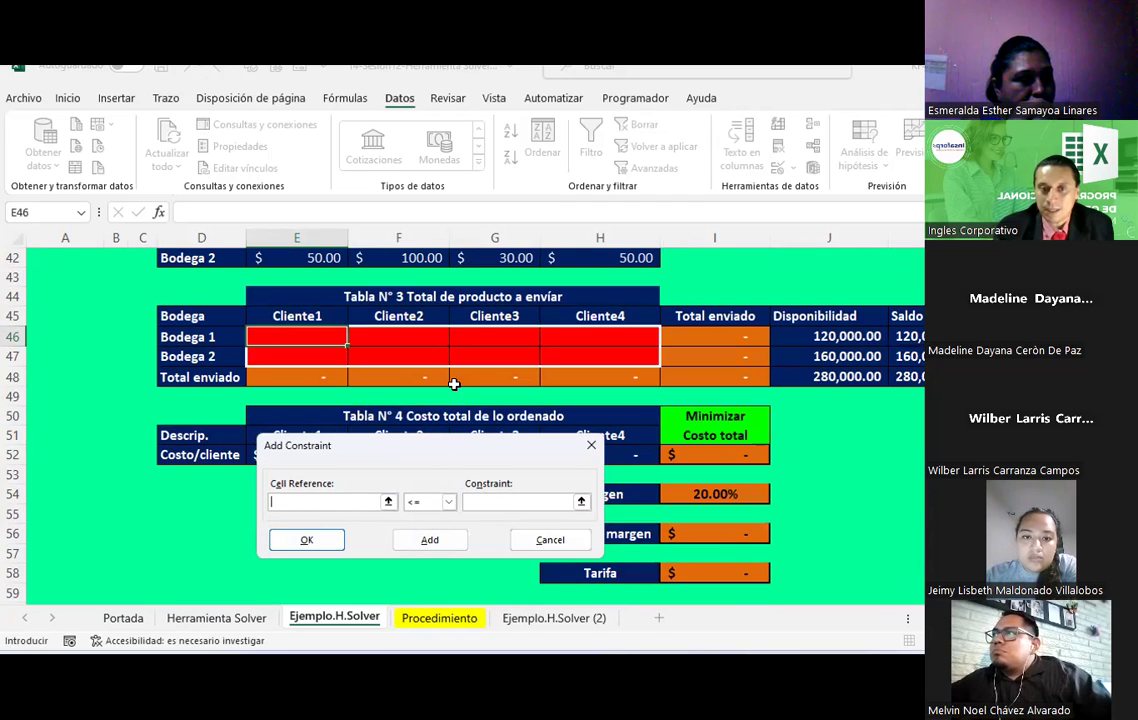
left_click(512, 371)
left_click(448, 501)
left_click(419, 518)
left_click(483, 504)
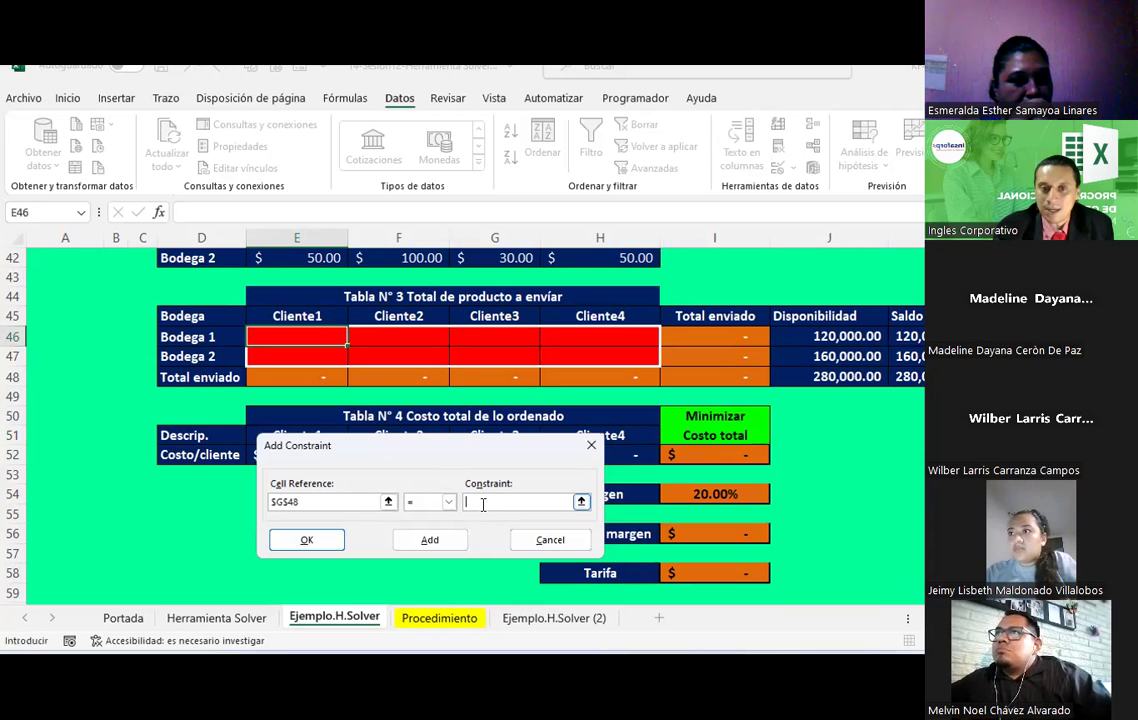
scroll(488, 400, "up", 2)
scroll(490, 375, "up", 1)
left_click(490, 337)
left_click(430, 540)
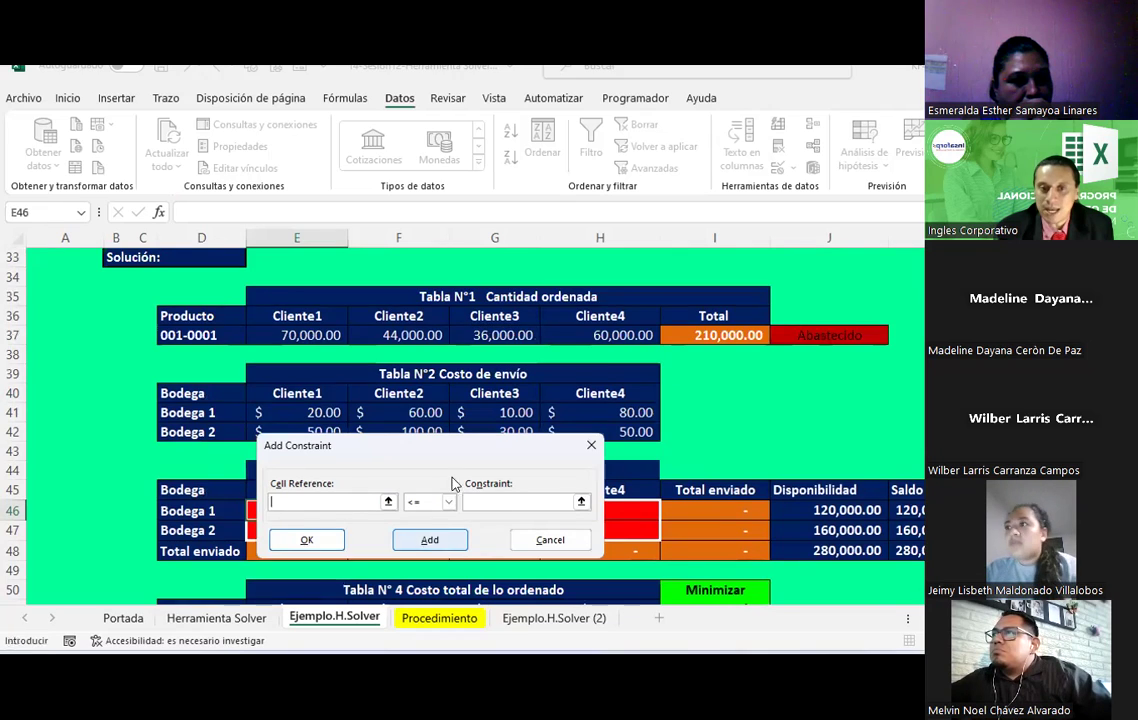
Enter the equality constraint $H$48 = $H$37 for Cliente4's order.
scroll(451, 392, "down", 3)
left_click(588, 376)
left_click(440, 501)
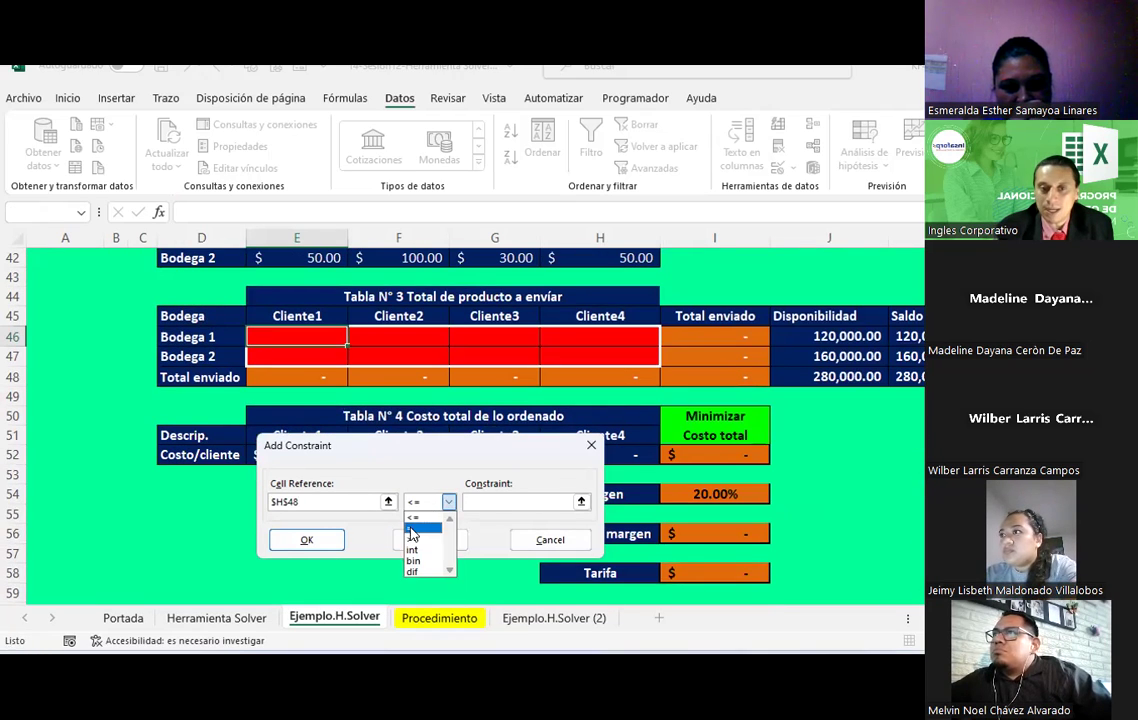
left_click(425, 527)
scroll(476, 366, "up", 3)
left_click(588, 335)
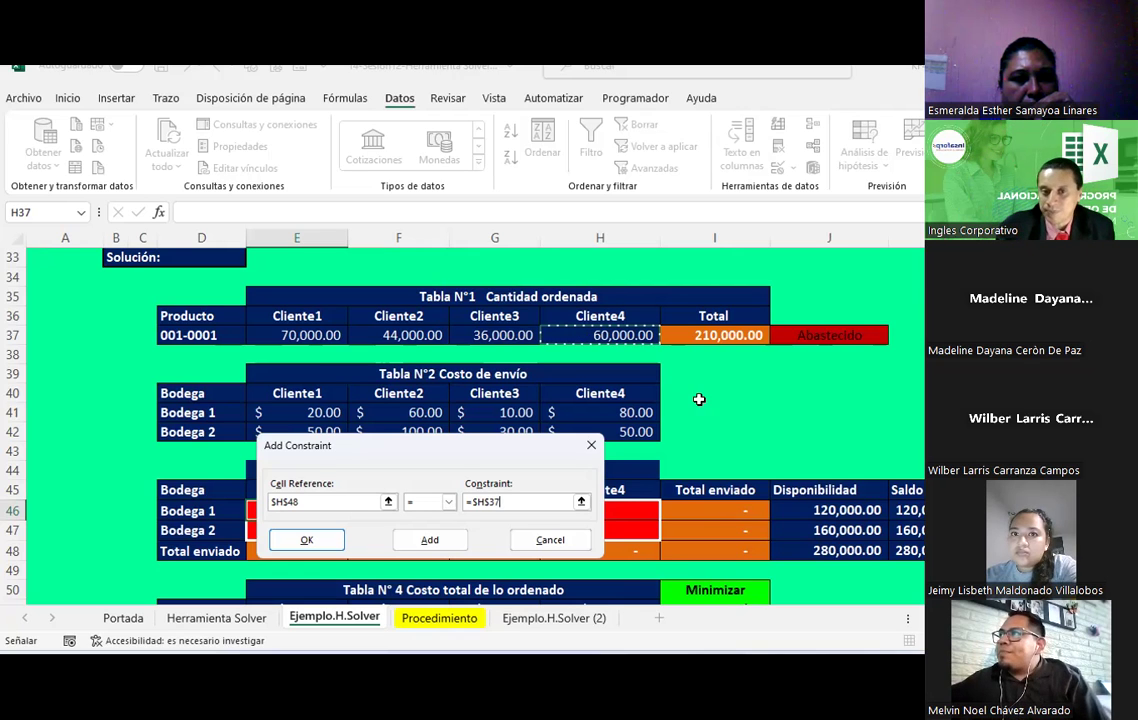
scroll(705, 399, "down", 1)
scroll(730, 540, "down", 1)
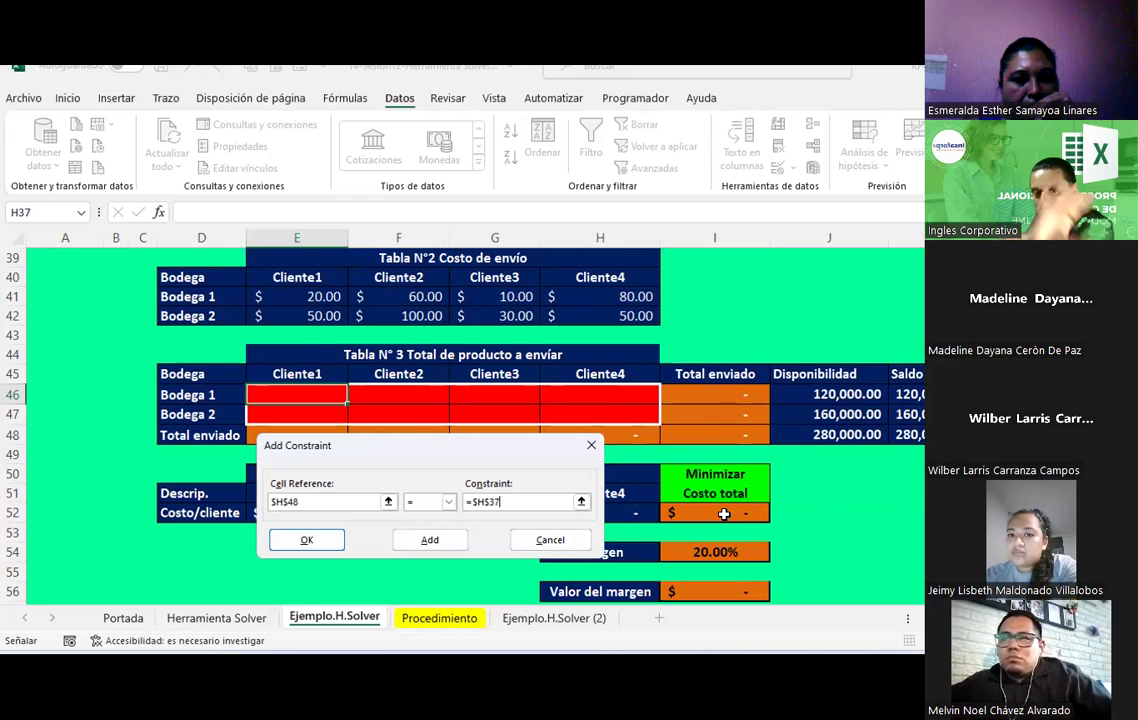
Finish the six constraints and run Solver to minimise $I$52 by changing $E$46:$H$47.
left_click(309, 540)
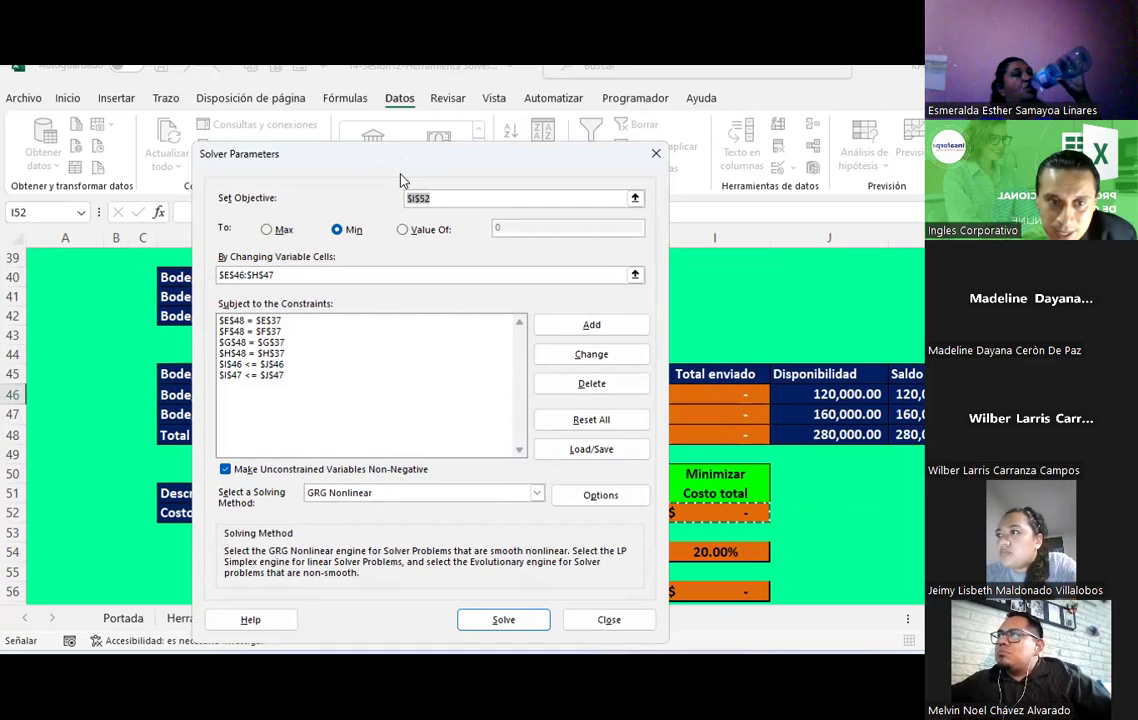
left_click_drag(400, 155, 764, 238)
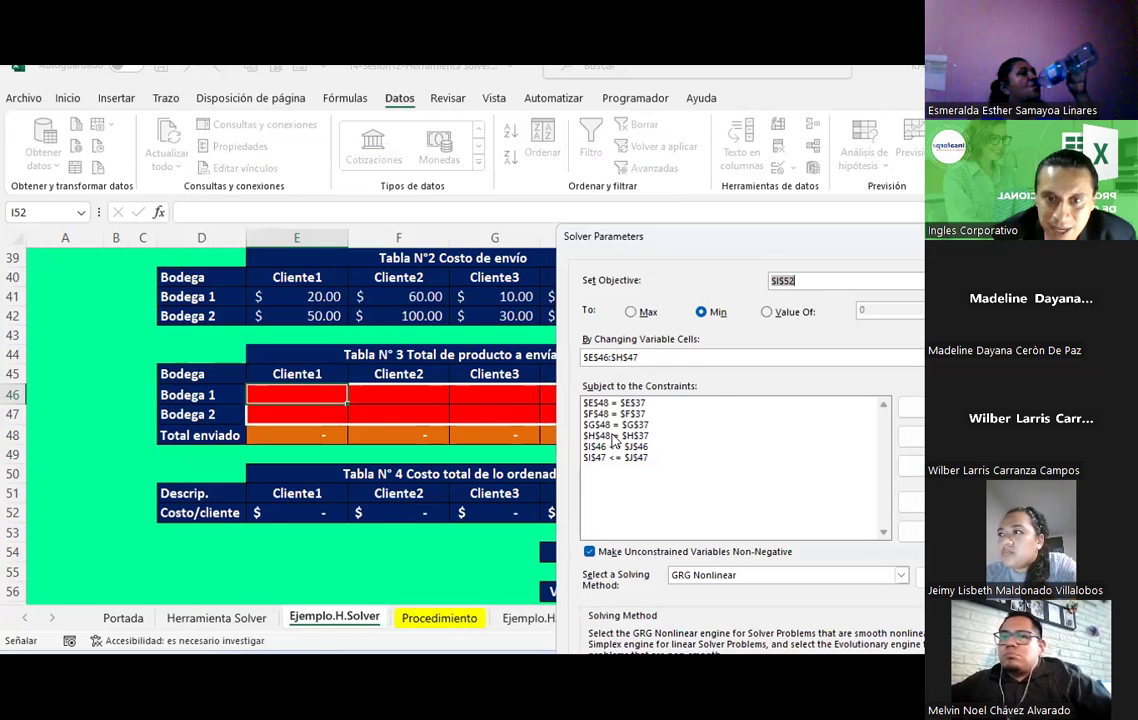
left_click_drag(627, 234, 743, 234)
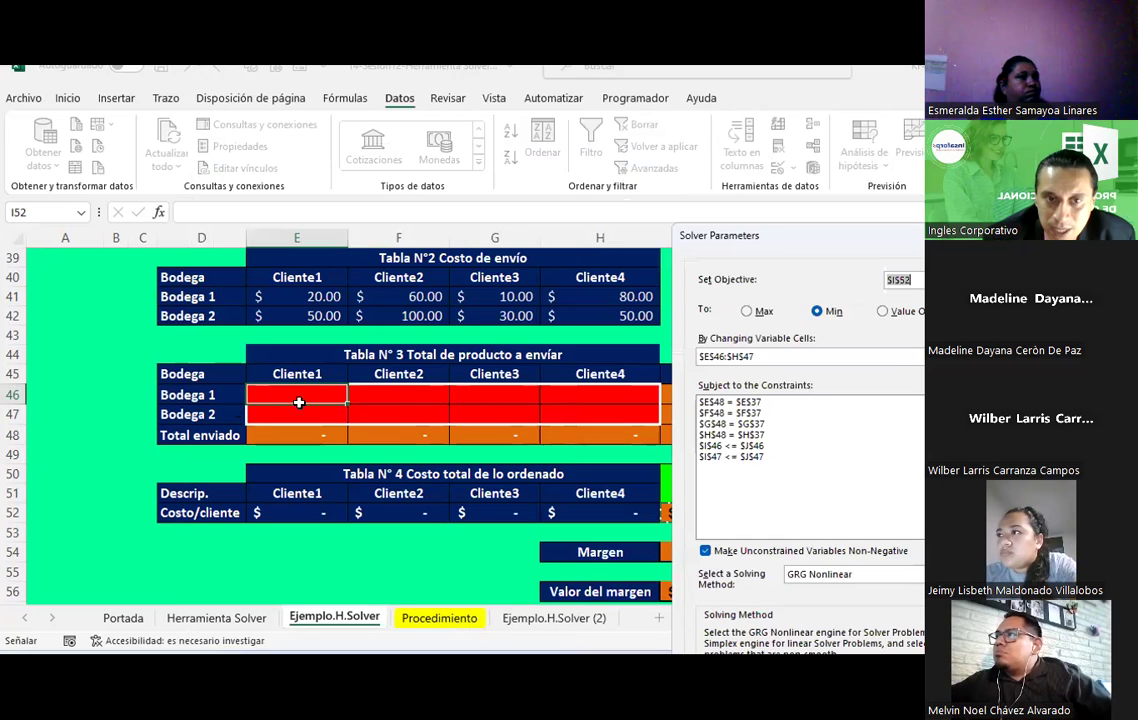
scroll(469, 402, "up", 3)
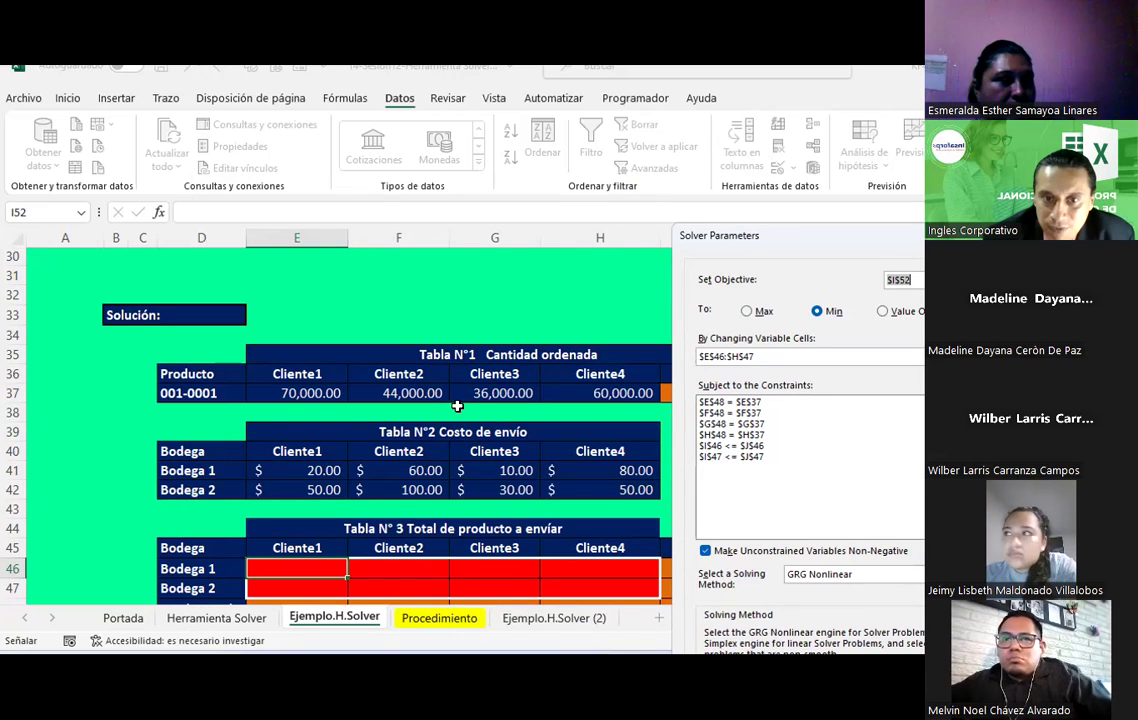
left_click_drag(857, 244, 851, 130)
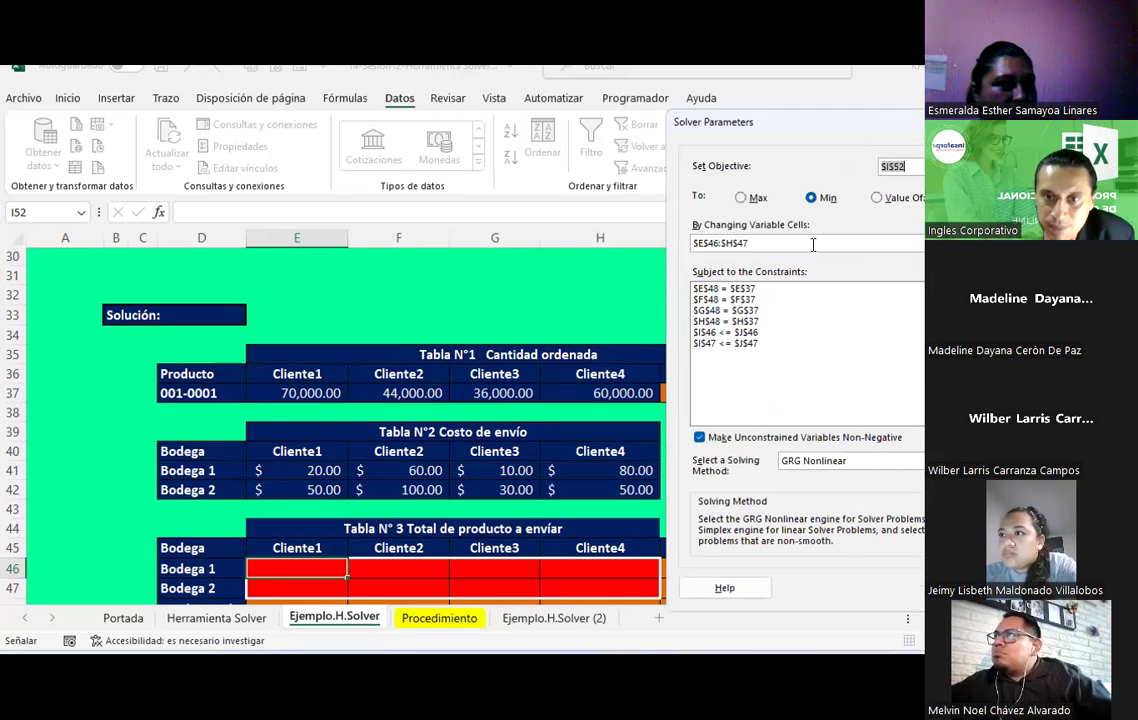
scroll(600, 397, "down", 1)
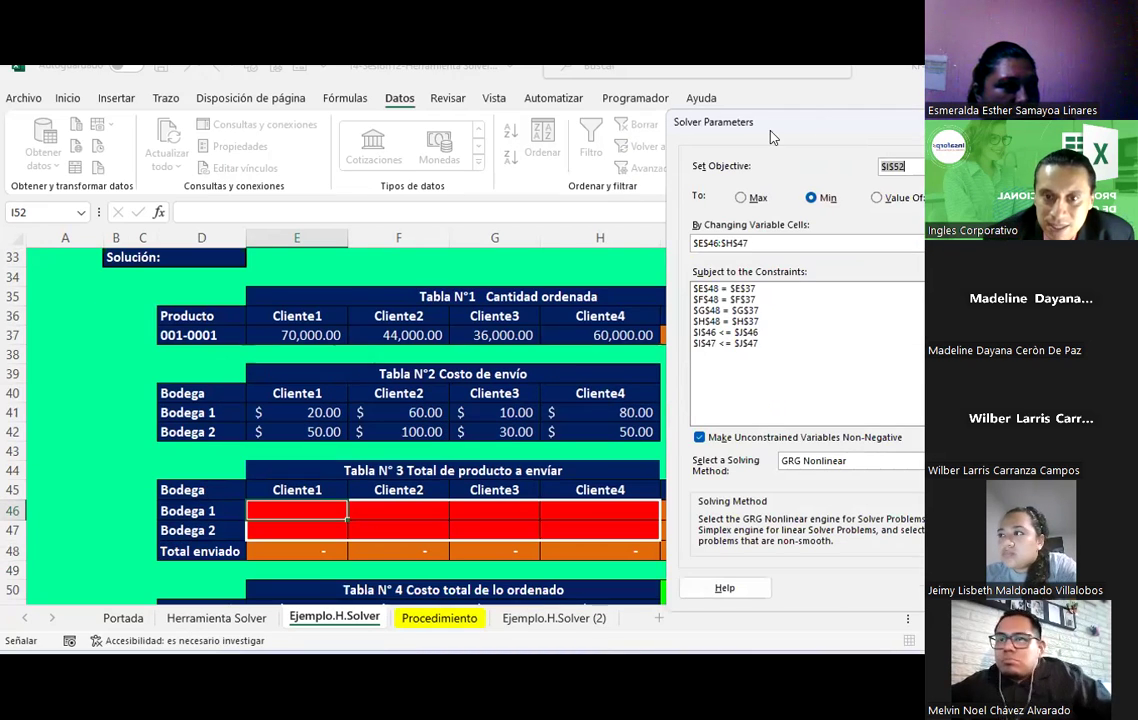
left_click_drag(685, 116, 250, 124)
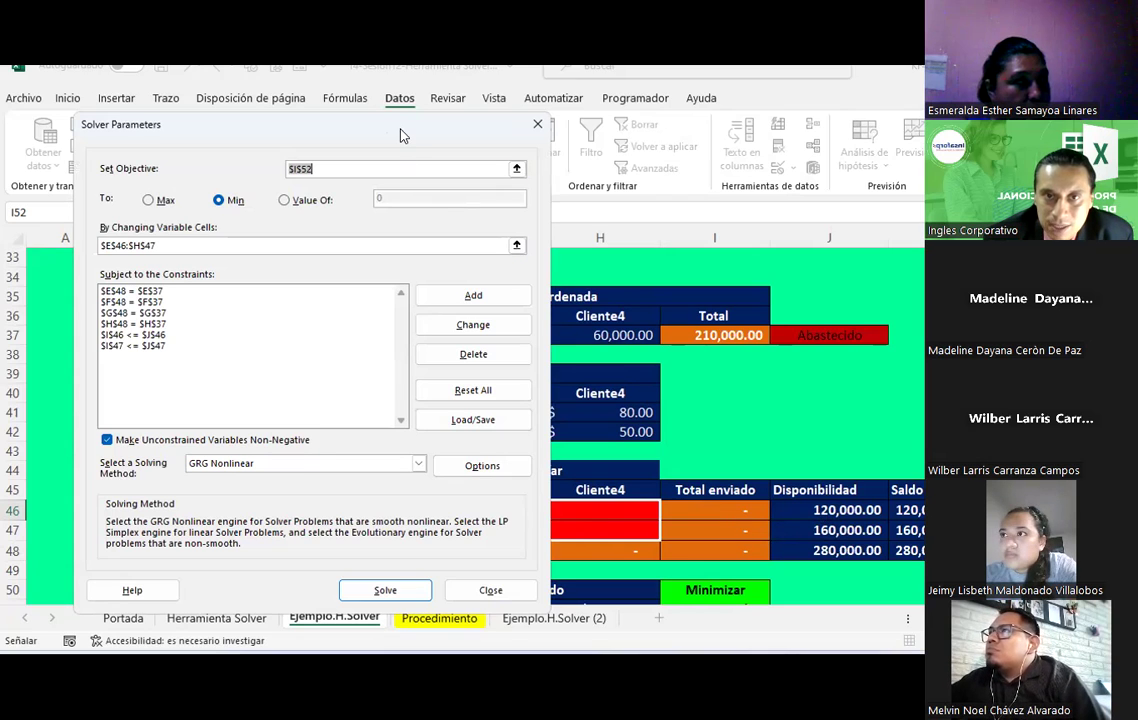
left_click_drag(400, 135, 703, 107)
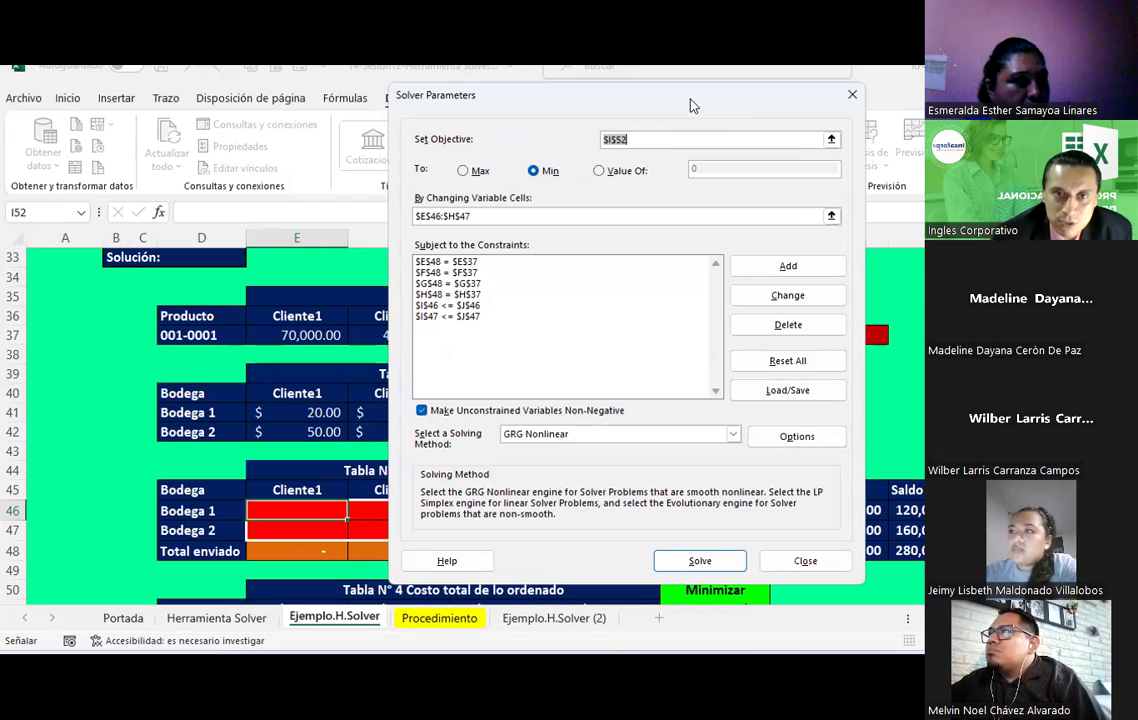
left_click_drag(691, 104, 483, 111)
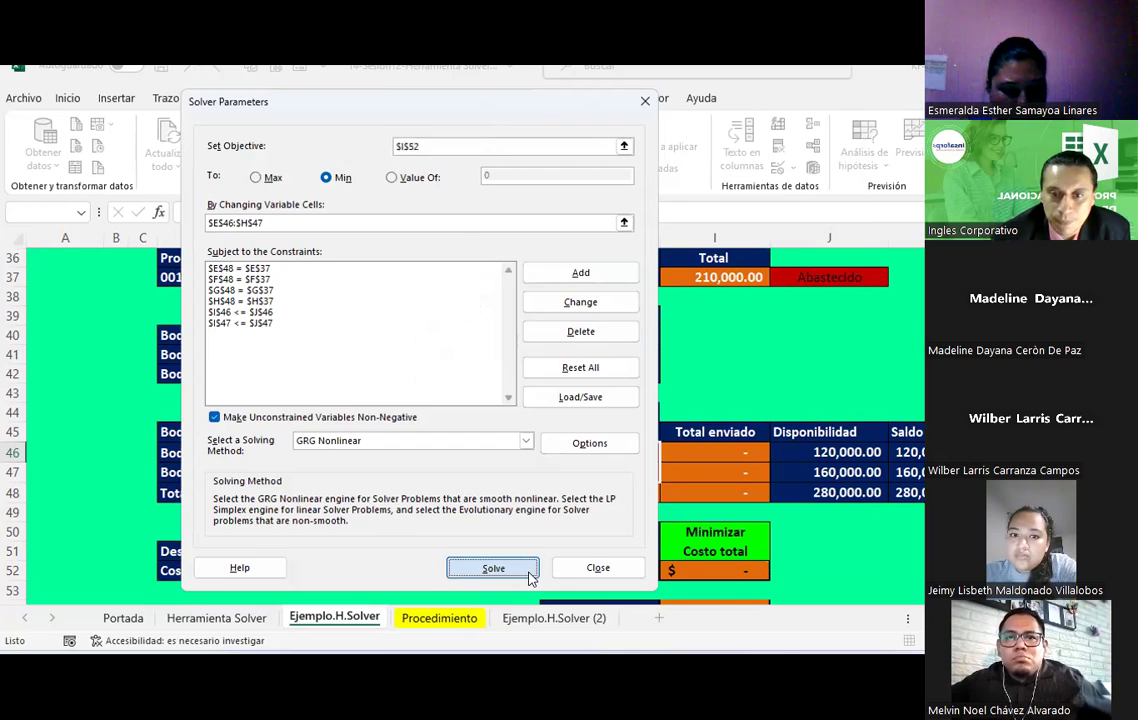
left_click(493, 567)
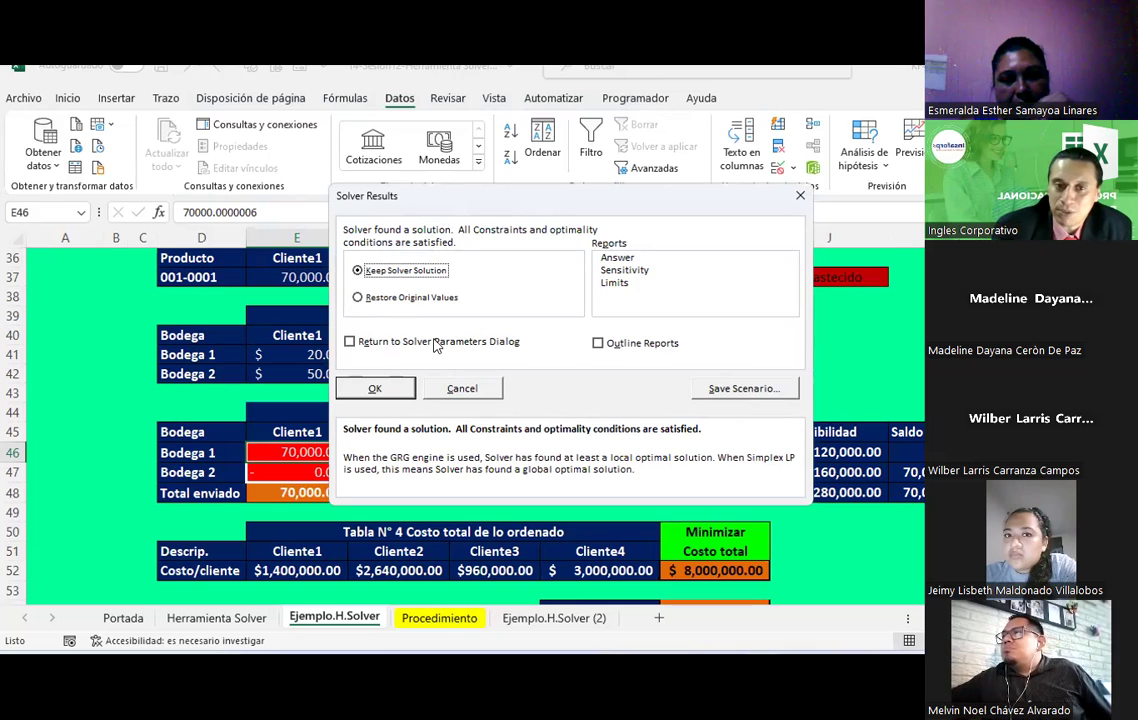
Keep Solver's solution and check the Bodega 2 shipments to Cliente3 and Cliente4.
left_click(375, 389)
left_click(480, 465)
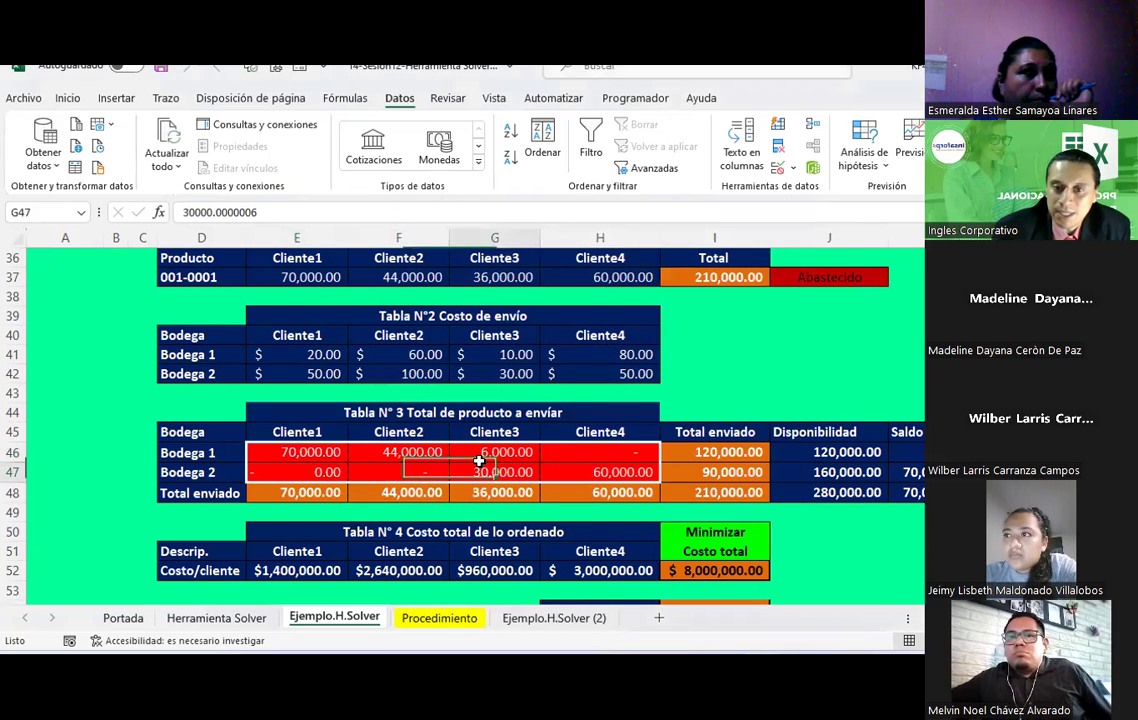
scroll(480, 462, "down", 1)
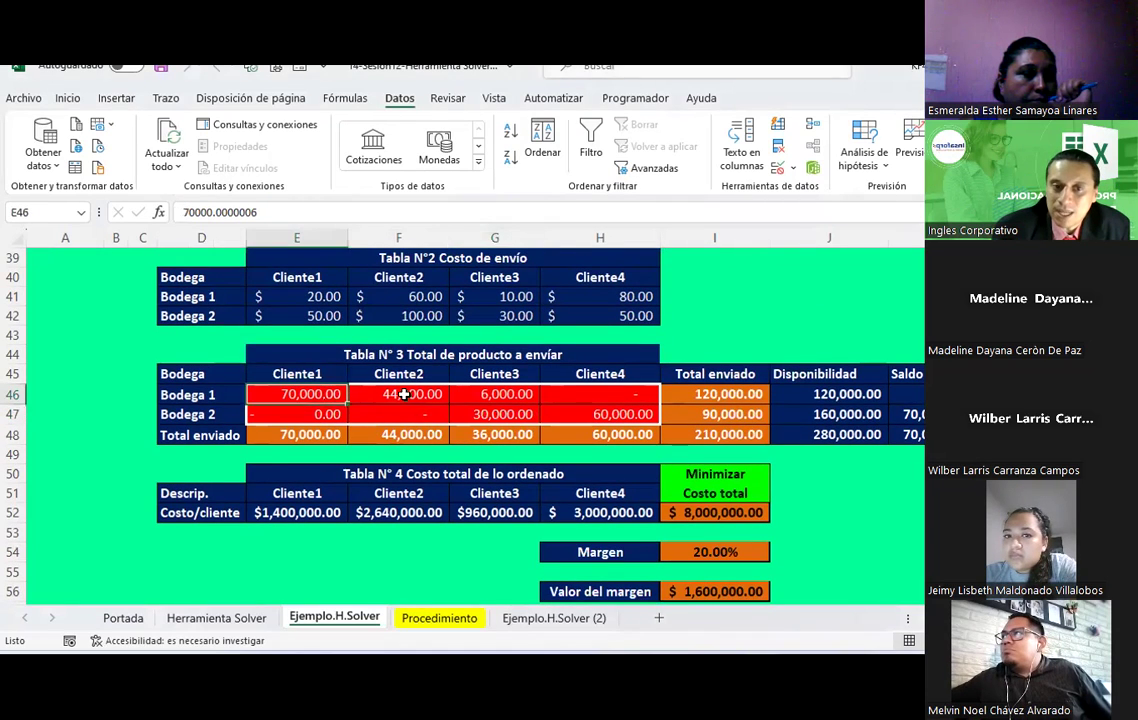
left_click(600, 413)
Check the total cost formula in I52, now showing $8,000,000.00.
left_click(688, 516)
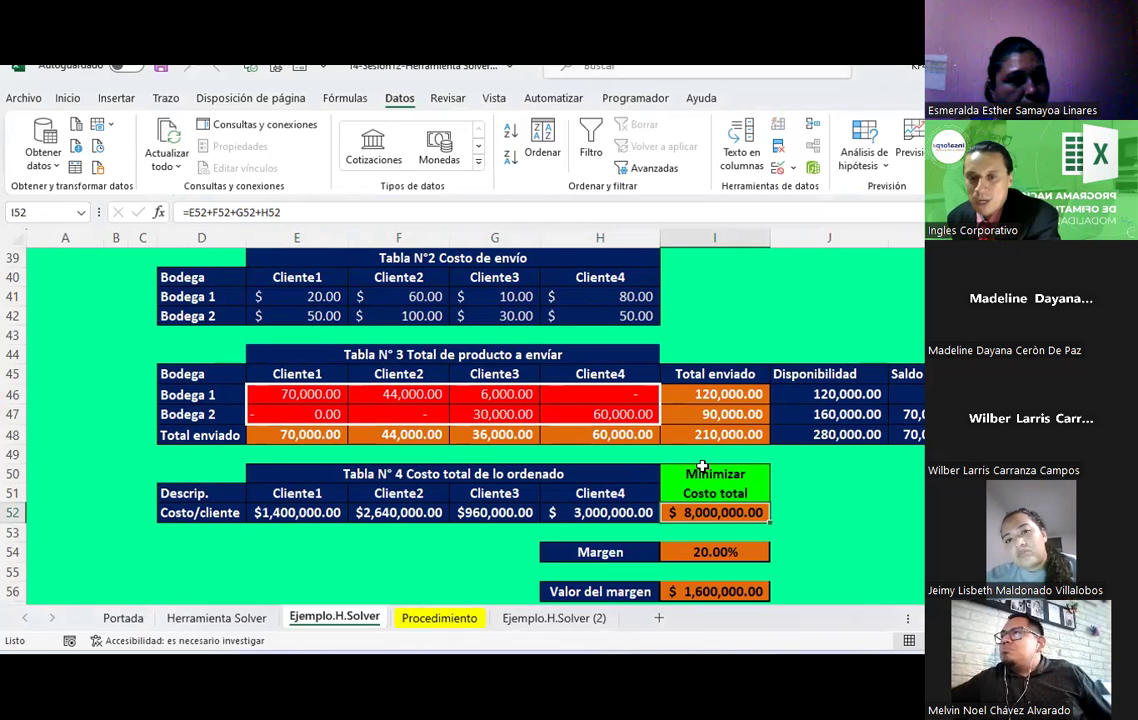
scroll(776, 505, "down", 2)
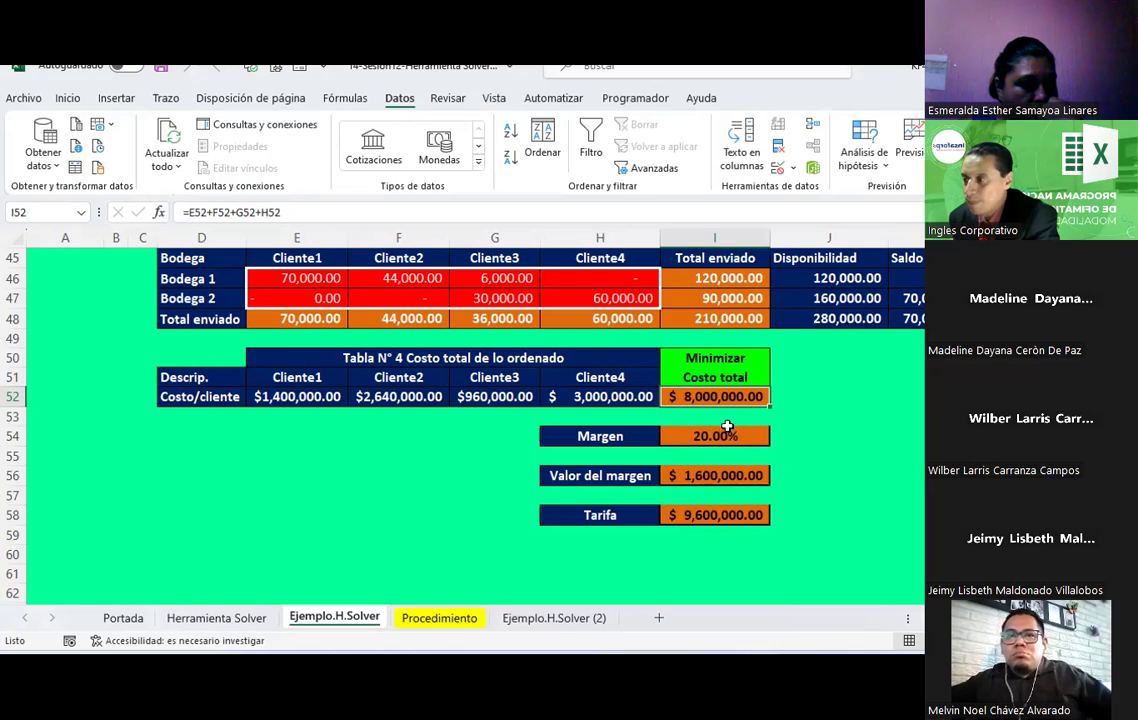
scroll(727, 480, "up", 2)
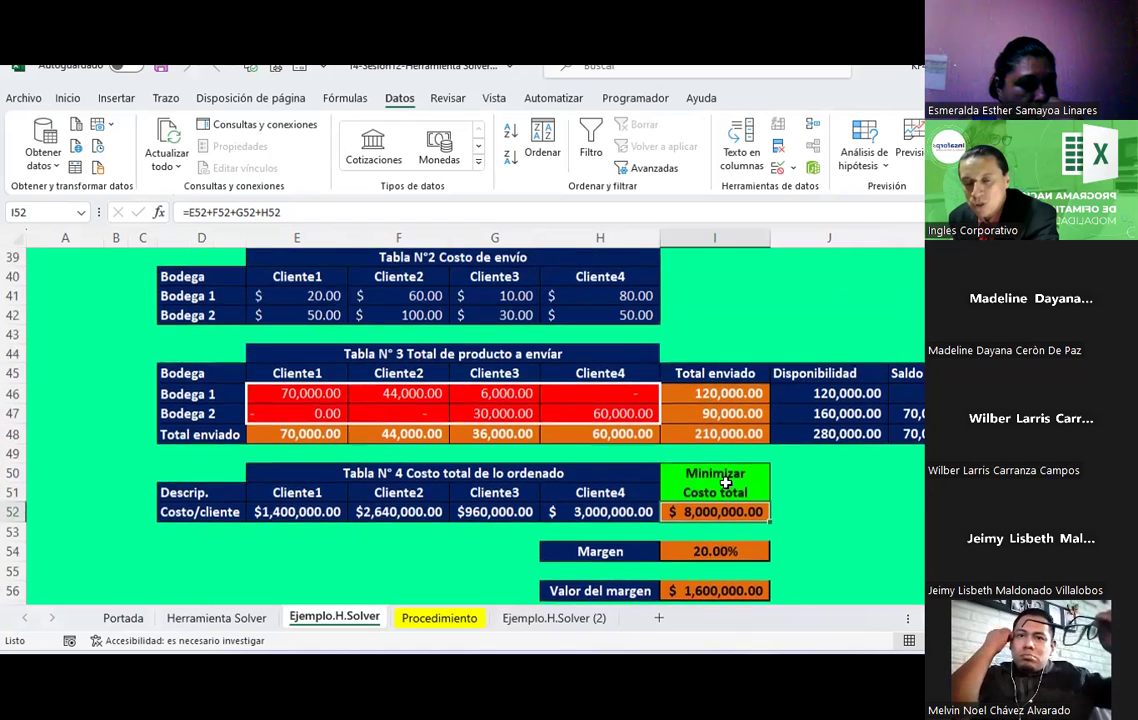
scroll(727, 476, "up", 1)
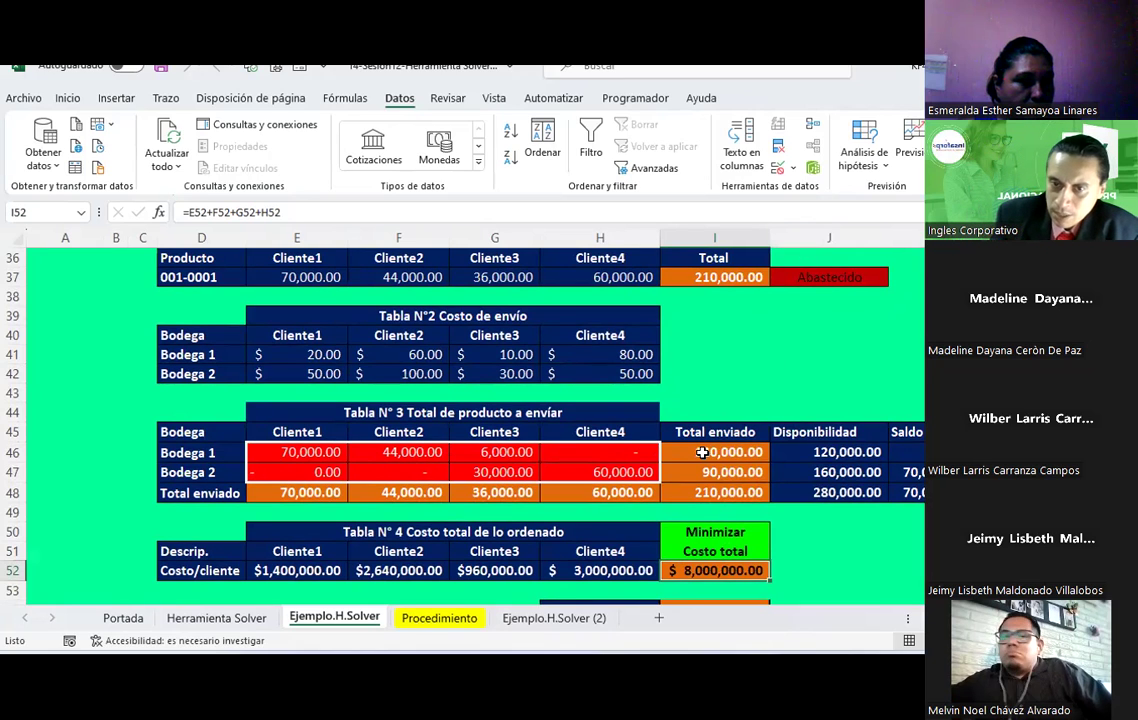
left_click(797, 448)
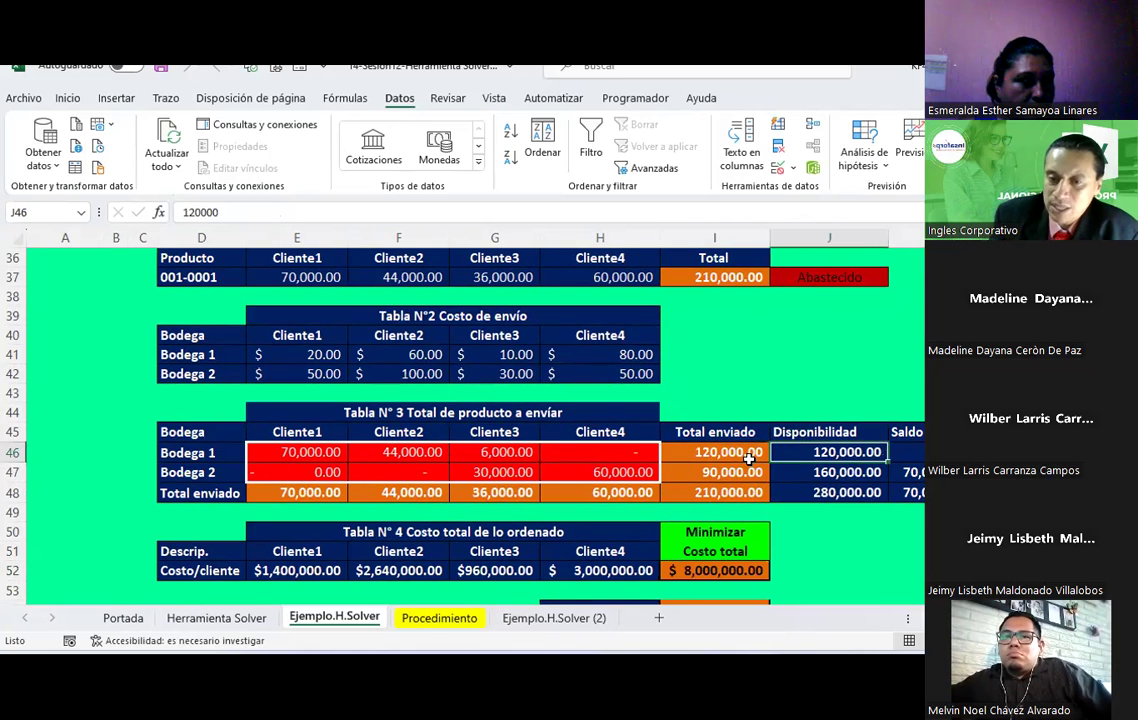
left_click_drag(740, 452, 800, 452)
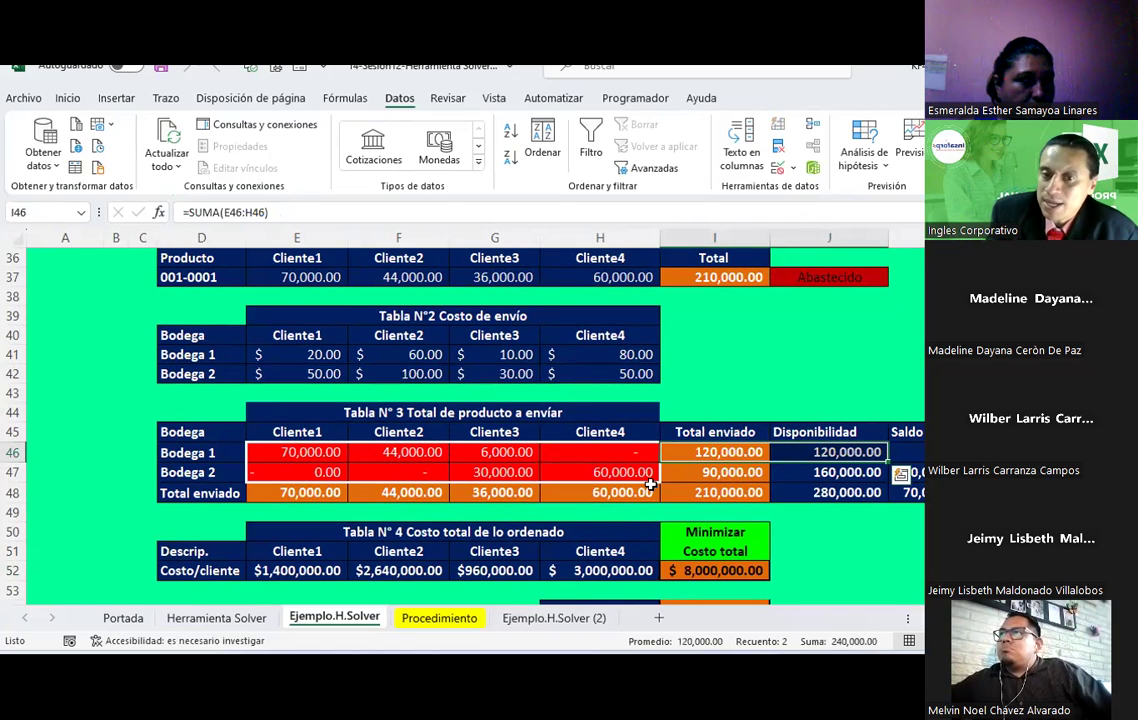
left_click(718, 472)
left_click(826, 472)
left_click(716, 478)
left_click(897, 478)
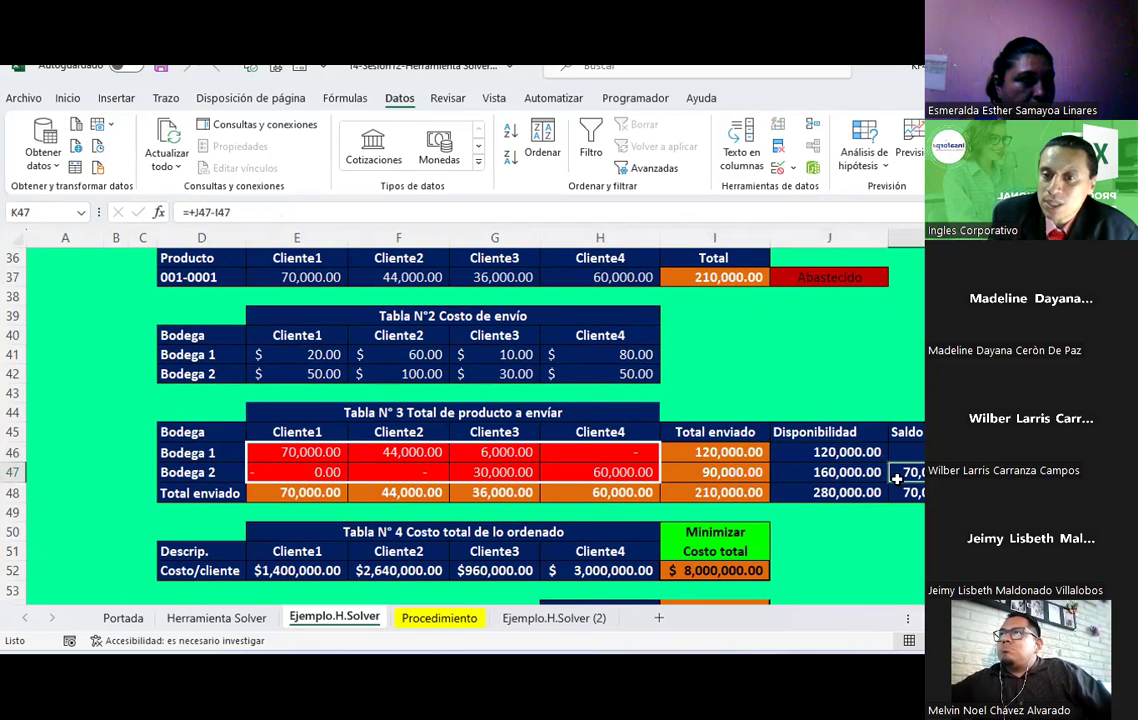
left_click(297, 492)
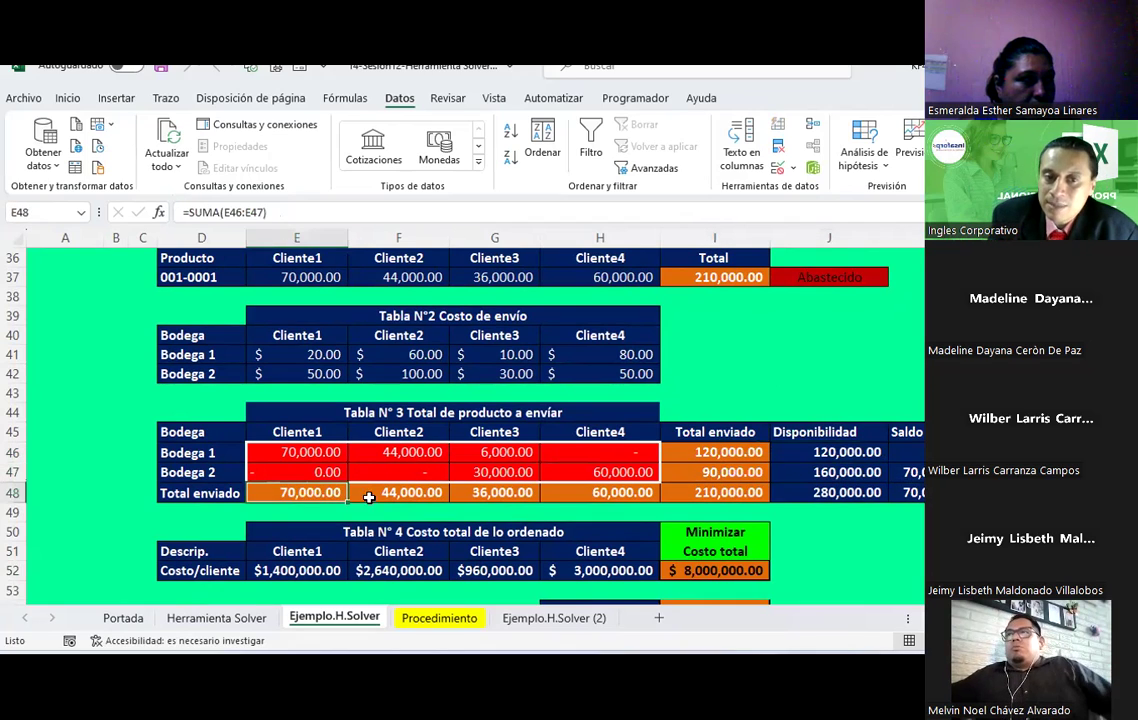
left_click(430, 493)
left_click(497, 492)
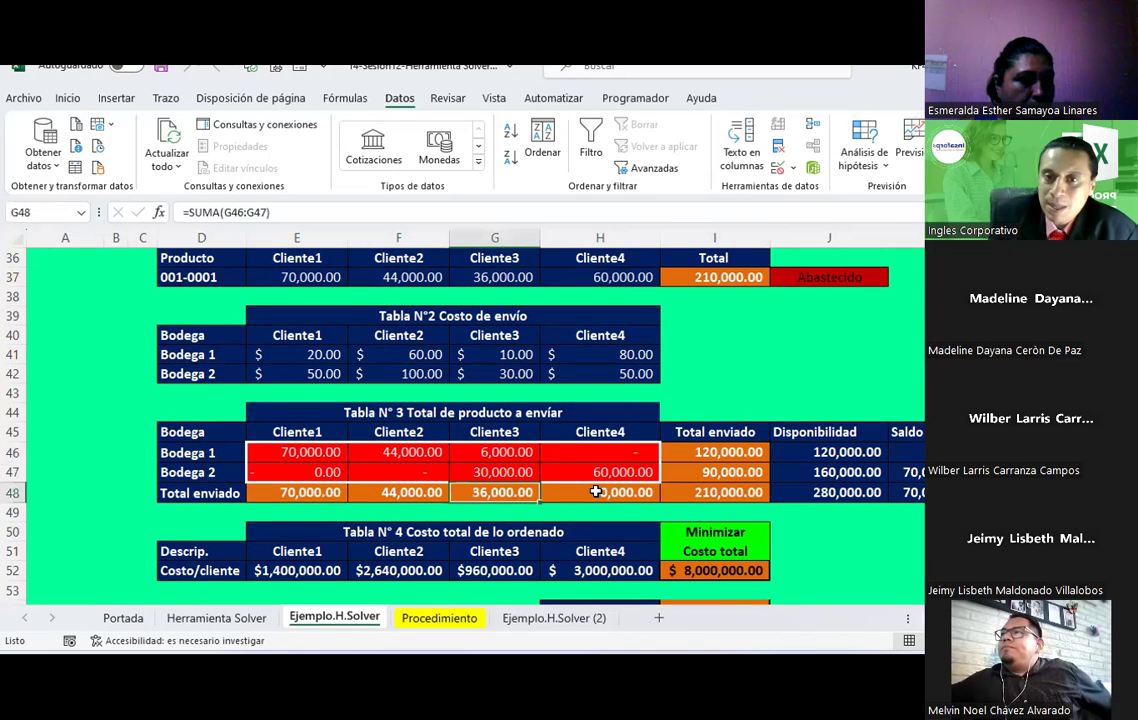
left_click(596, 492)
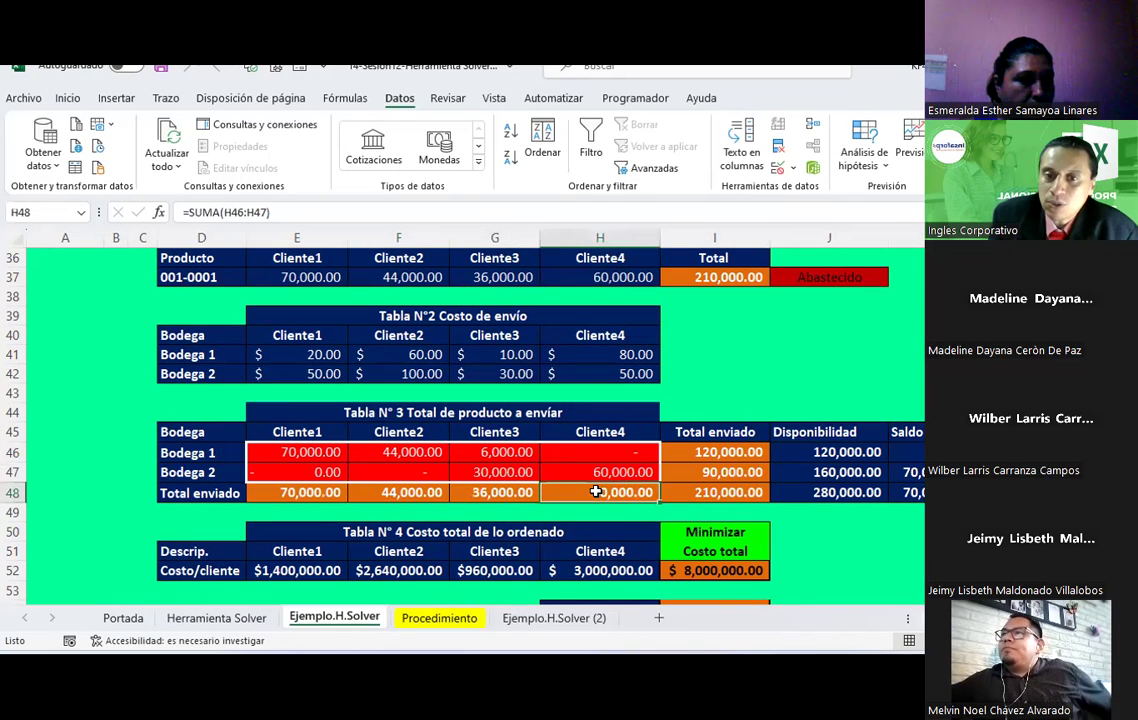
left_click(329, 454)
scroll(329, 454, "down", 1)
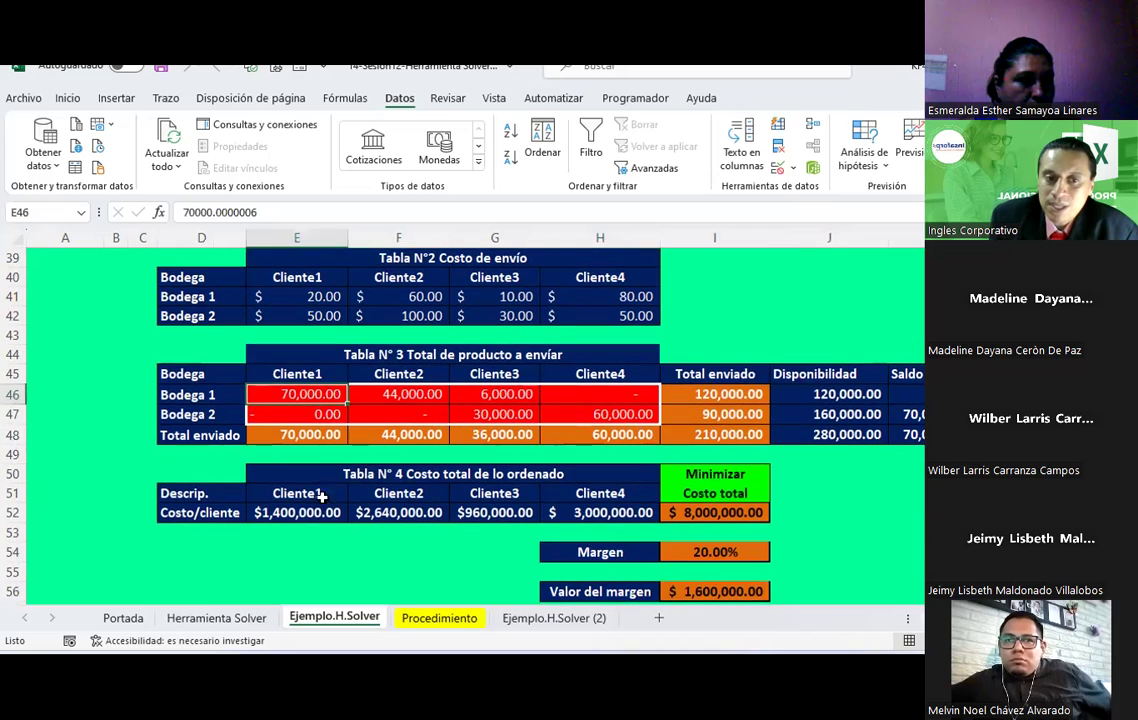
left_click(310, 512)
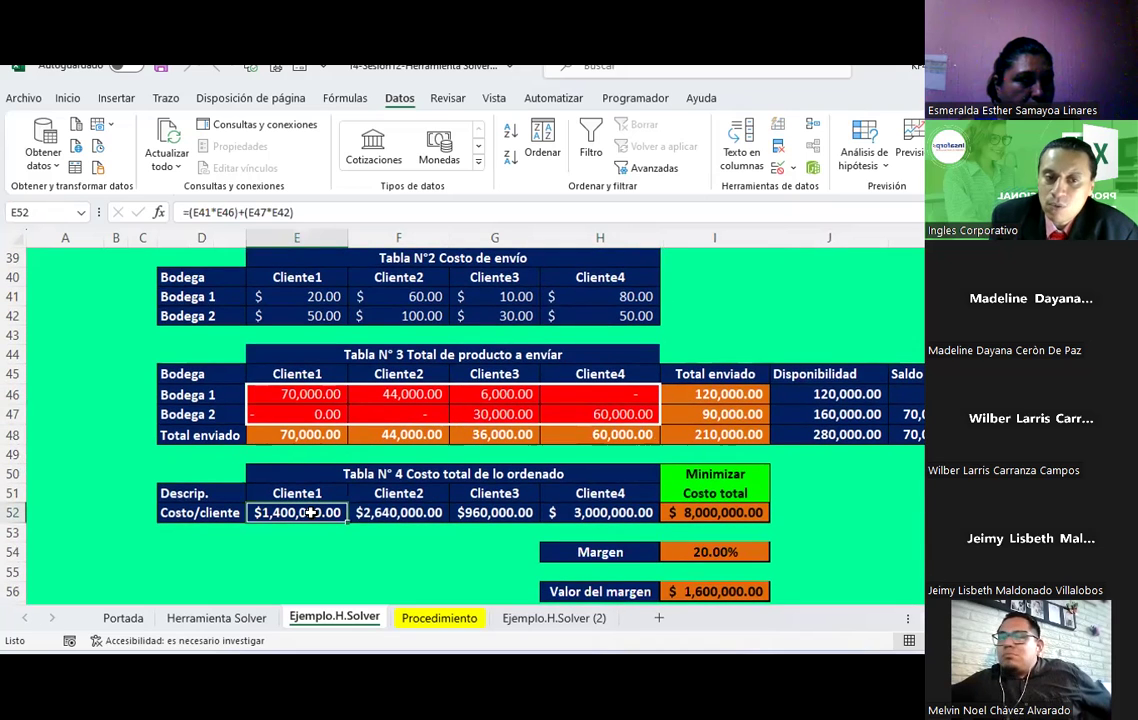
left_click(400, 509)
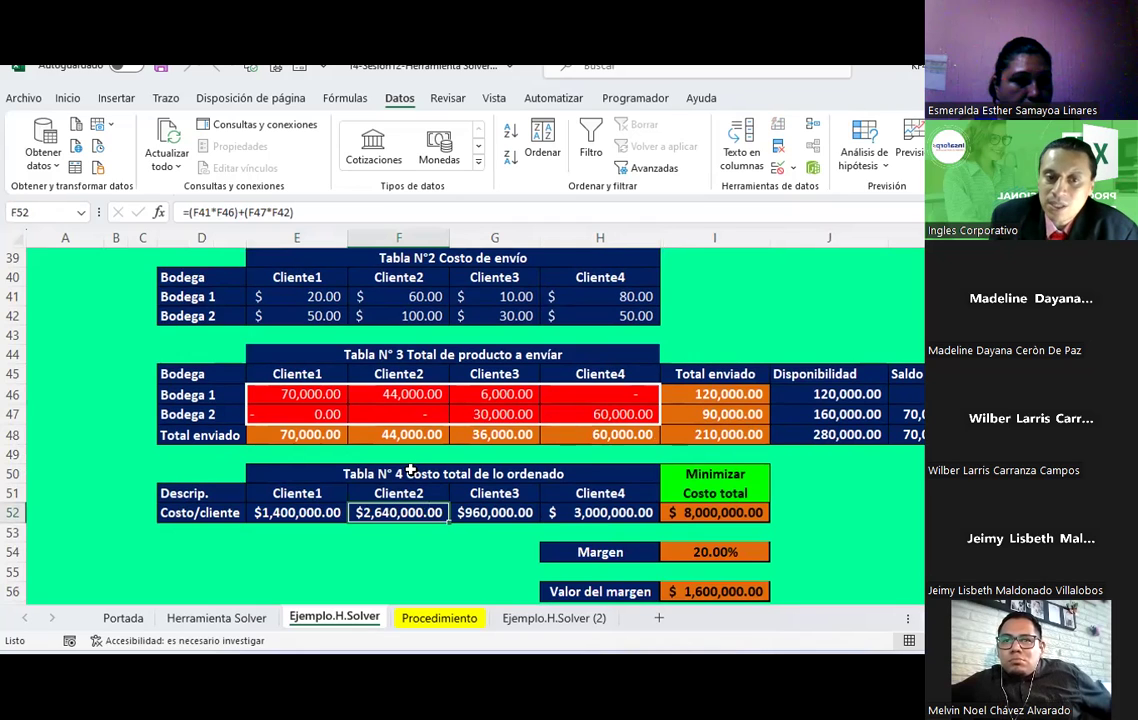
left_click(516, 513)
left_click(602, 508)
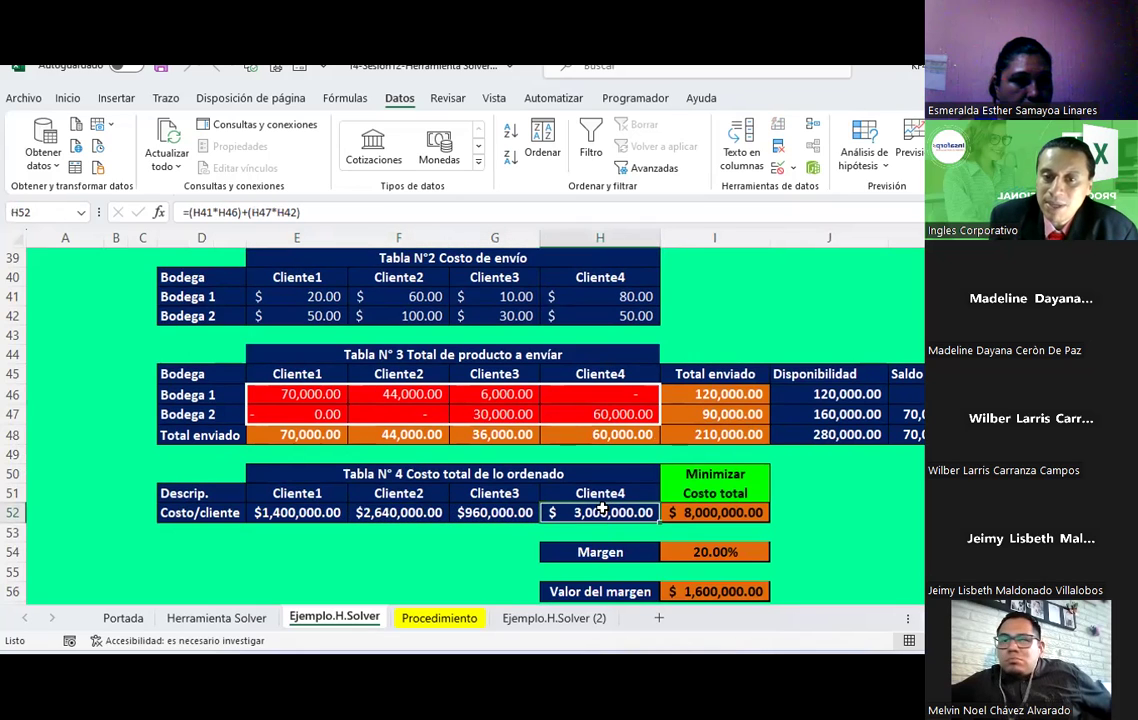
left_click(680, 511)
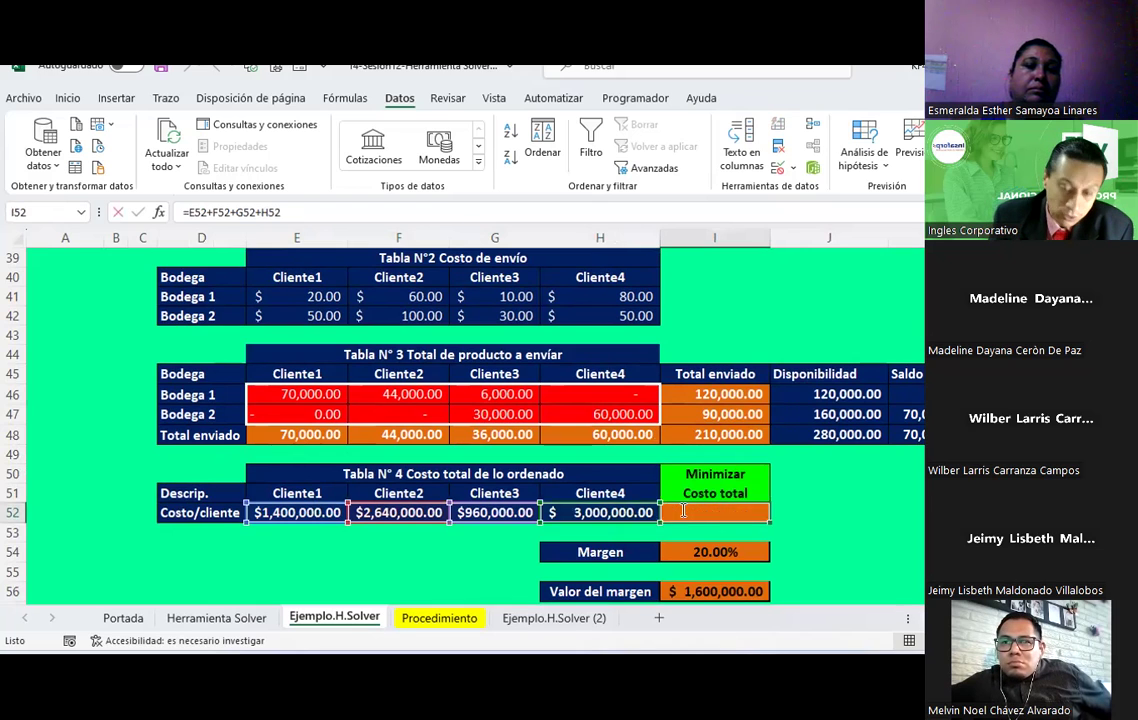
double_click(682, 511)
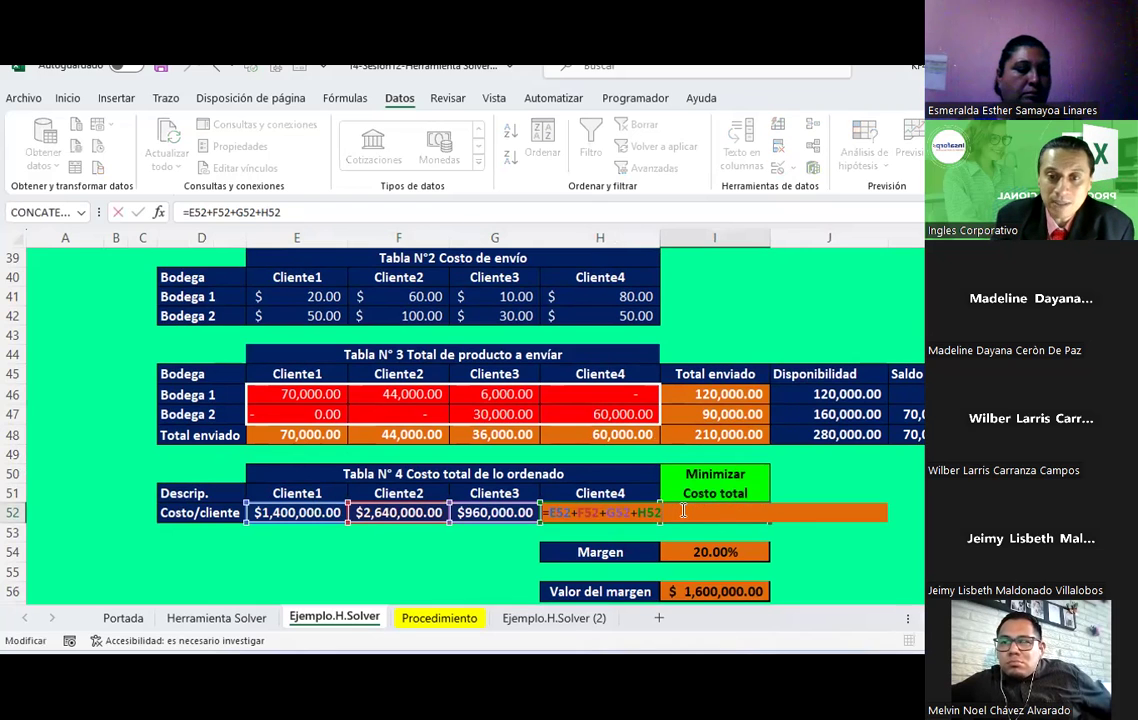
key("Escape")
scroll(670, 515, "down", 1)
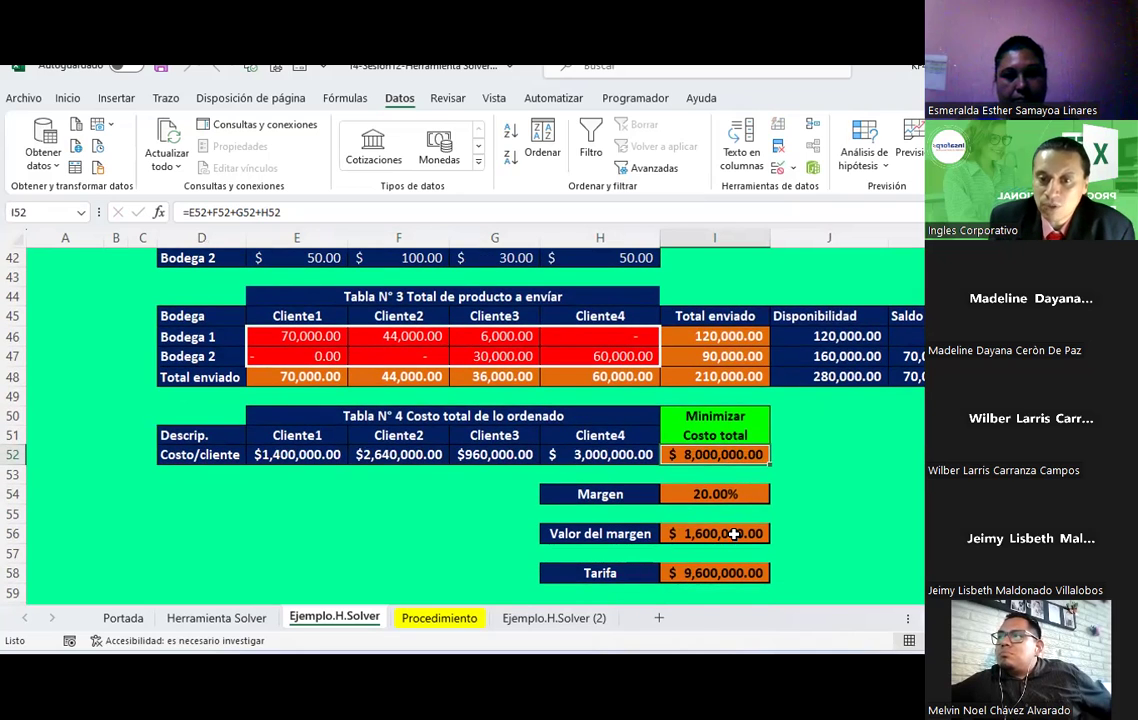
left_click(734, 534)
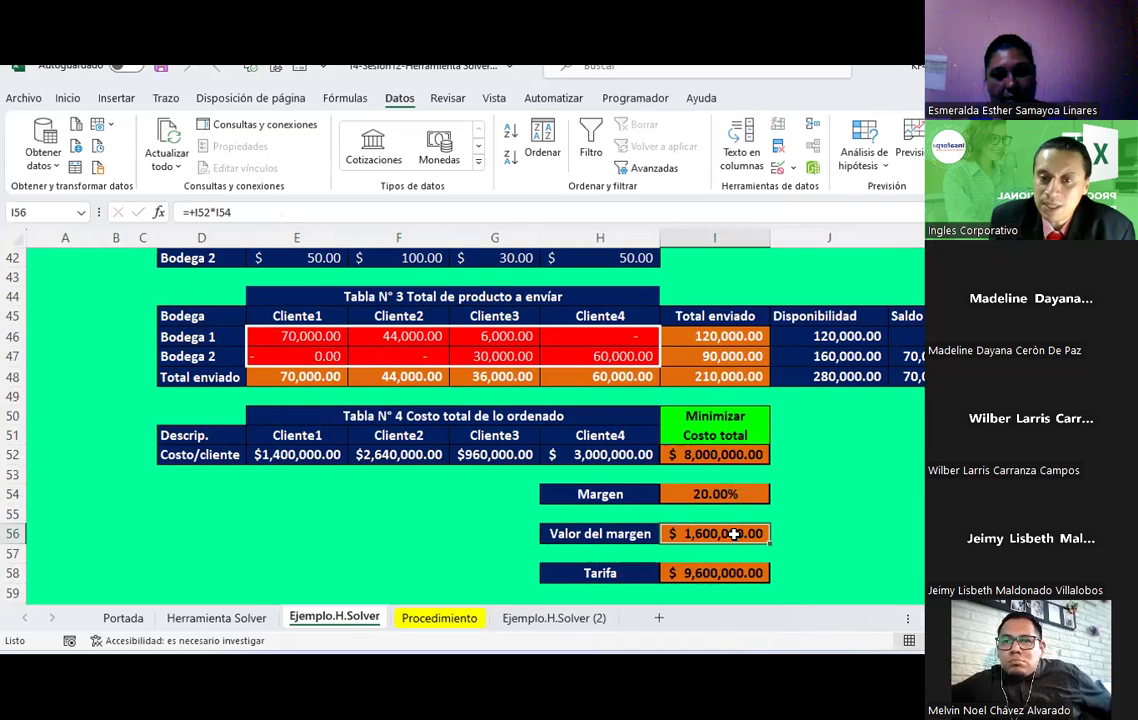
left_click(716, 572)
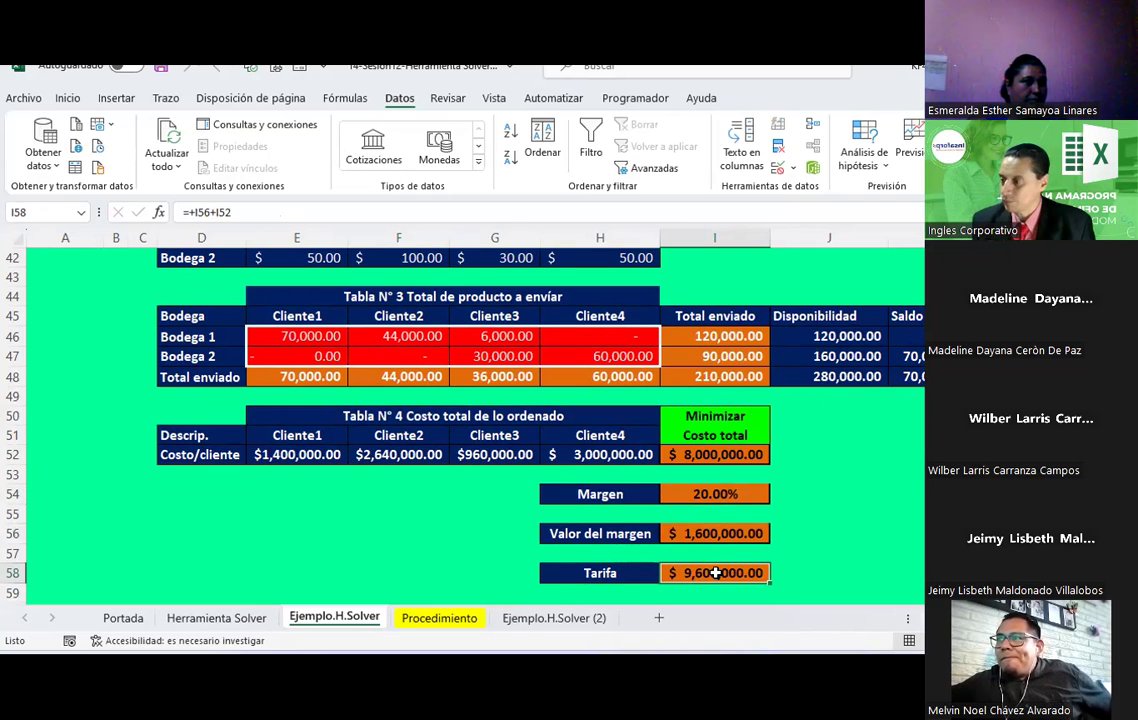
left_click(679, 476)
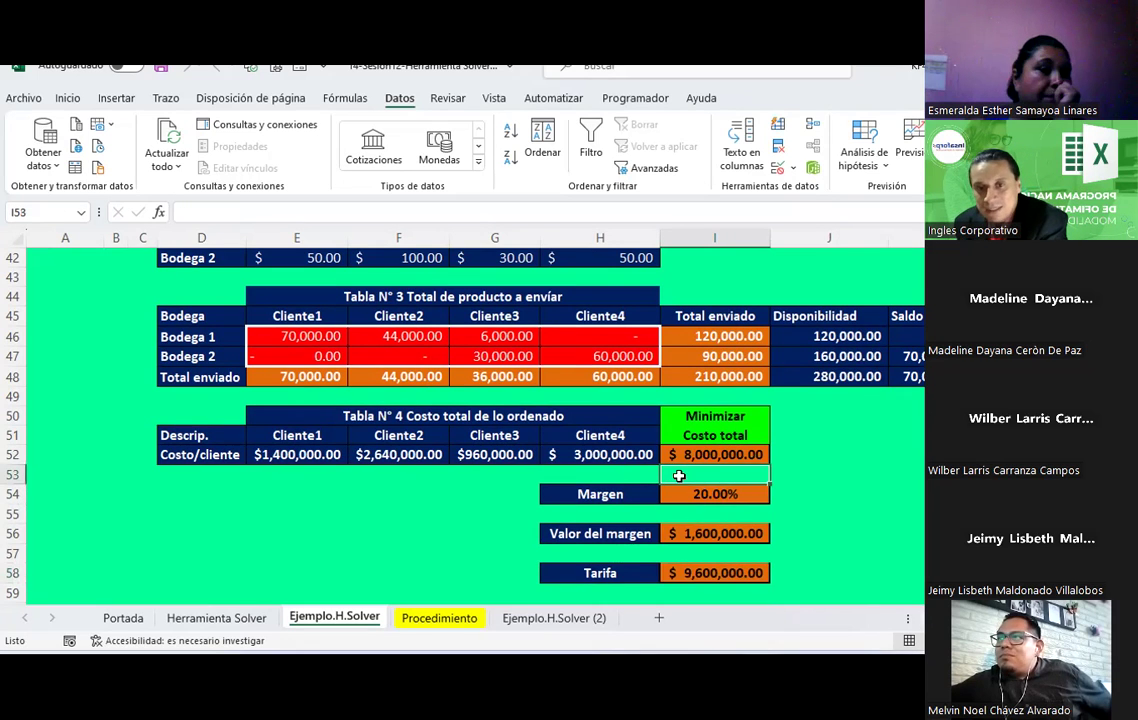
scroll(679, 476, "up", 2)
scroll(679, 476, "up", 2)
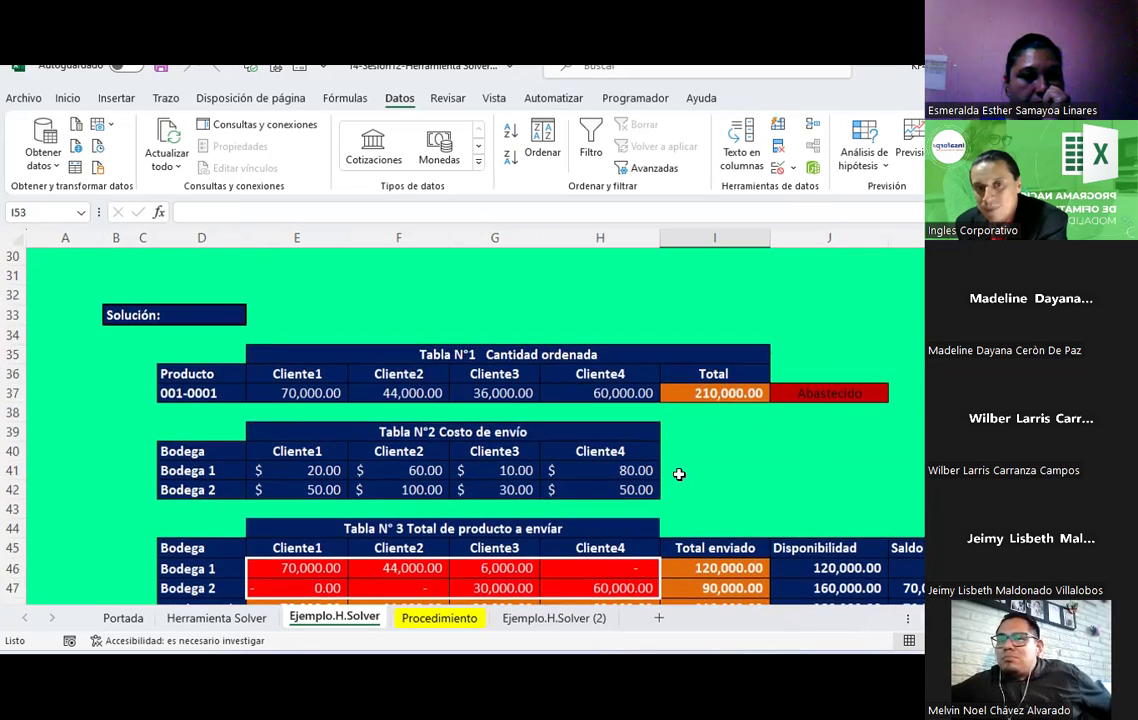
scroll(679, 474, "up", 1)
scroll(679, 474, "down", 2)
scroll(679, 474, "down", 1)
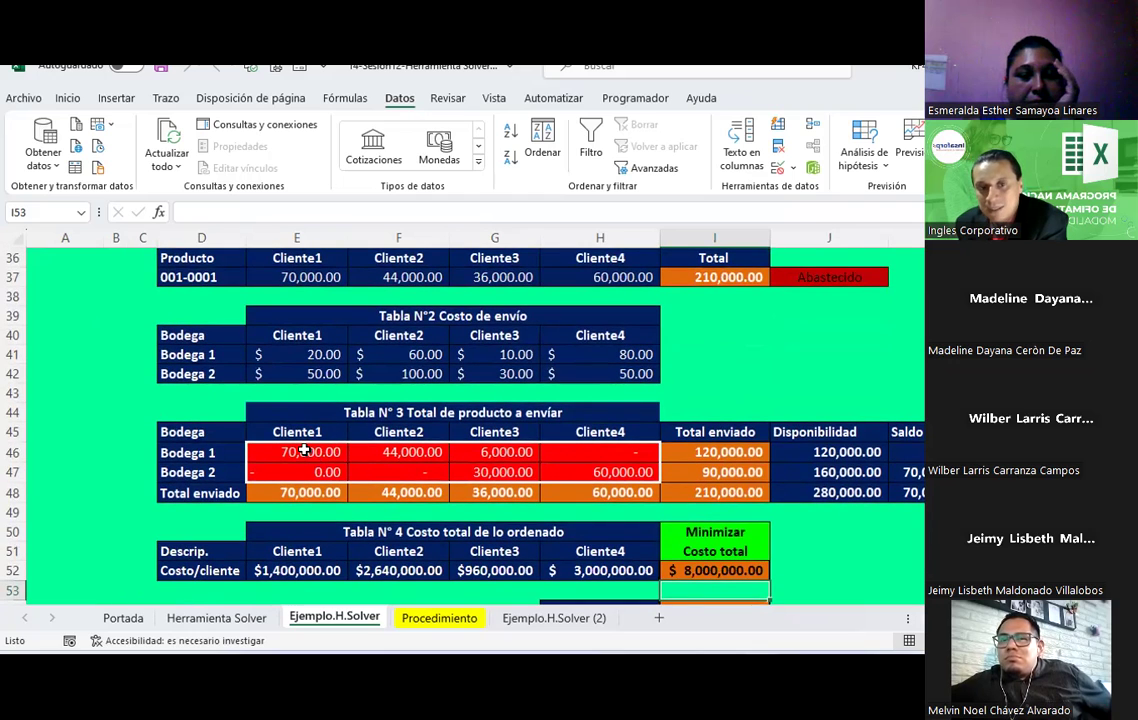
left_click(343, 449)
left_click_drag(343, 449, 545, 468)
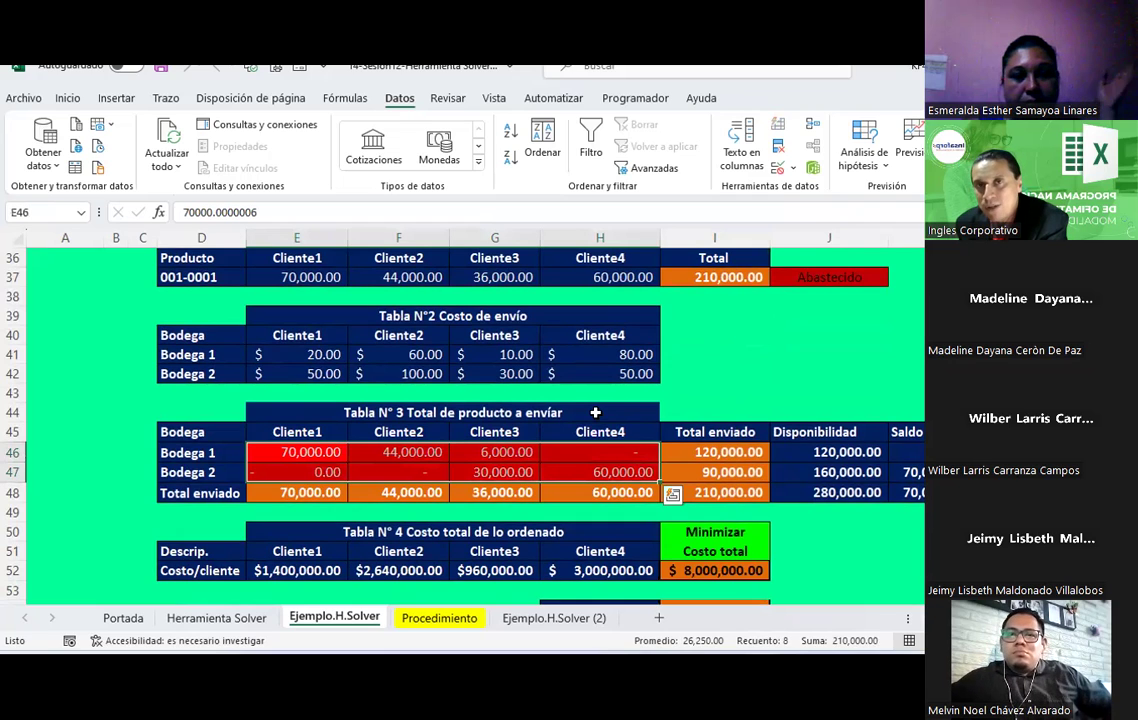
left_click(513, 430)
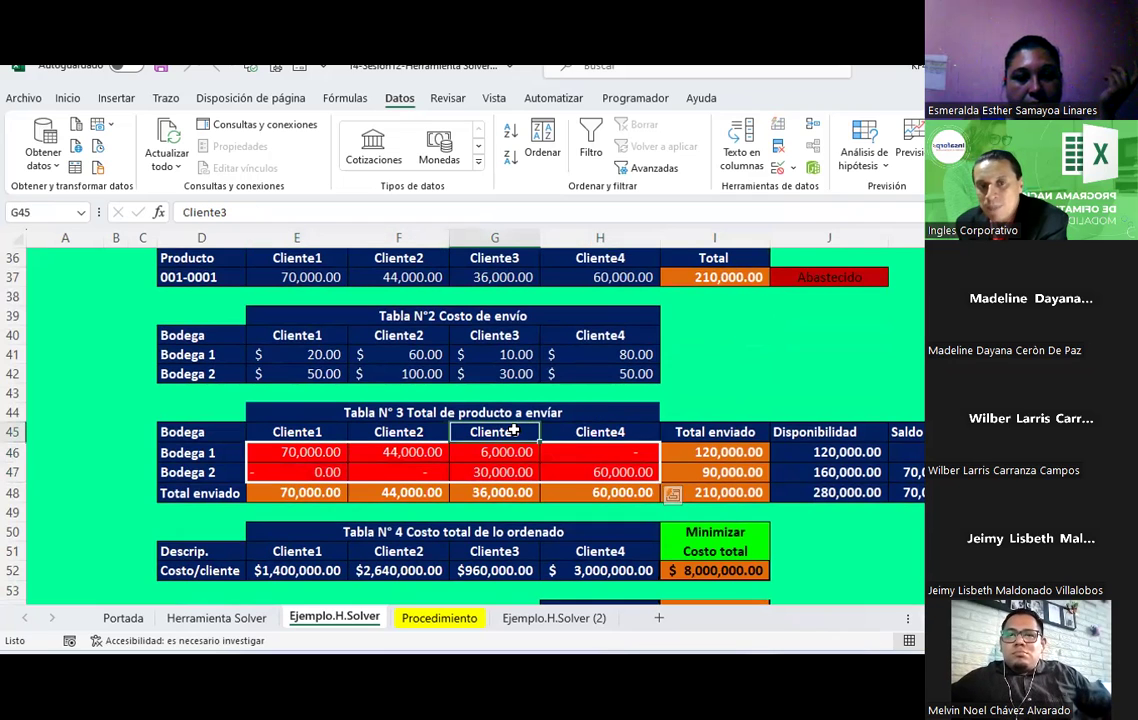
left_click(327, 452)
left_click_drag(327, 452, 330, 451)
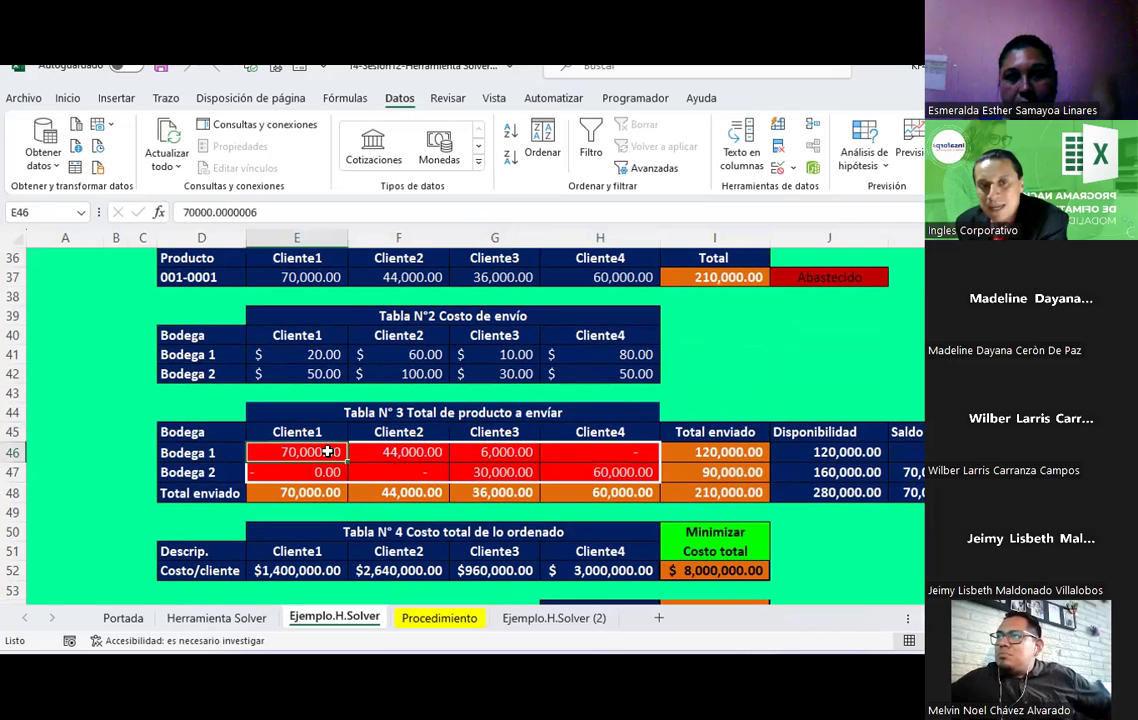
scroll(338, 449, "up", 1)
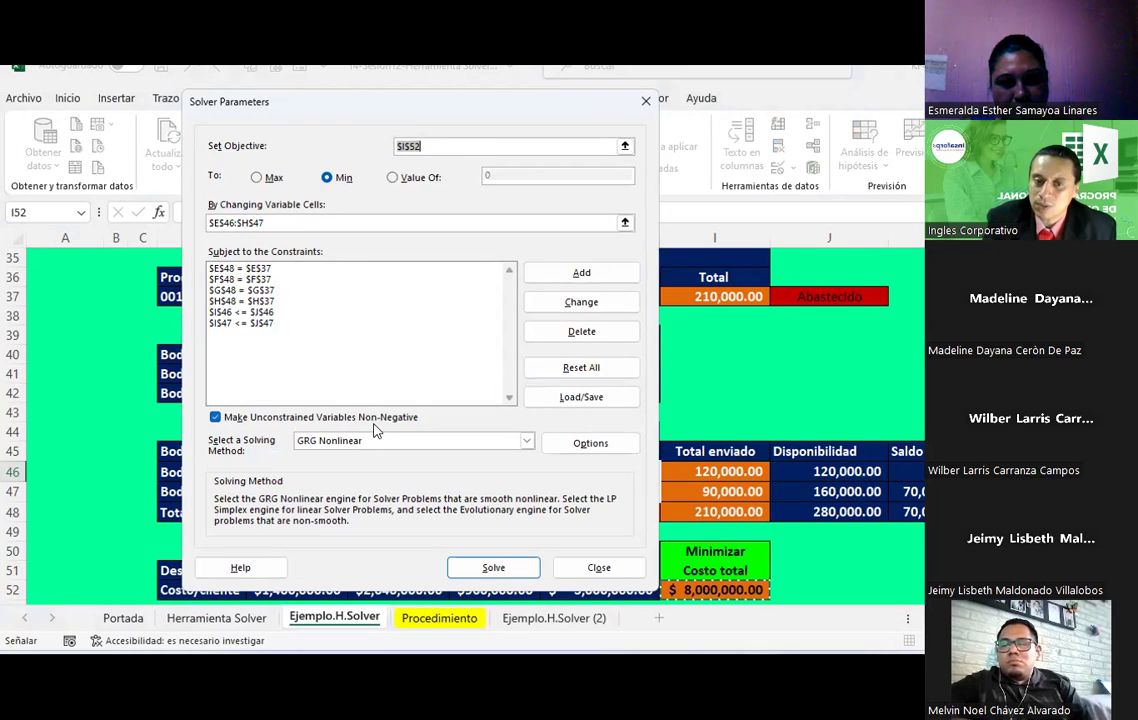
Close Solver Parameters and check the Bodega 1 shipments in E46, F46 and G46.
left_click(599, 567)
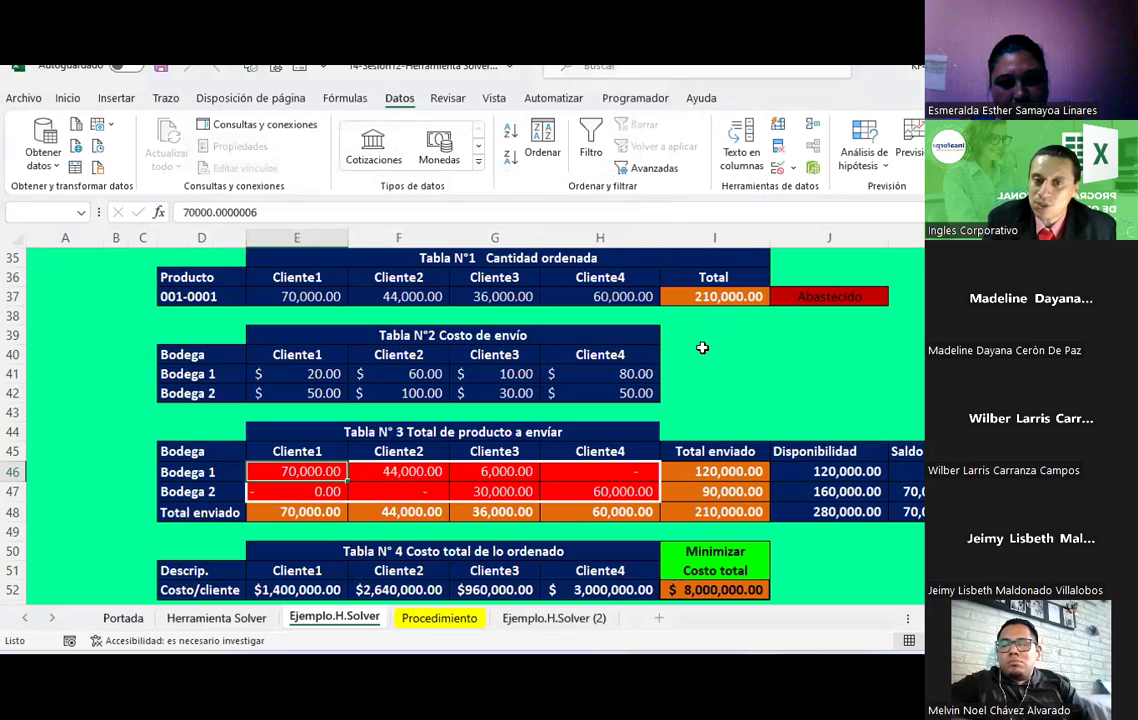
scroll(497, 425, "down", 1)
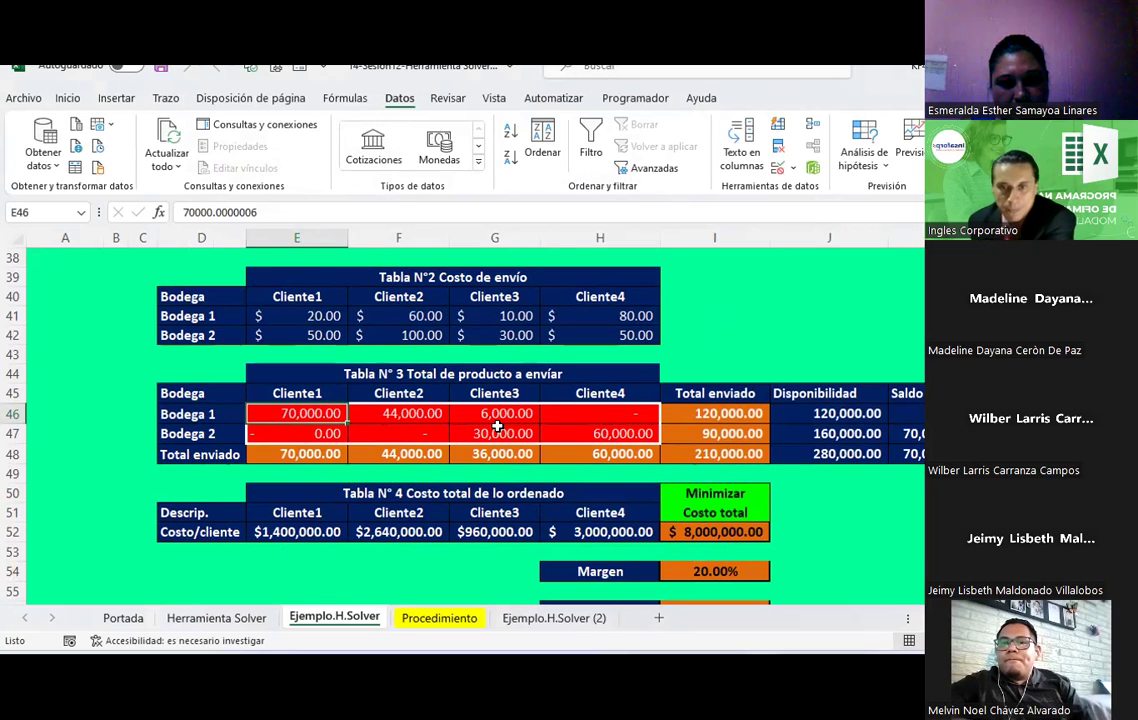
scroll(497, 427, "up", 1)
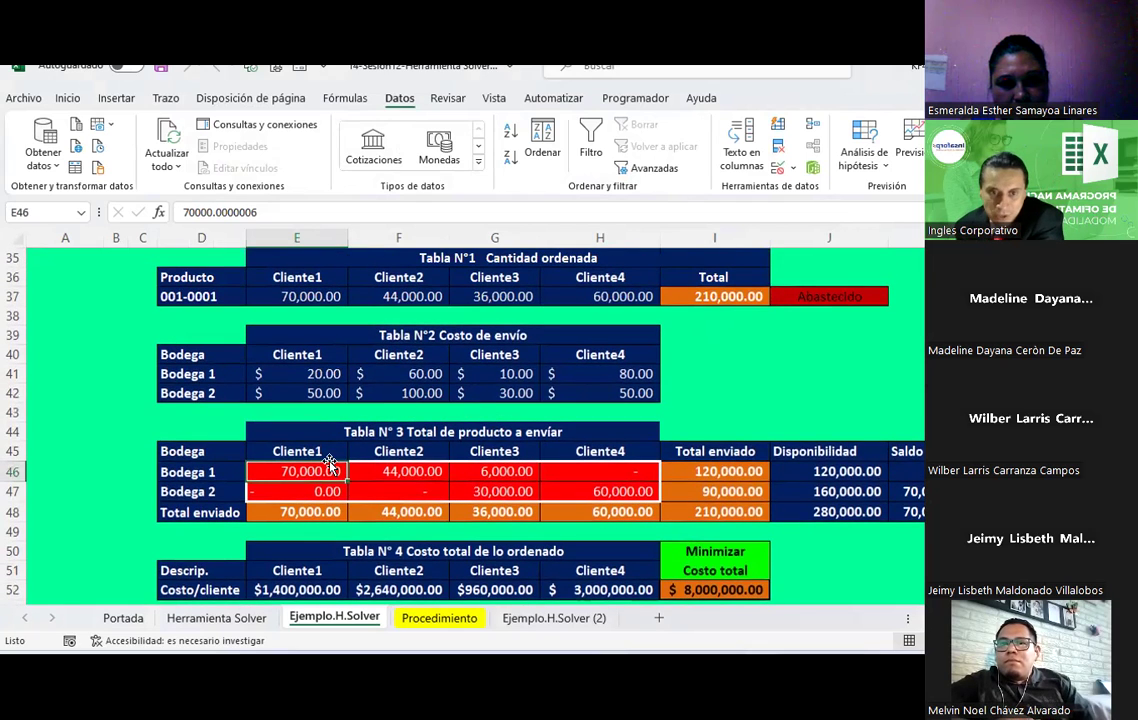
left_click(481, 467)
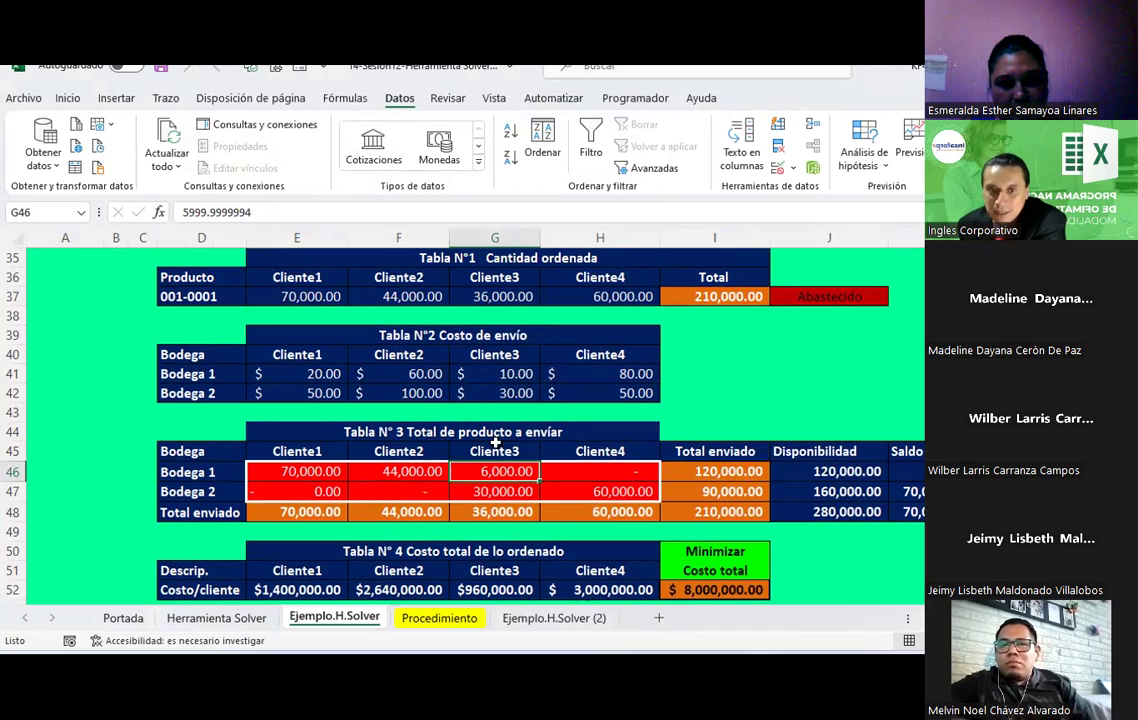
left_click(328, 472)
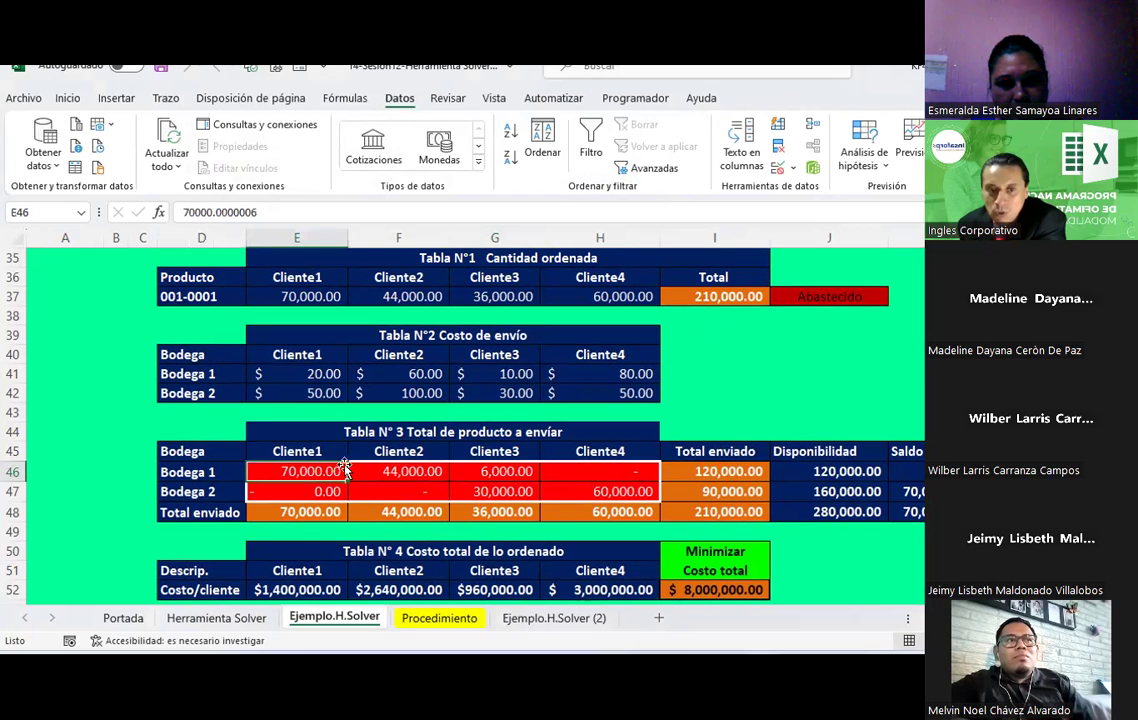
left_click(388, 470)
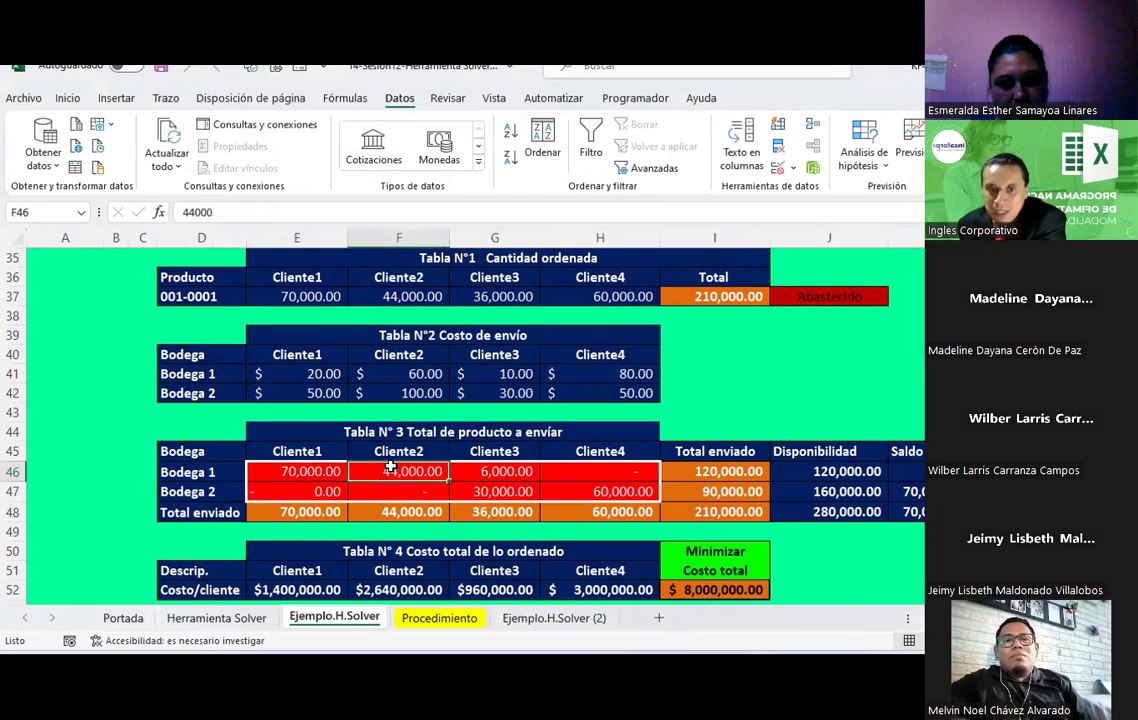
left_click(502, 471)
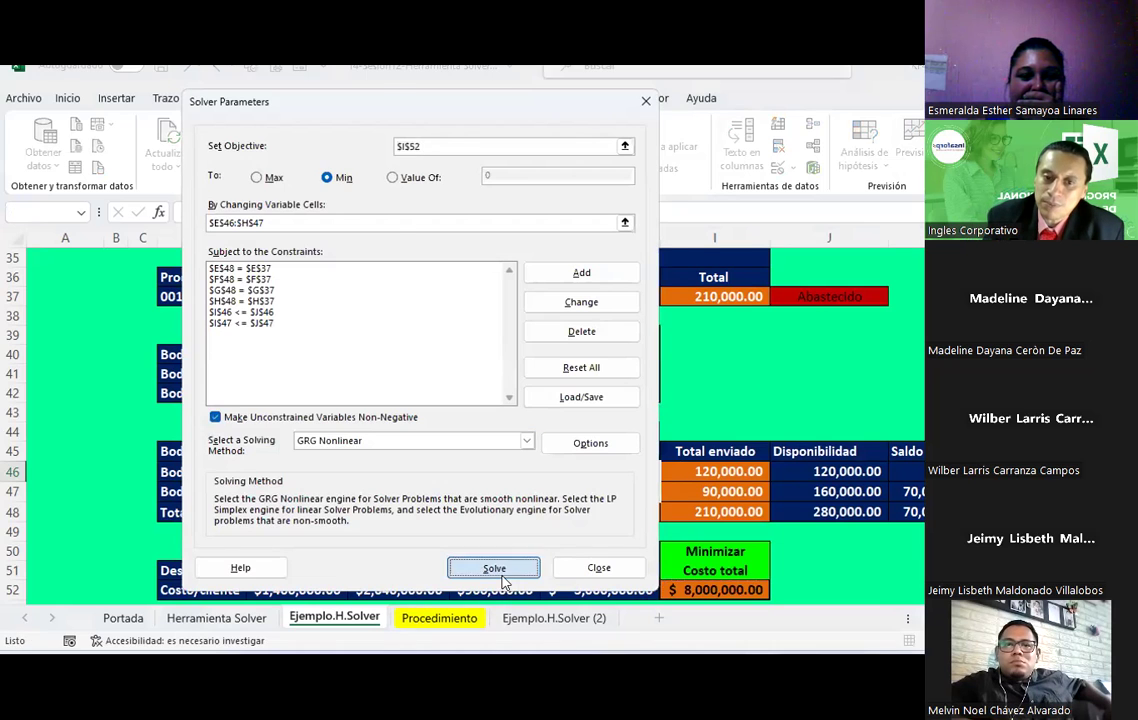
Rerun Solver to minimise I52, keep its solution, and check the Bodega 2 Cliente3 shipment in G47.
left_click(497, 565)
left_click(373, 386)
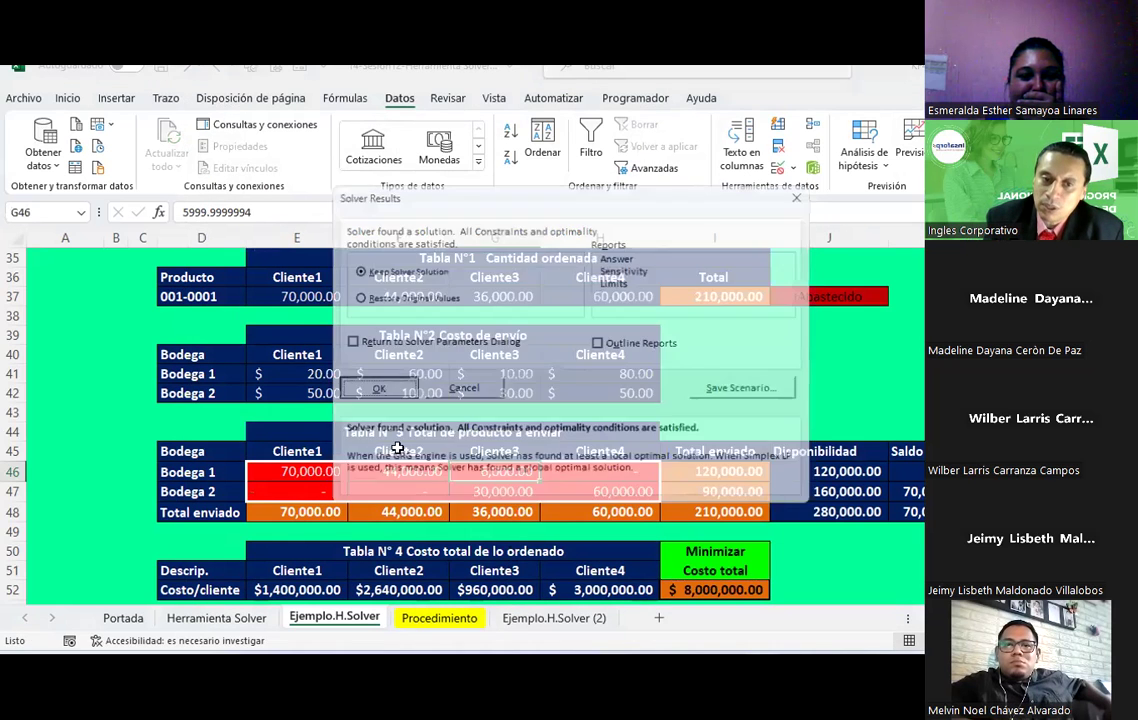
left_click(509, 491)
scroll(509, 491, "down", 1)
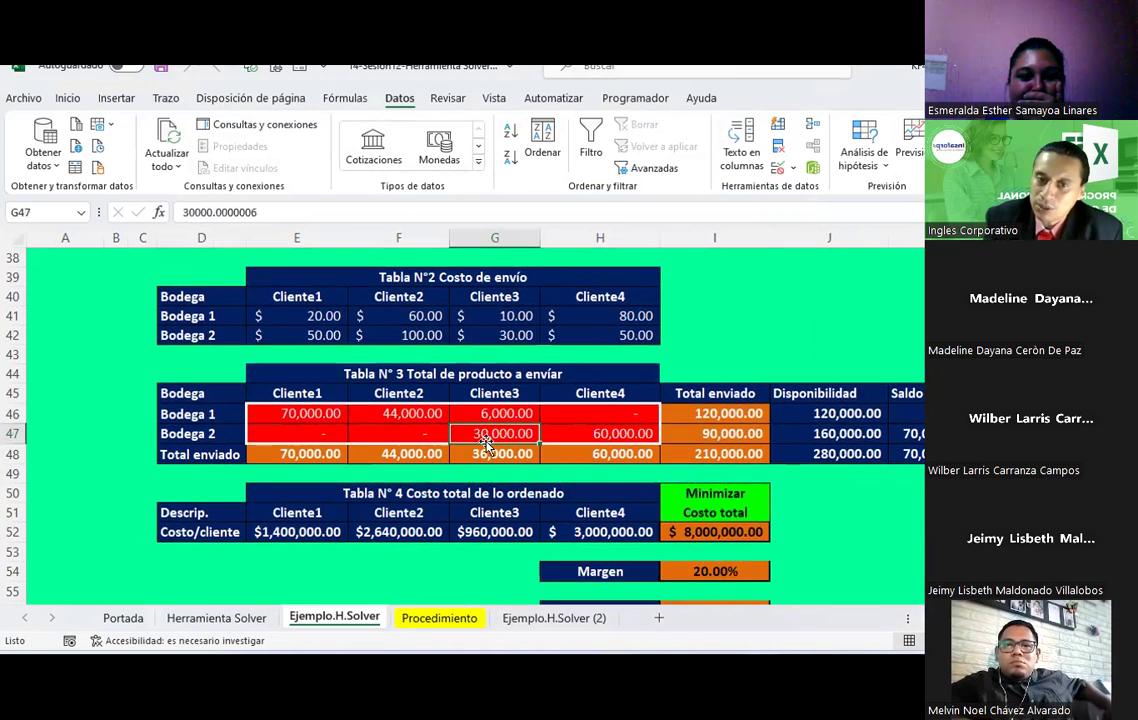
Check the Bodega 1 shipment to Cliente4 in H46.
left_click(587, 419)
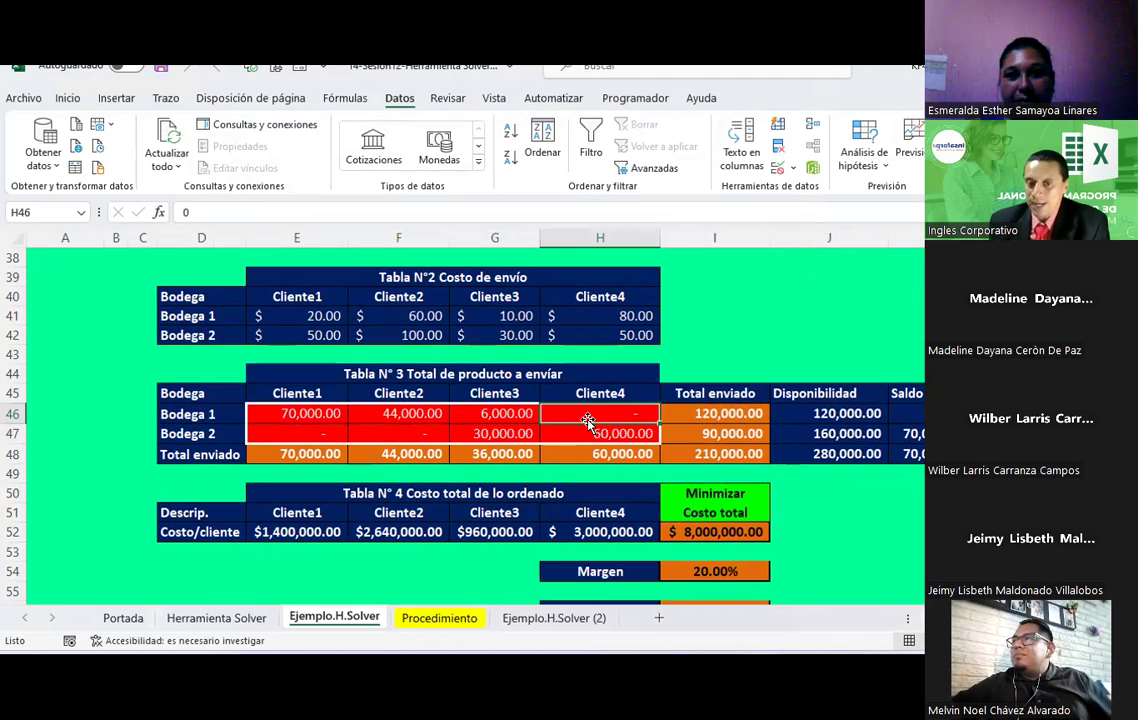
Switch to the Procedimiento sheet and walk through its listed steps down to the Solver step.
left_click(437, 620)
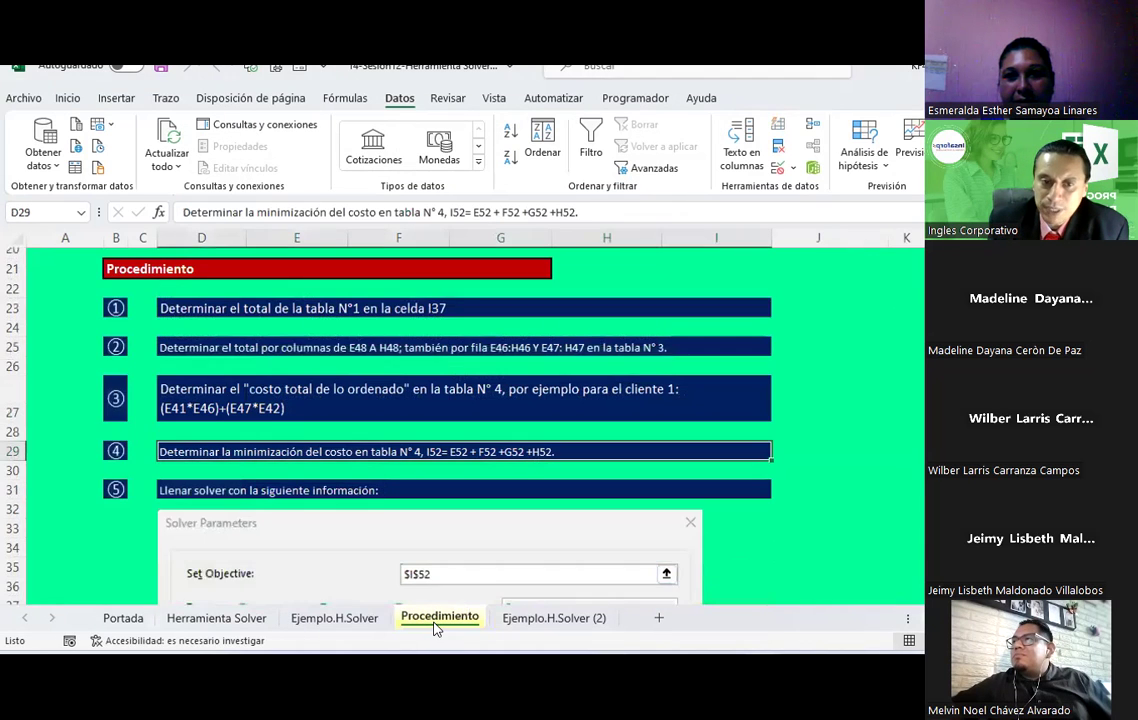
scroll(297, 299, "down", 1)
scroll(297, 299, "up", 1)
left_click(290, 308)
left_click(267, 345)
left_click(275, 398)
left_click(245, 452)
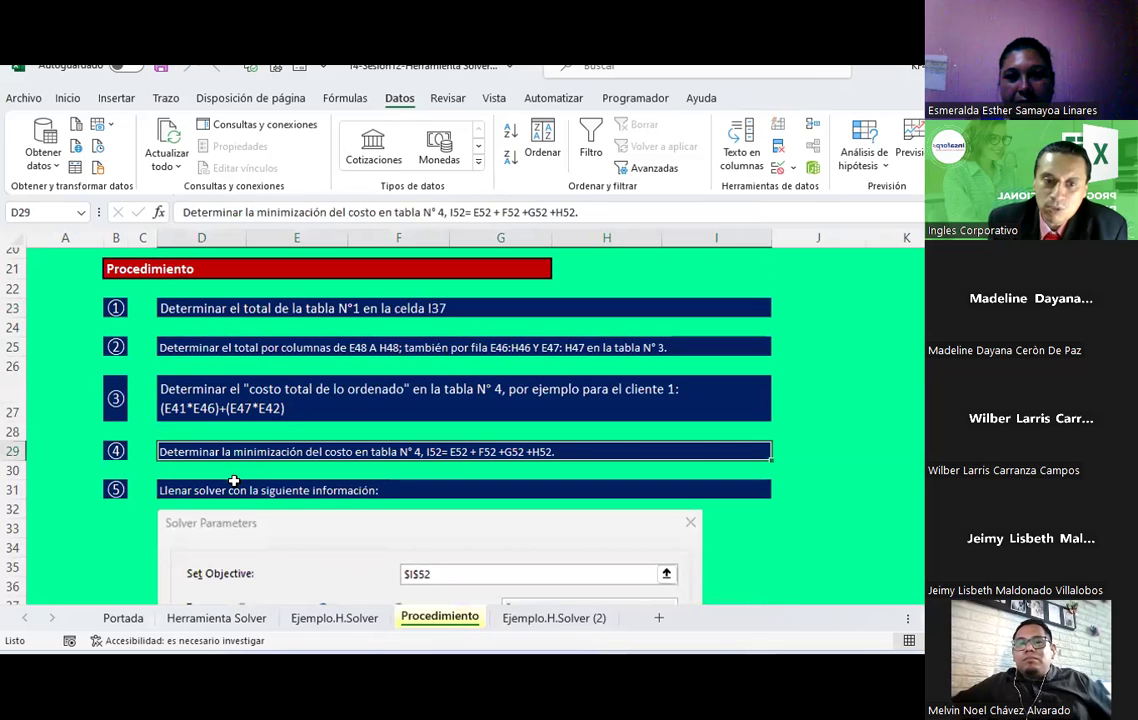
left_click(234, 485)
scroll(236, 488, "down", 2)
scroll(447, 434, "down", 3)
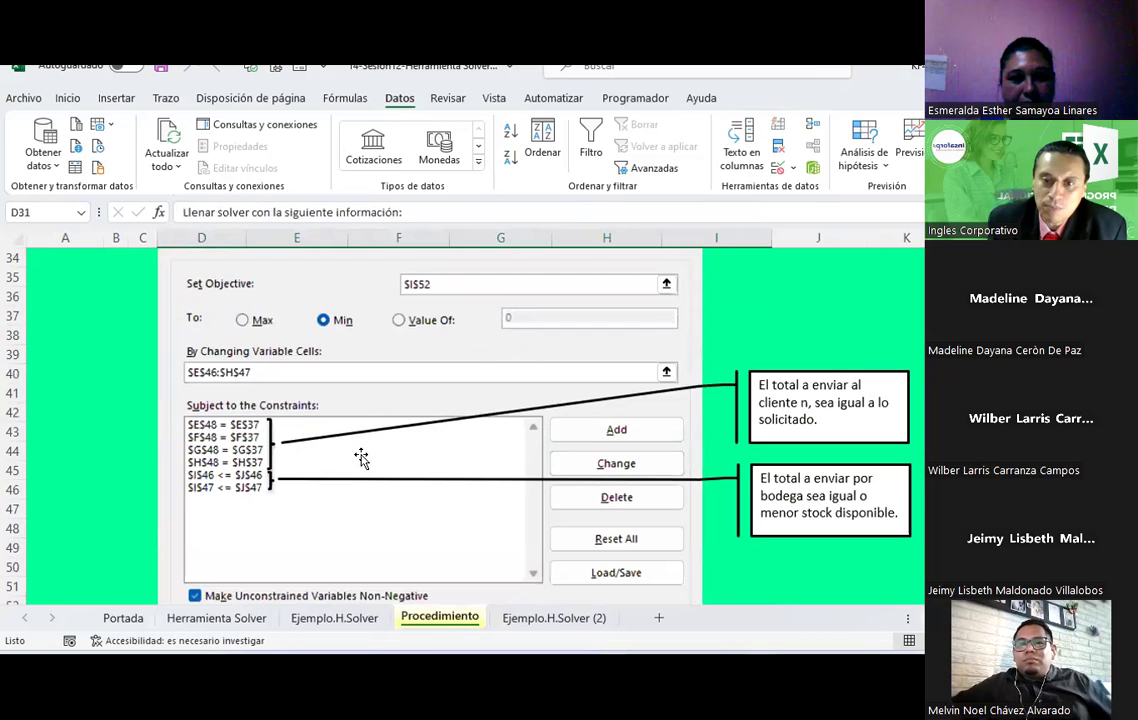
On the Ejemplo.H.Solver (2) sheet, select the shipment cells E46:H47.
left_click(502, 617)
scroll(482, 462, "down", 2)
scroll(470, 437, "down", 3)
scroll(470, 437, "down", 2)
scroll(401, 434, "up", 1)
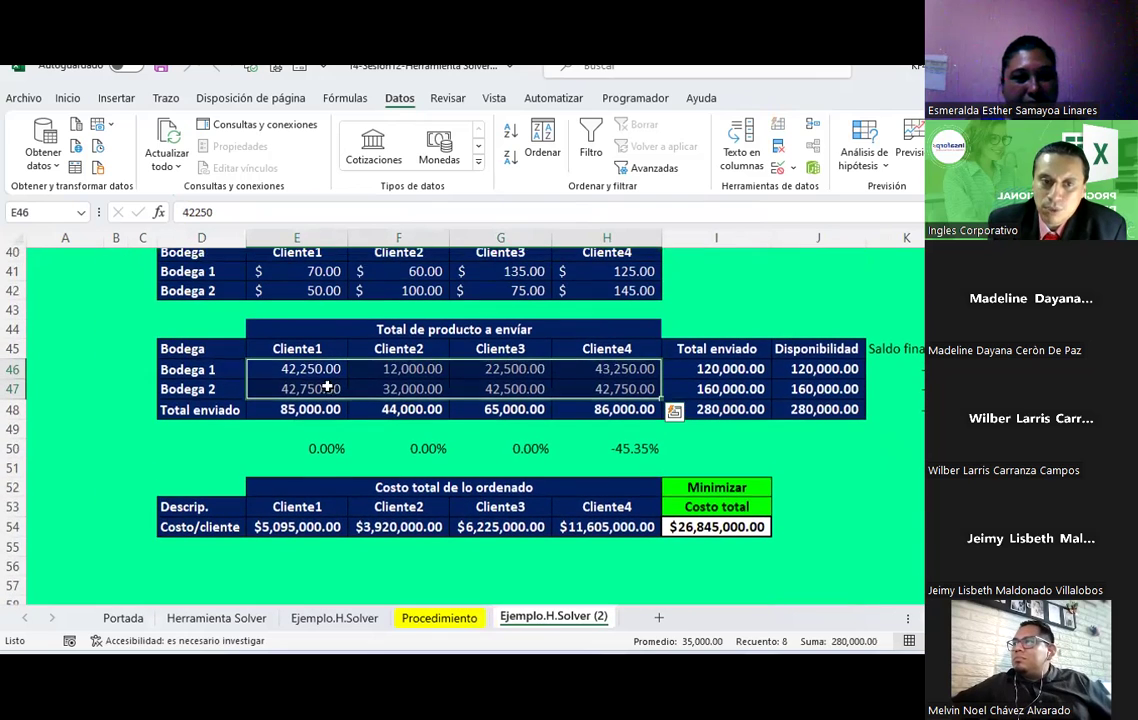
left_click_drag(280, 368, 630, 386)
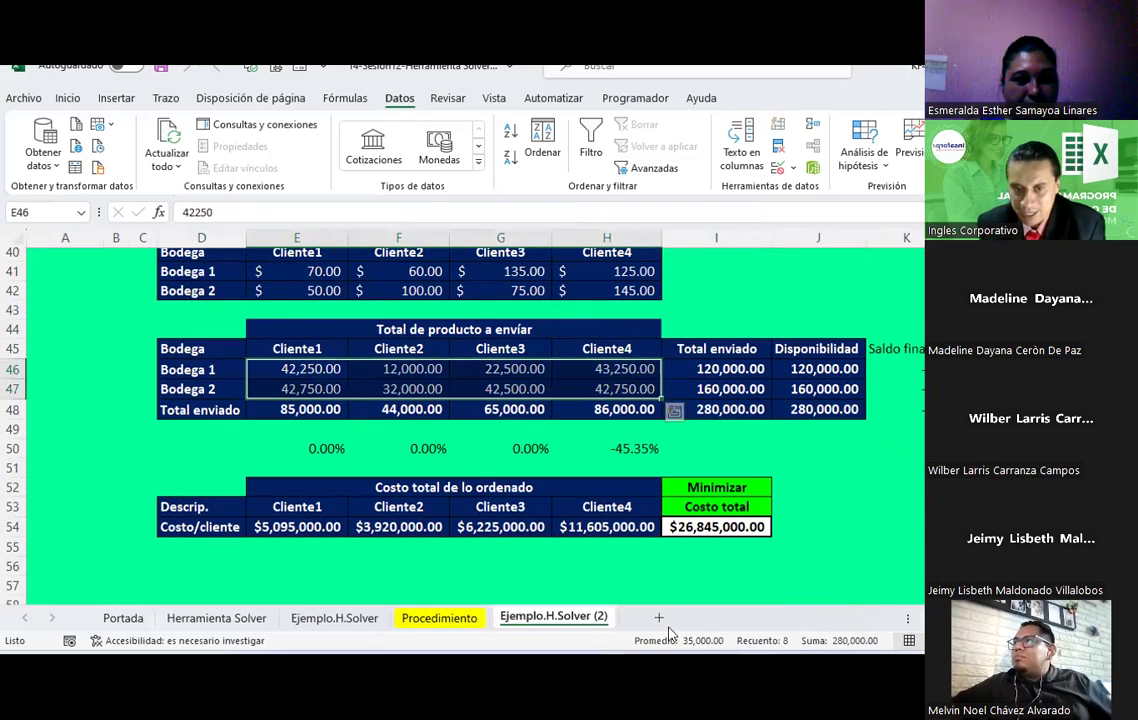
Clear the shipment values in E46:H47 and fill those cells dark red.
key("Delete")
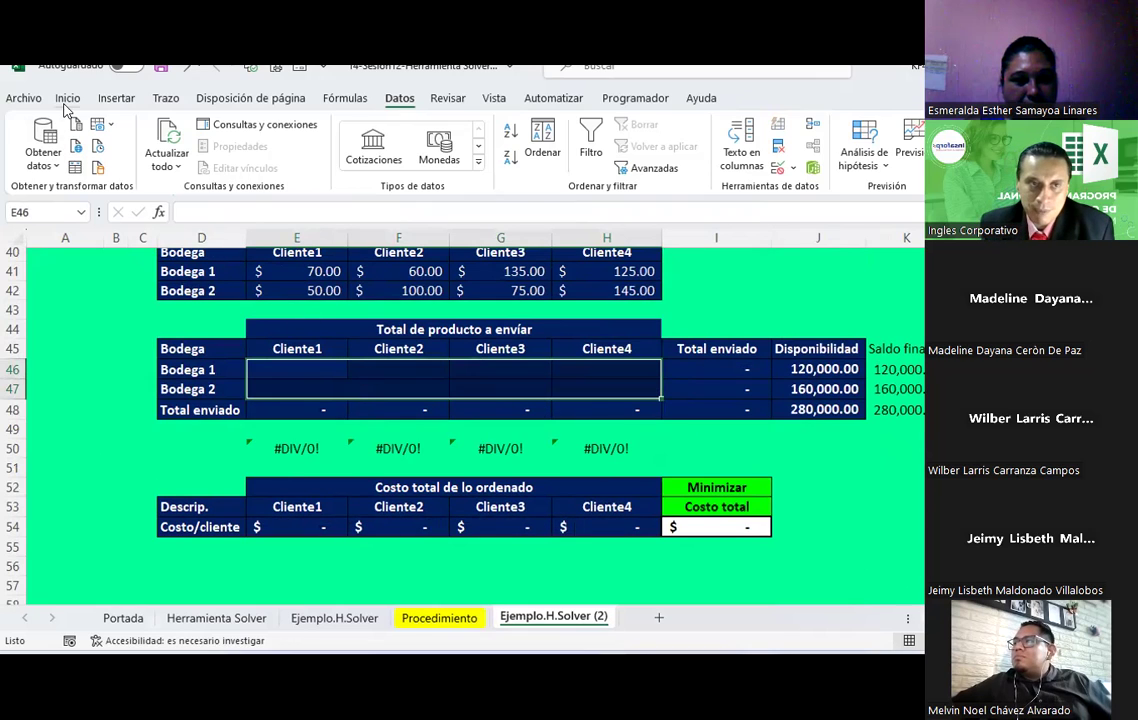
left_click(67, 98)
left_click(238, 160)
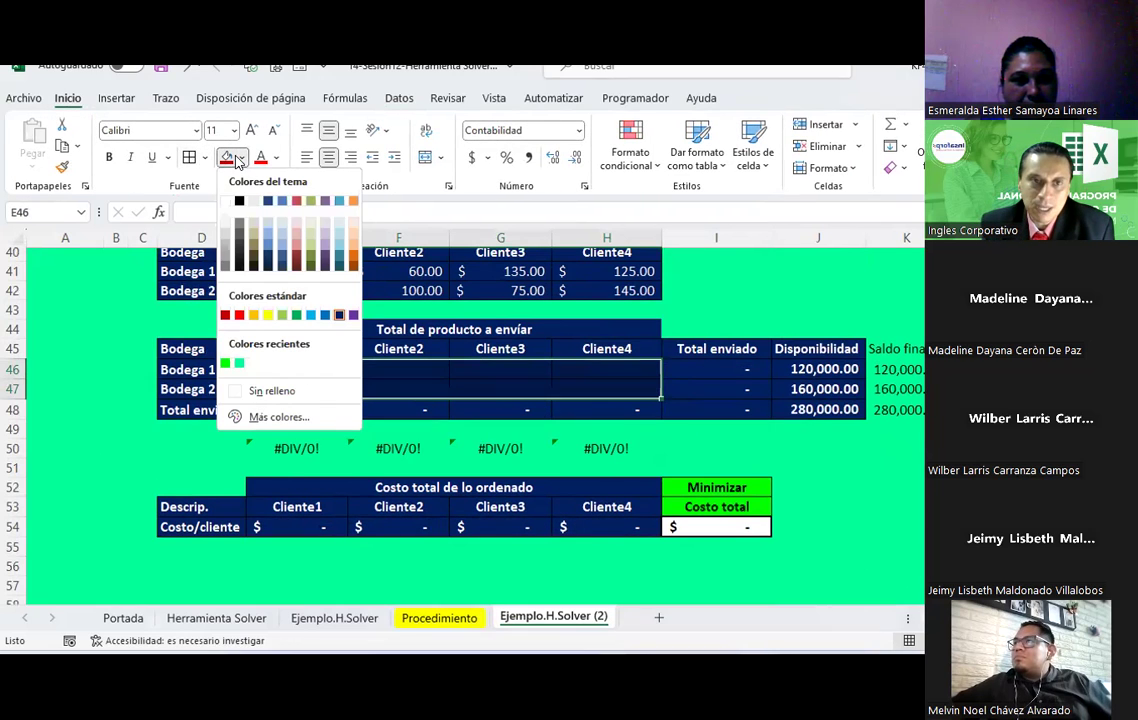
left_click(224, 316)
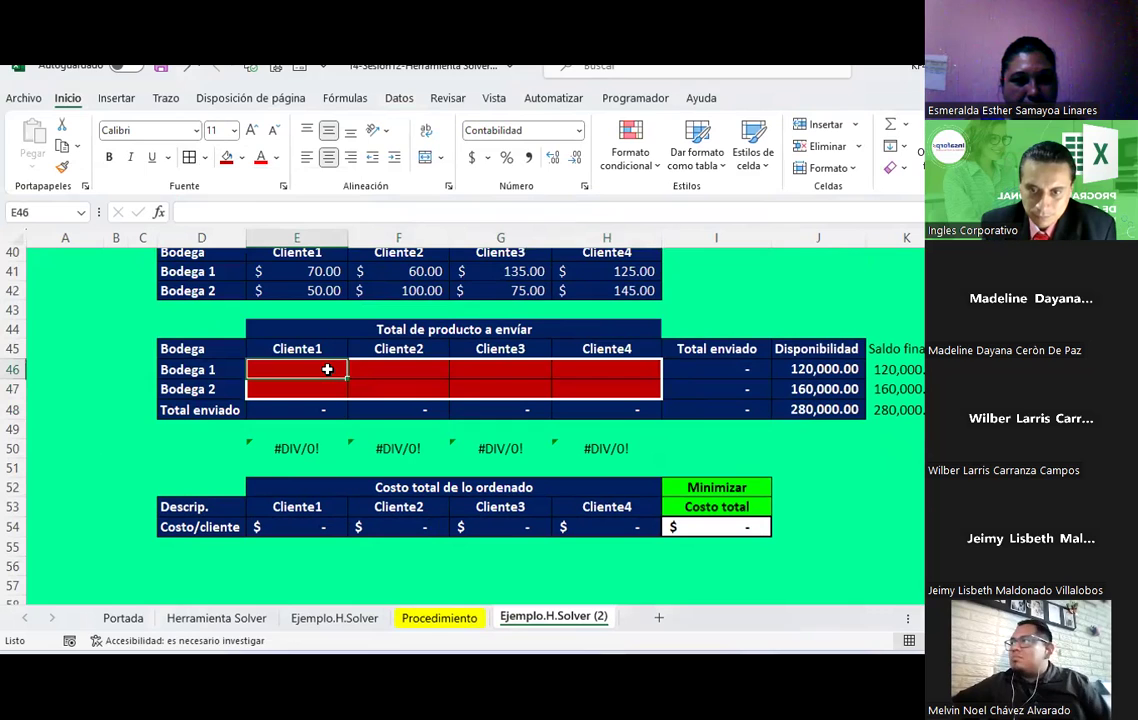
Select total cost I54 and review the total-sent and ordered-quantity formulas in column I.
left_click(745, 527)
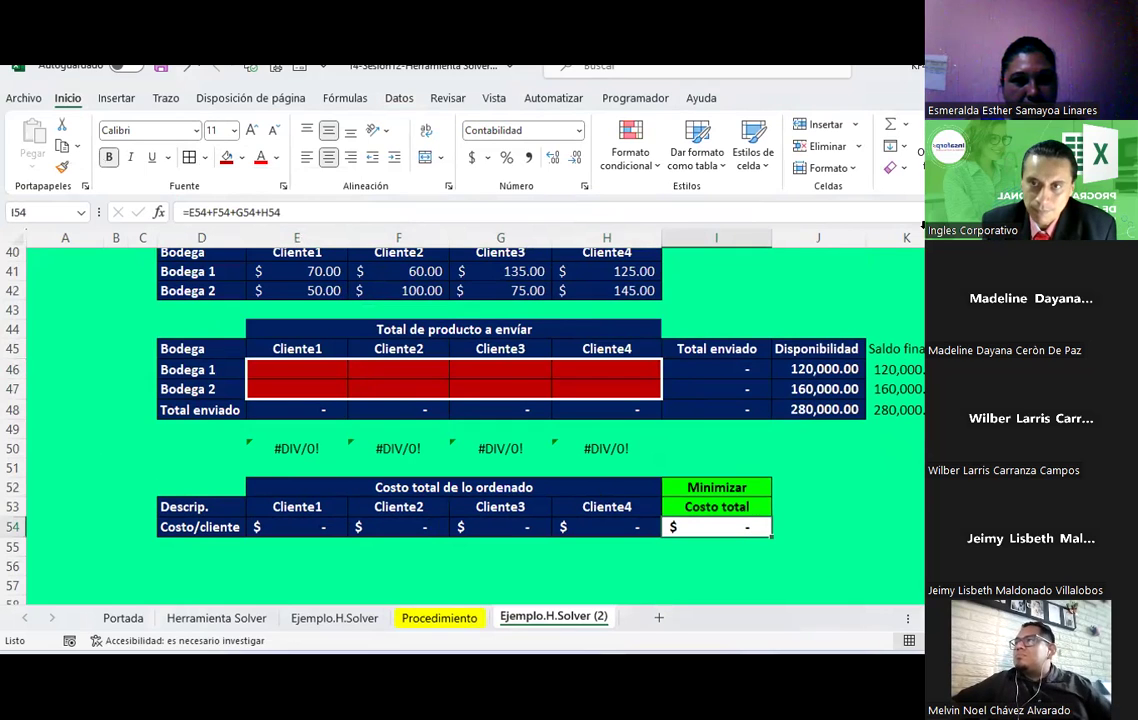
left_click(400, 98)
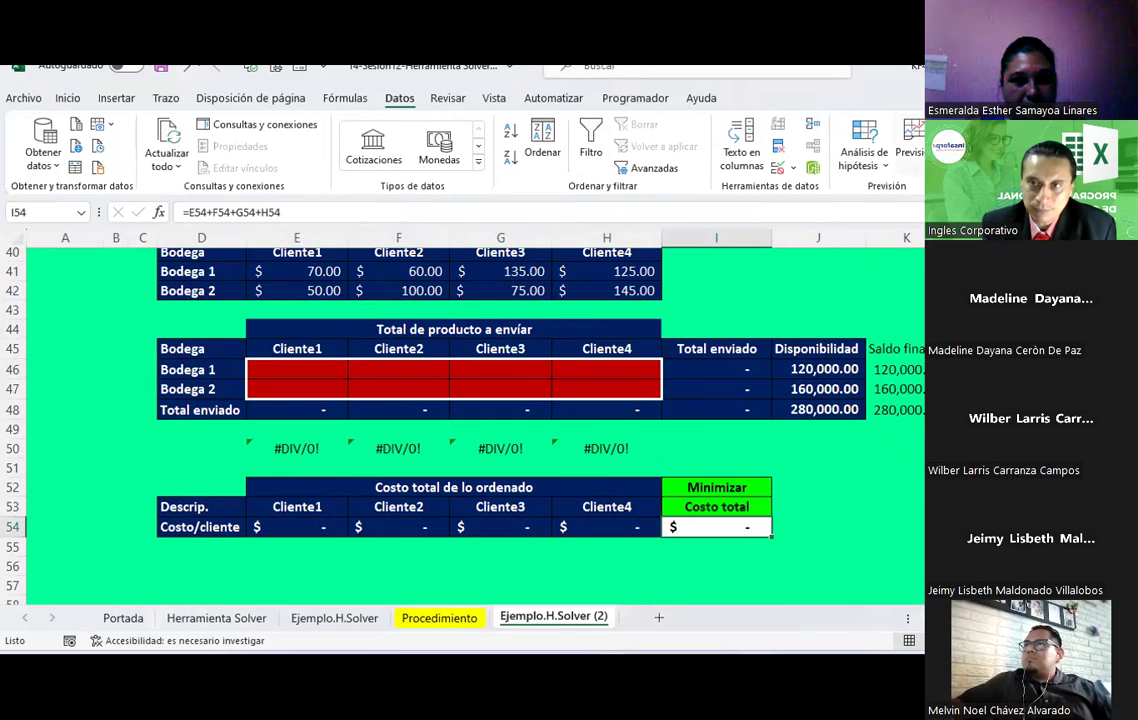
left_click(701, 390)
scroll(701, 393, "up", 3)
scroll(701, 391, "up", 1)
scroll(701, 391, "down", 1)
left_click(700, 362)
scroll(700, 362, "down", 2)
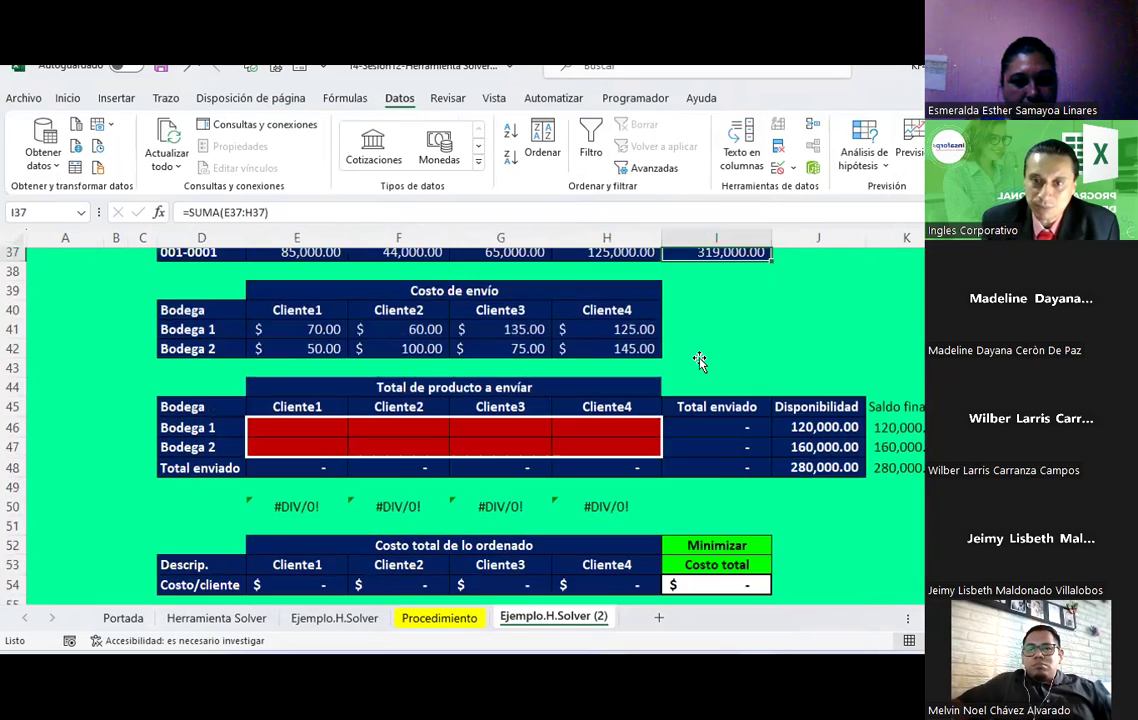
scroll(700, 362, "up", 1)
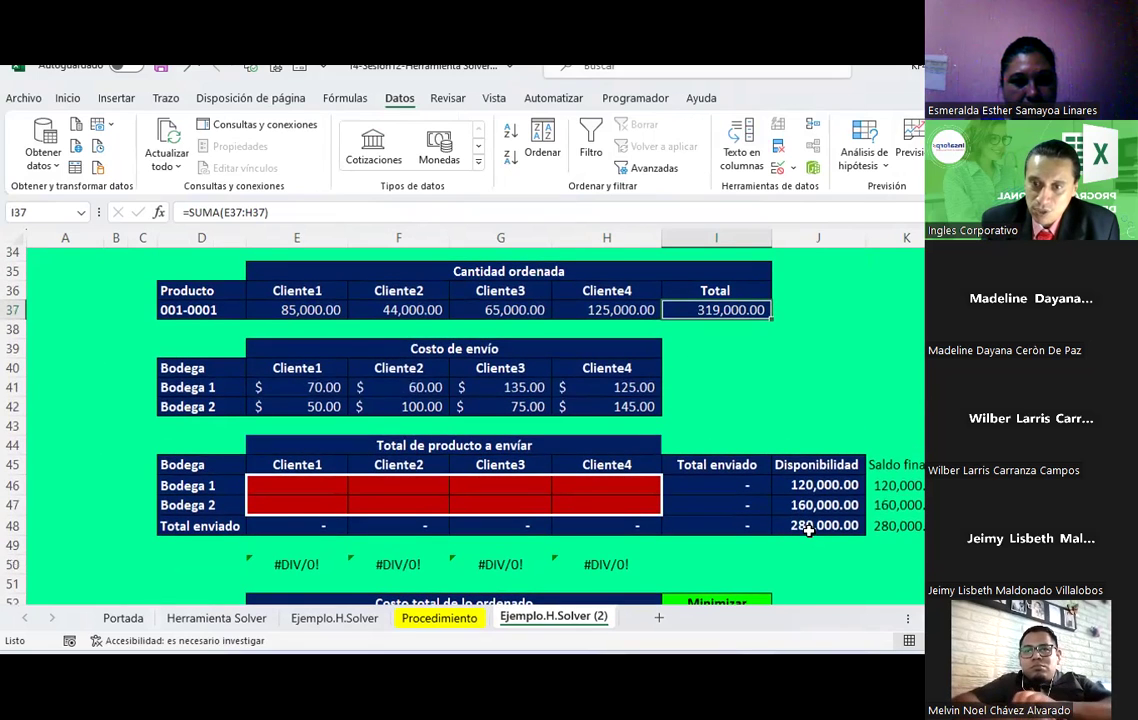
Copy the Disponibilidad formatting from J45:J48 onto the Saldo final column K45:K48 with Format Painter.
left_click_drag(818, 462, 806, 519)
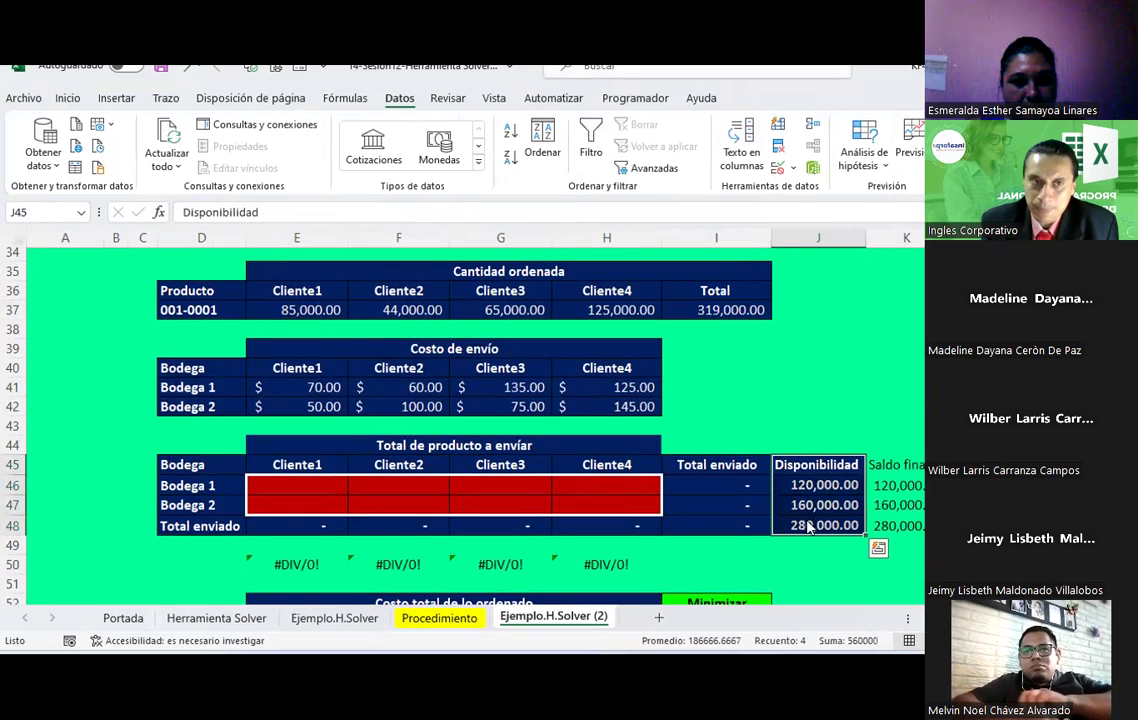
left_click(67, 98)
left_click(63, 167)
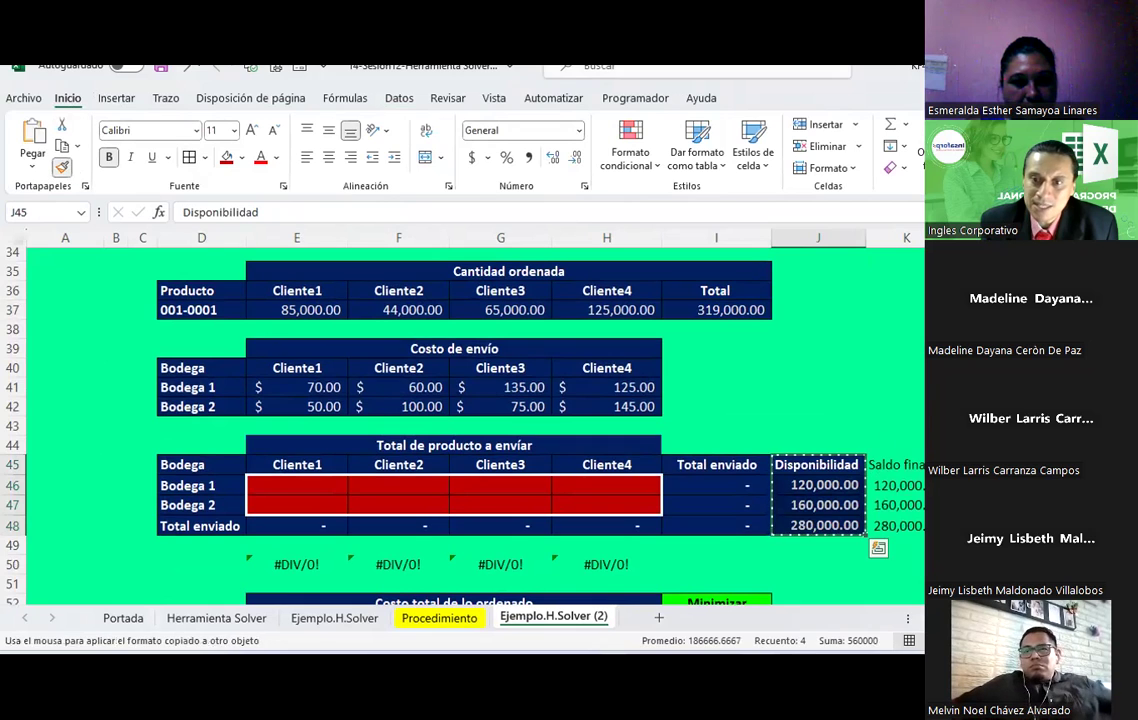
left_click_drag(895, 465, 895, 525)
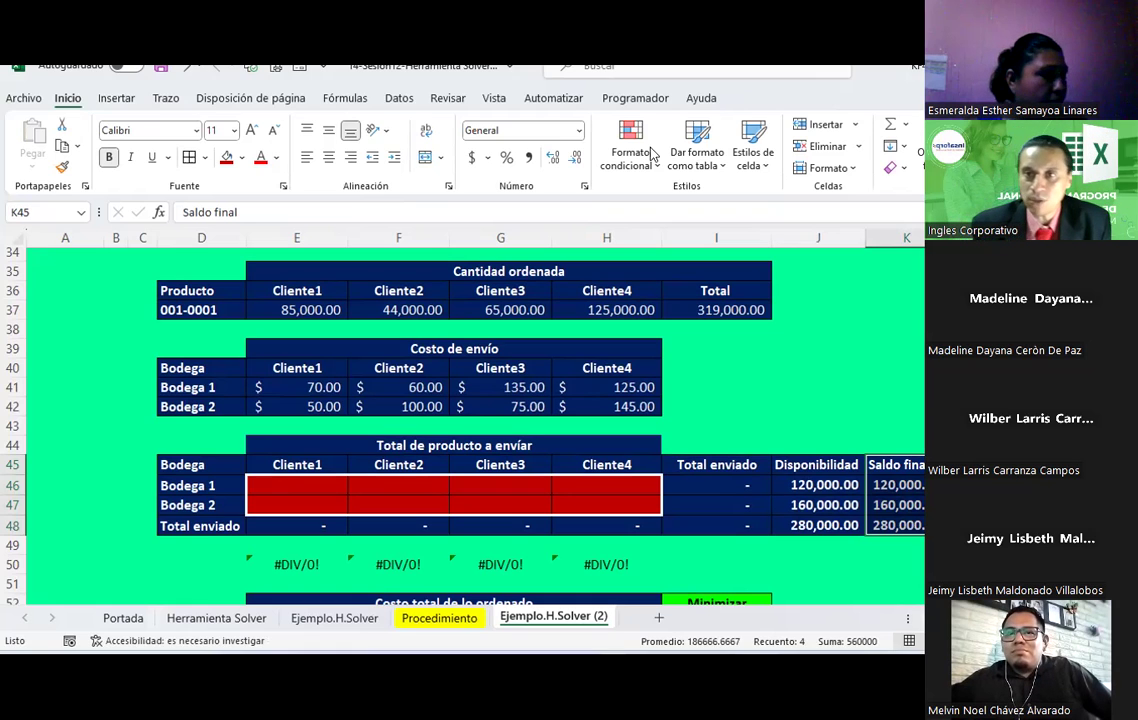
Set Solver's objective cell to the total cost $I$54.
left_click(398, 99)
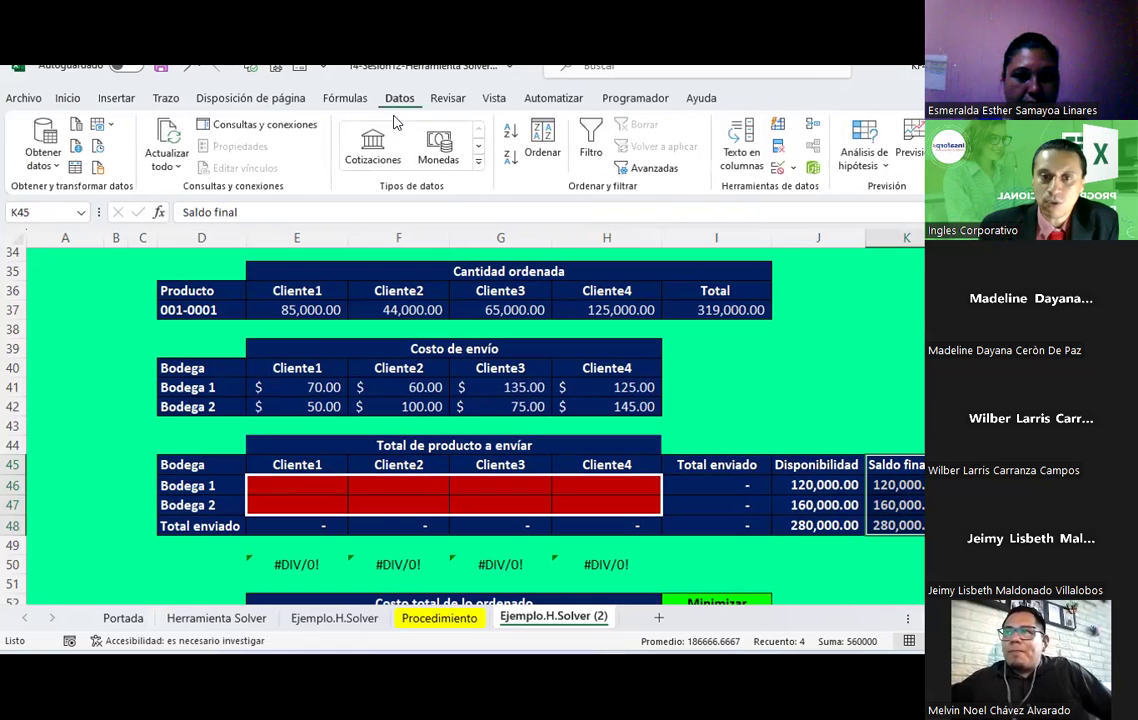
left_click(342, 484)
scroll(706, 517, "down", 2)
left_click(716, 521)
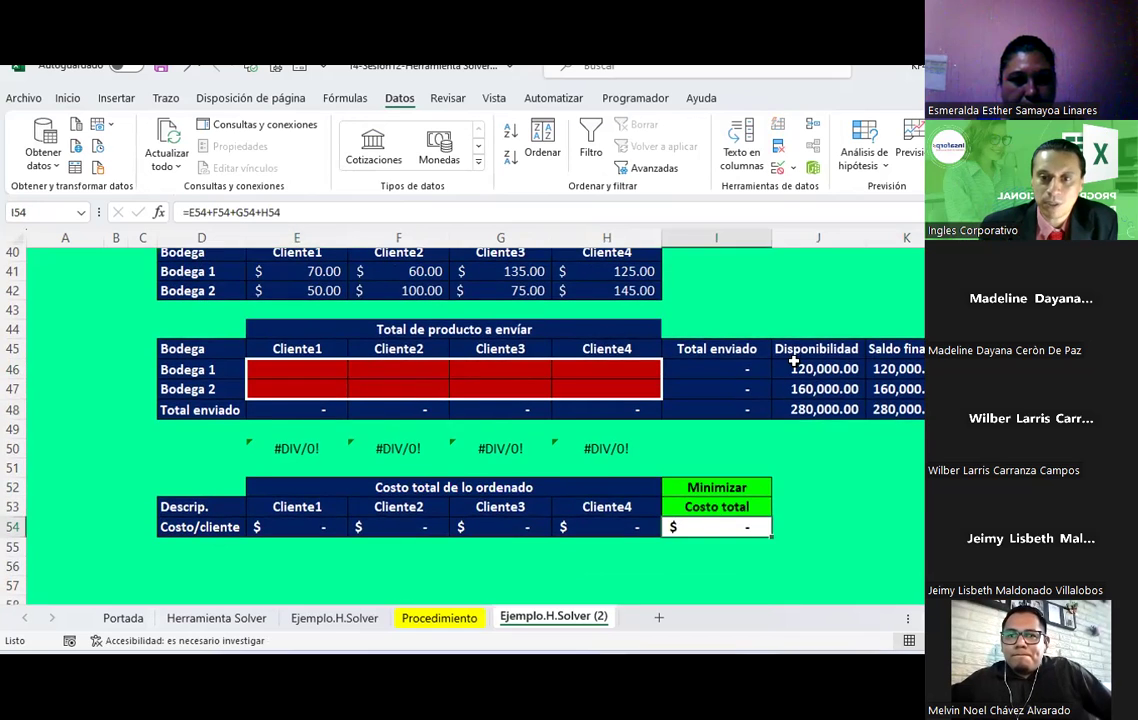
scroll(716, 521, "up", 2)
scroll(716, 521, "down", 1)
key("Return")
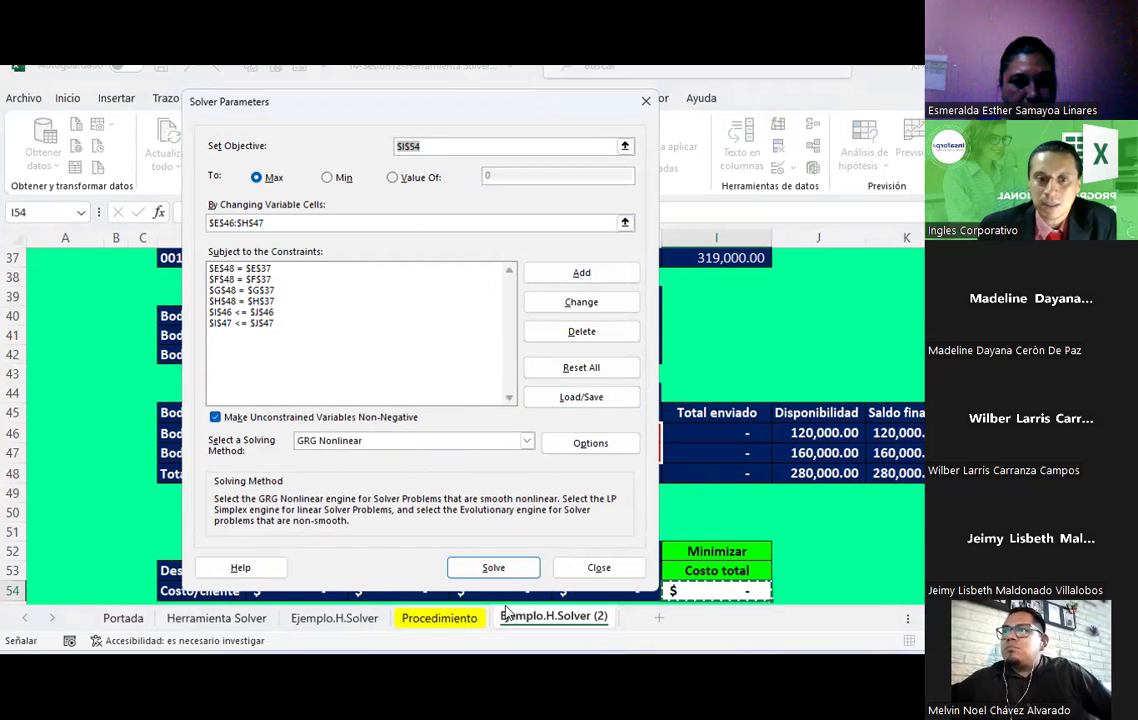
Run Solver twice, accepting the no-feasible-solution result, and move the message aside to view shipments.
left_click(500, 567)
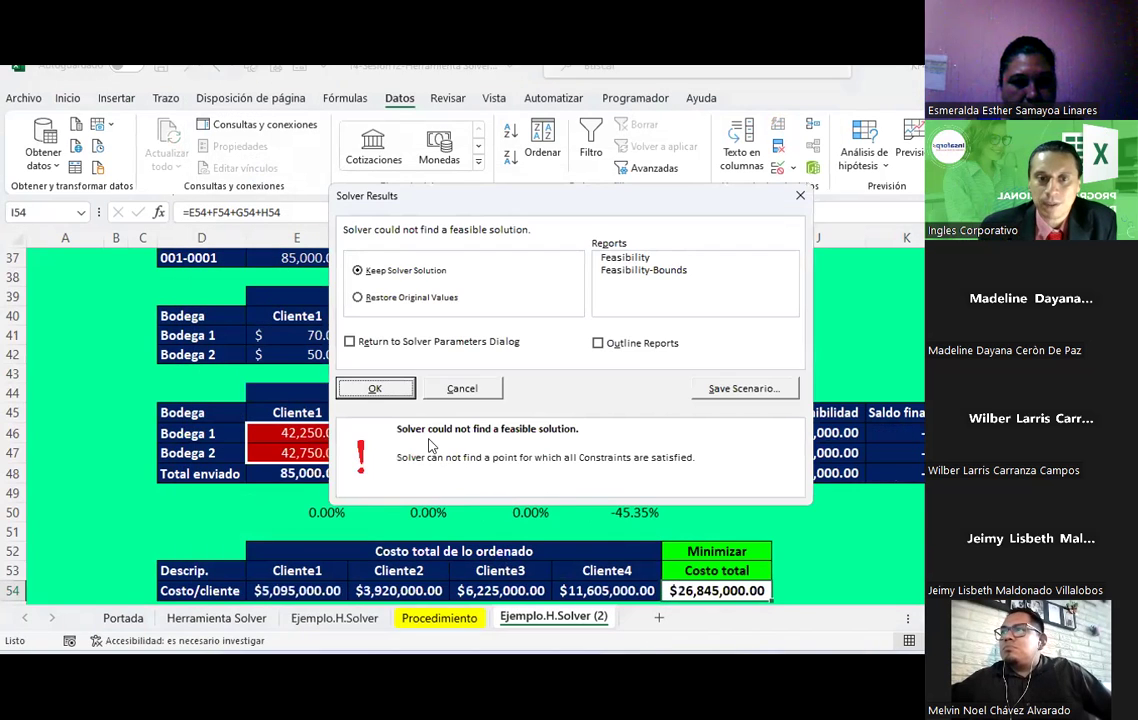
left_click(373, 389)
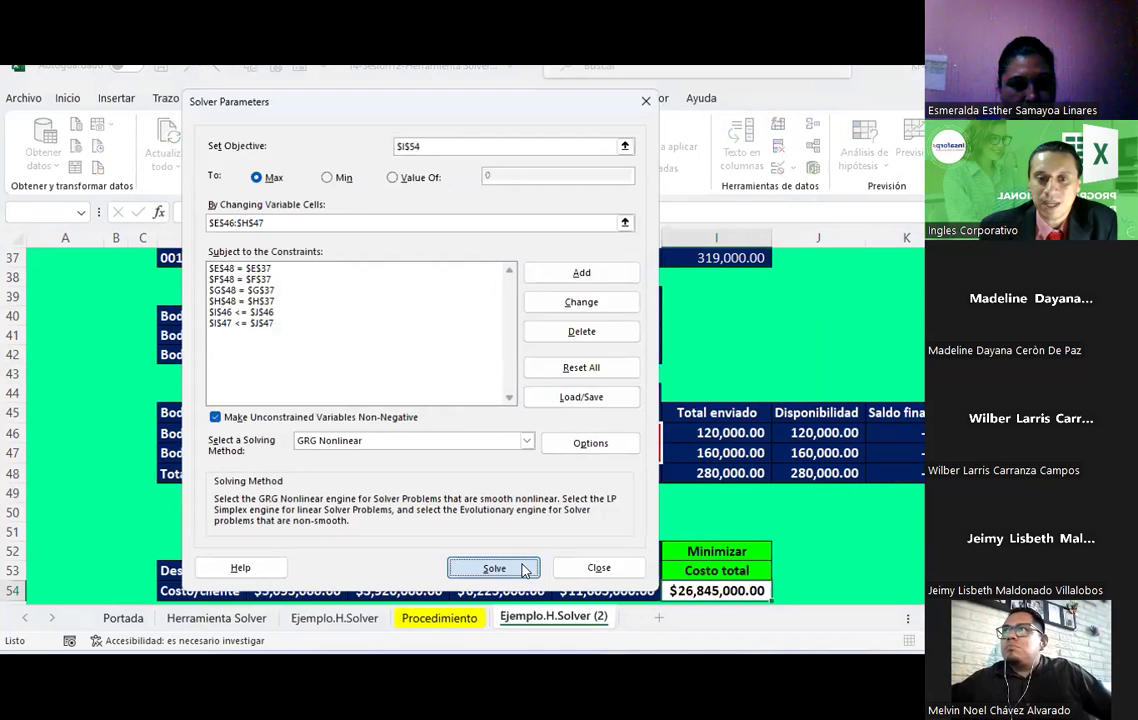
left_click(524, 566)
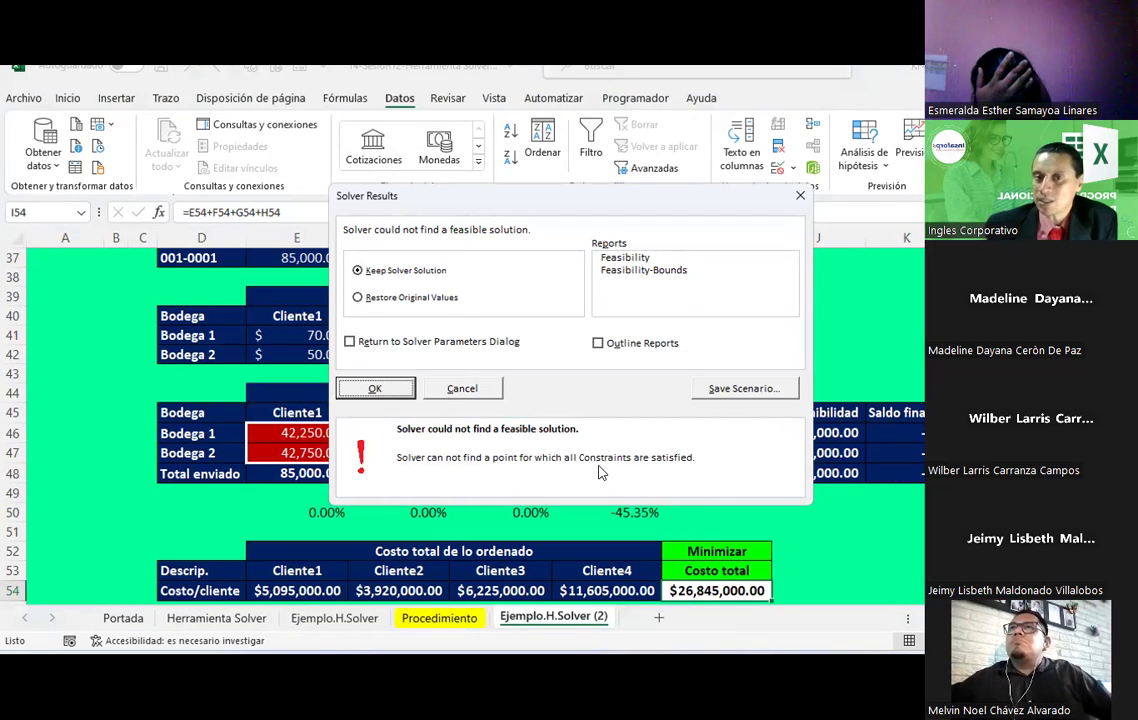
left_click_drag(640, 196, 568, 219)
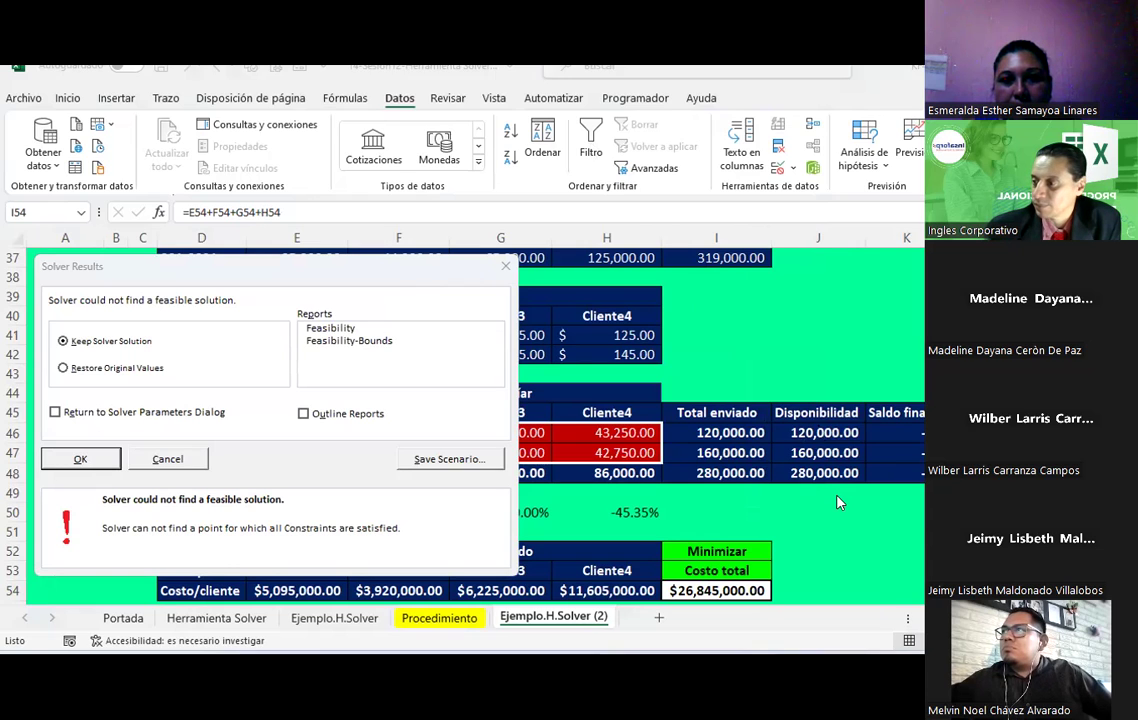
left_click(80, 459)
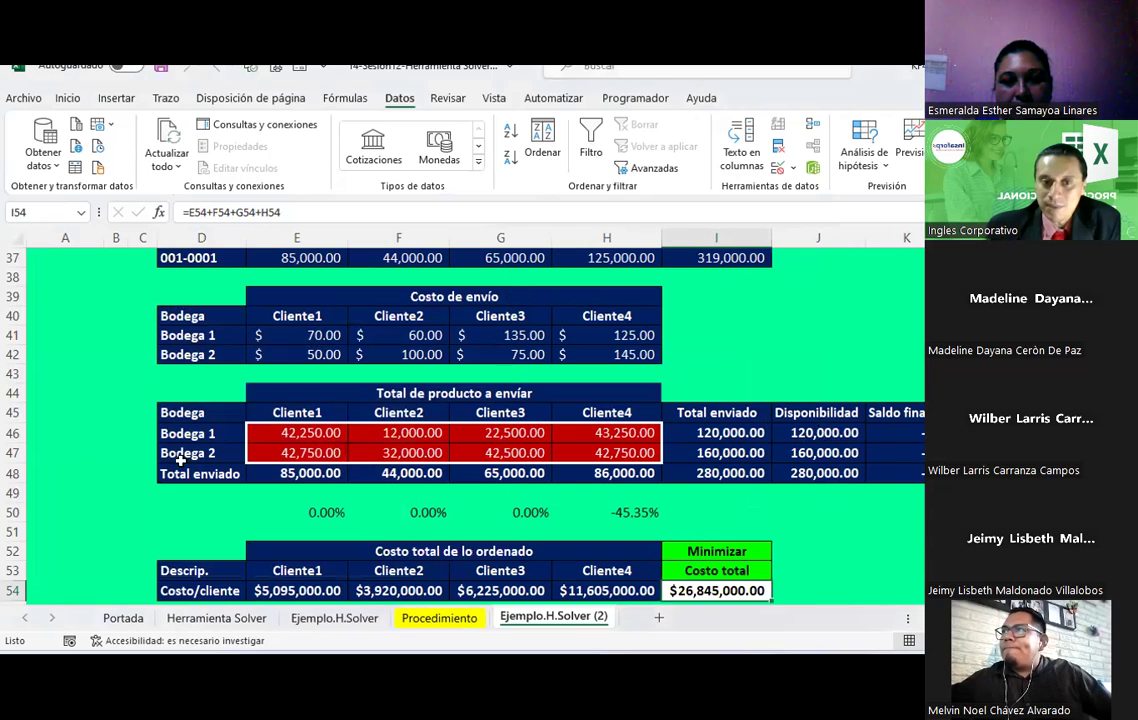
scroll(412, 434, "down", 2)
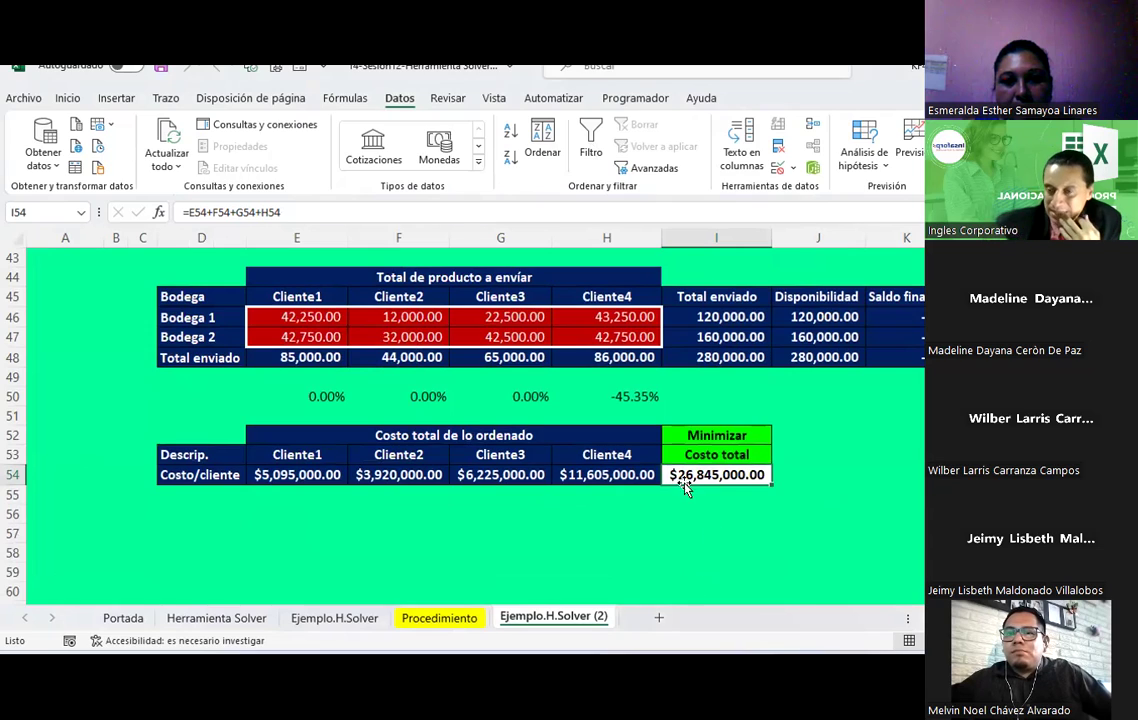
scroll(684, 481, "up", 1)
scroll(682, 480, "up", 2)
scroll(682, 481, "up", 1)
scroll(682, 481, "down", 2)
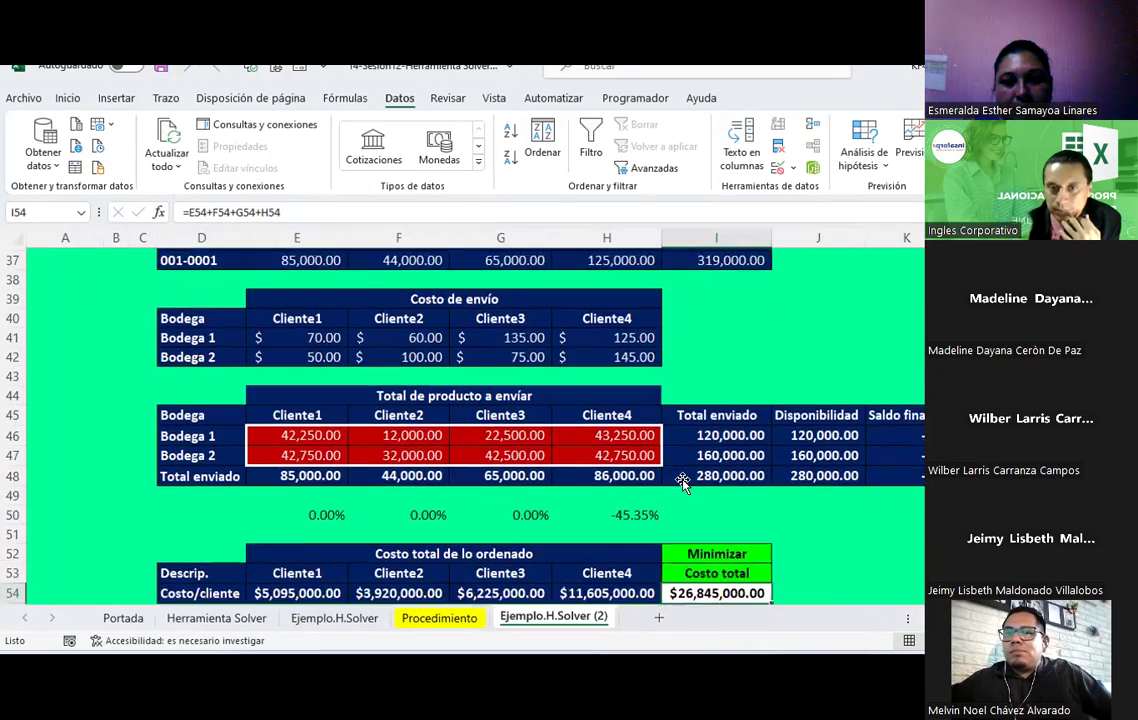
scroll(682, 481, "up", 1)
scroll(682, 481, "down", 2)
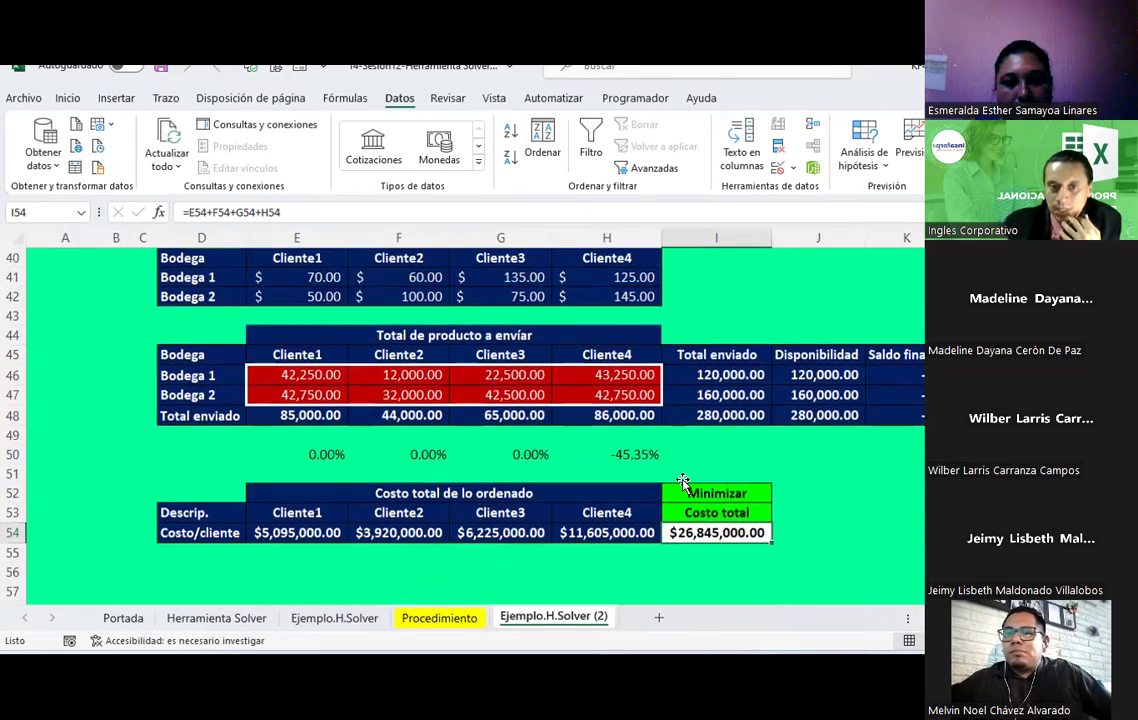
left_click(643, 454)
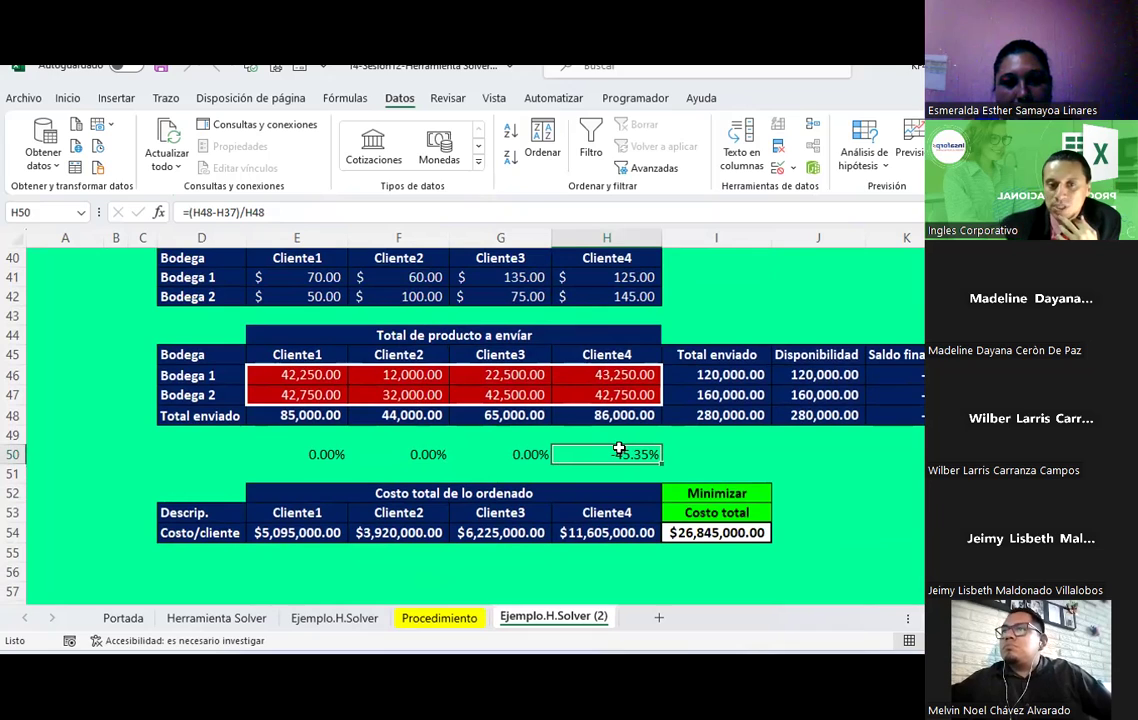
left_click_drag(314, 454, 482, 458)
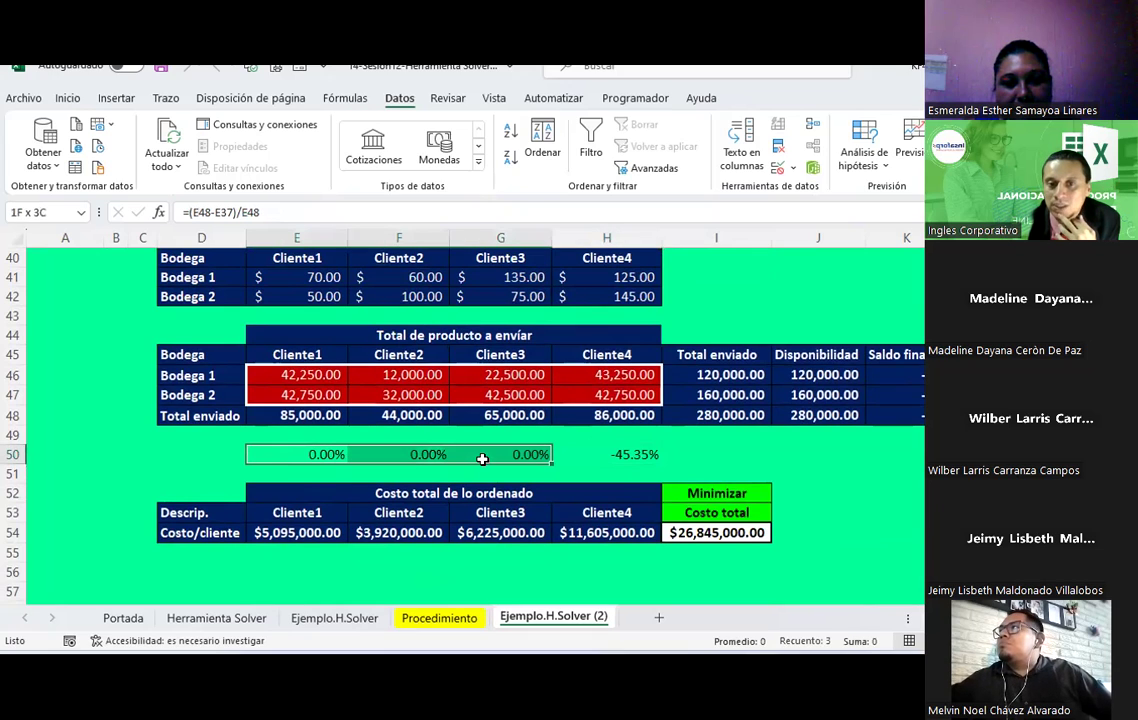
left_click(602, 447)
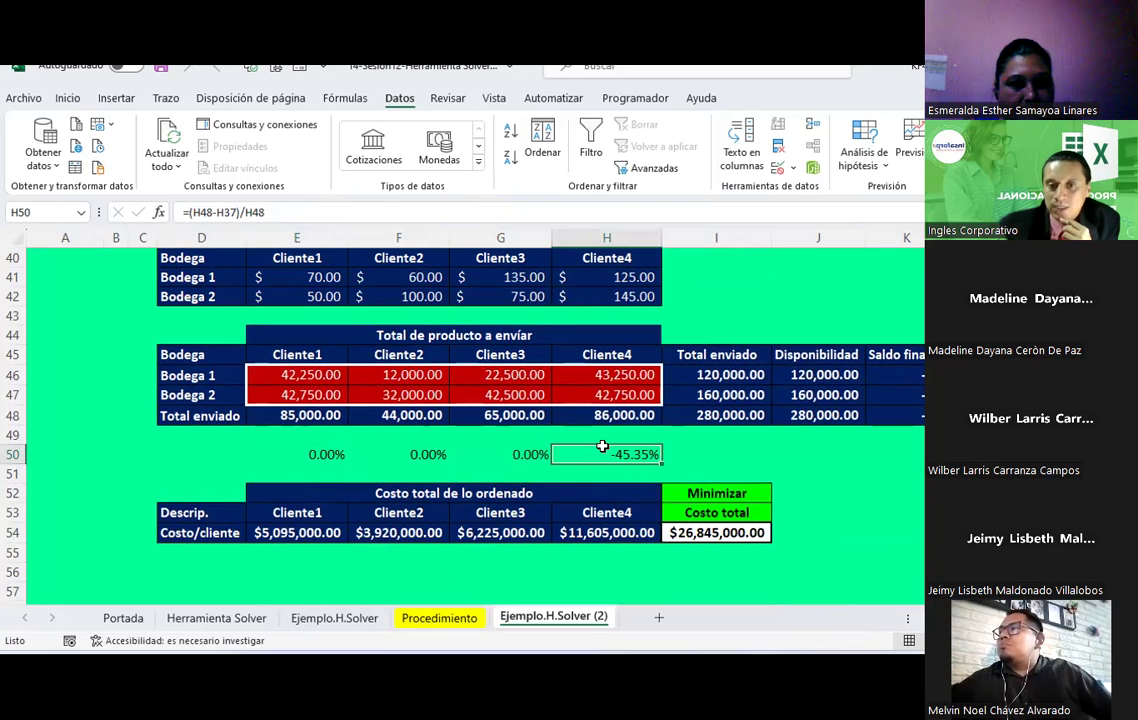
scroll(602, 447, "up", 1)
scroll(602, 447, "up", 2)
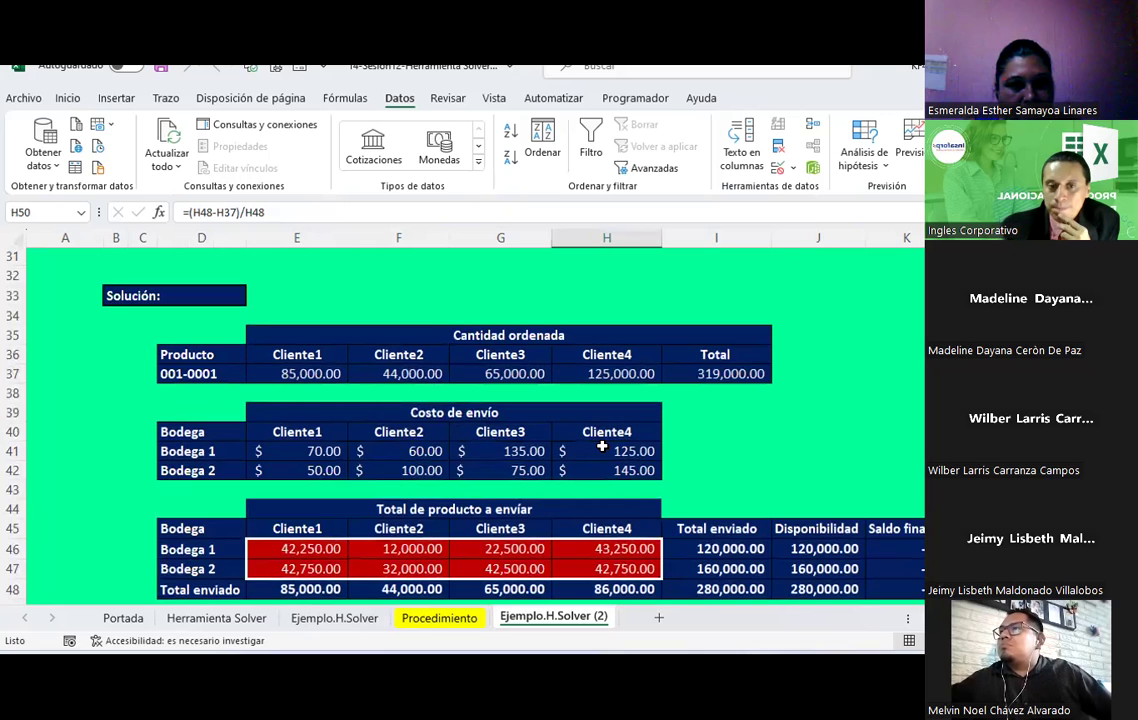
scroll(479, 467, "down", 4)
left_click(712, 475)
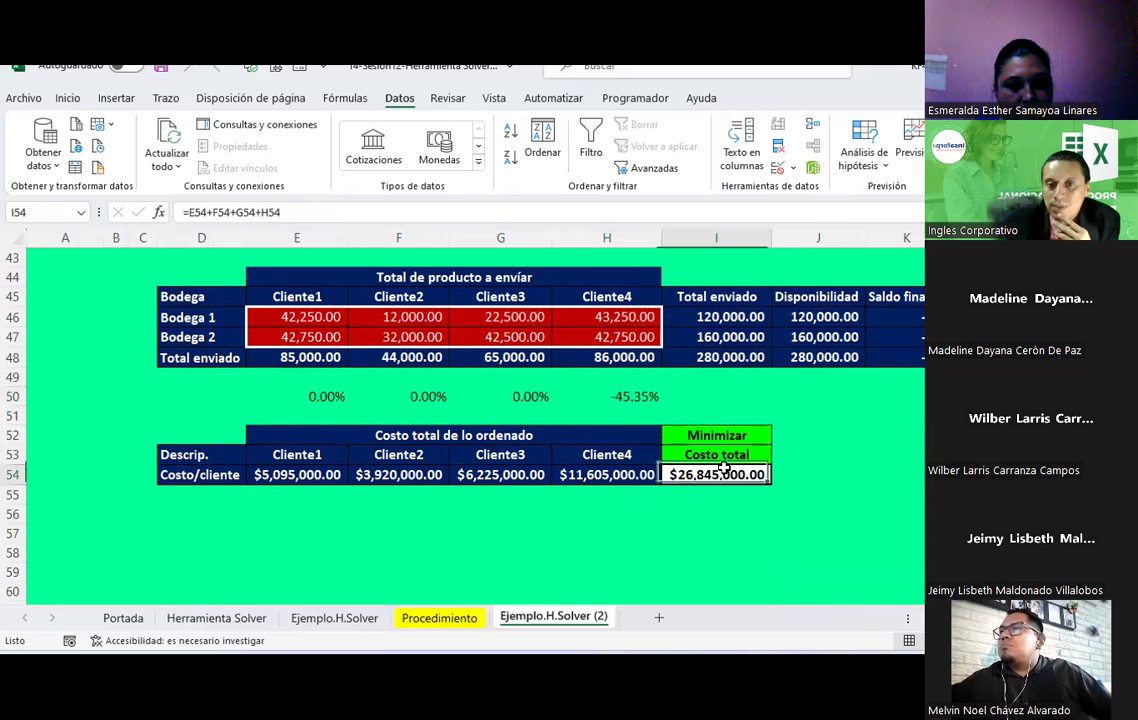
scroll(480, 430, "up", 2)
scroll(400, 410, "up", 1)
left_click(330, 393)
left_click_drag(330, 393, 604, 415)
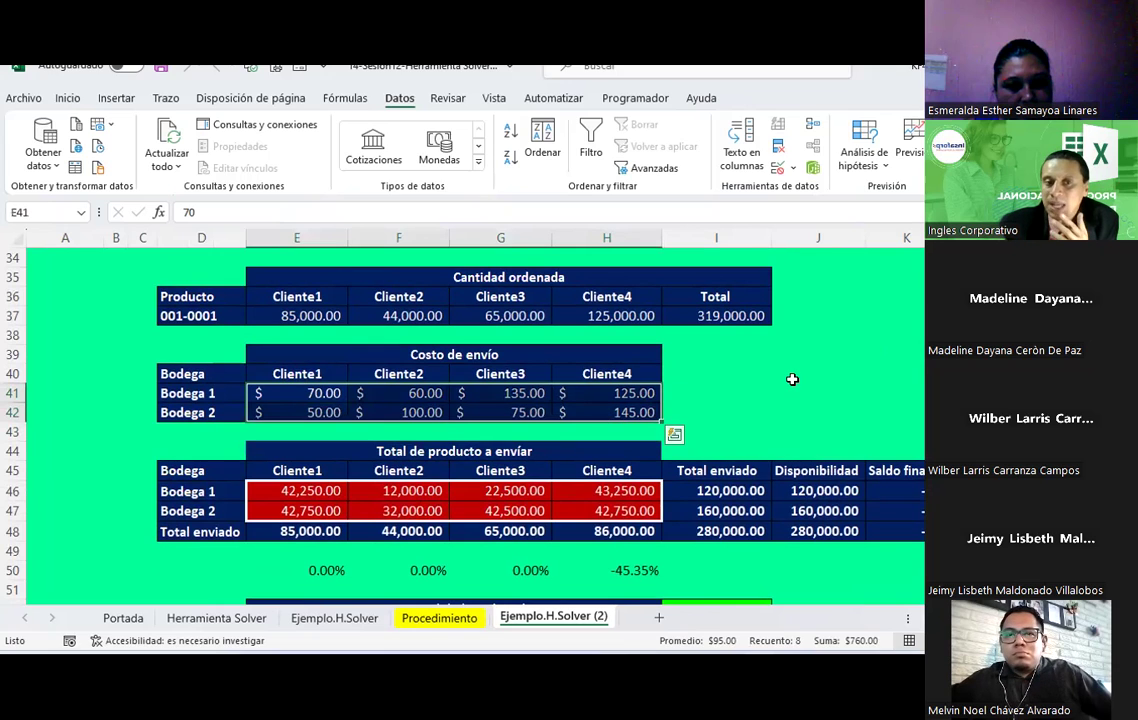
left_click(320, 393)
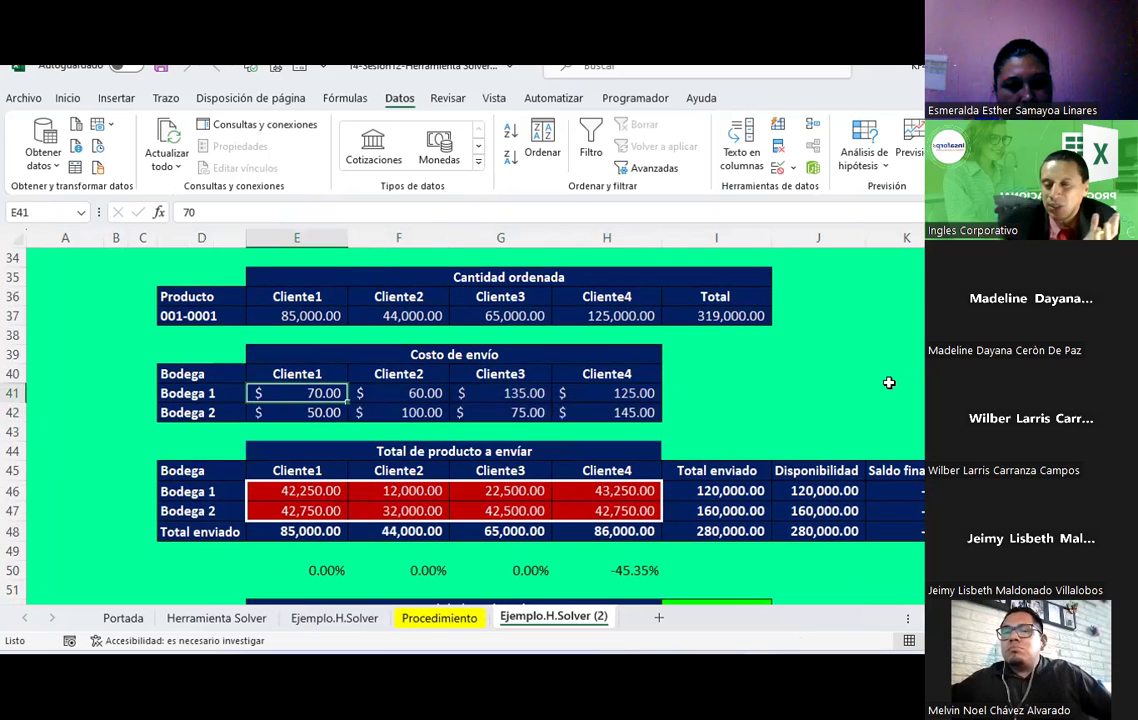